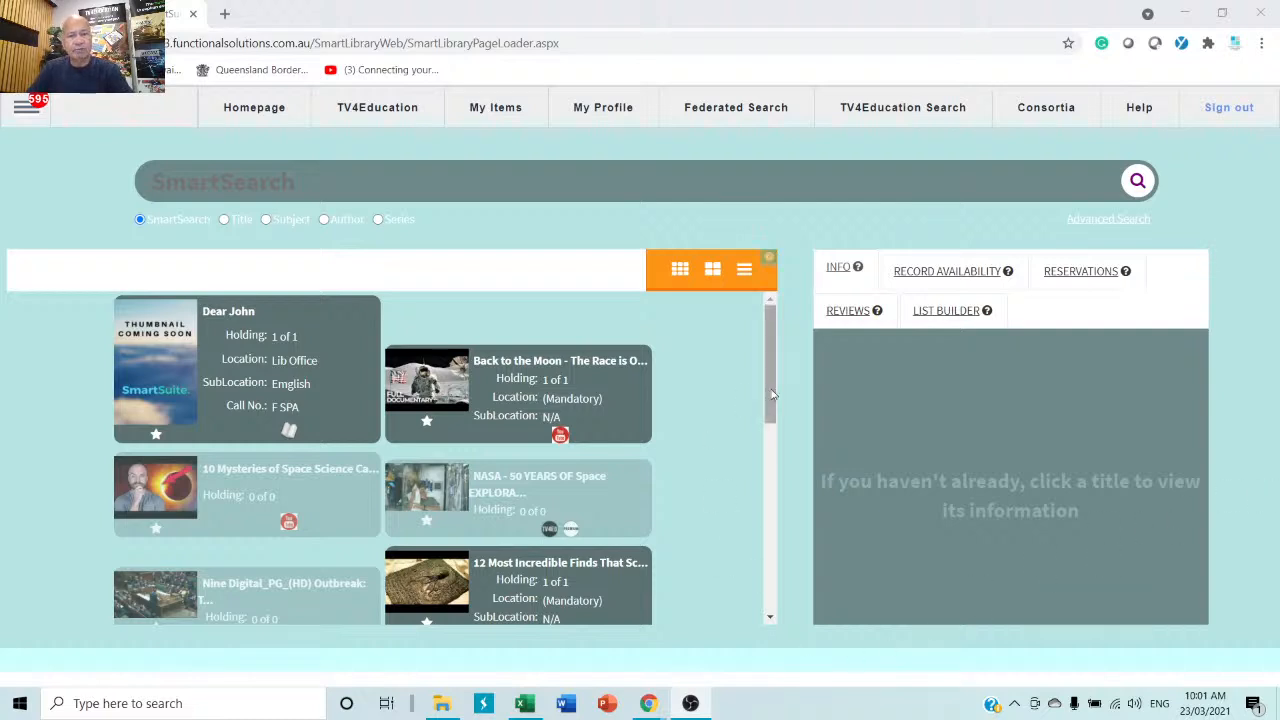
Search the catalogue for 'cat' to list books such as Cat haiku.
left_click_drag(771, 391, 730, 641)
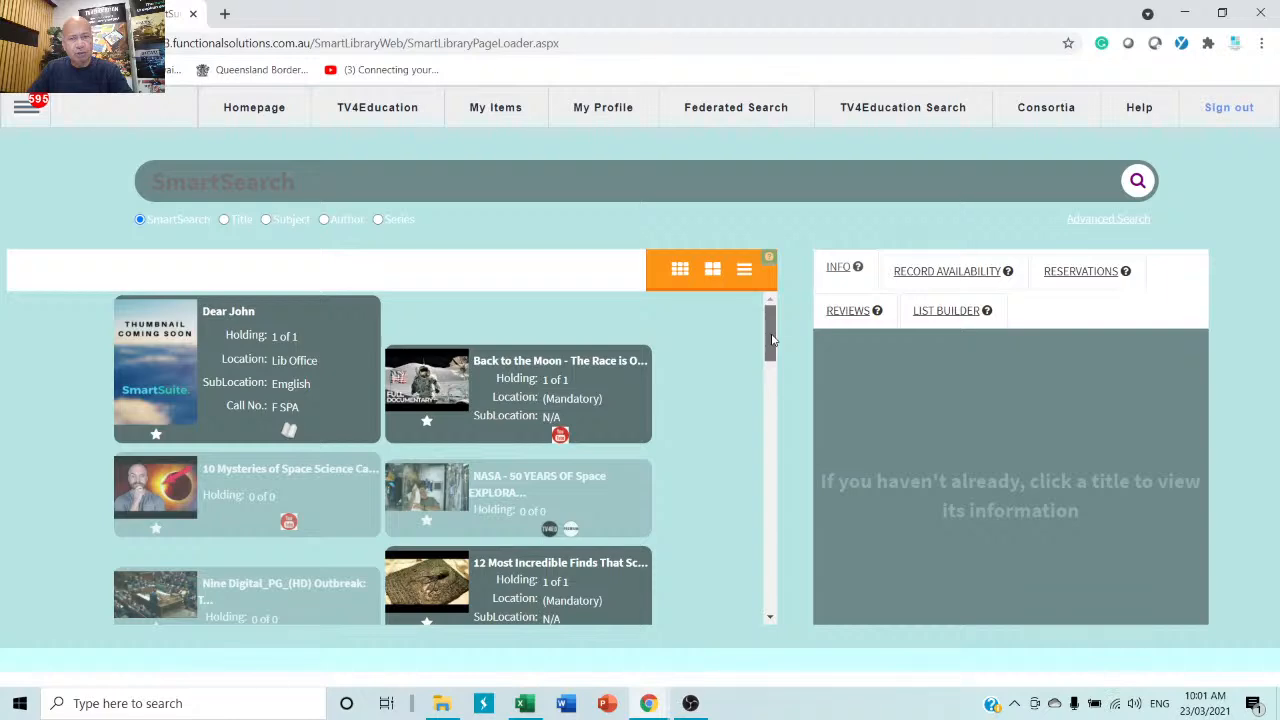
left_click_drag(771, 340, 730, 600)
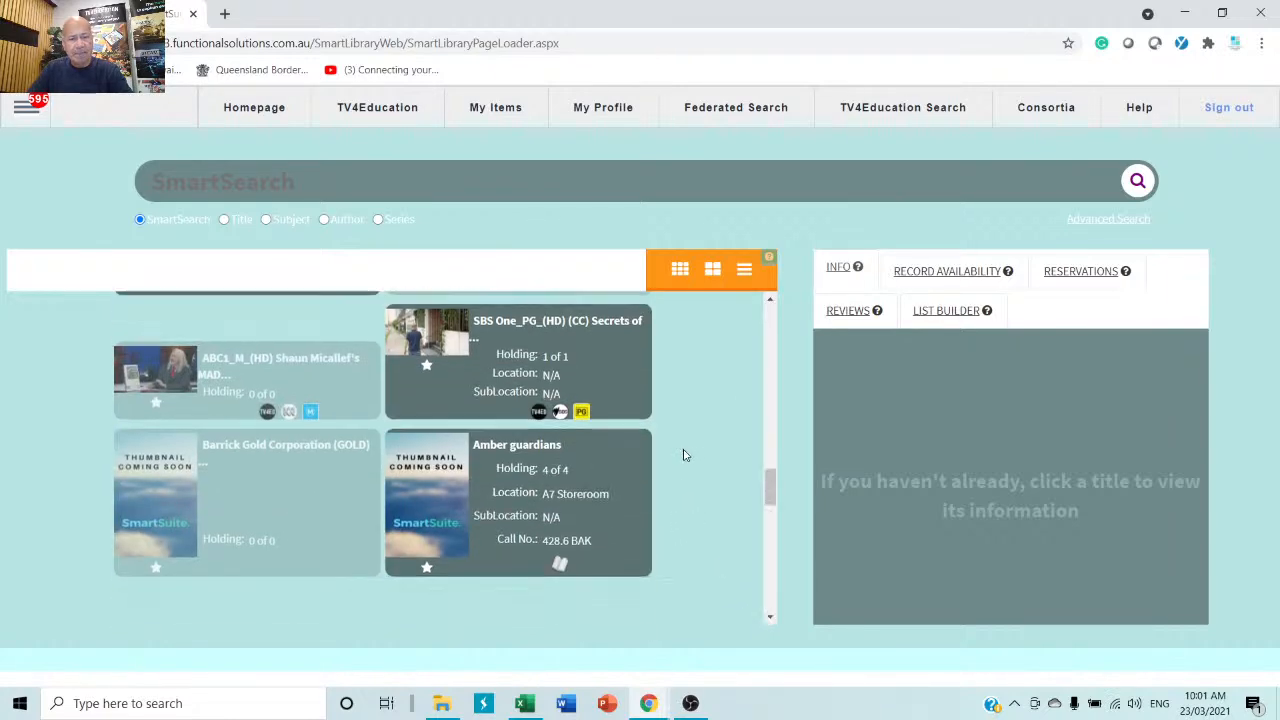
scroll(684, 455, "down", 5)
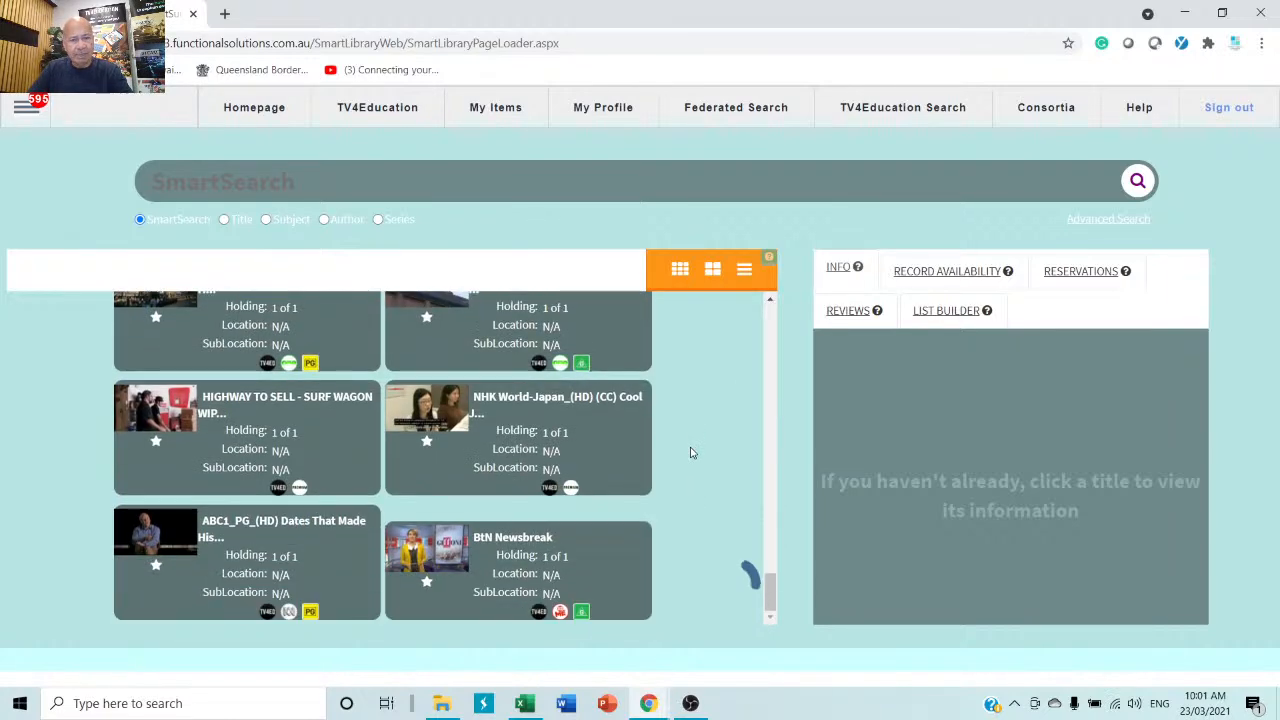
scroll(692, 453, "down", 8)
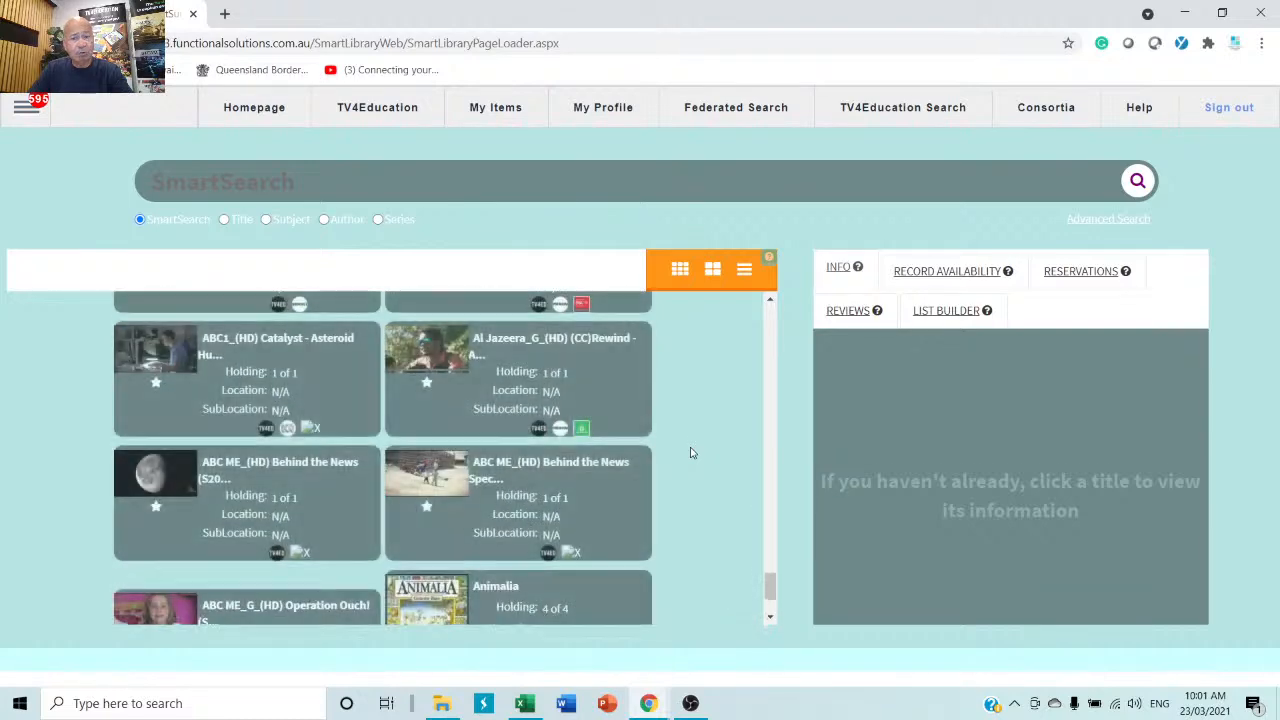
scroll(690, 451, "down", 2)
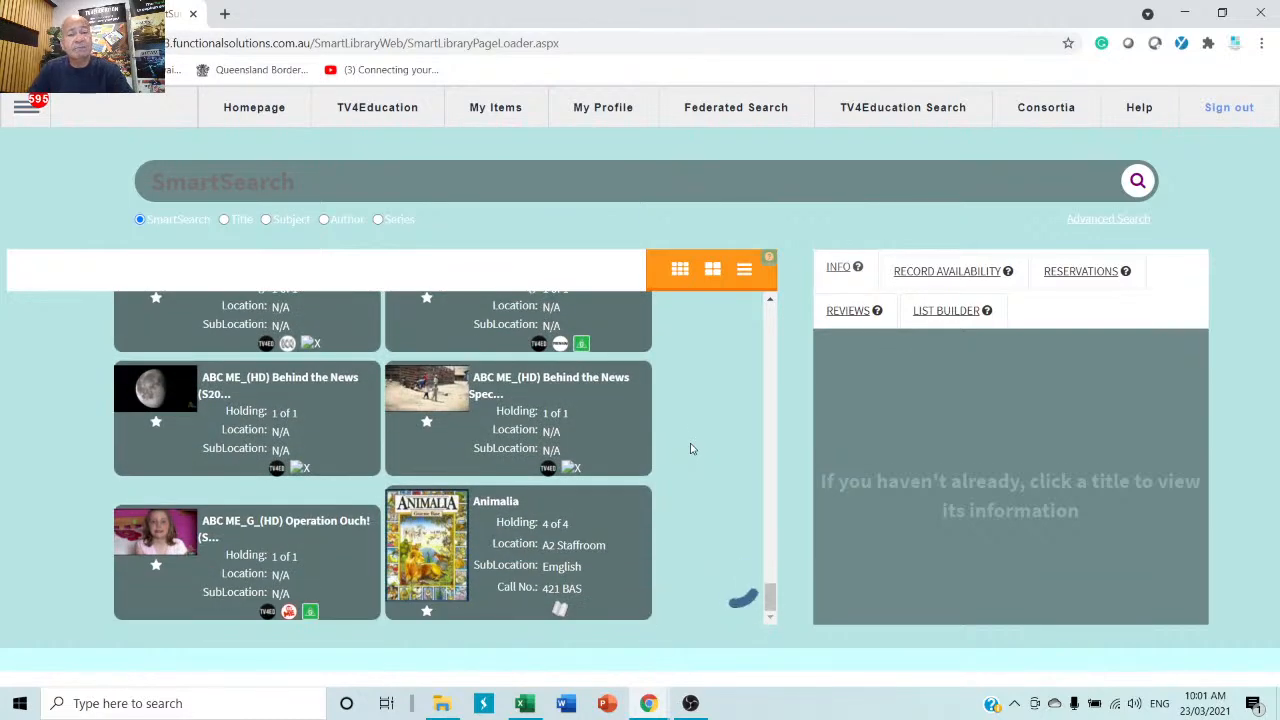
scroll(690, 449, "down", 5)
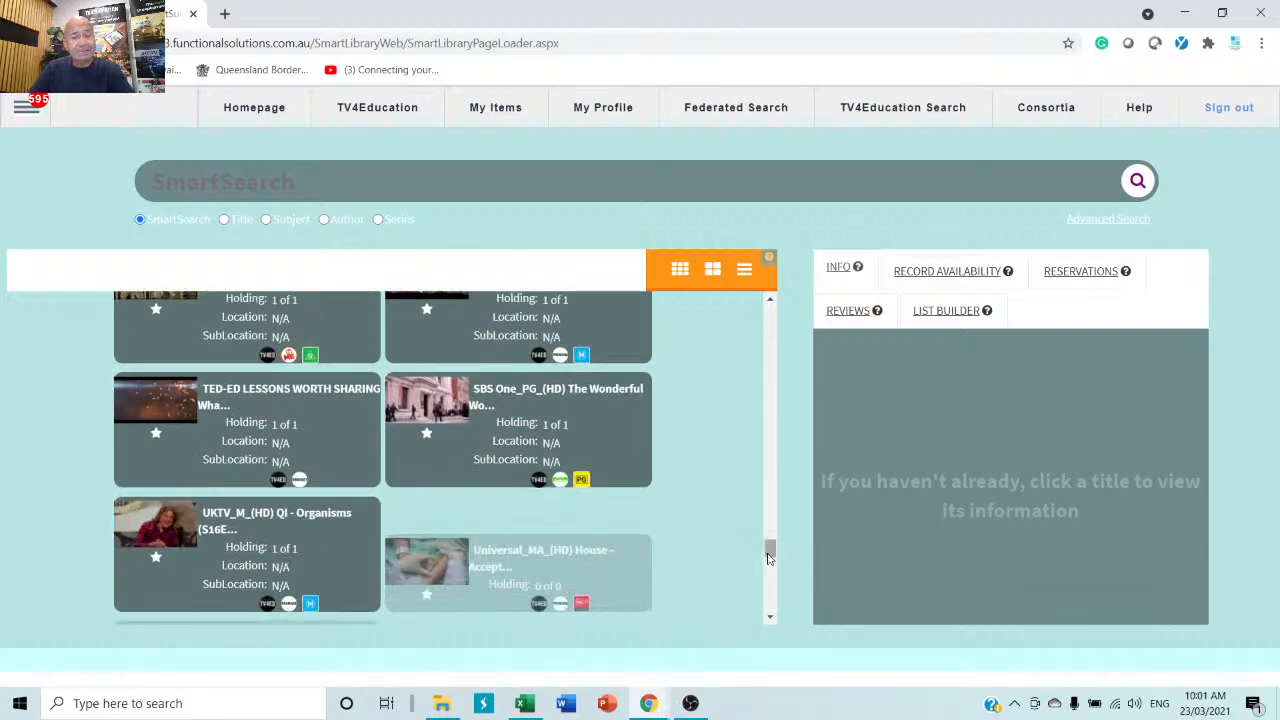
left_click_drag(769, 558, 769, 316)
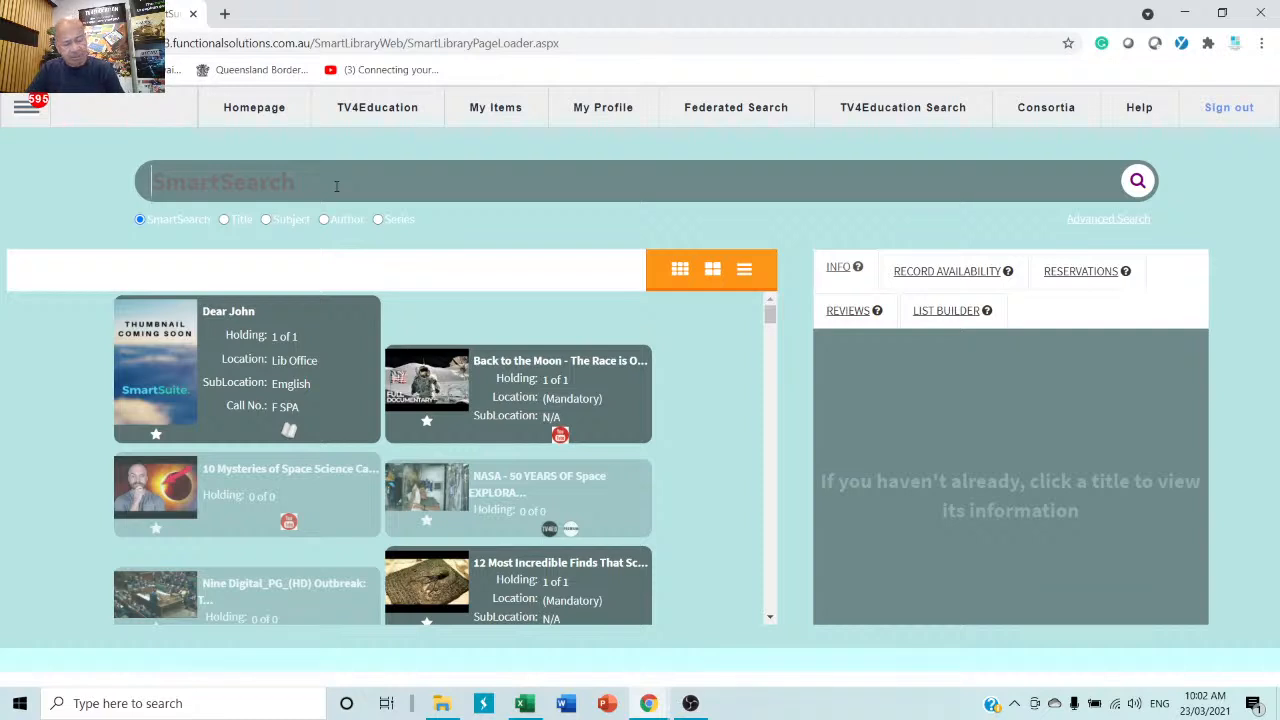
type("cat")
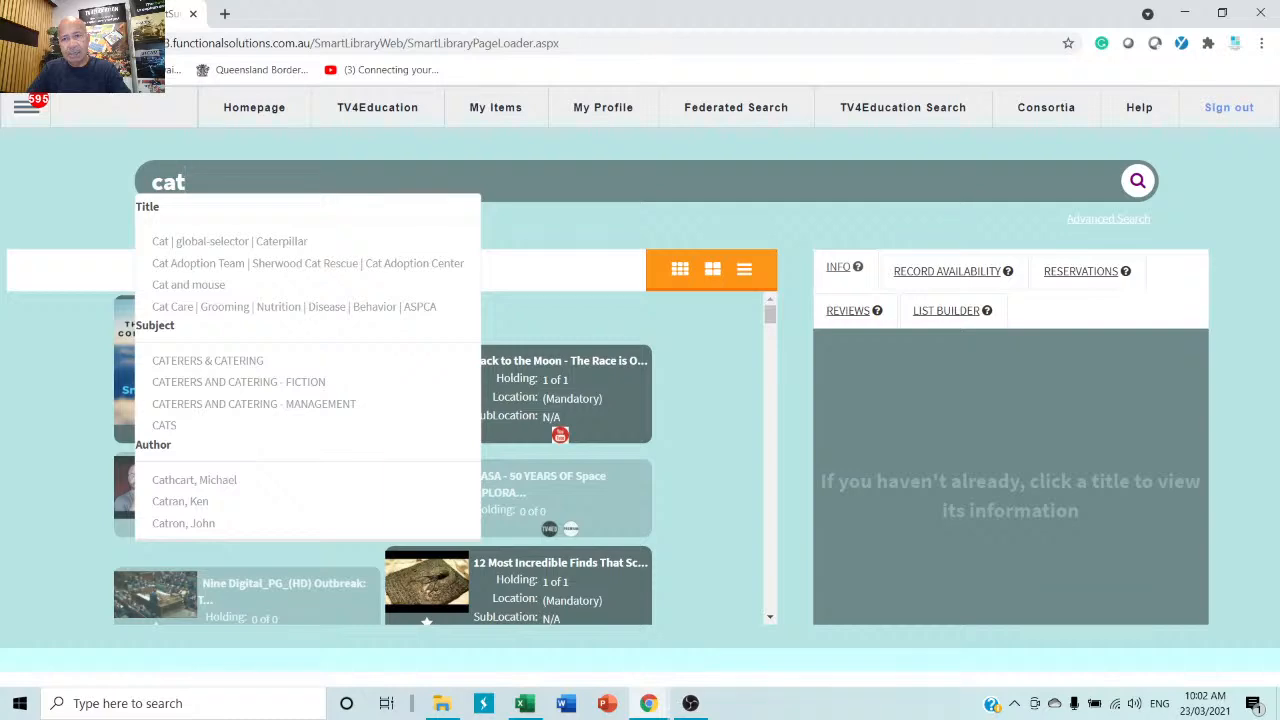
left_click(1140, 188)
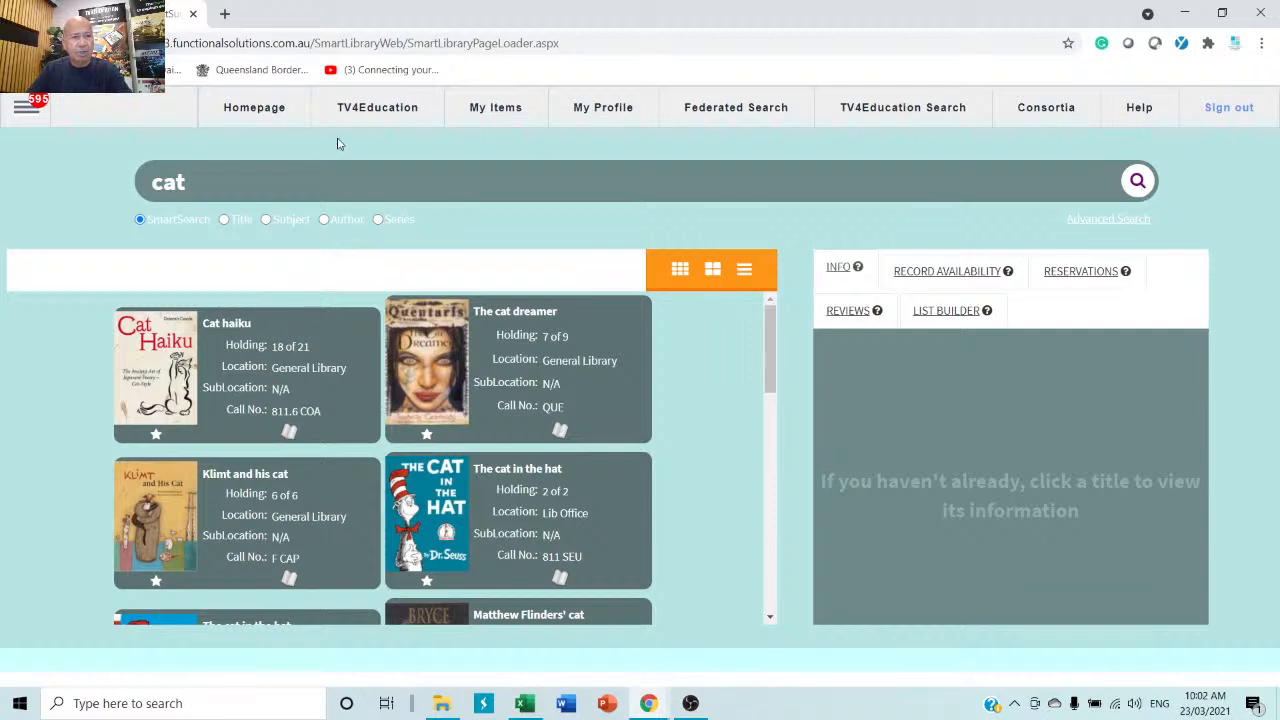
Replace the search term with 'CAT' and run the search again.
left_click_drag(262, 176, 58, 164)
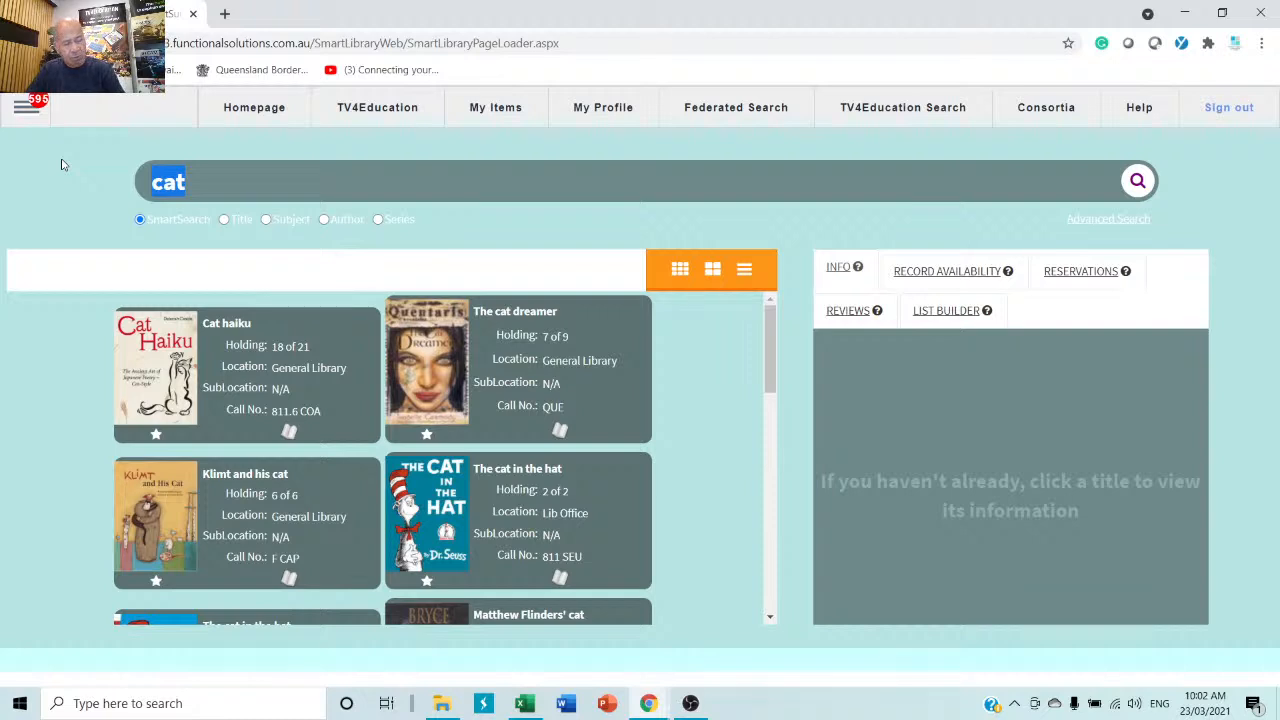
type("CAT")
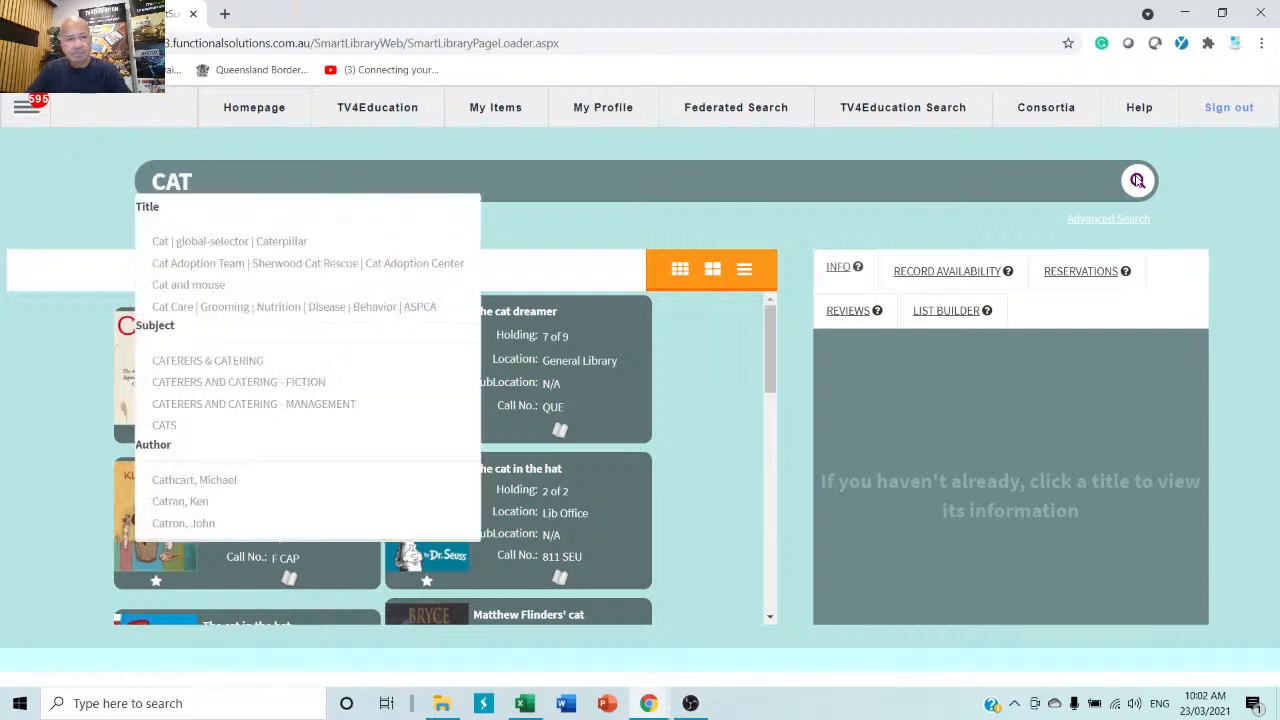
left_click(1137, 180)
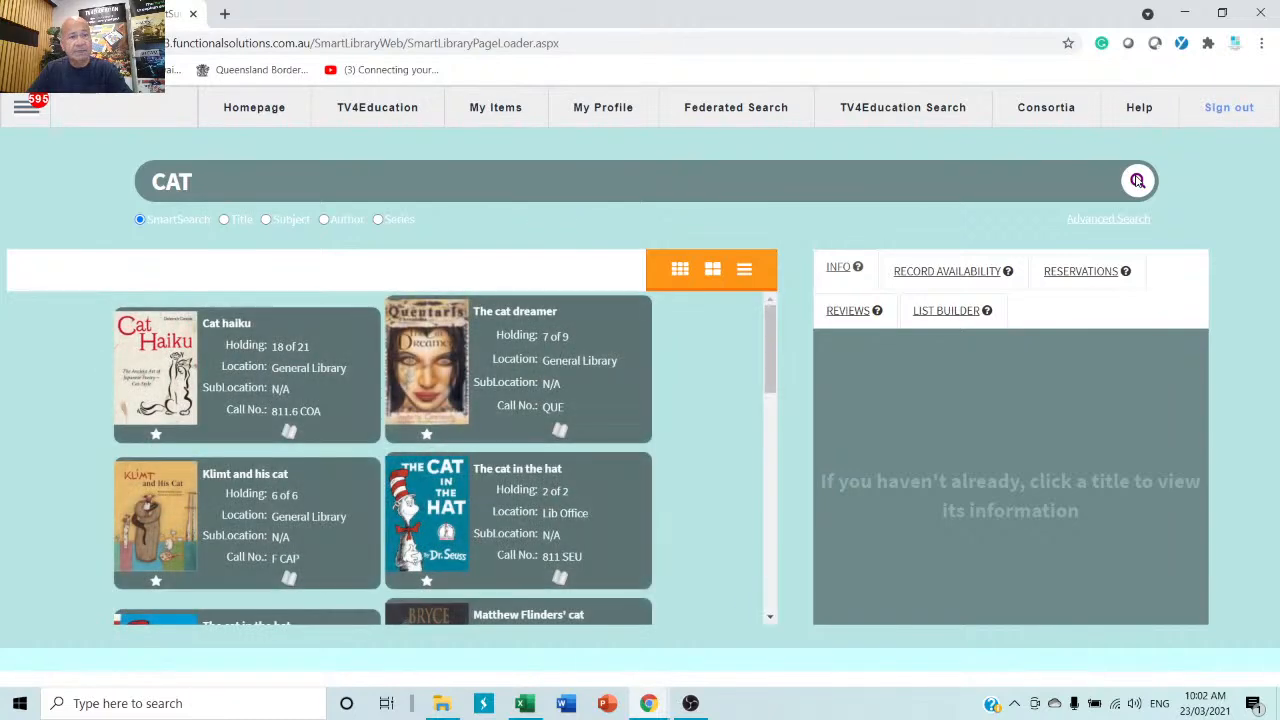
Retype 'Ca' in SmartSearch to bring up title, subject and author suggestions.
key("ctrl+a")
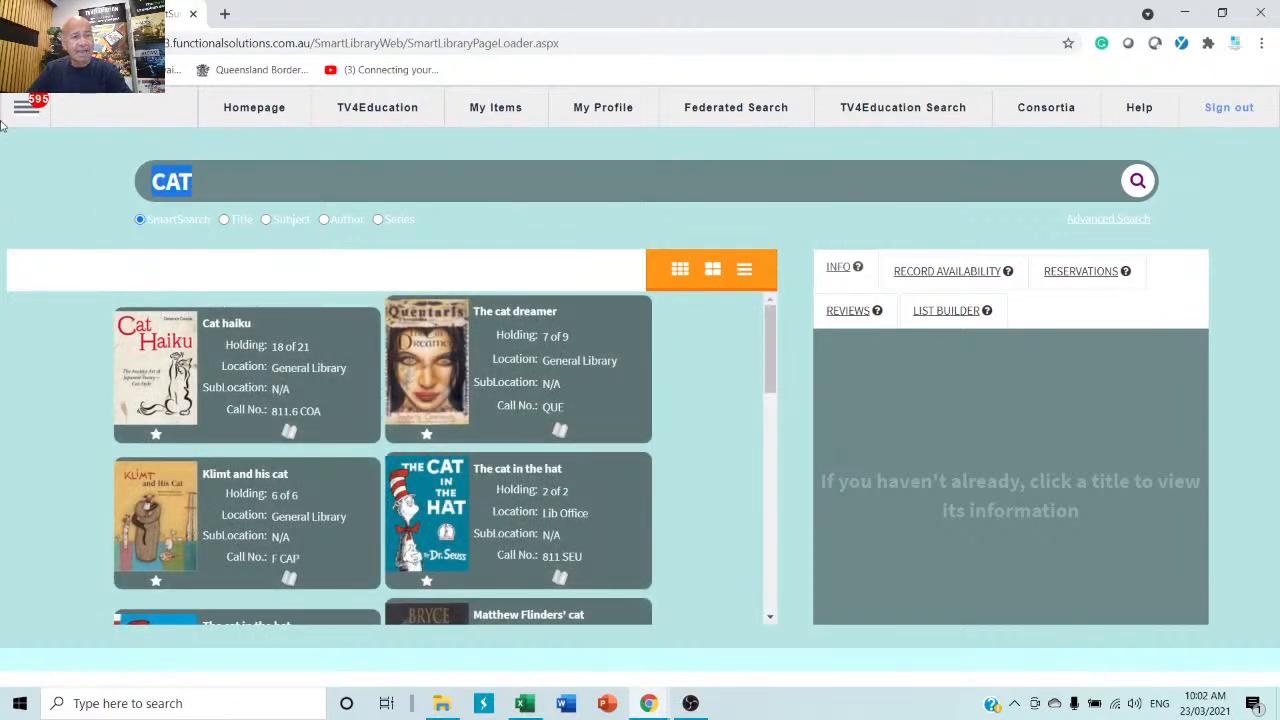
type("c")
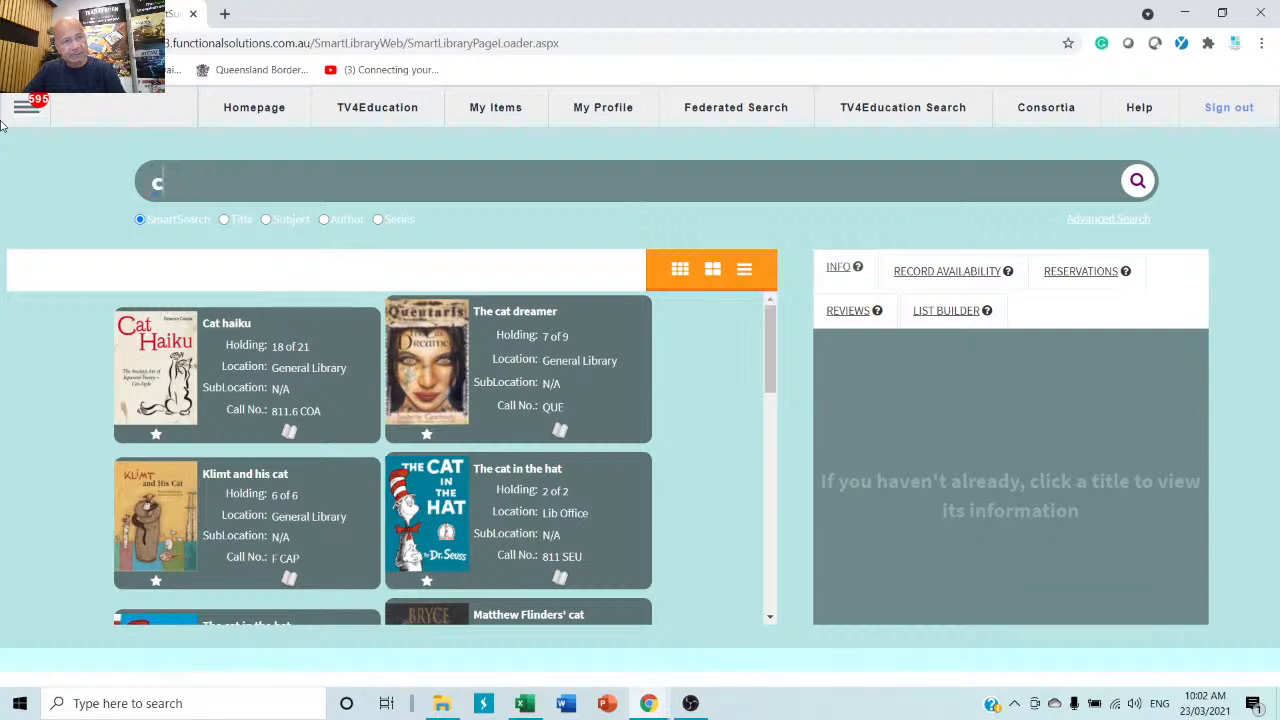
key("BackSpace")
type("C")
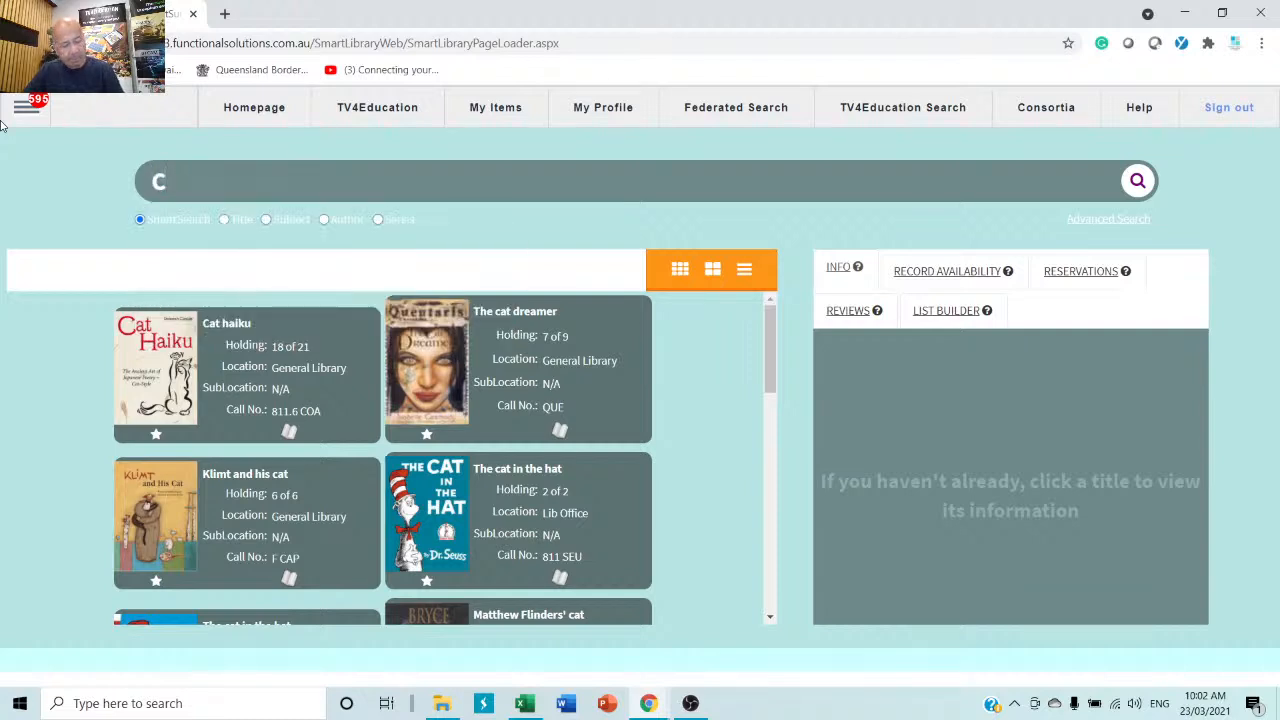
type("at")
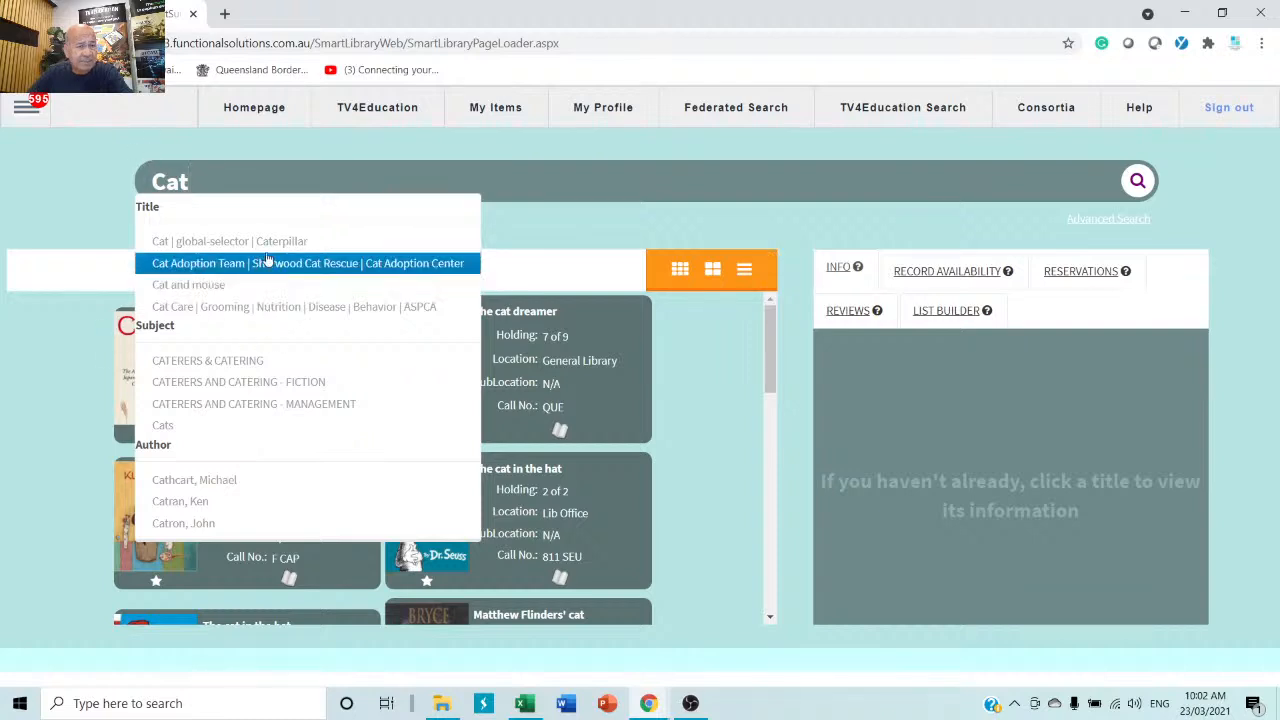
List all books by the suggested author, such as Road kill and Sea of mutiny.
left_click(180, 511)
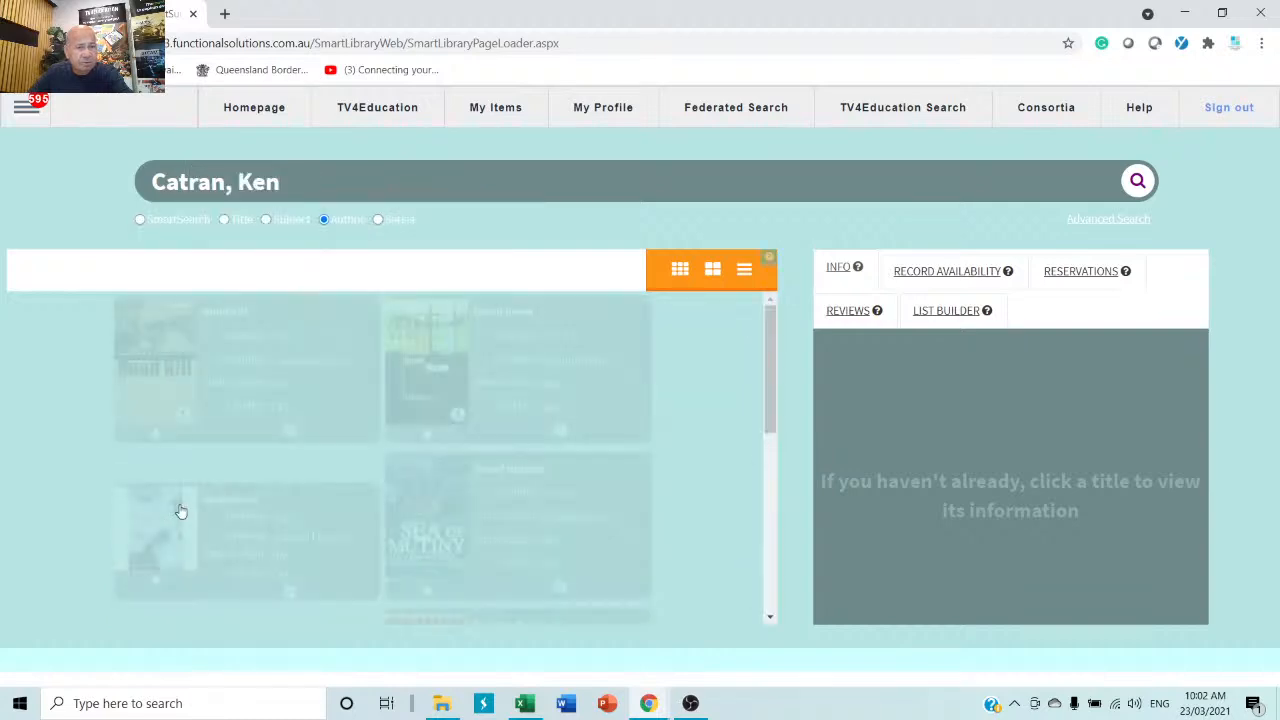
scroll(370, 428, "down", 5)
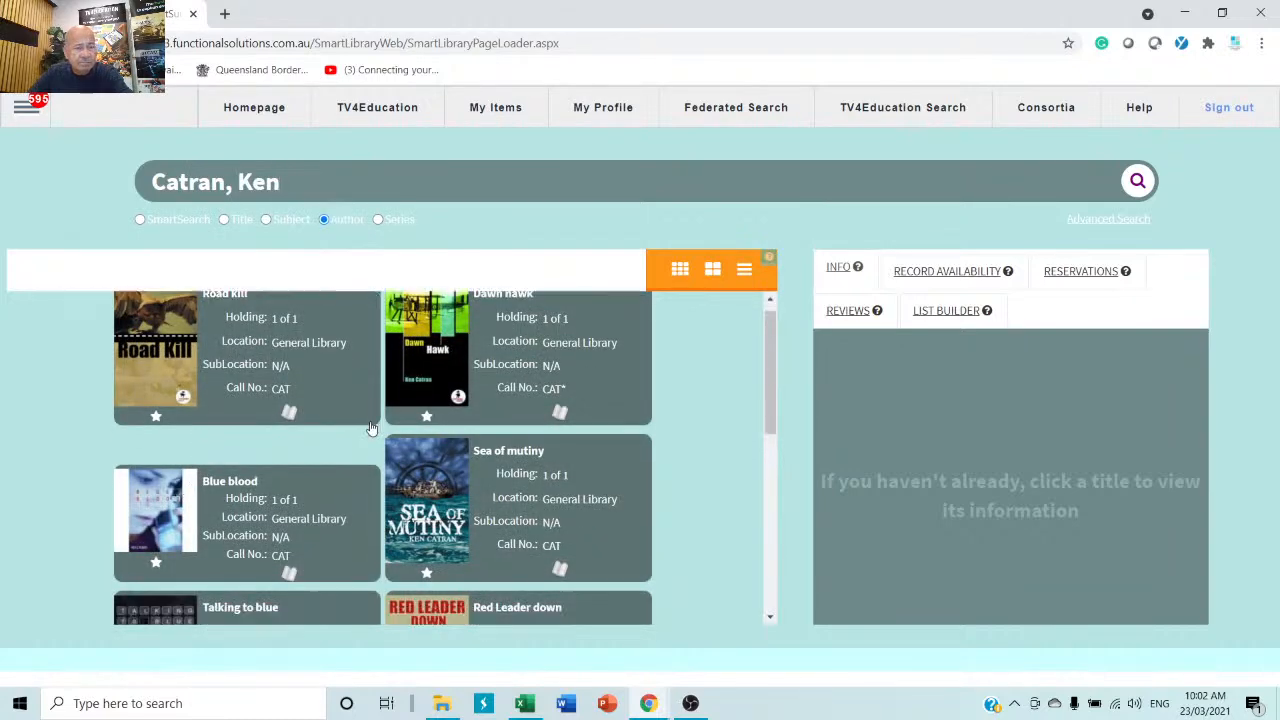
scroll(370, 428, "up", 5)
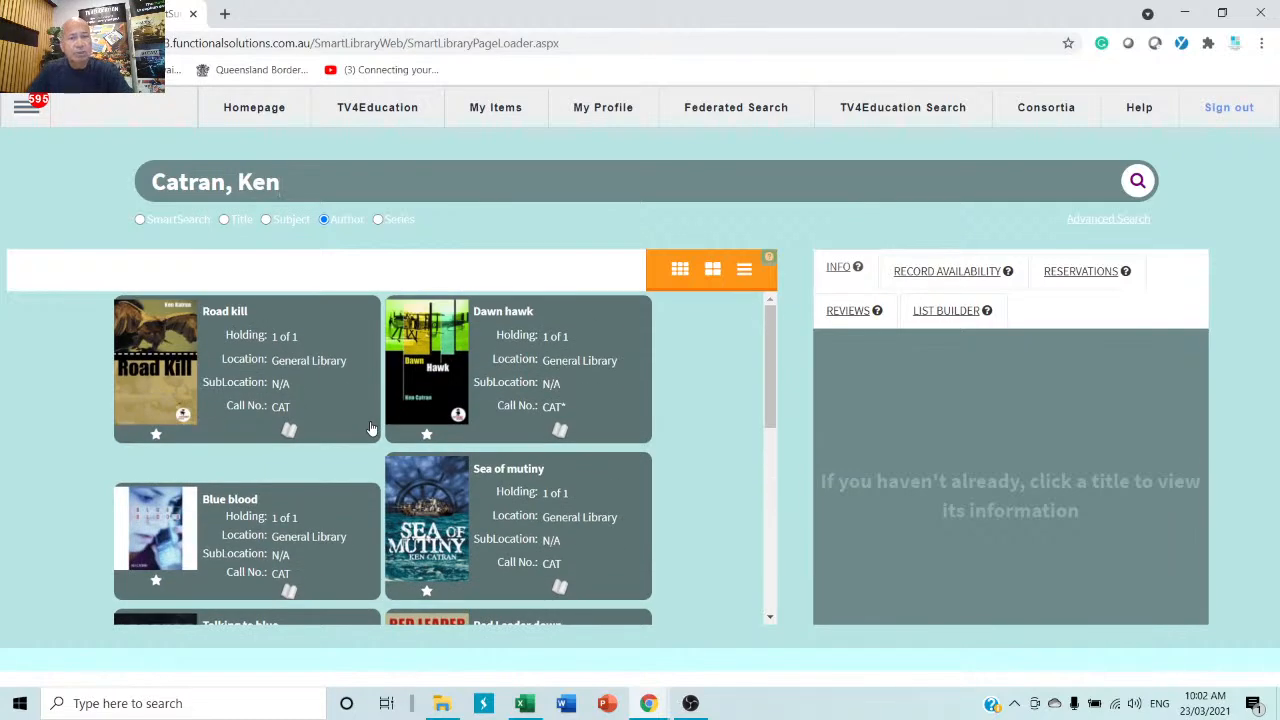
Replace the author name with 'cat' and search, returning only Torn.
left_click_drag(282, 182, 58, 172)
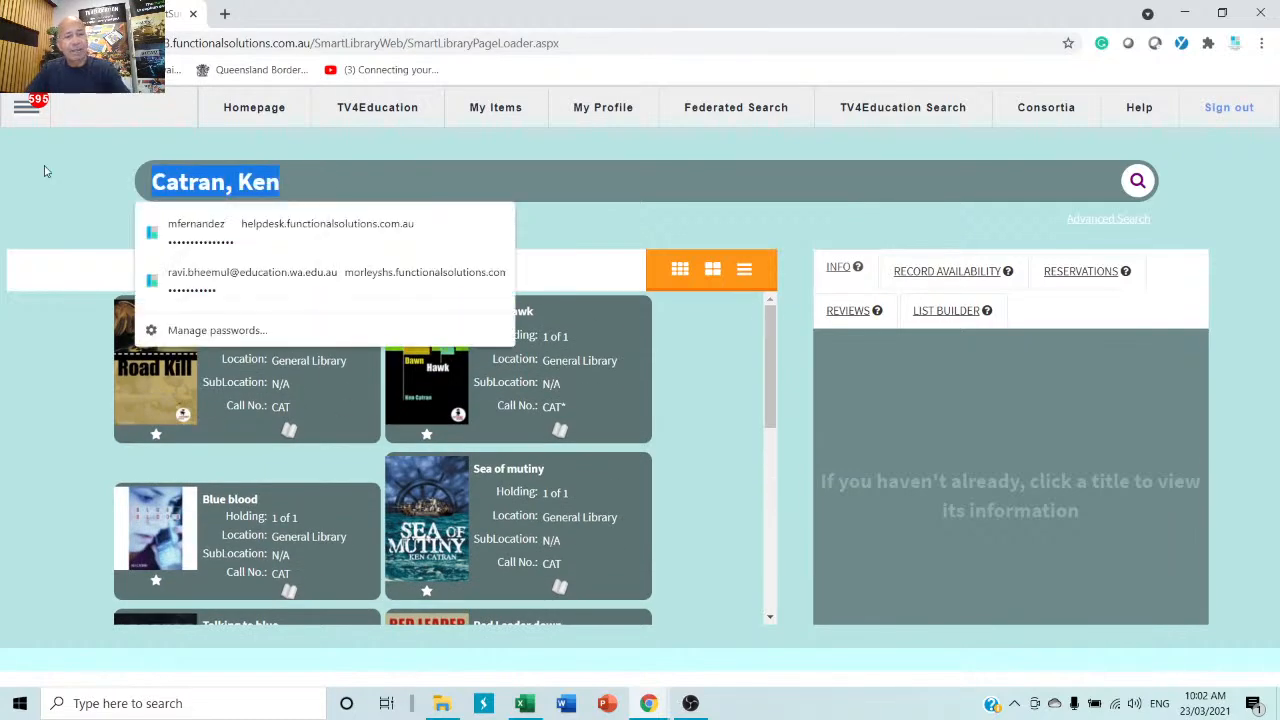
type("cat")
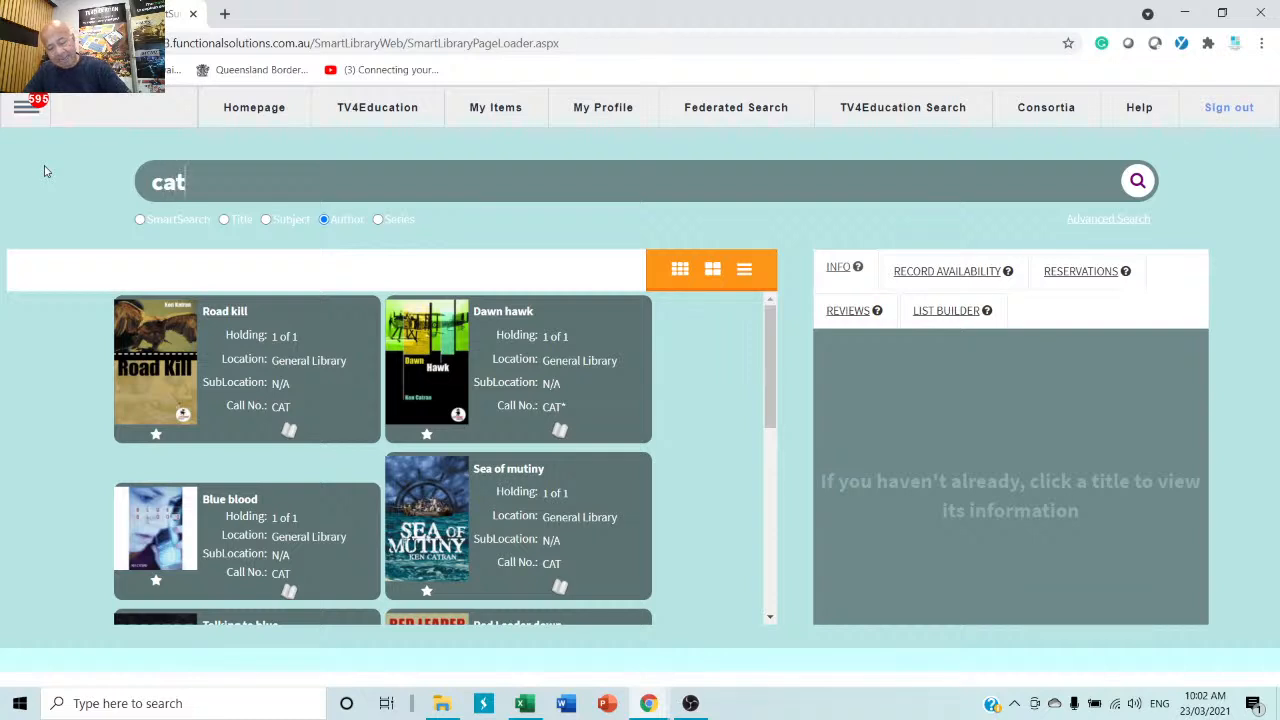
key("Return")
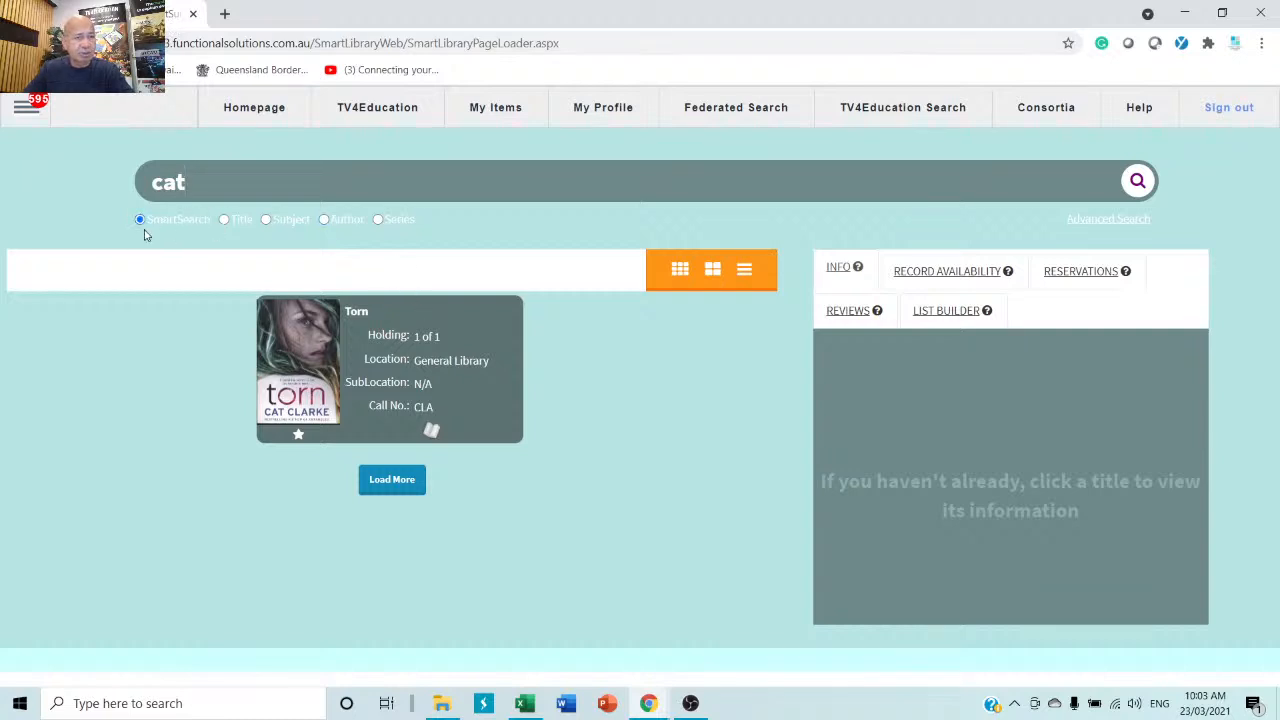
Rerun the 'cat' search across all fields and open The cat dreamer's record.
left_click(1137, 182)
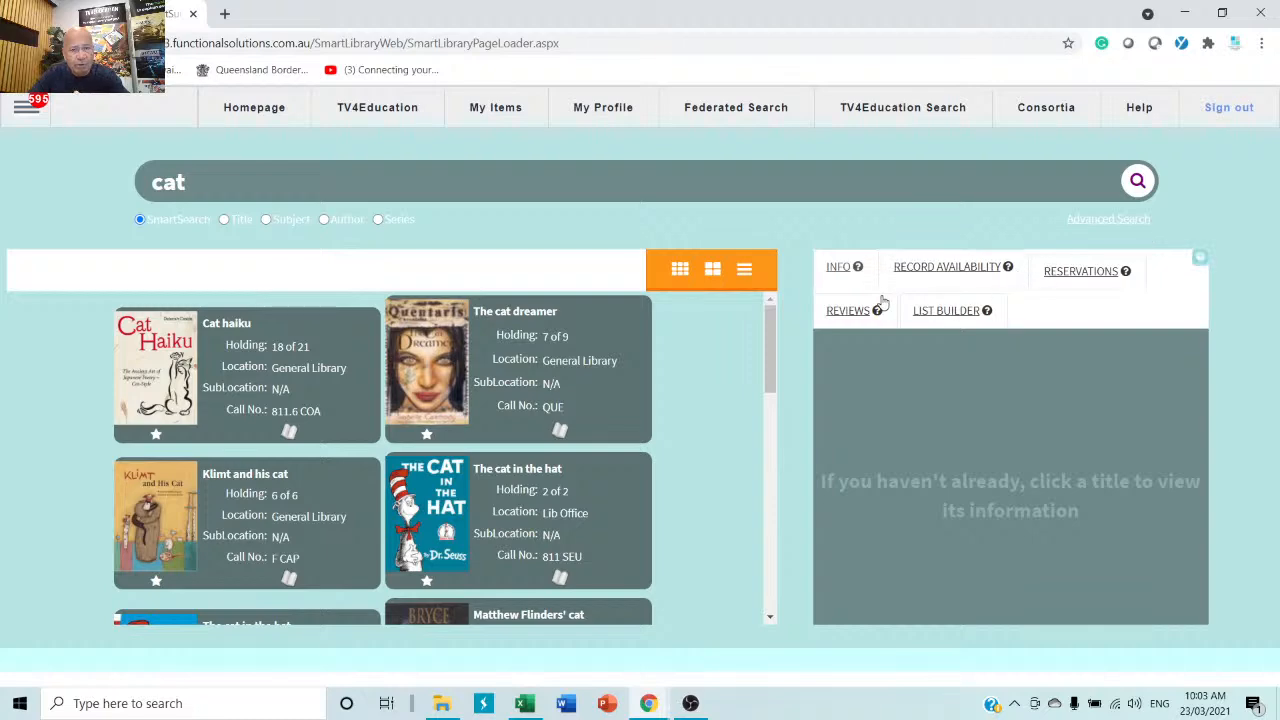
scroll(720, 418, "down", 5)
scroll(720, 418, "down", 5)
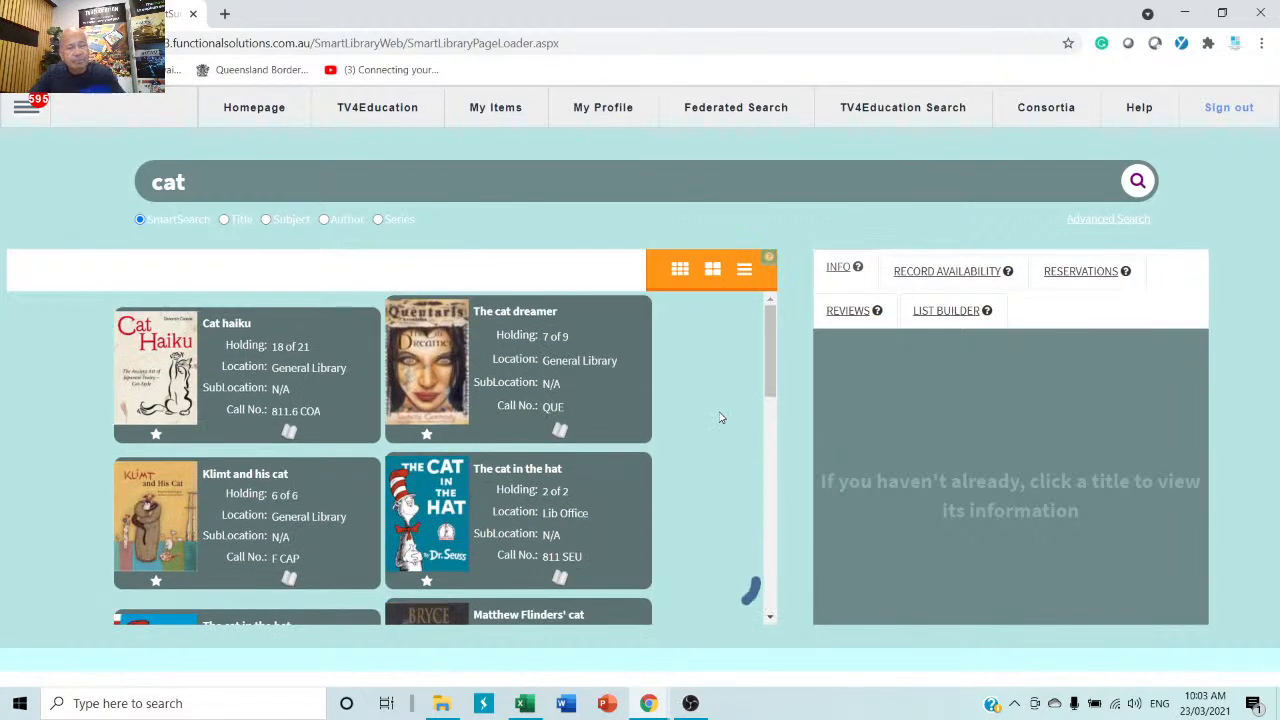
left_click(497, 352)
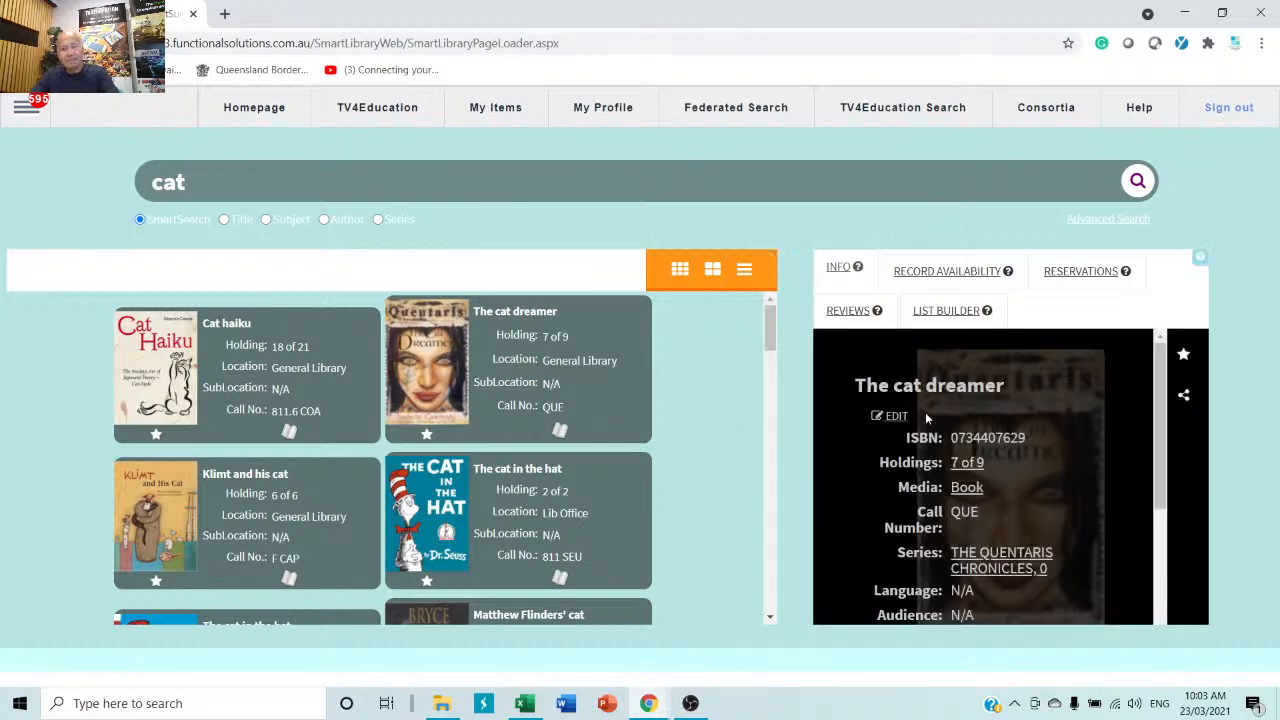
scroll(1067, 396, "down", 3)
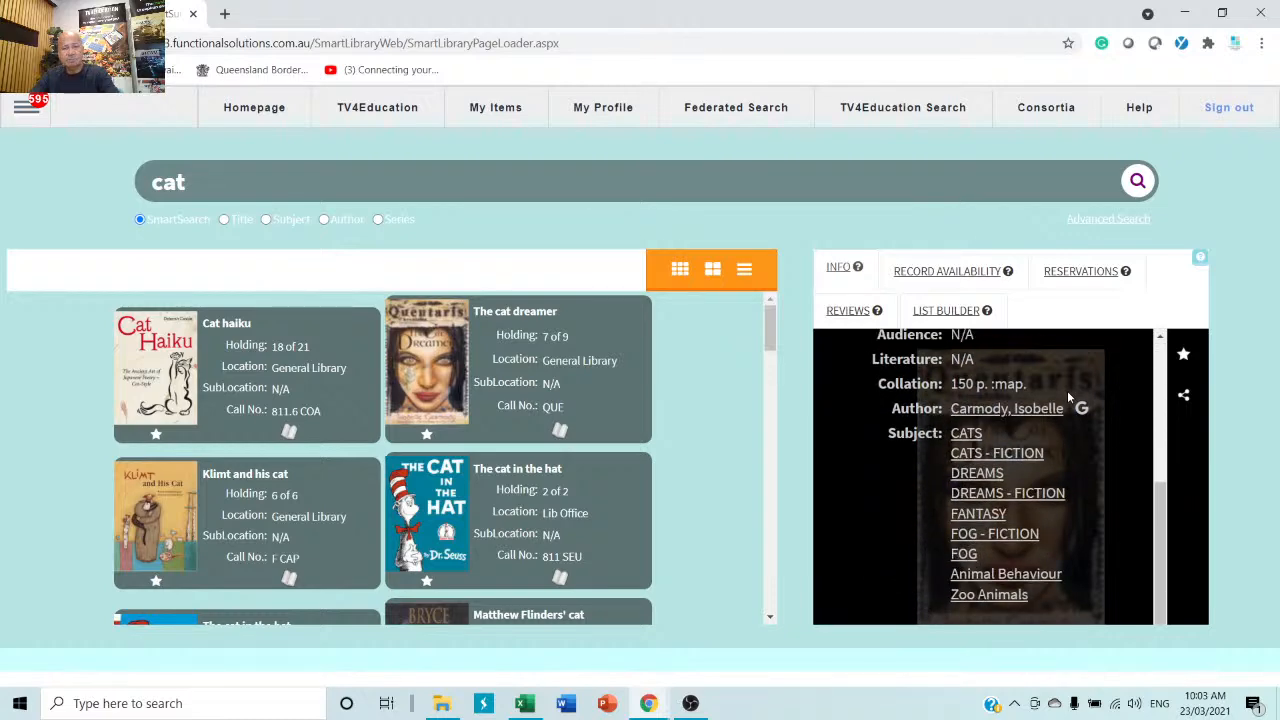
scroll(1067, 397, "up", 3)
scroll(1067, 397, "down", 3)
Follow the DREAMS then FANTASY subject links and open A feast for crows' record.
left_click(975, 476)
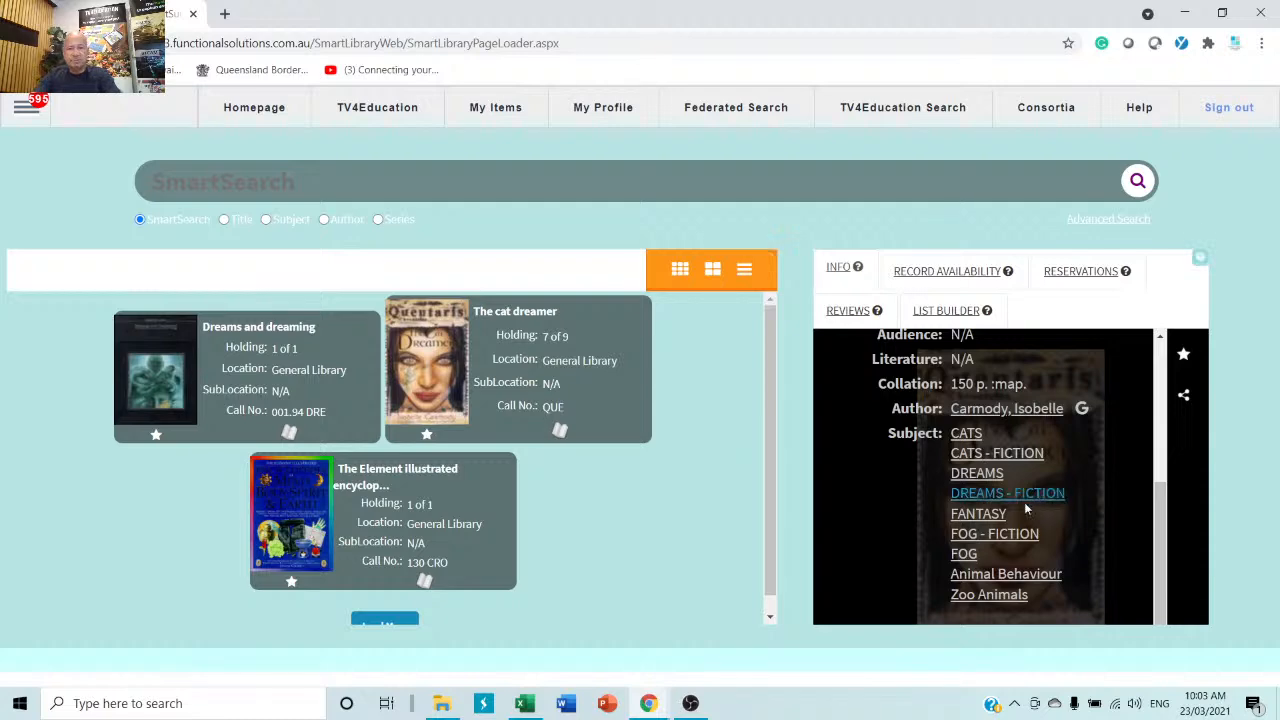
left_click(978, 517)
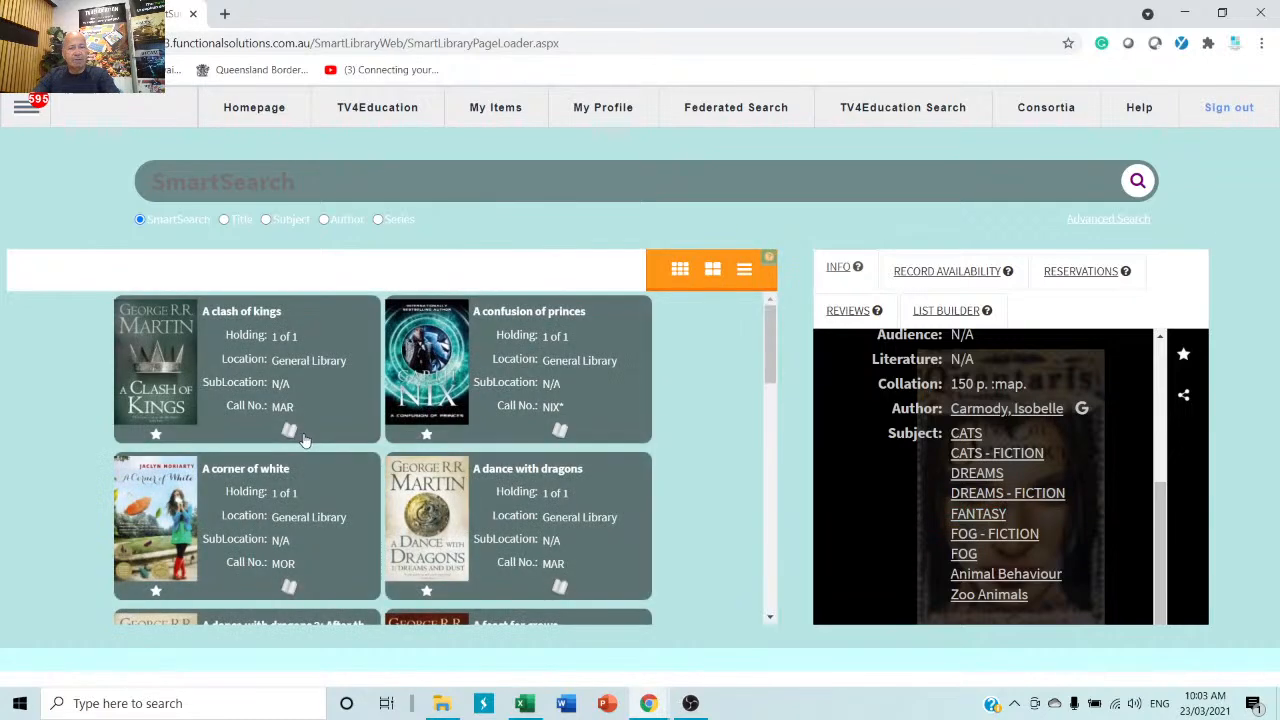
scroll(478, 355, "down", 3)
left_click(496, 343)
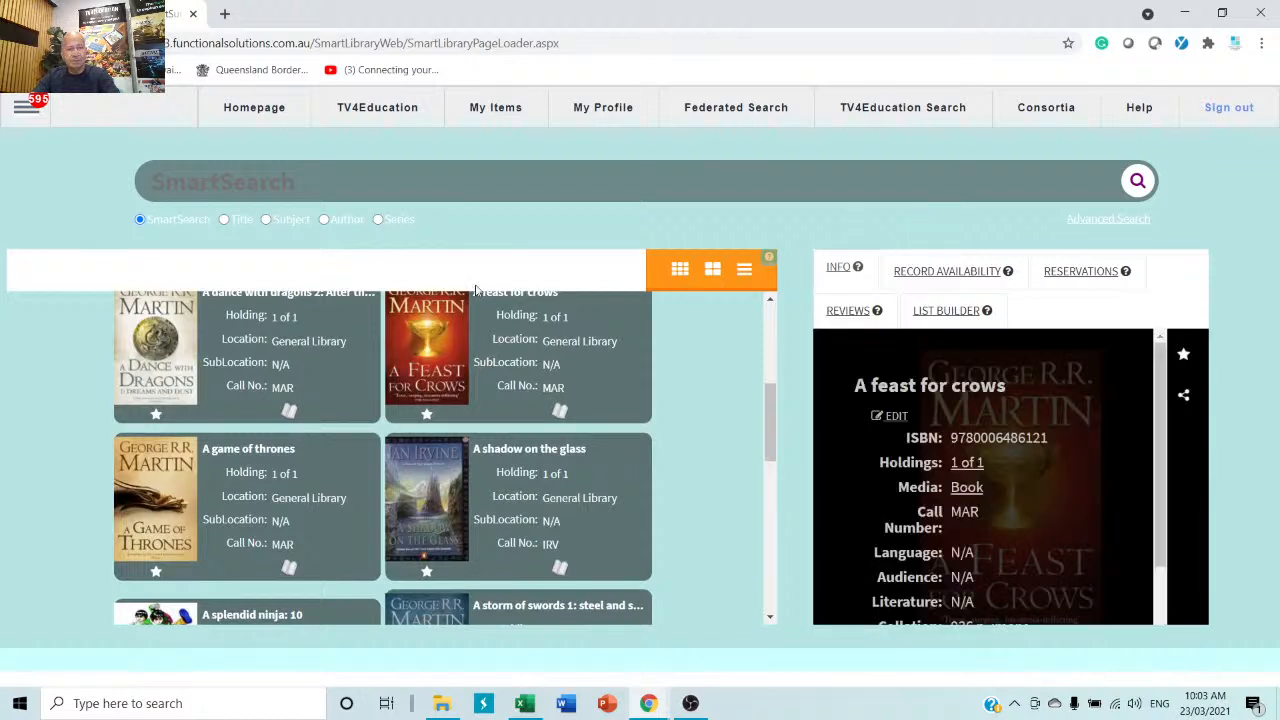
left_click(413, 177)
Search for 'cat' and open the Cat haiku record details.
type("c")
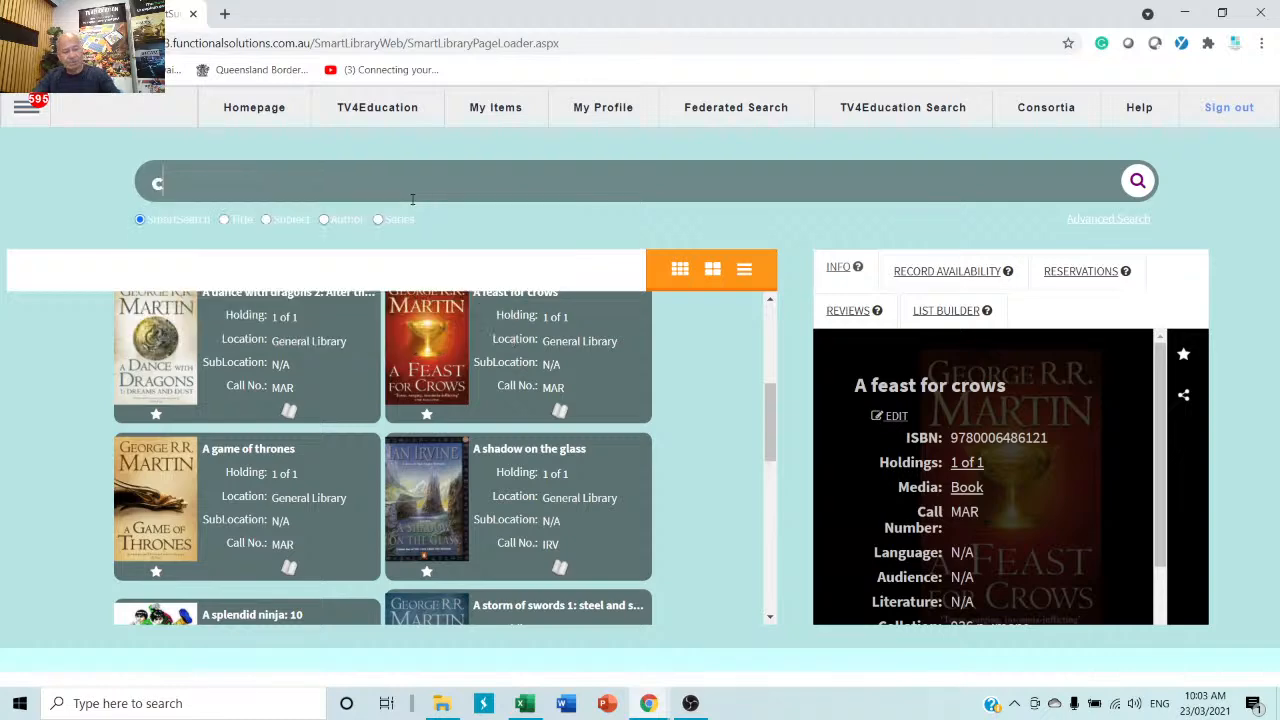
type("at")
key("Return")
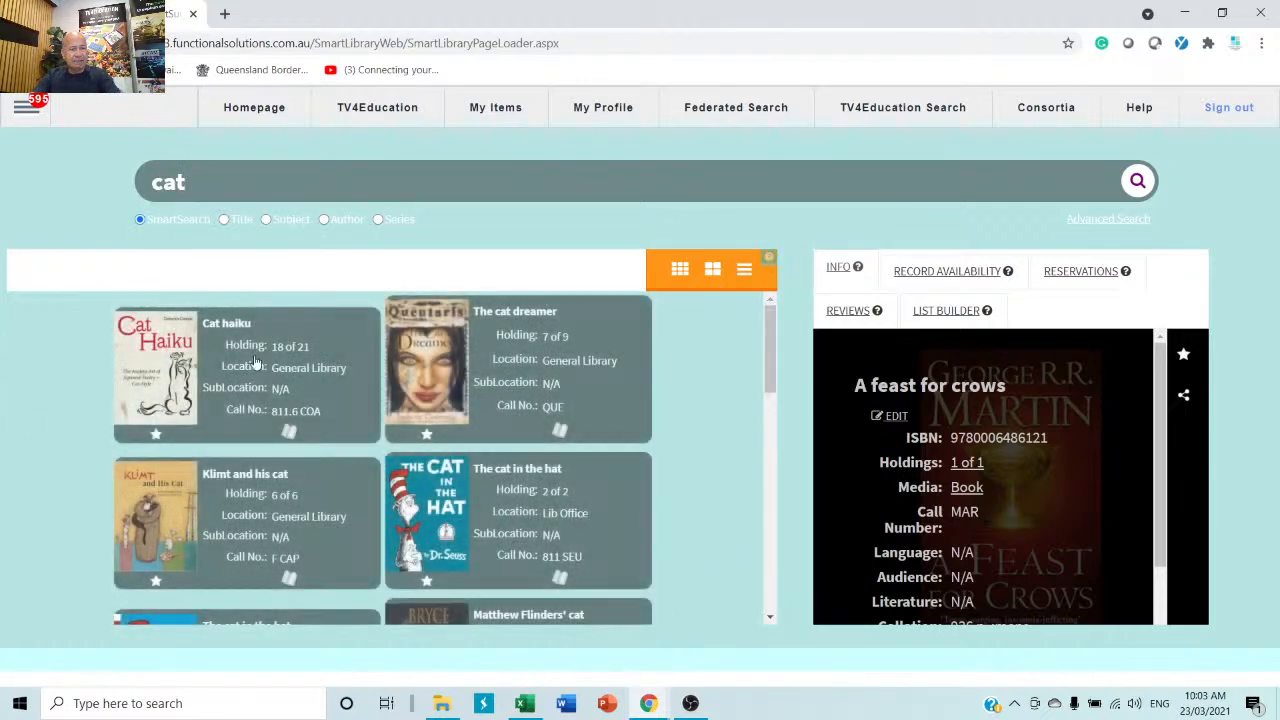
left_click(253, 362)
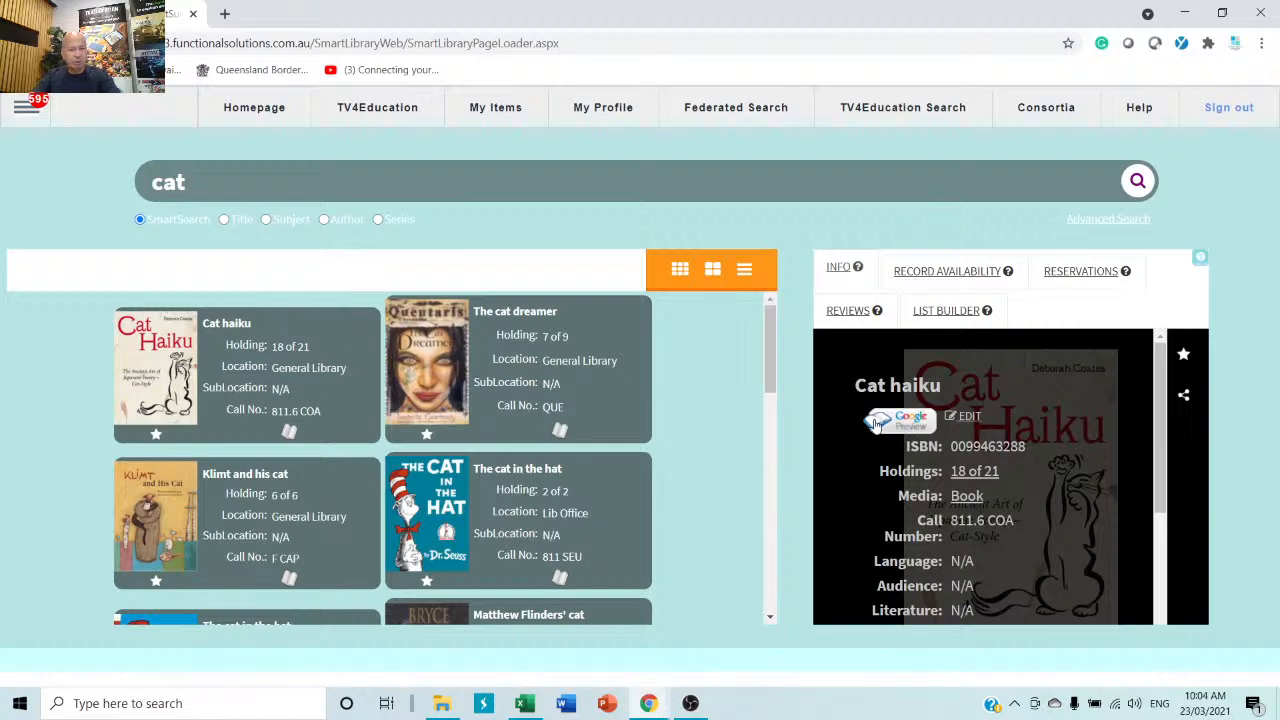
Preview Cat haiku's pages in Google Books, then close the preview.
left_click(916, 422)
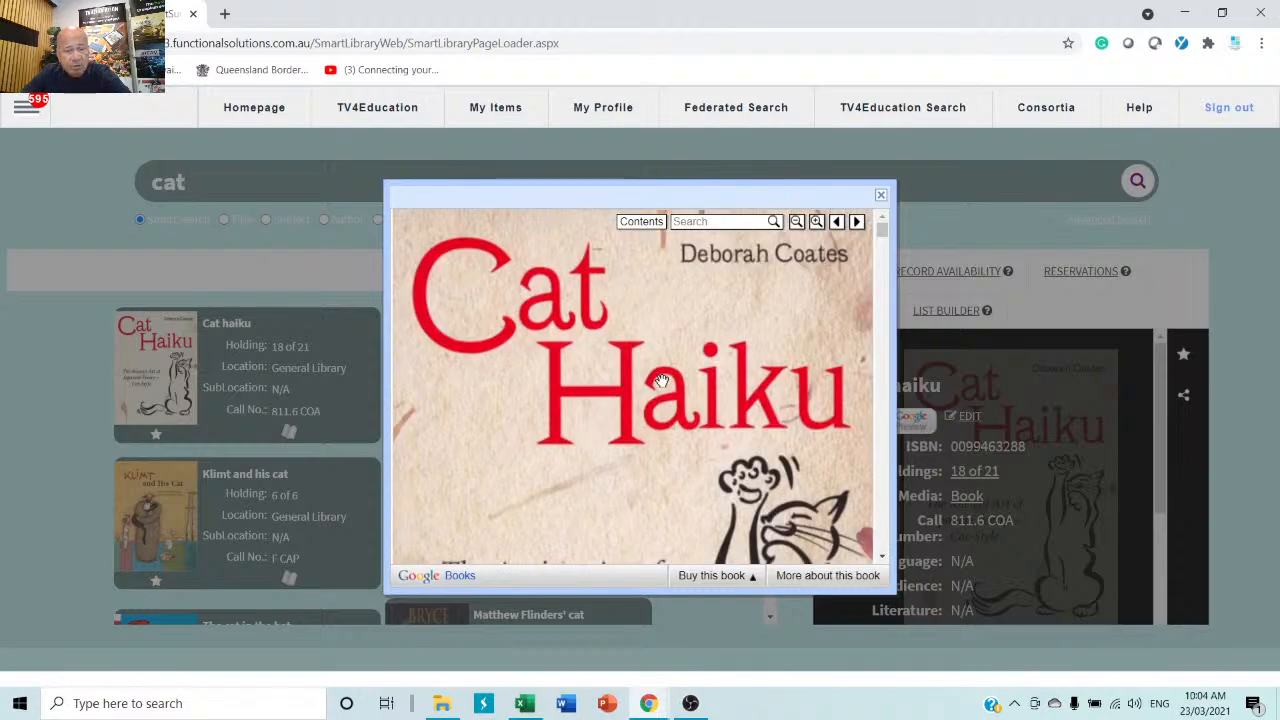
scroll(661, 381, "down", 10)
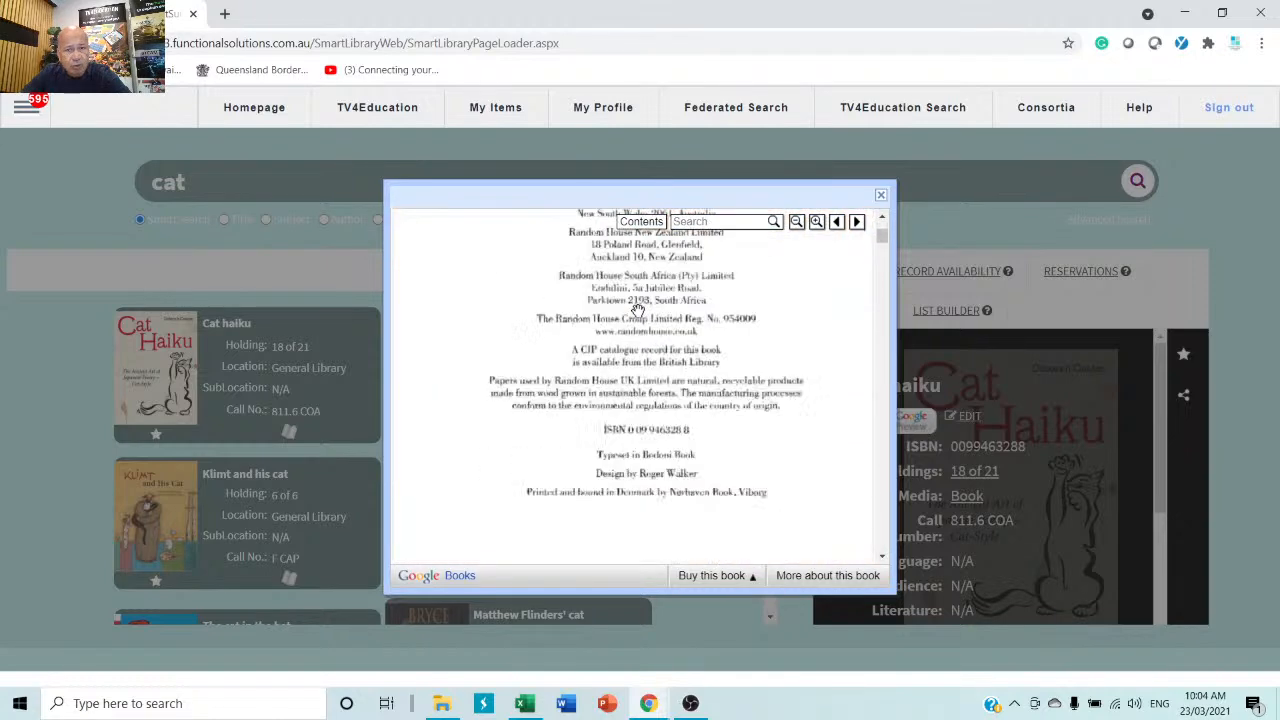
scroll(637, 310, "down", 2)
left_click(880, 194)
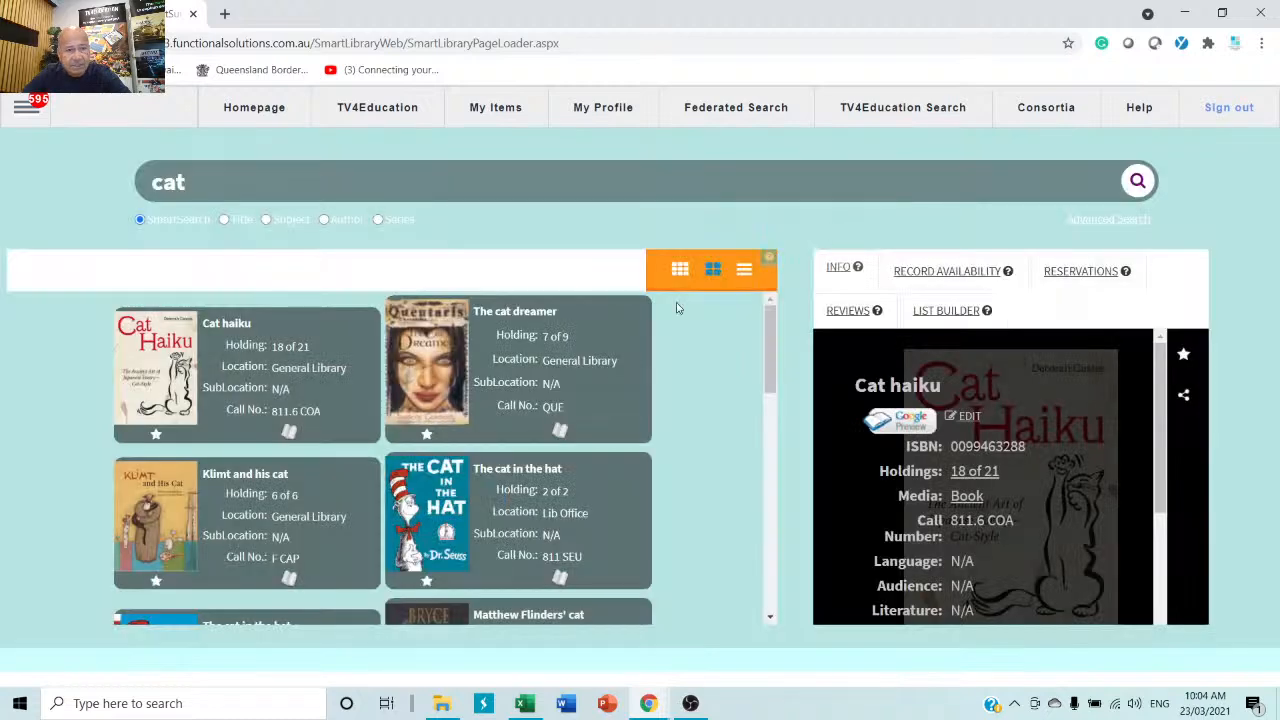
left_click(233, 496)
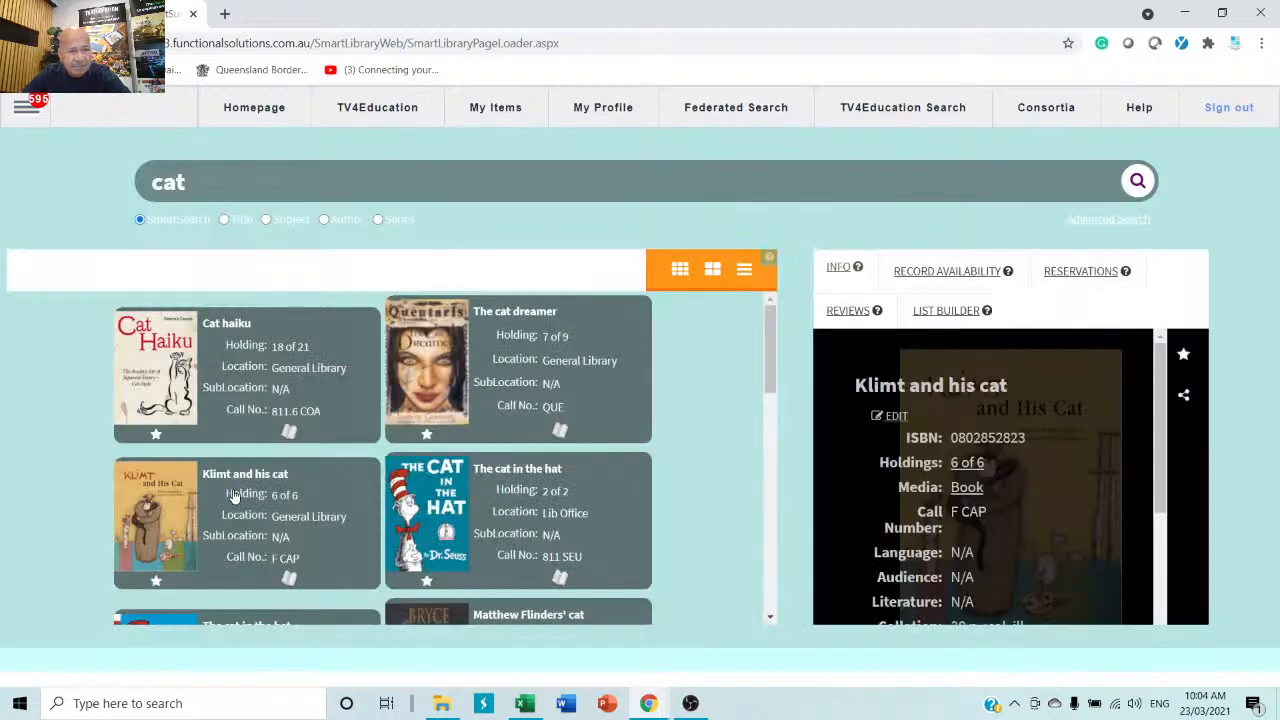
left_click(527, 519)
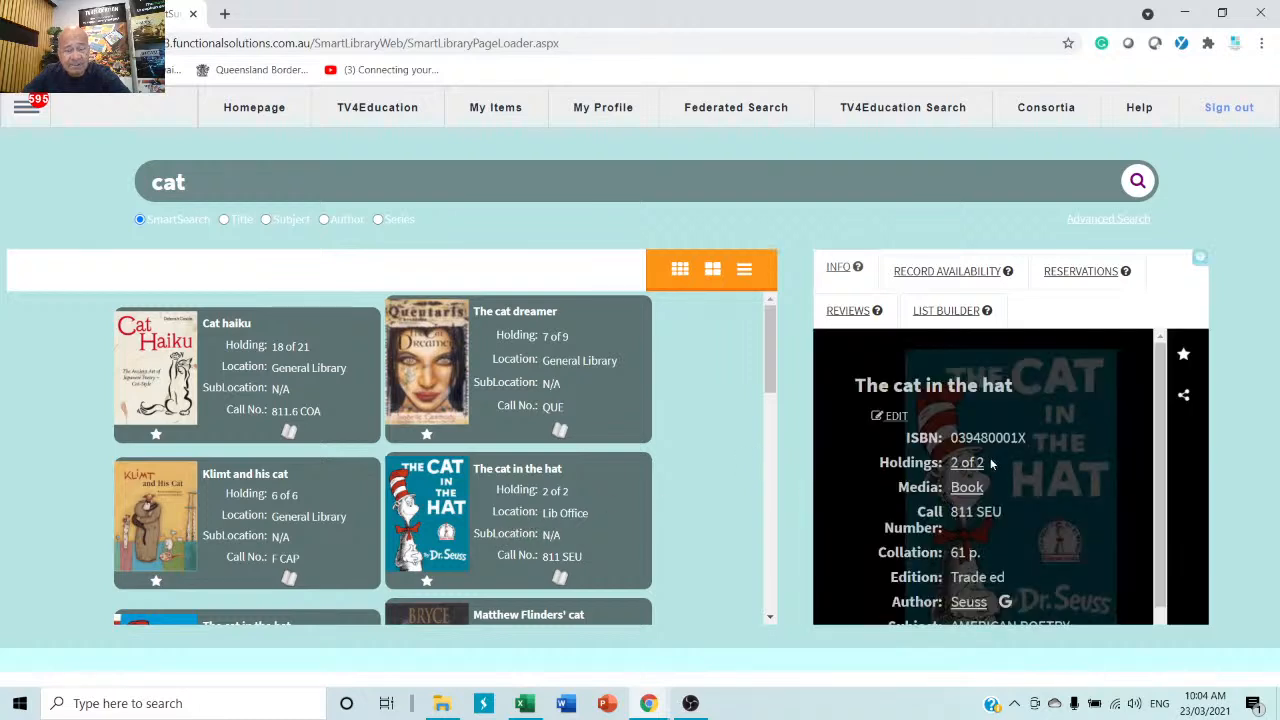
left_click(267, 522)
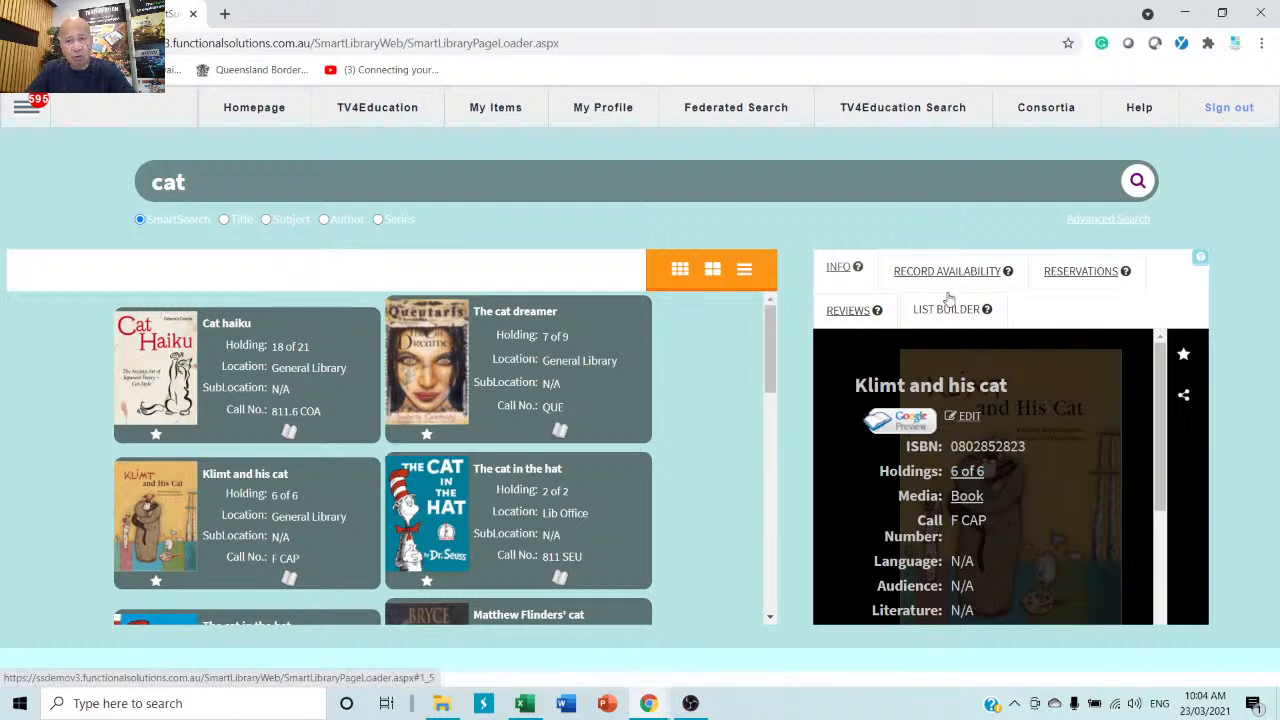
Show Klimt and his cat's Record Availability, filtering Available, On Loan, then All copies.
left_click(972, 270)
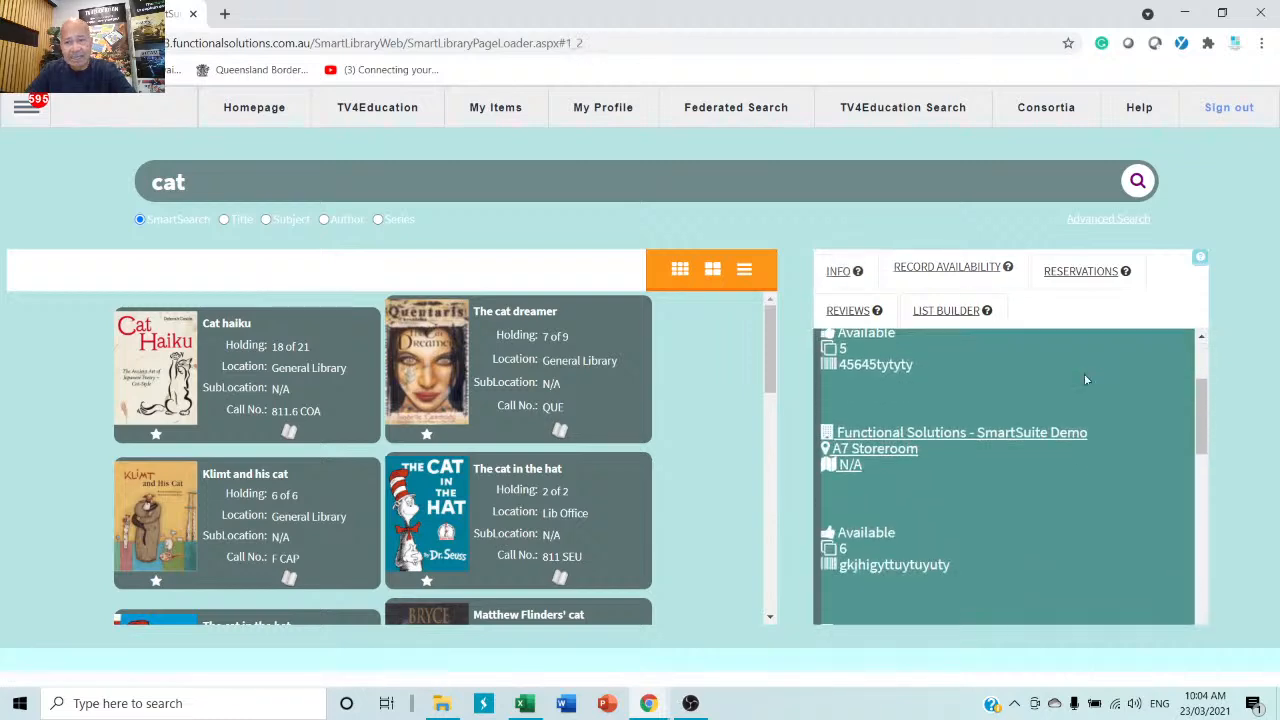
left_click(878, 462)
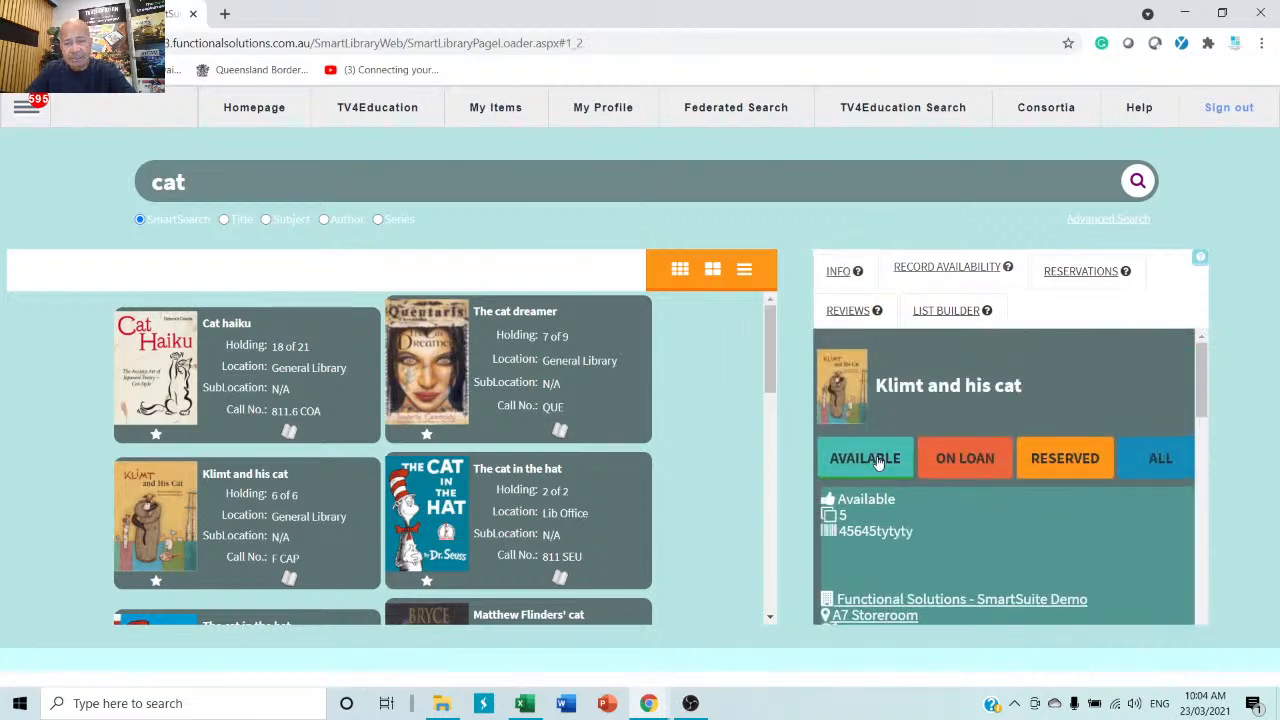
left_click(978, 472)
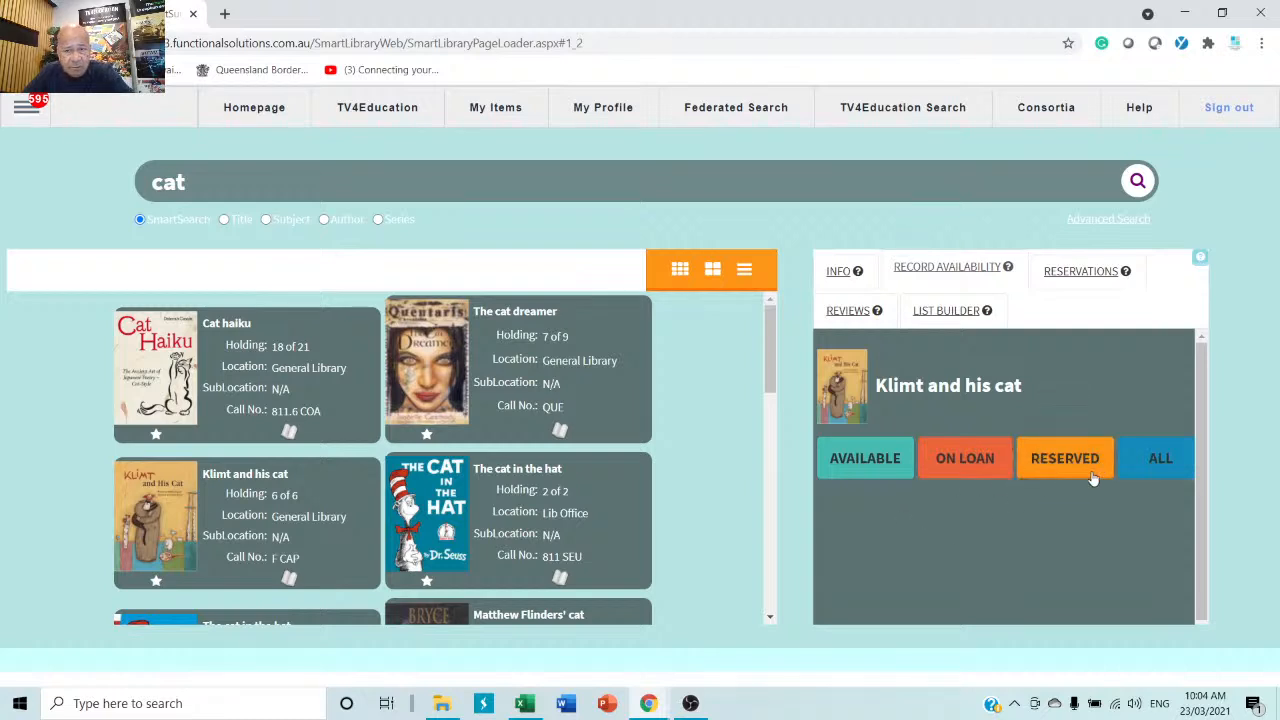
left_click(1155, 460)
scroll(909, 530, "down", 5)
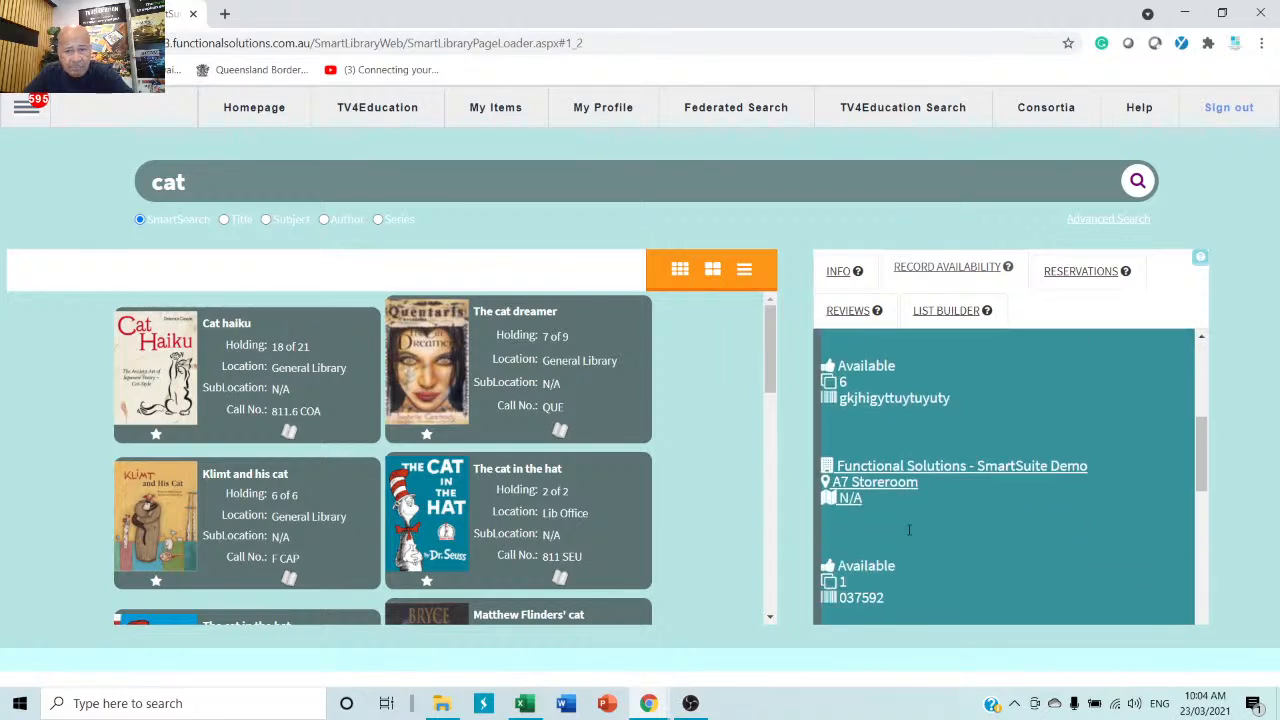
scroll(909, 530, "up", 5)
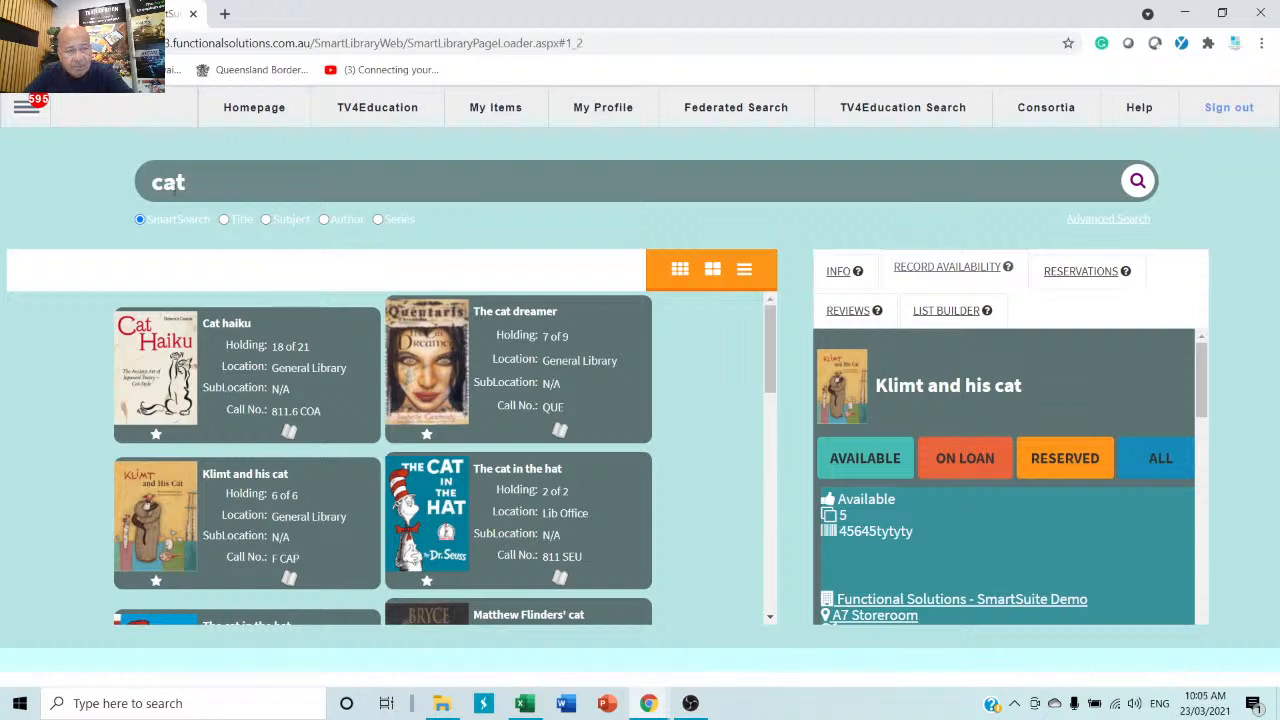
Clear the 'cat' search, open the Back to the Moon record and play its video.
left_click_drag(250, 181, 127, 188)
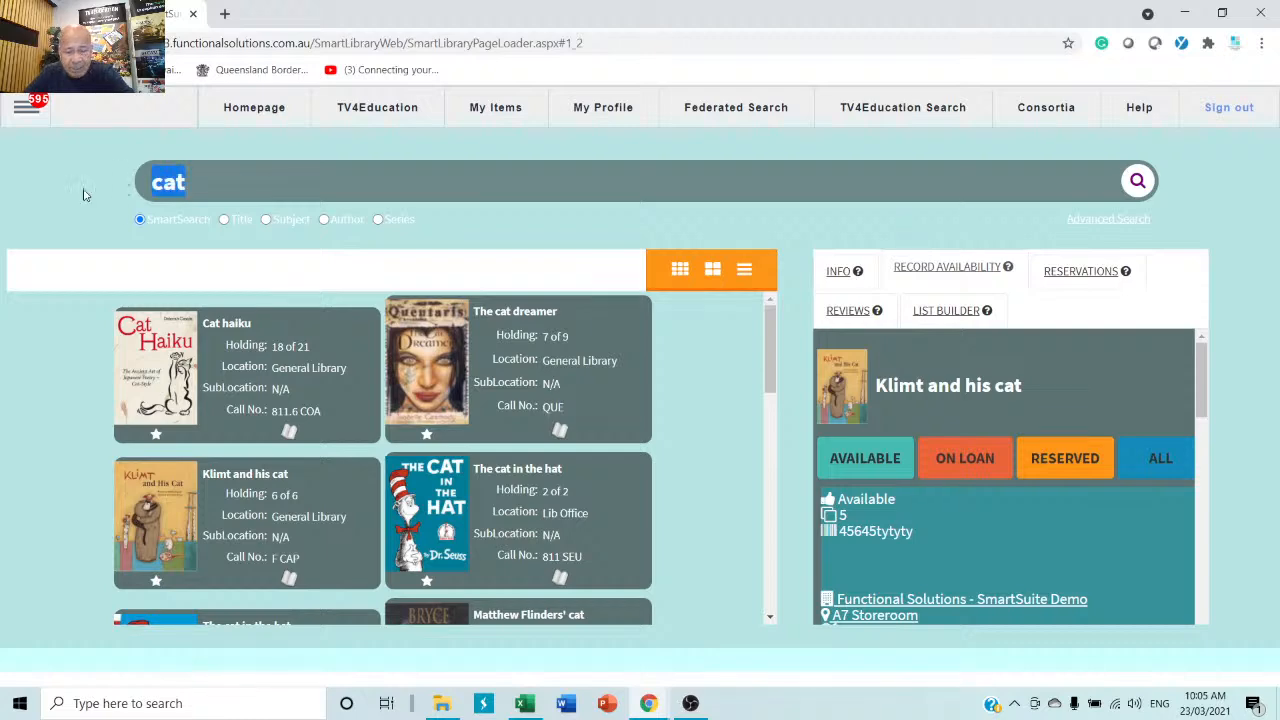
key("BackSpace")
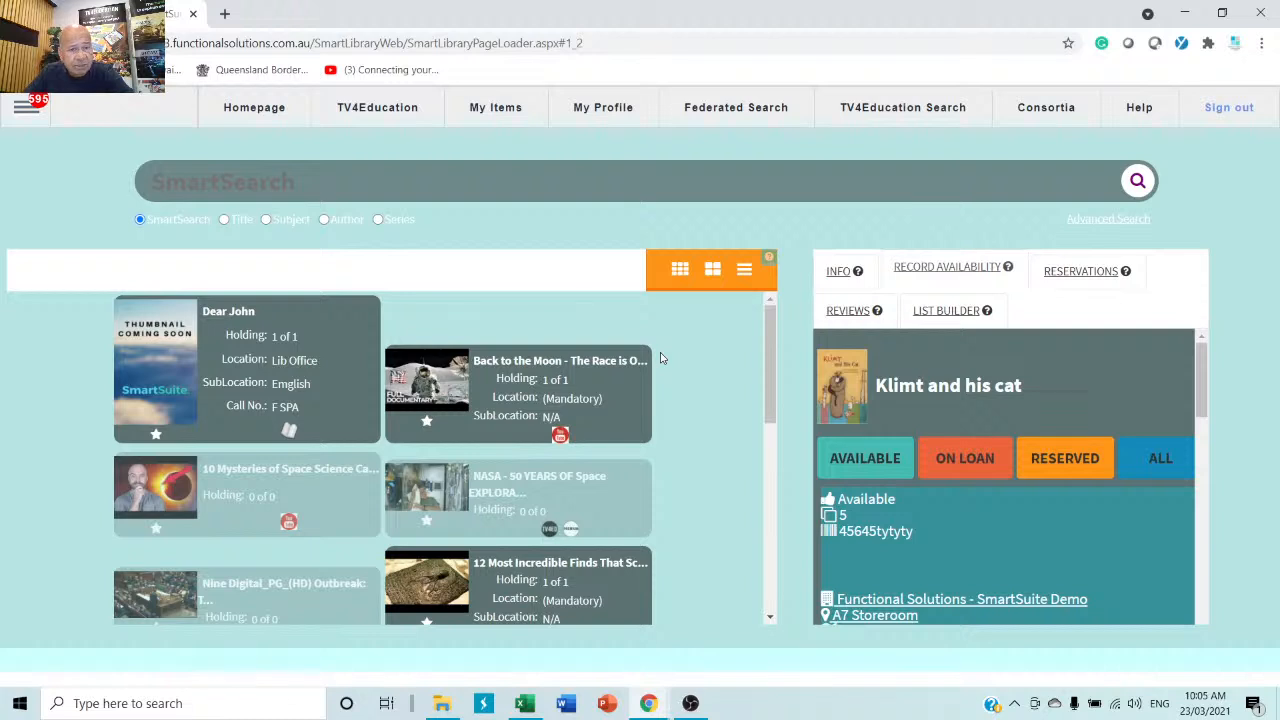
left_click(519, 410)
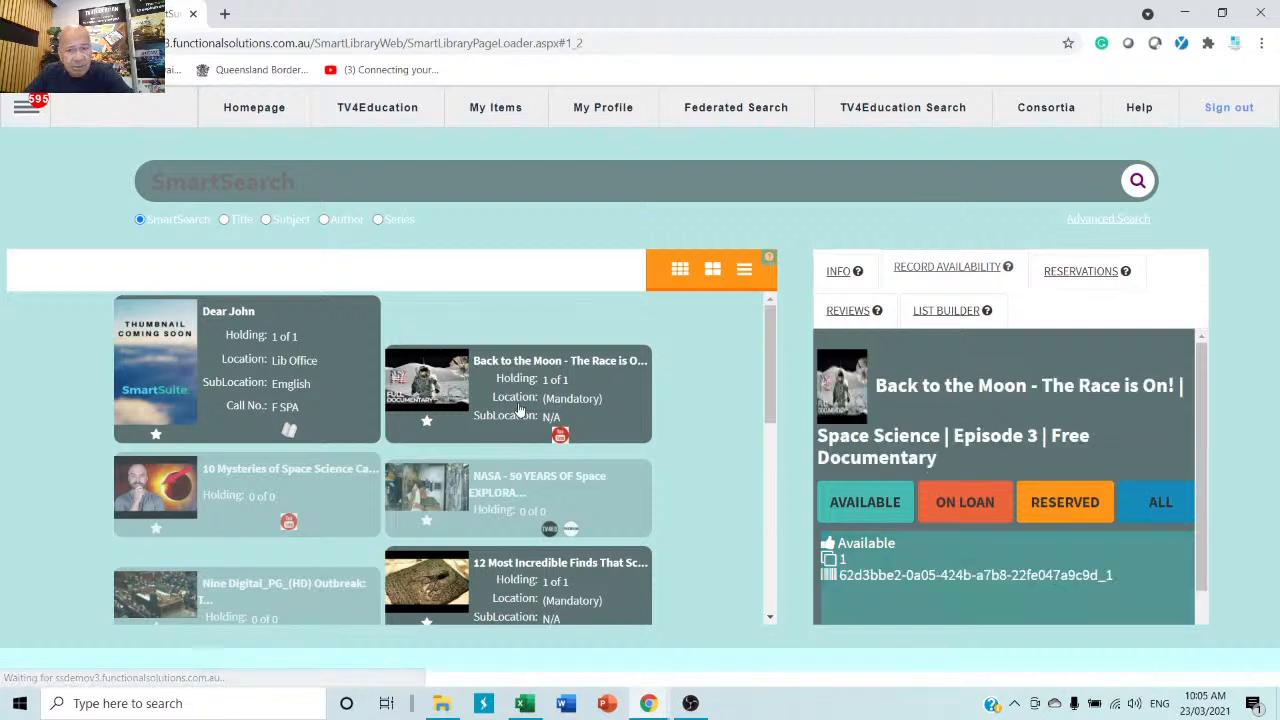
left_click(838, 268)
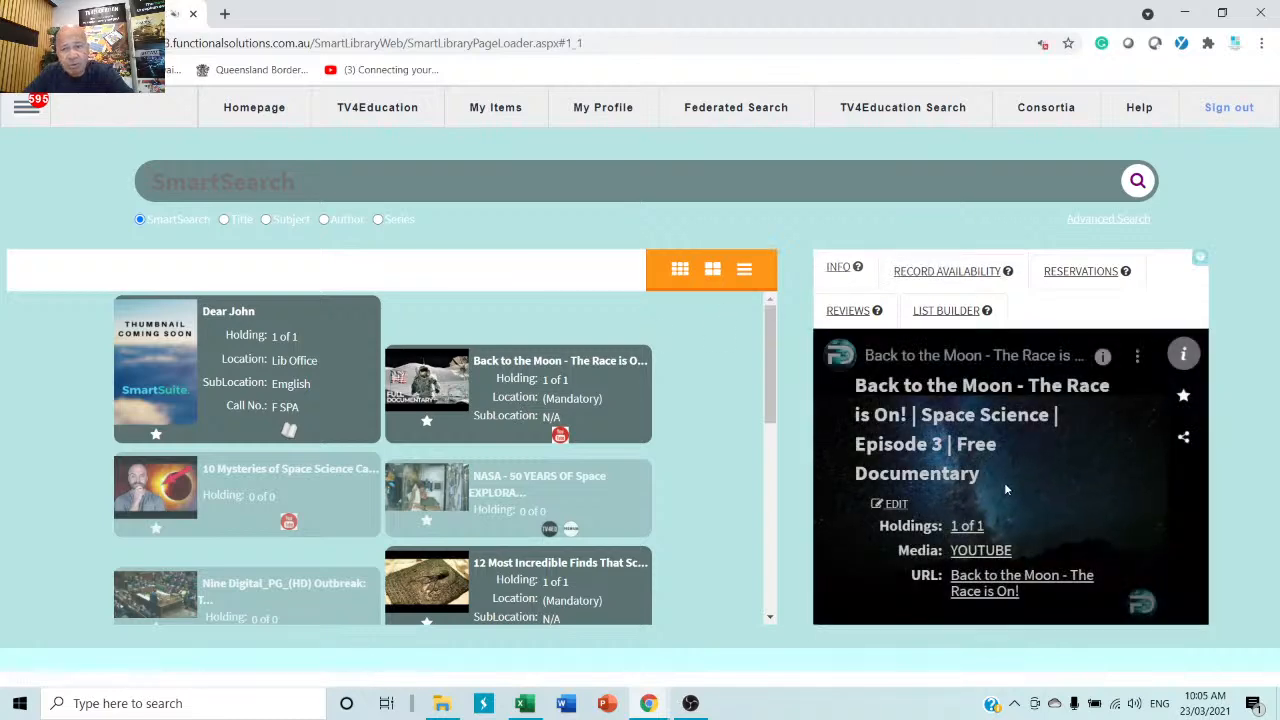
left_click(1034, 454)
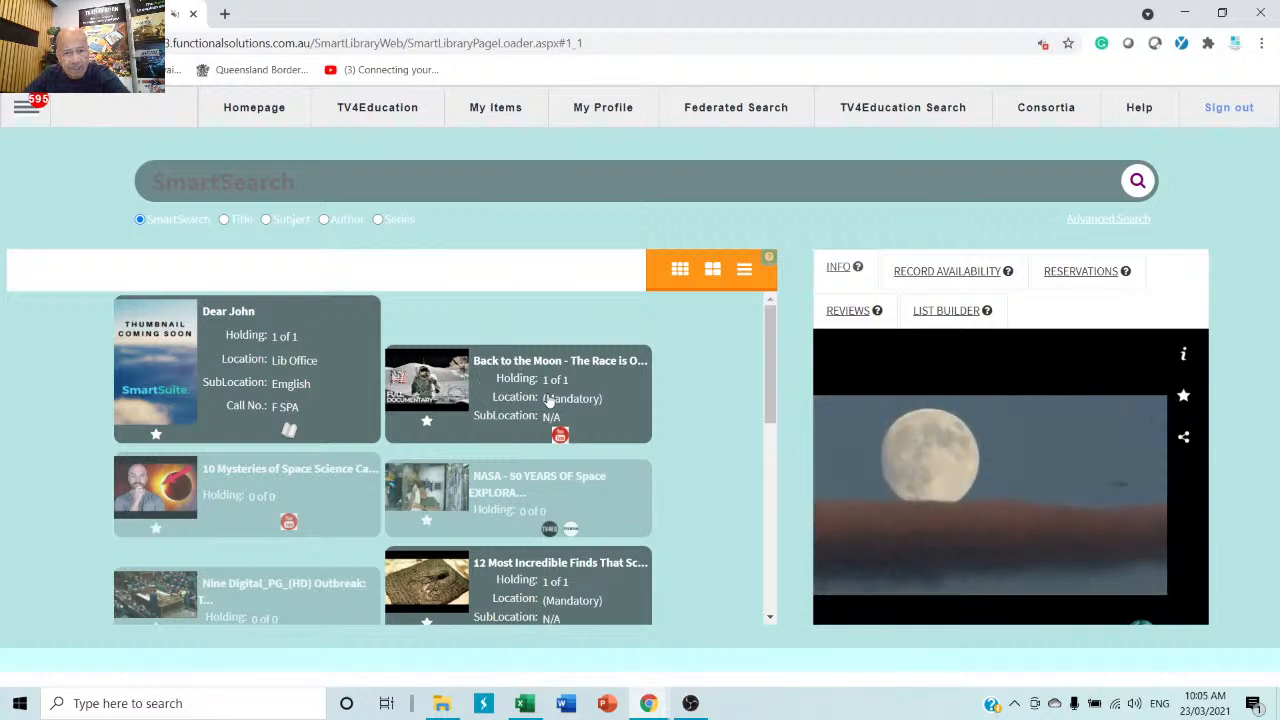
Share the Back to the Moon video with classgrade 7.
left_click(1184, 438)
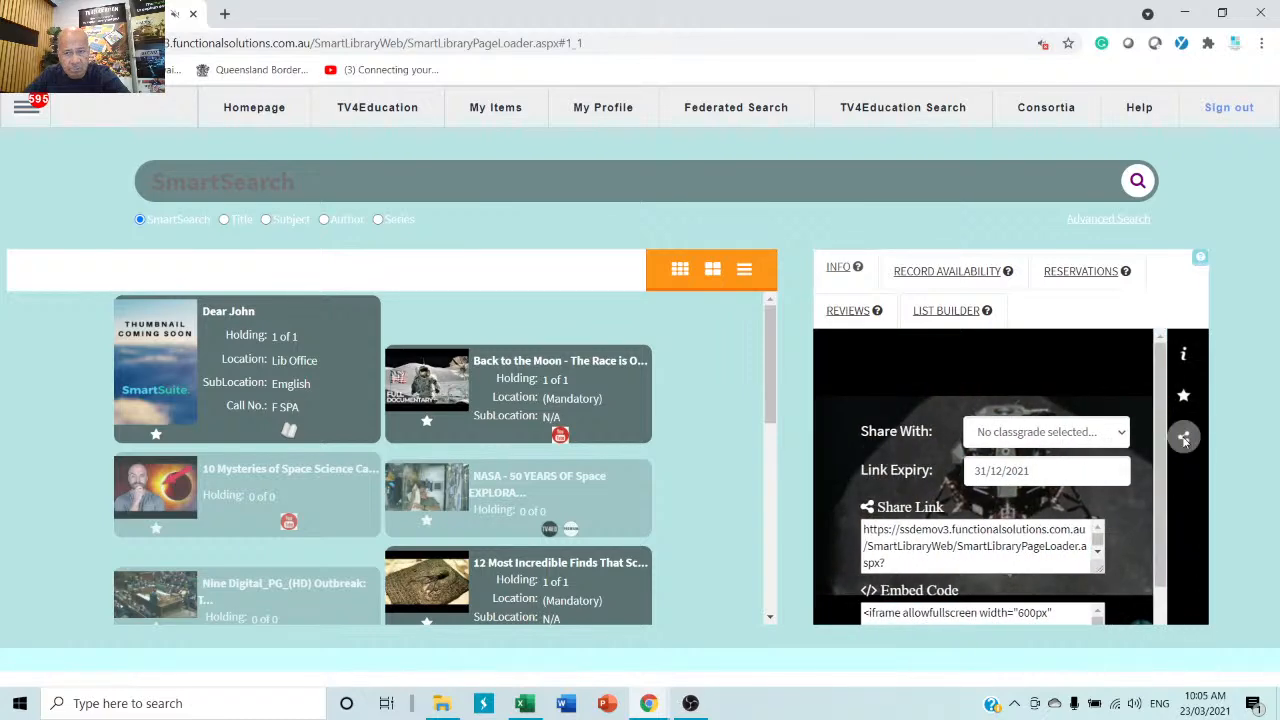
left_click(1112, 432)
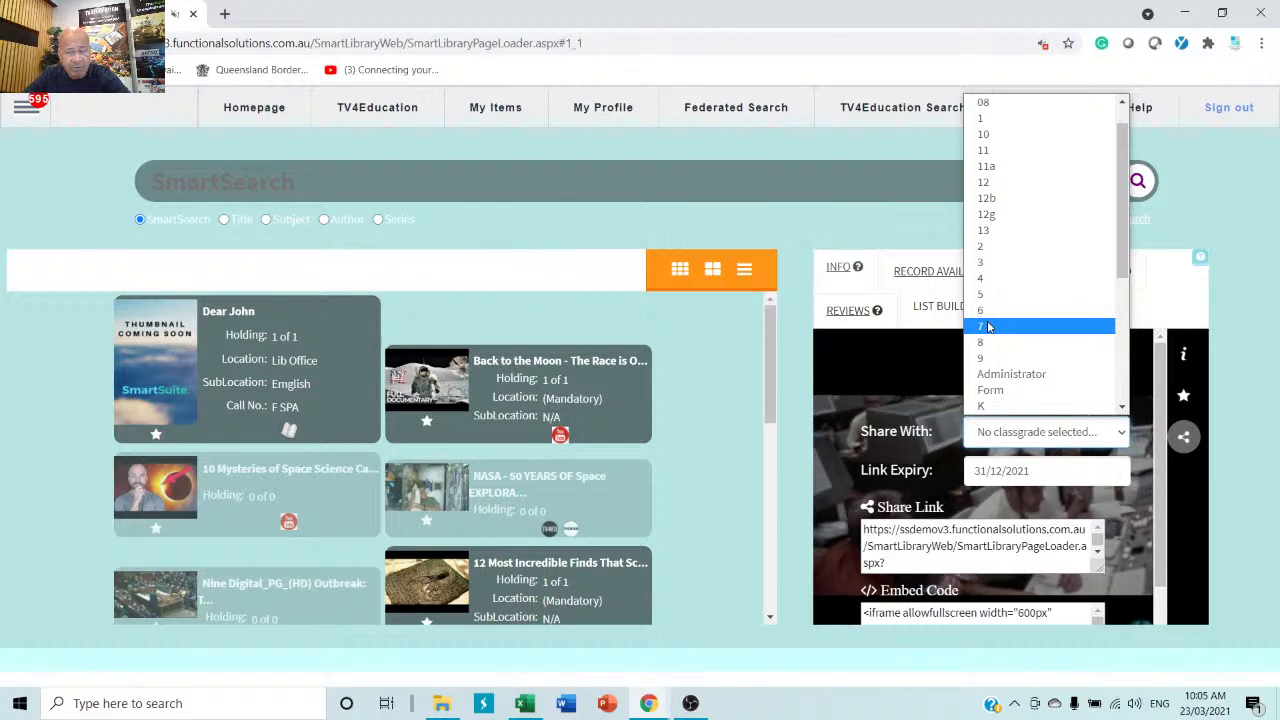
left_click(988, 327)
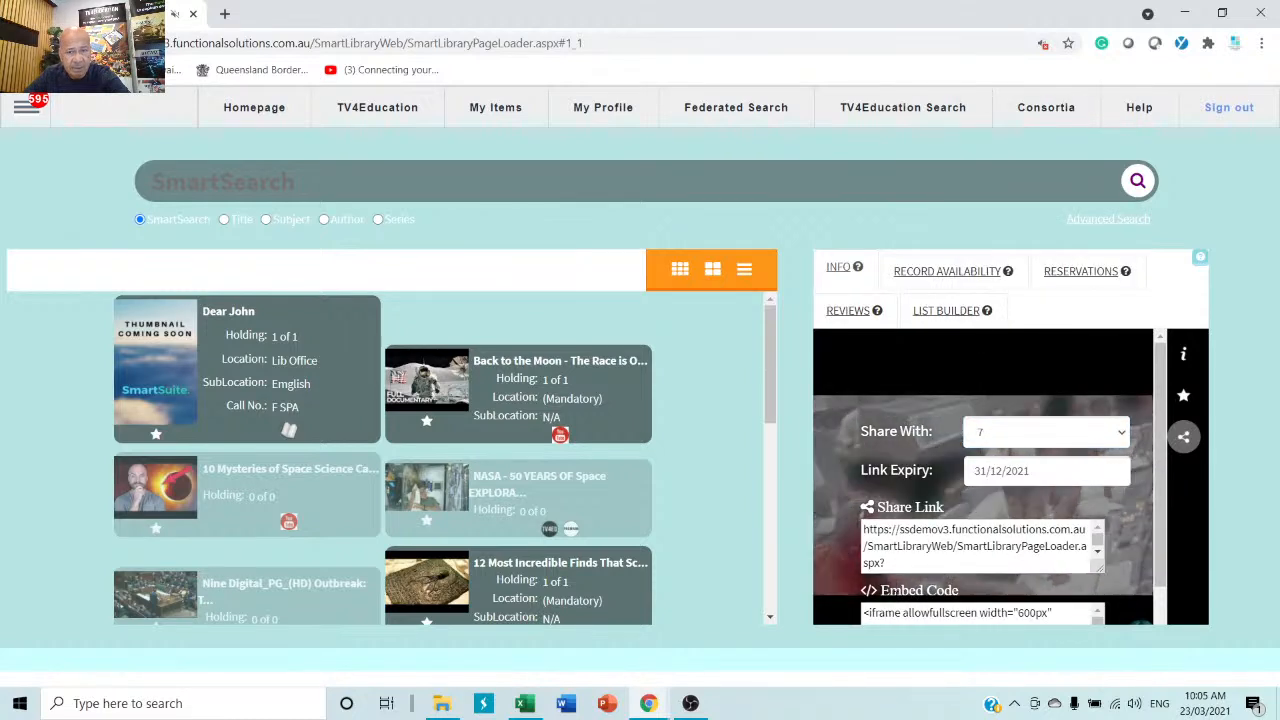
Copy the video's share link URL and return to its record information.
left_click_drag(885, 562, 812, 512)
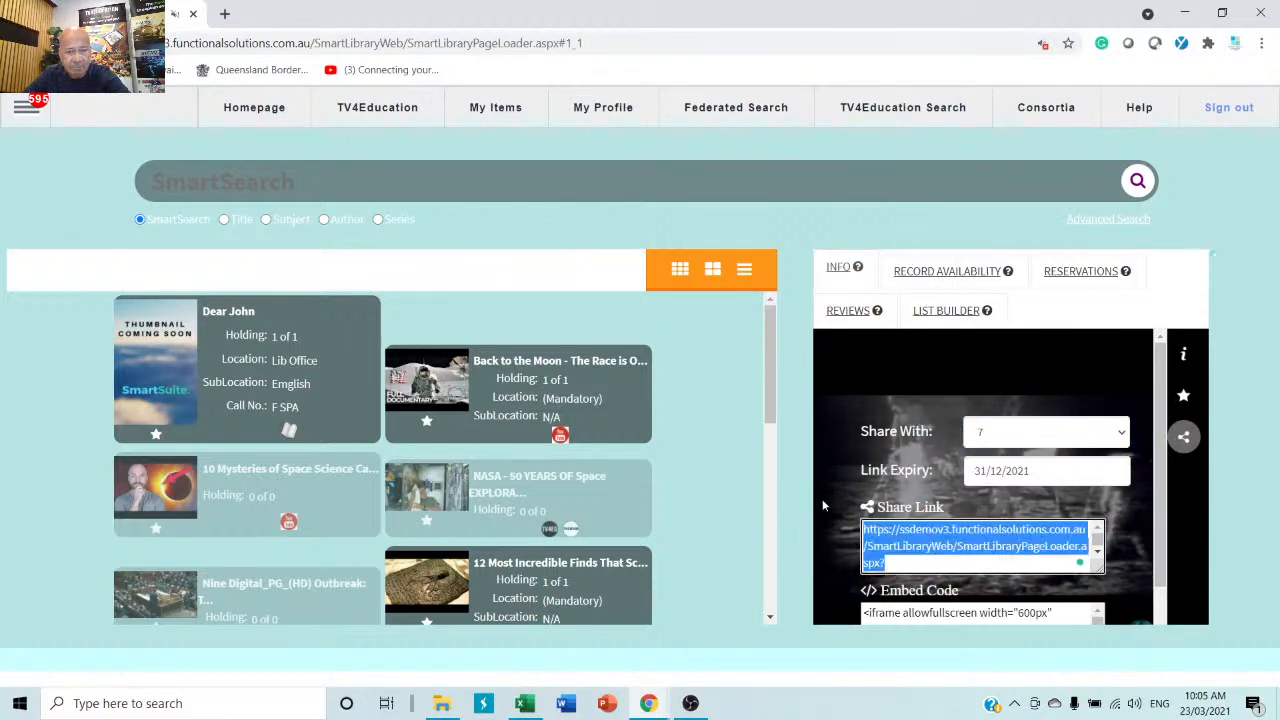
right_click(922, 542)
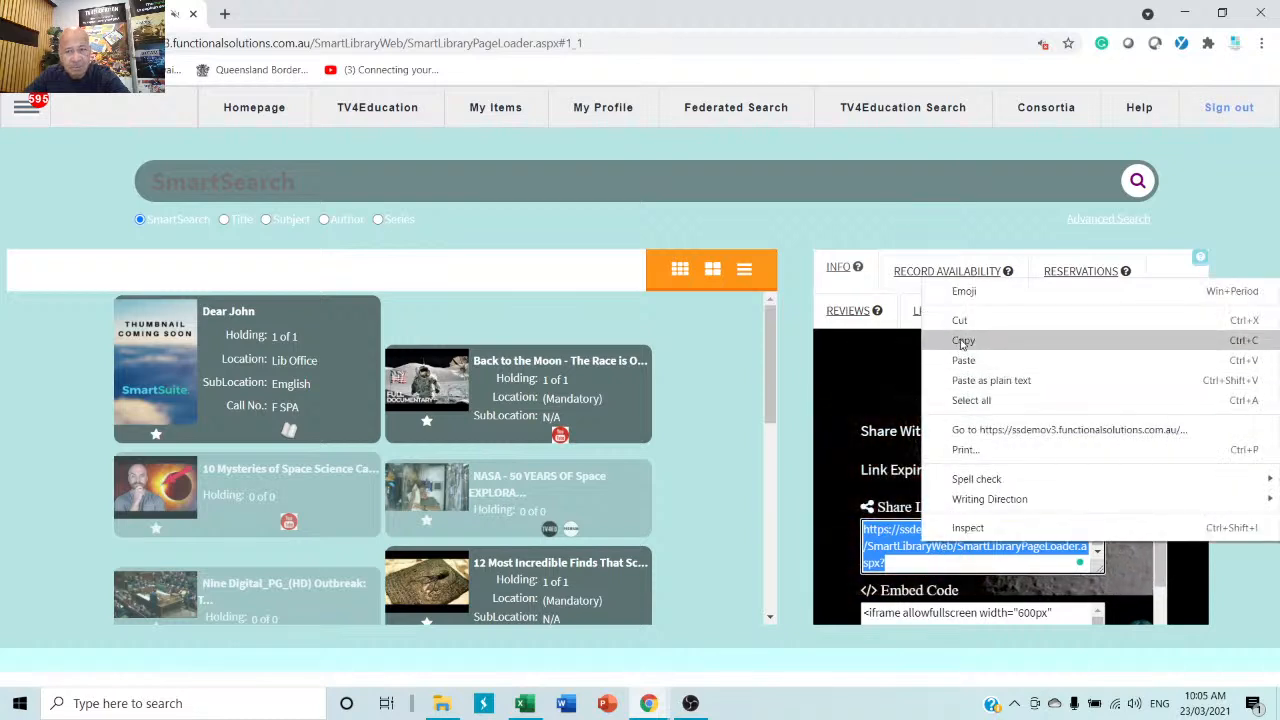
left_click(803, 314)
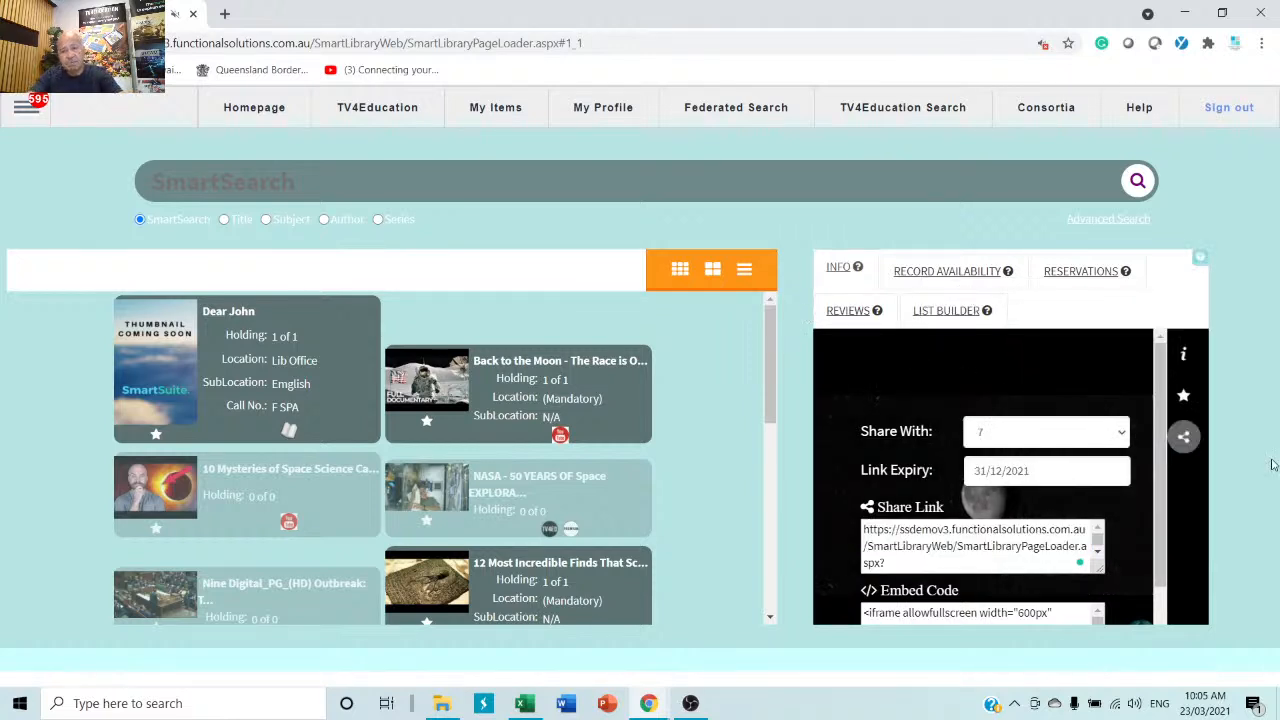
left_click(1184, 356)
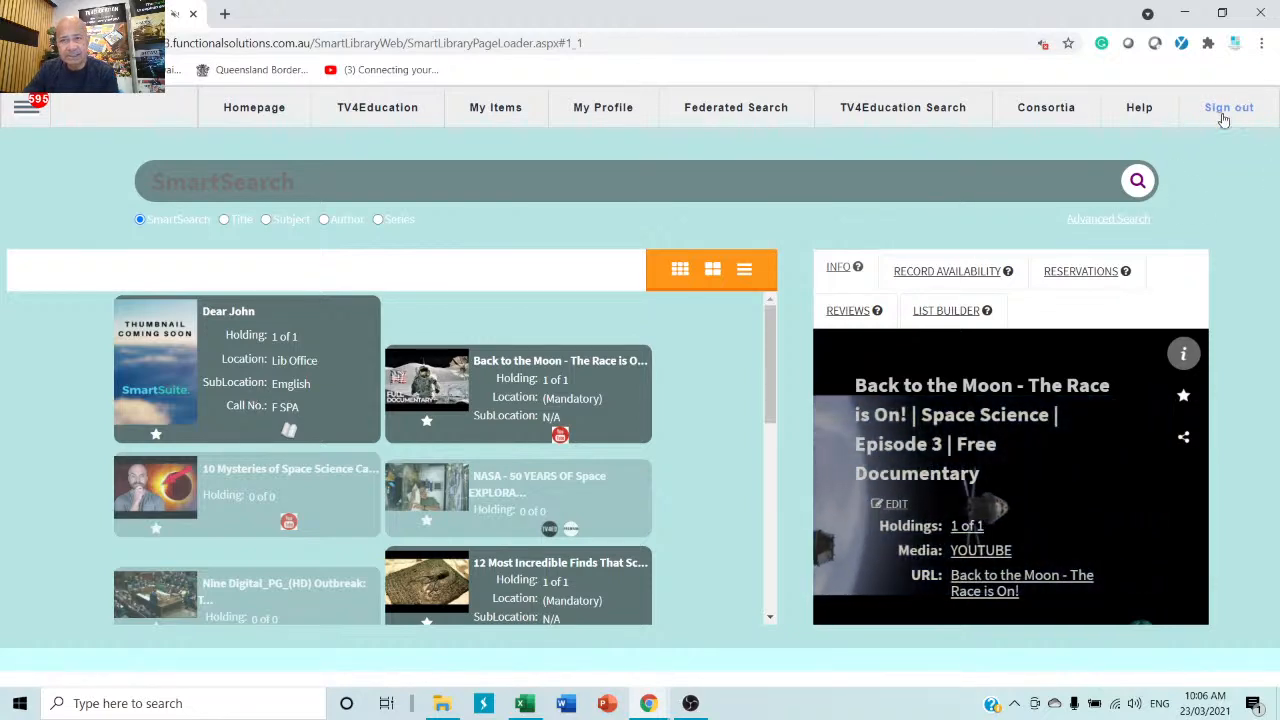
Open Patron Management from the main menu's Patron section.
left_click(24, 110)
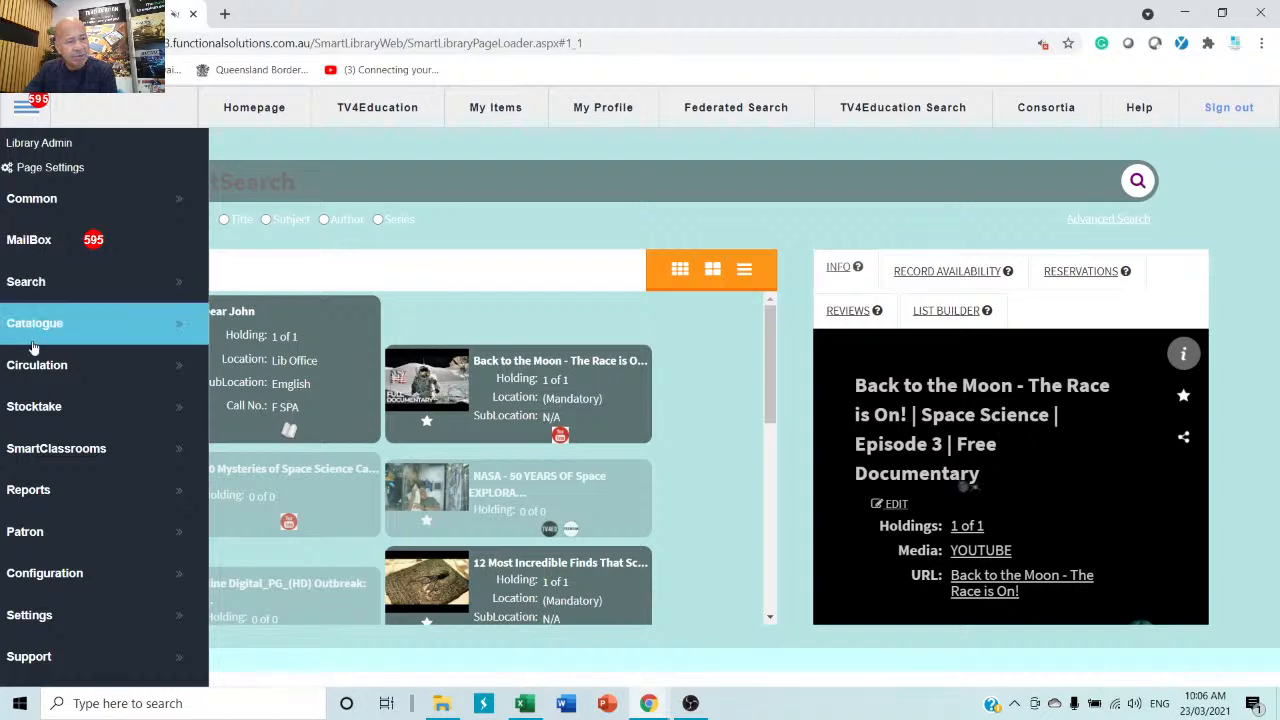
left_click(87, 533)
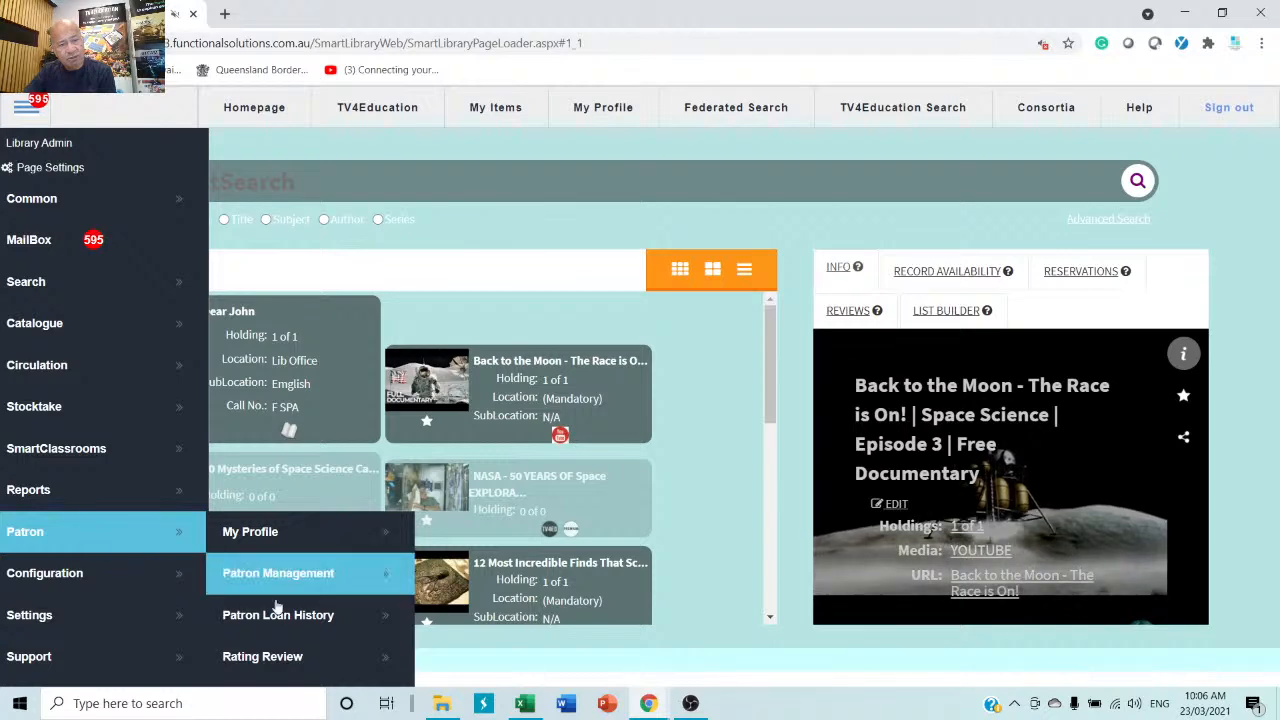
left_click(338, 584)
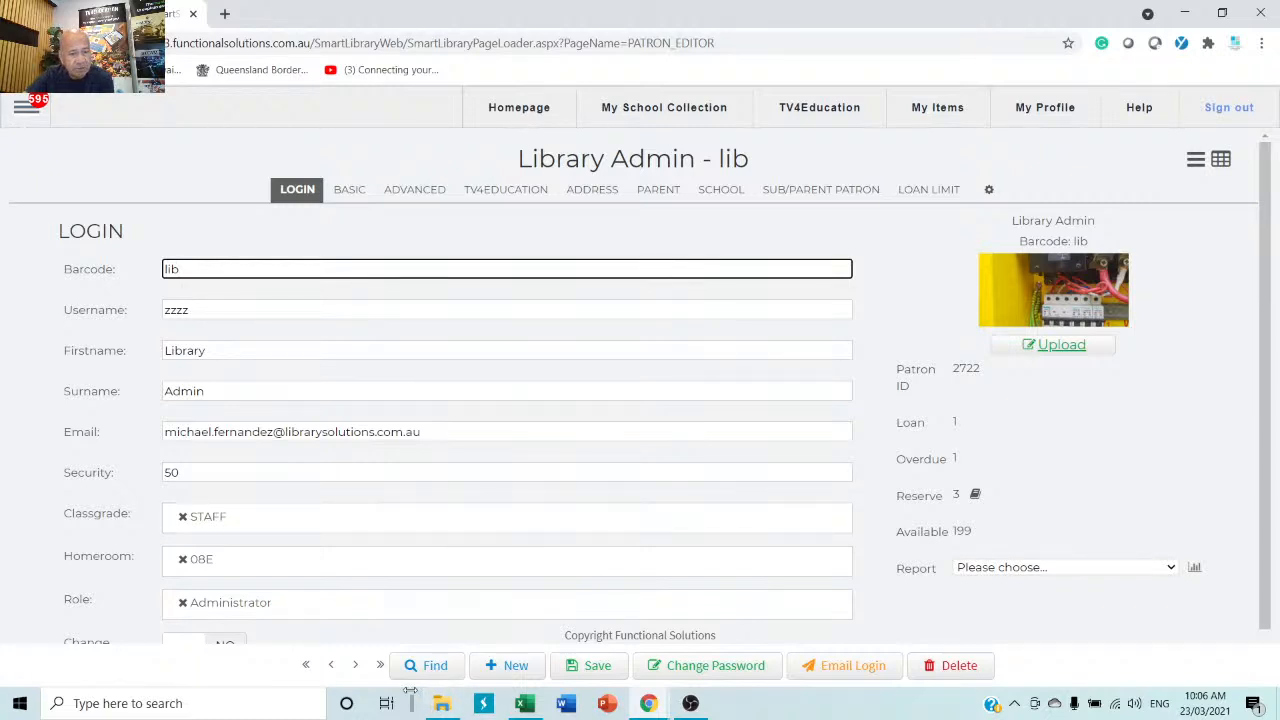
Find patrons matching 'mi' and open the found patron's record.
left_click(428, 665)
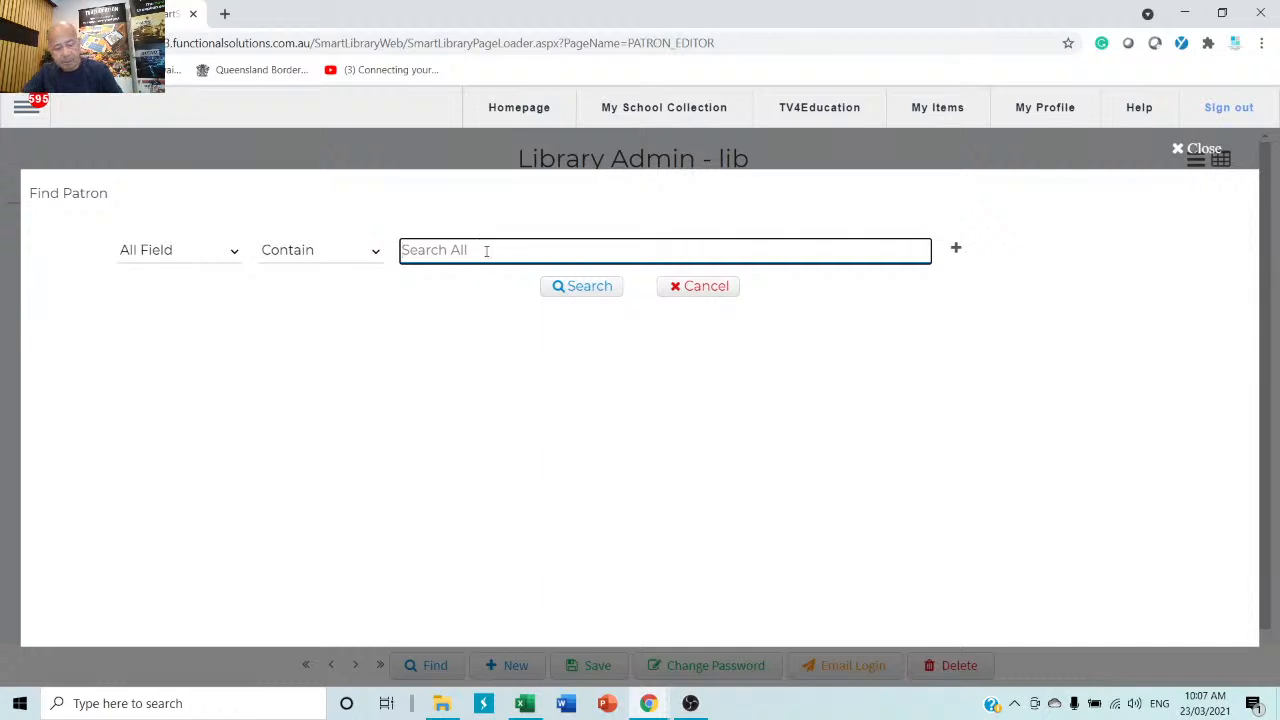
type("mik")
key("Return")
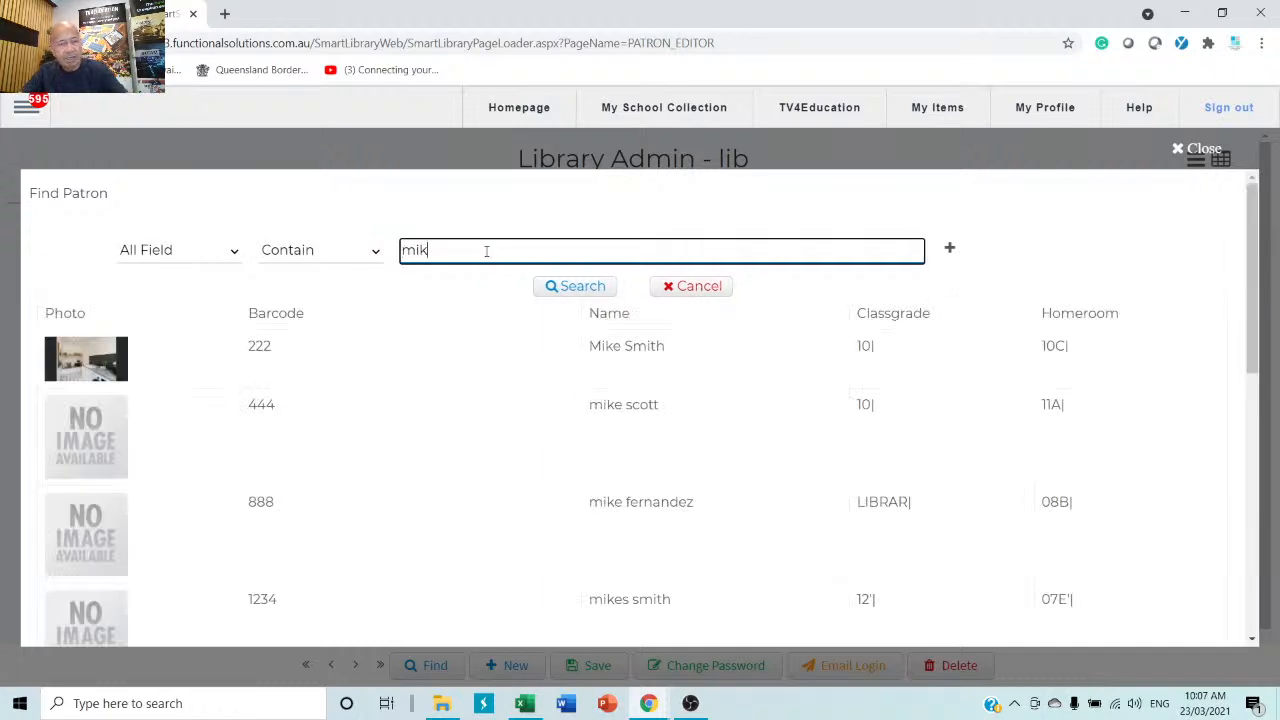
left_click(666, 502)
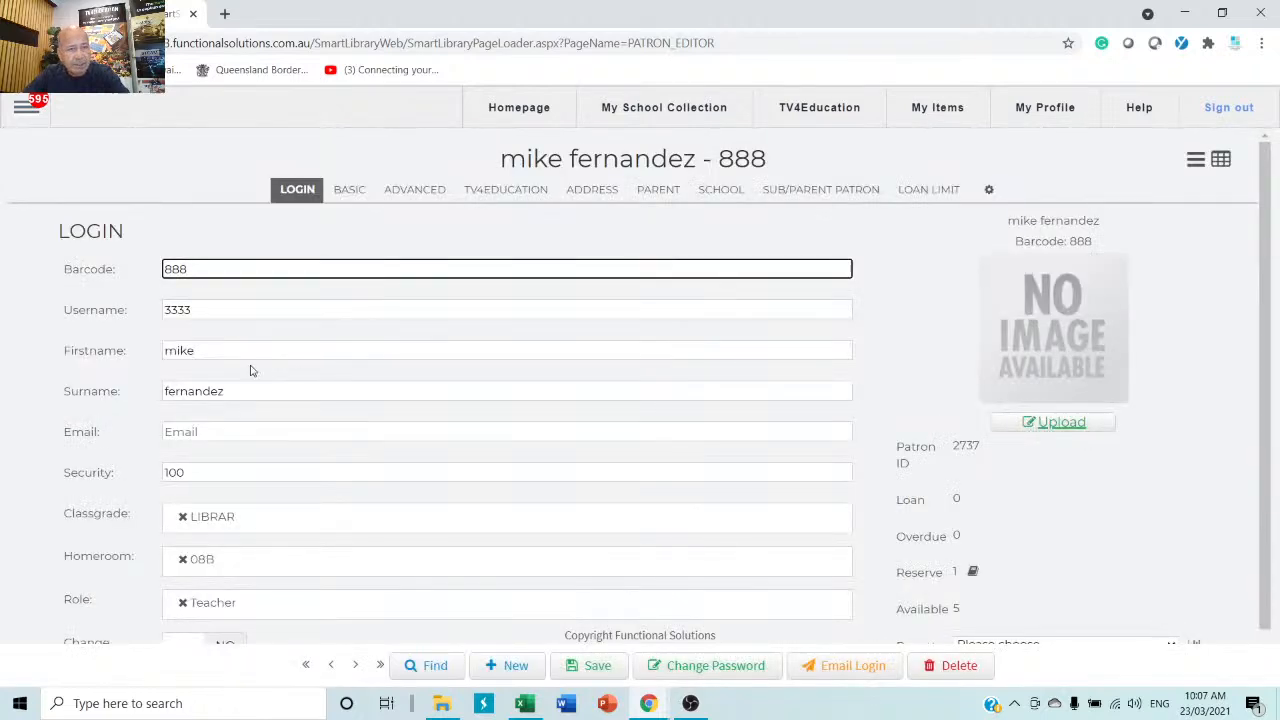
Review the BASIC, ADVANCED, TV4EDUCATION and ADDRESS sections, then save from LOGIN.
left_click(352, 192)
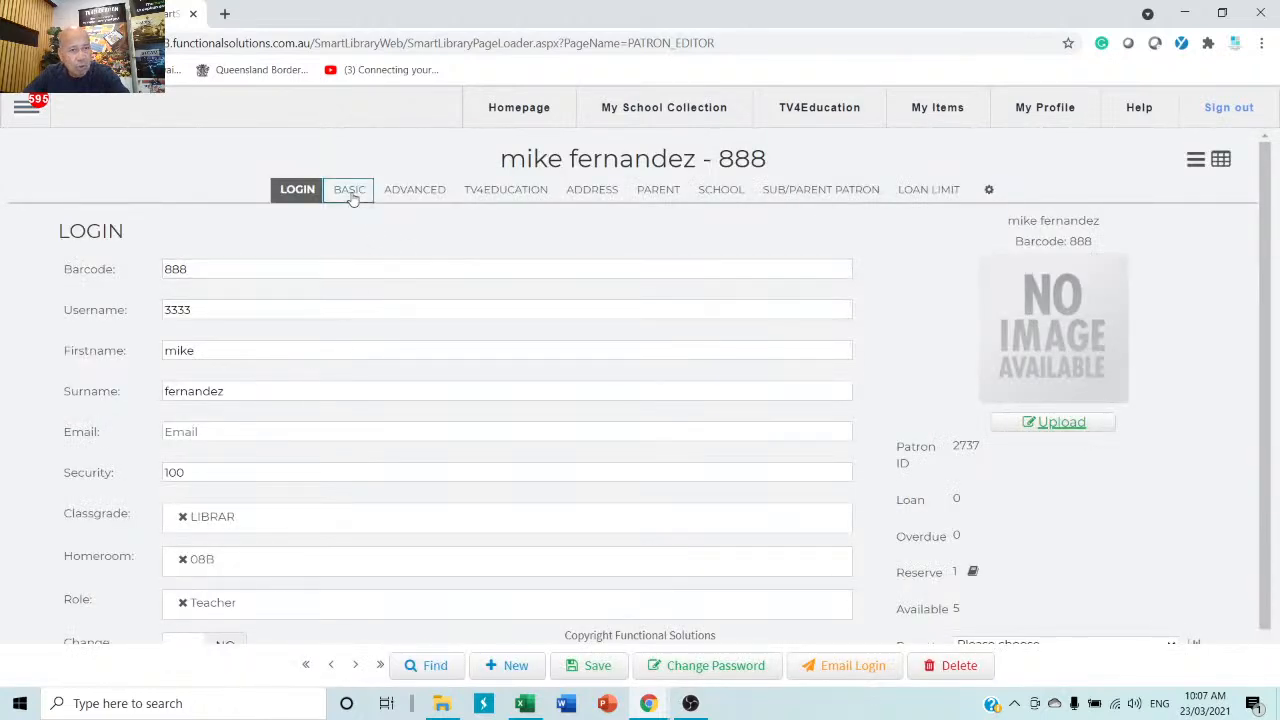
left_click(405, 192)
left_click(485, 191)
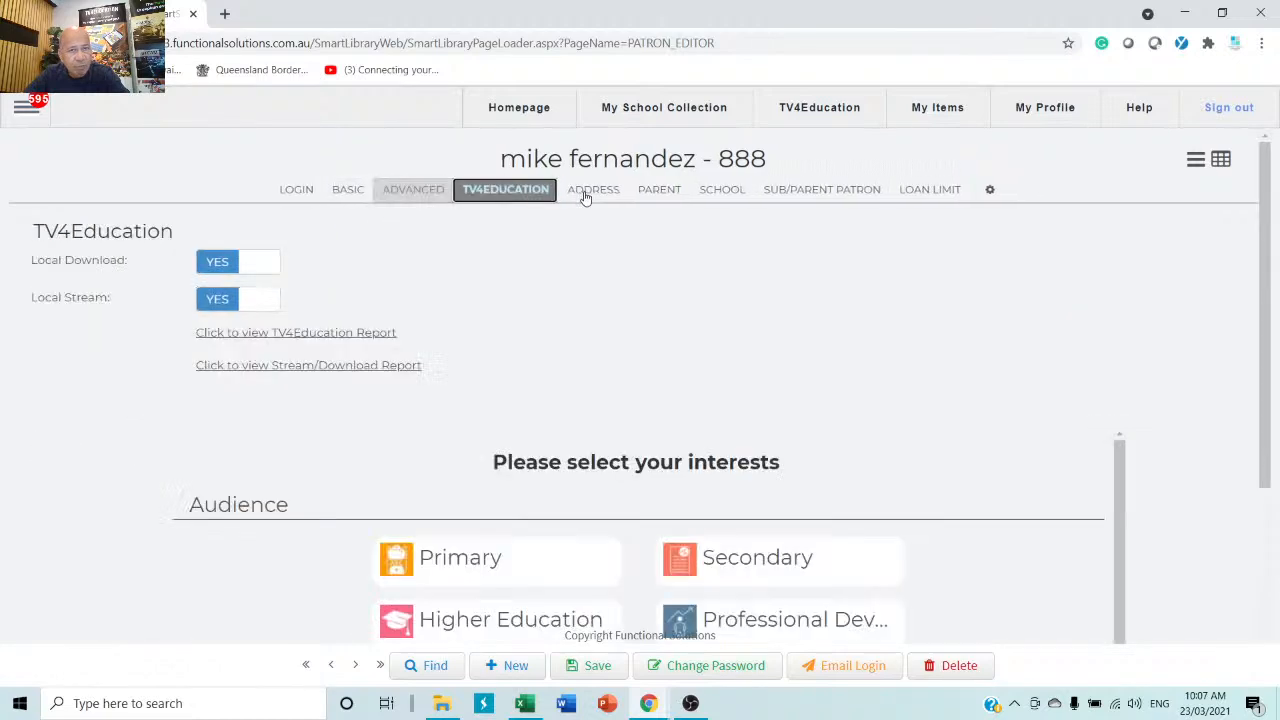
left_click(586, 196)
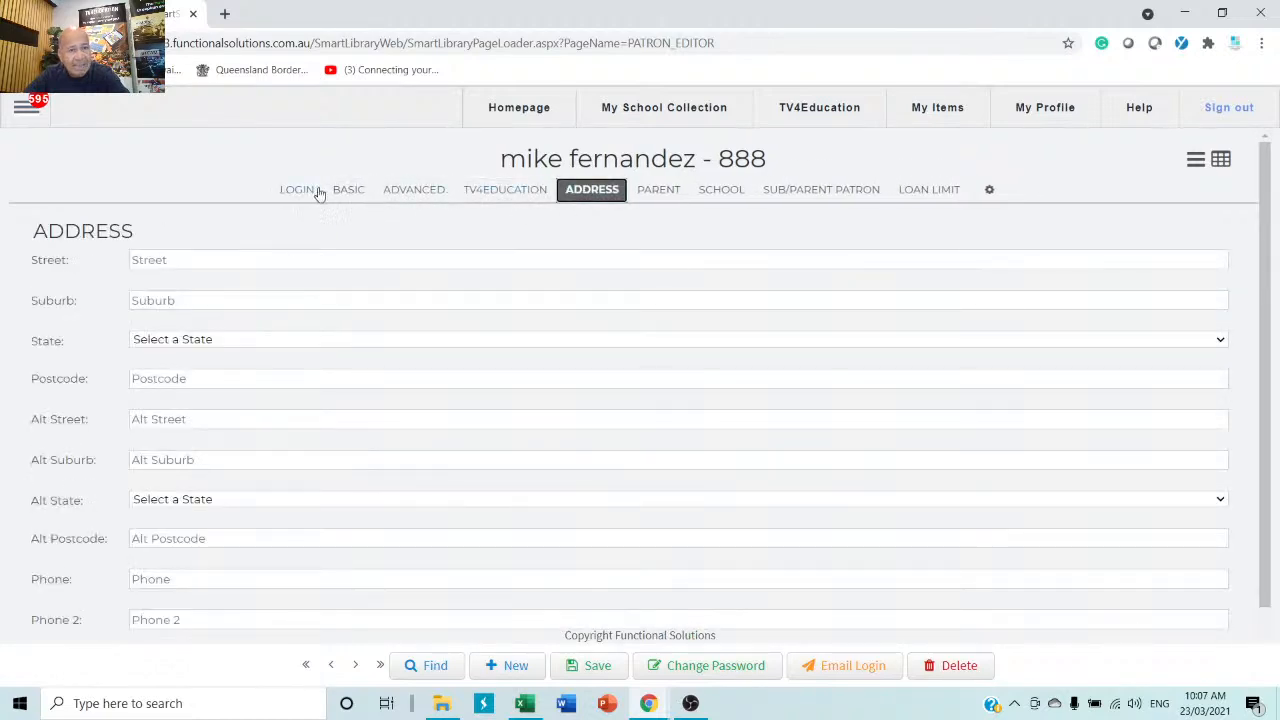
left_click(295, 194)
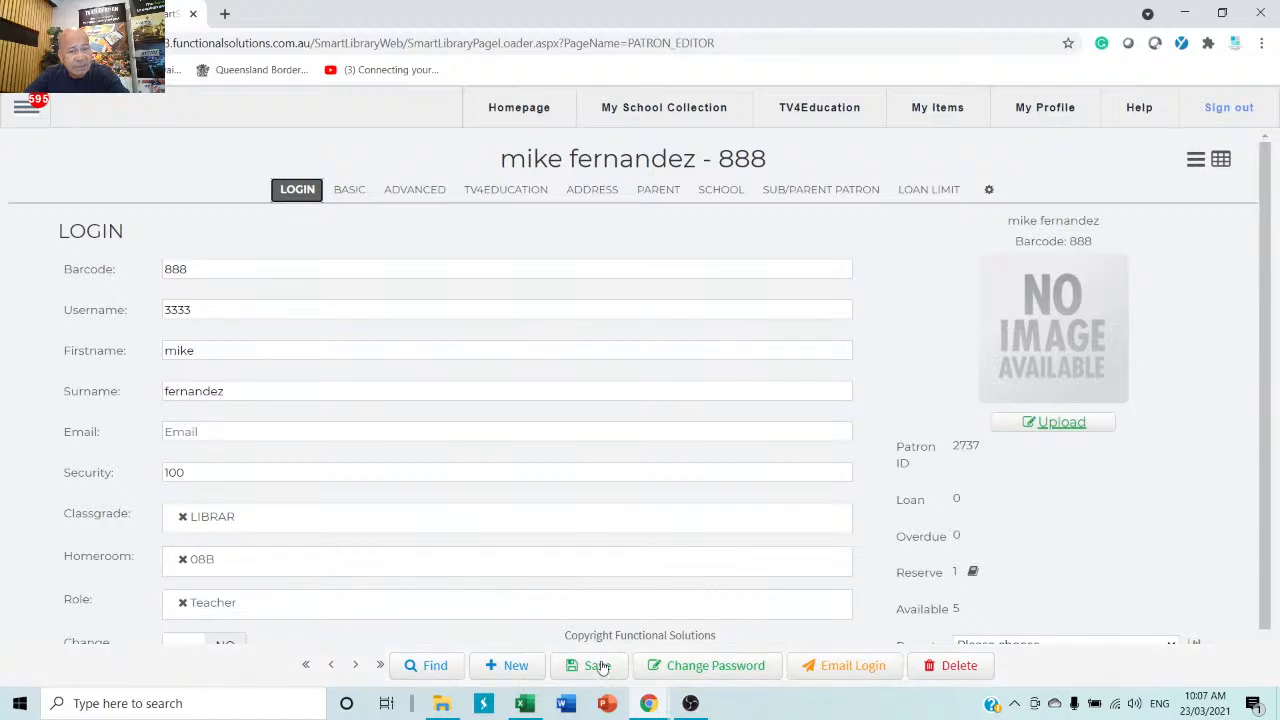
left_click(597, 666)
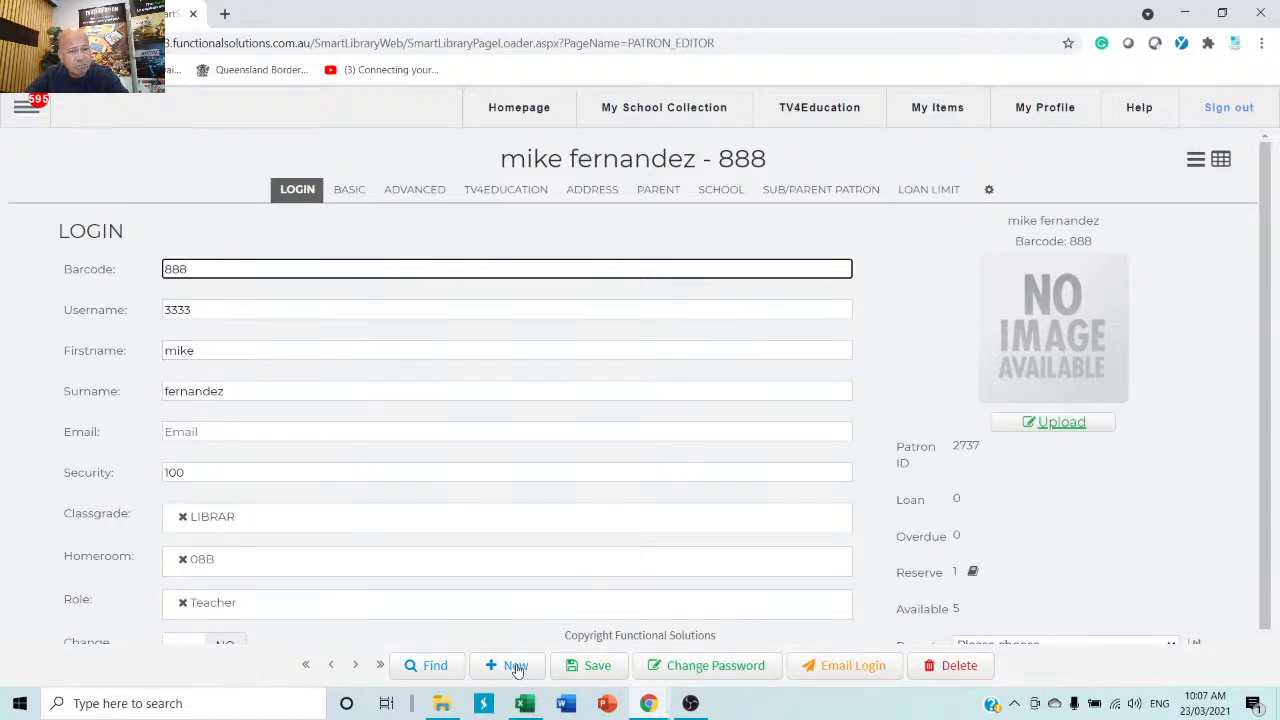
Start a new patron and enter the barcode, first name, surname and e-mail address.
left_click(517, 666)
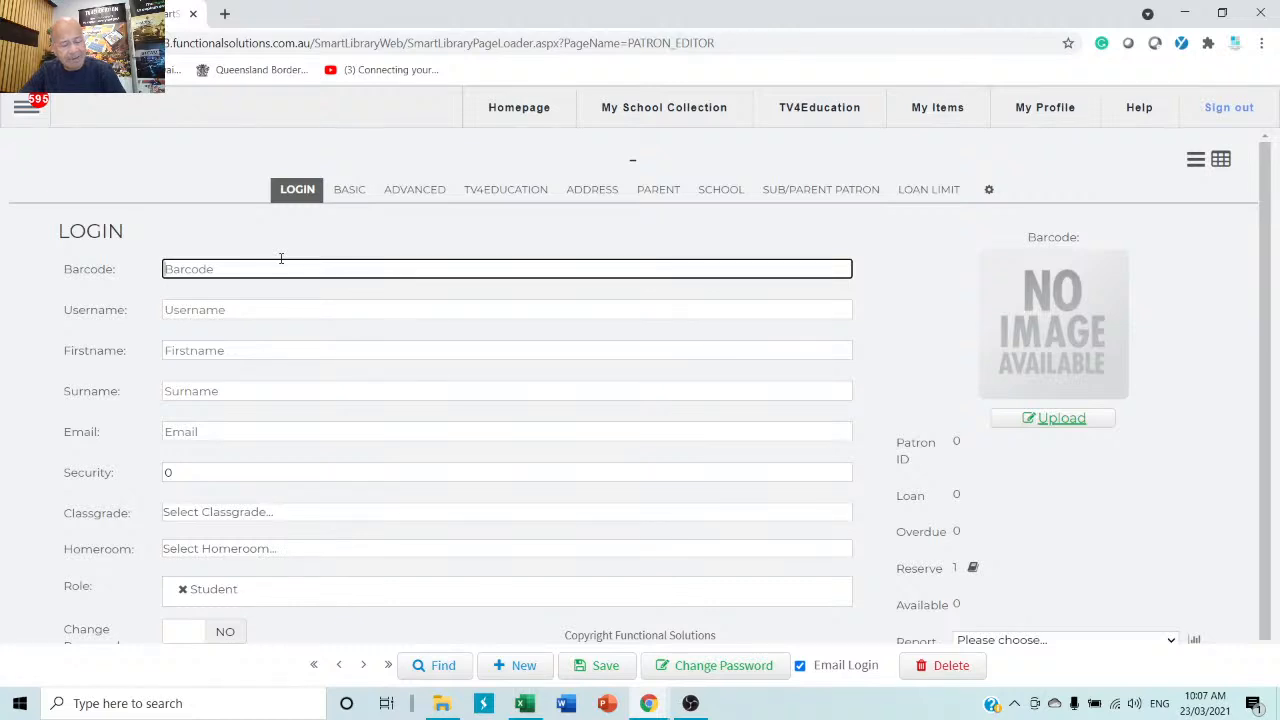
type("3455555")
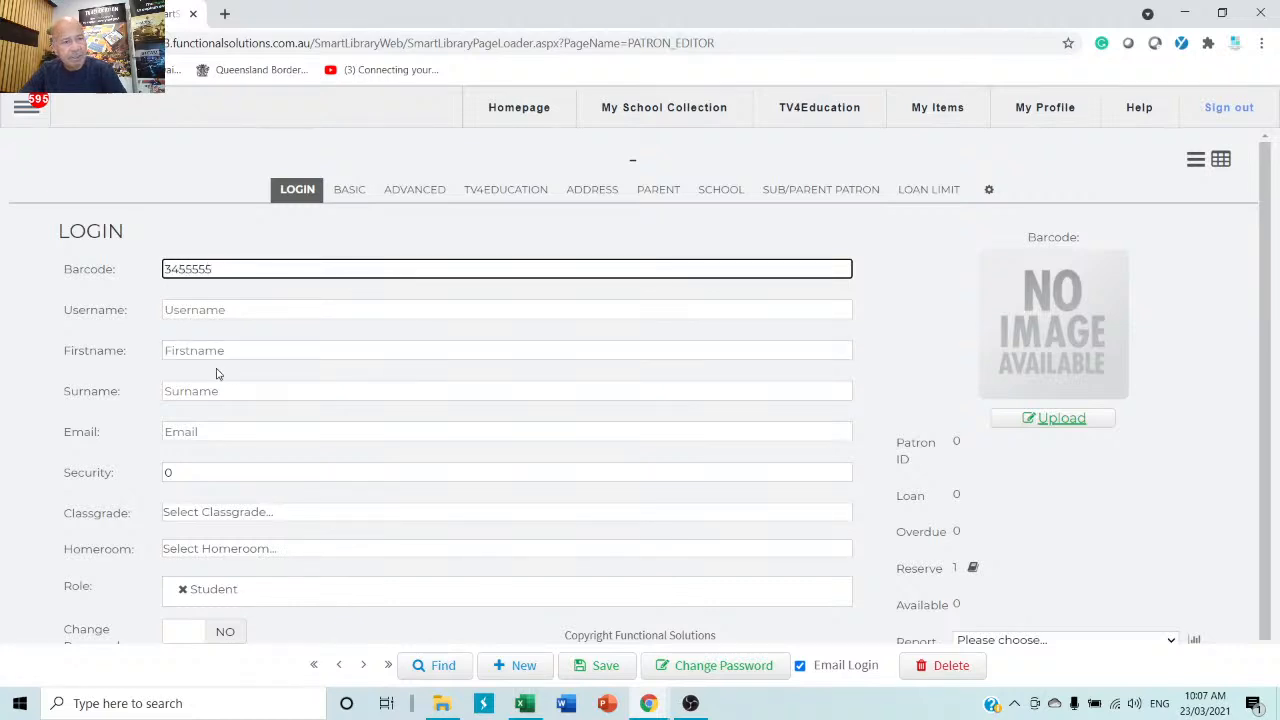
left_click(226, 351)
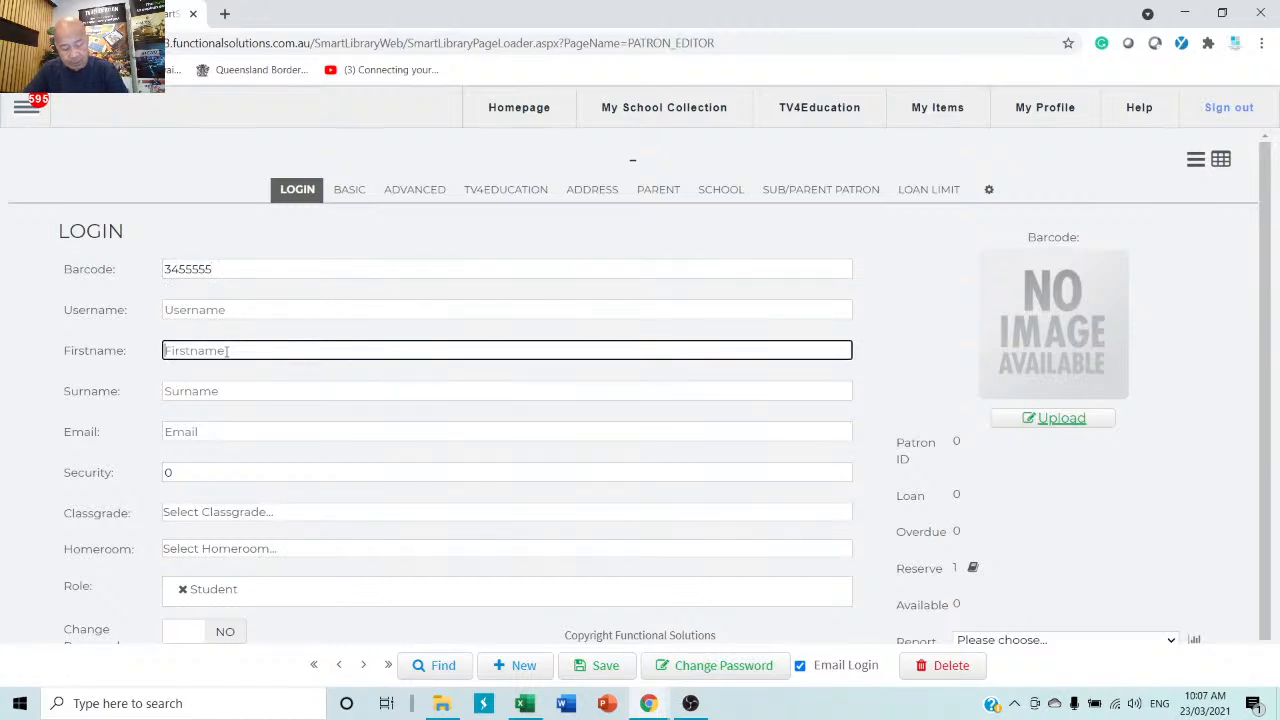
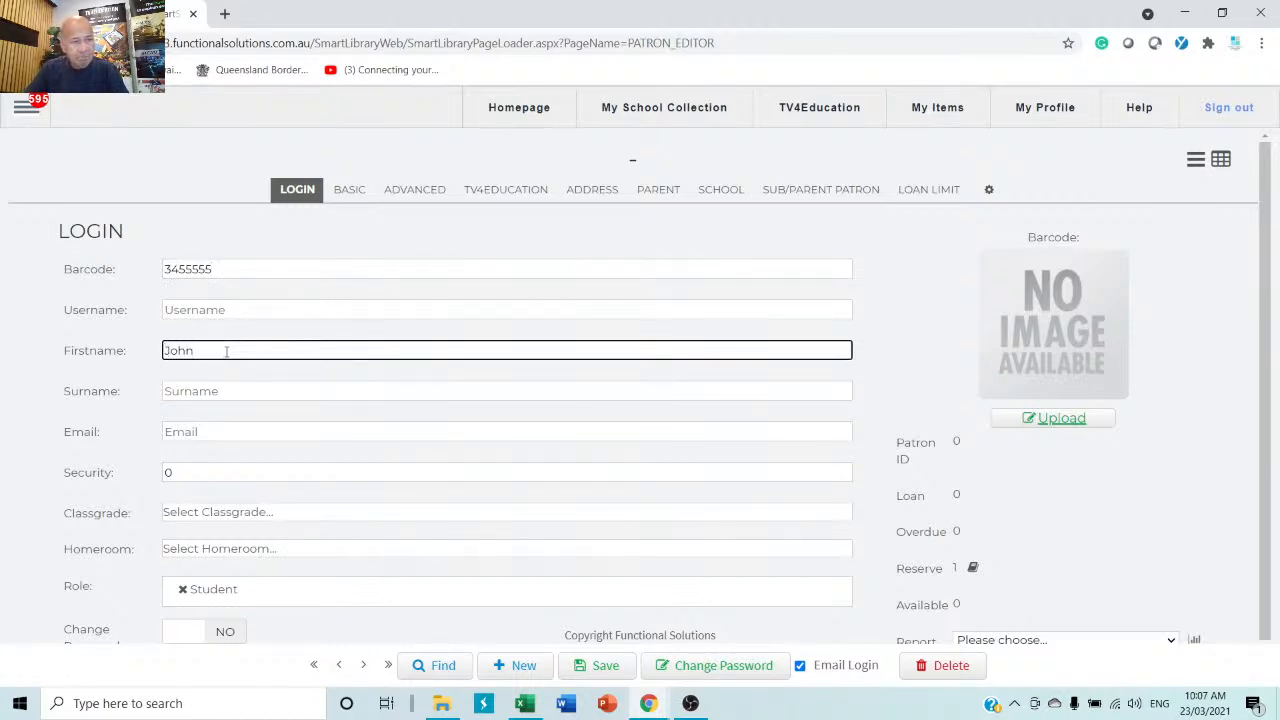
left_click(186, 398)
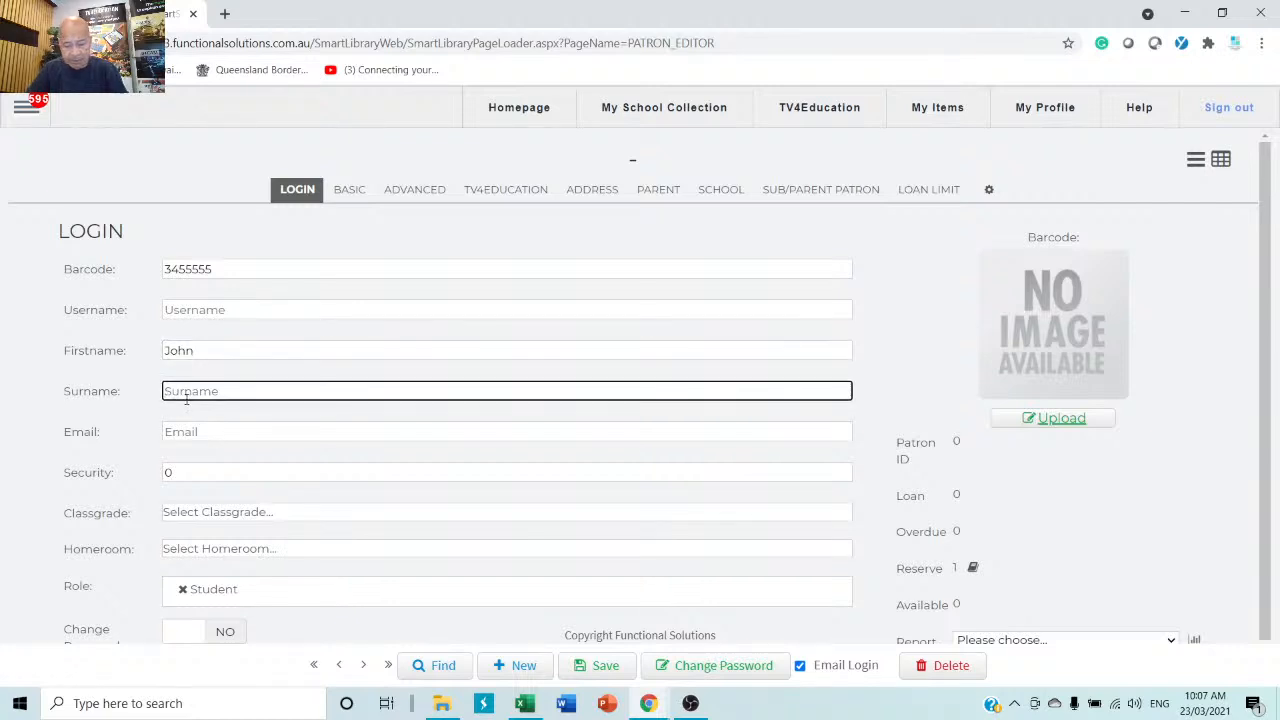
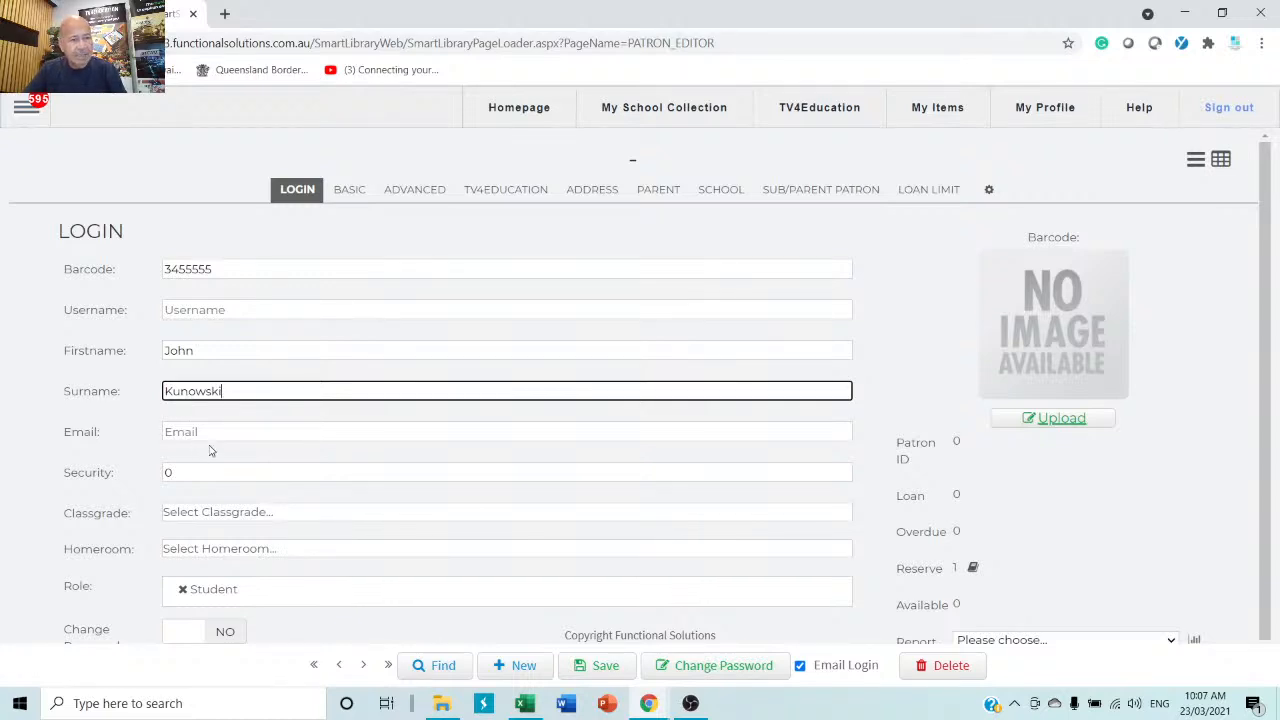
left_click(223, 431)
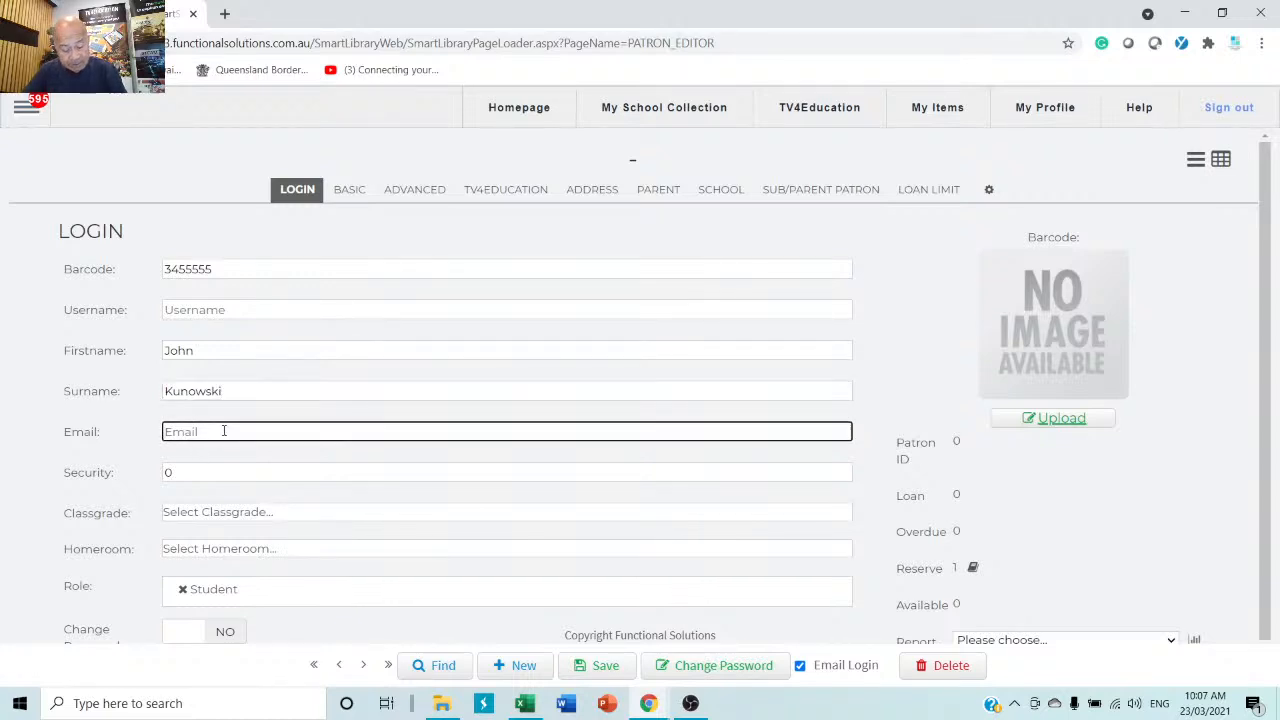
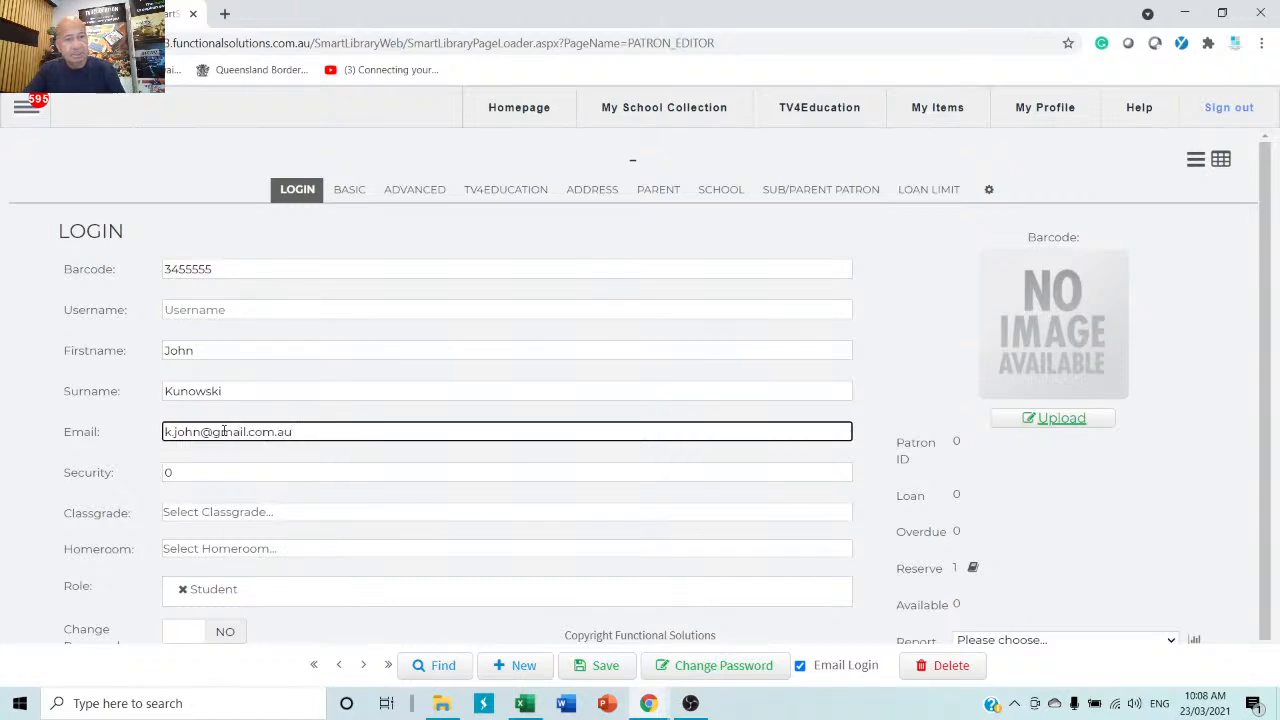
Set class grade 7 and homeroom 07A, then save the new student patron.
left_click(222, 514)
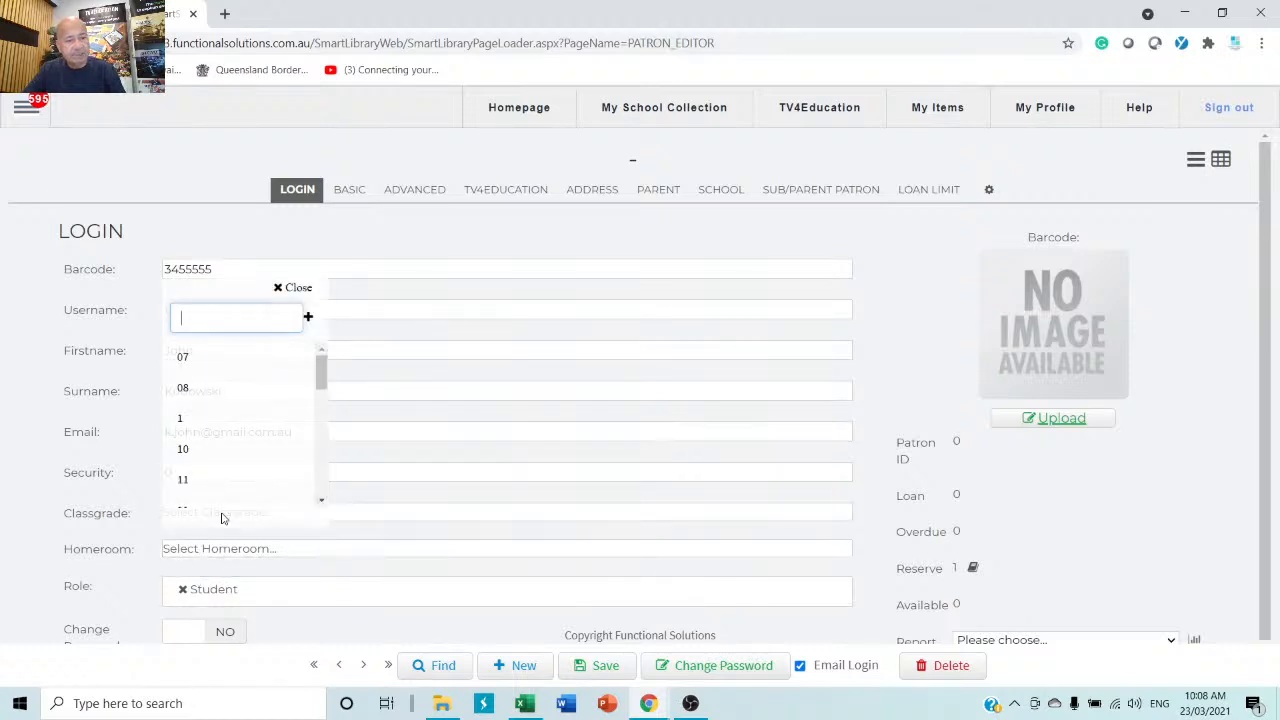
scroll(195, 428, "down", 3)
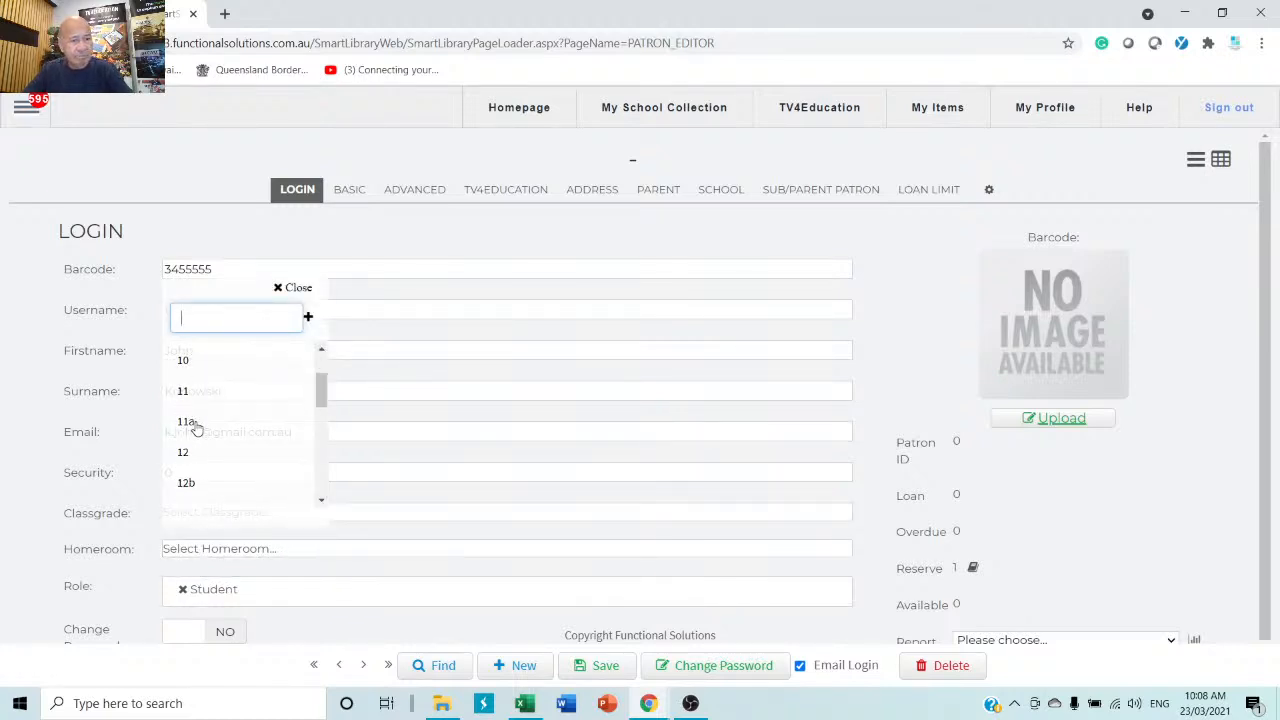
scroll(195, 428, "down", 5)
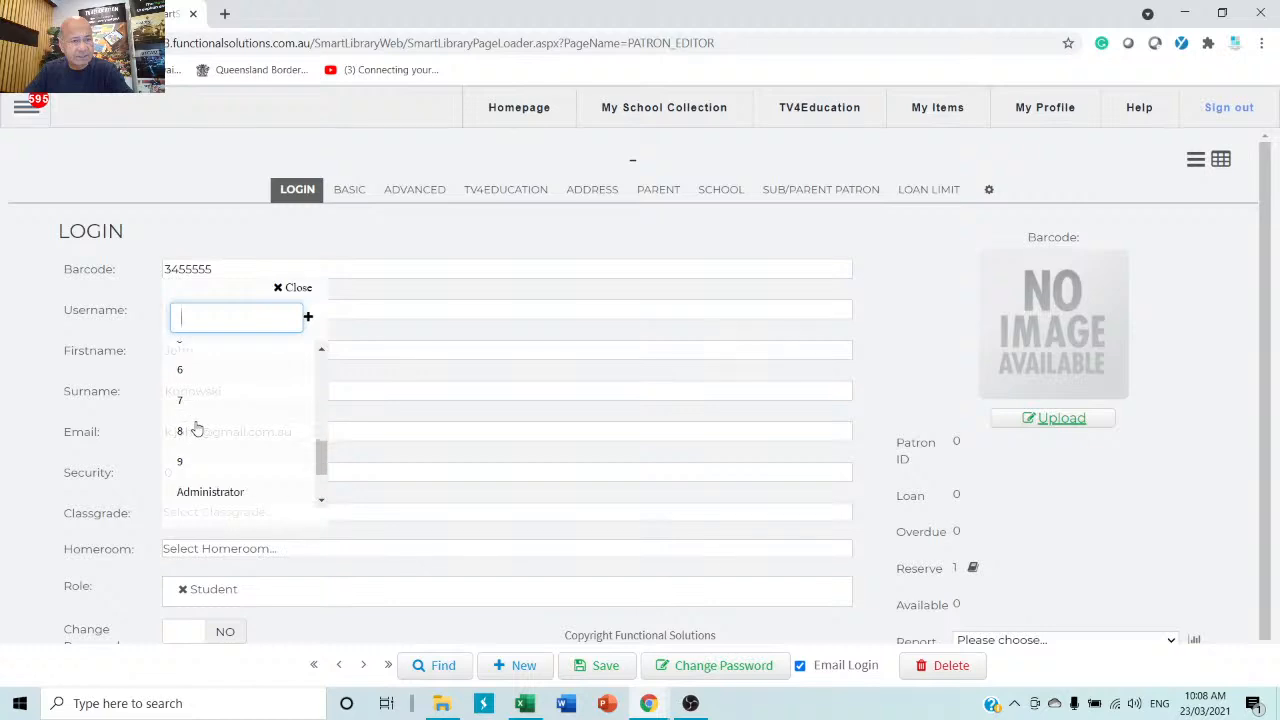
left_click(175, 401)
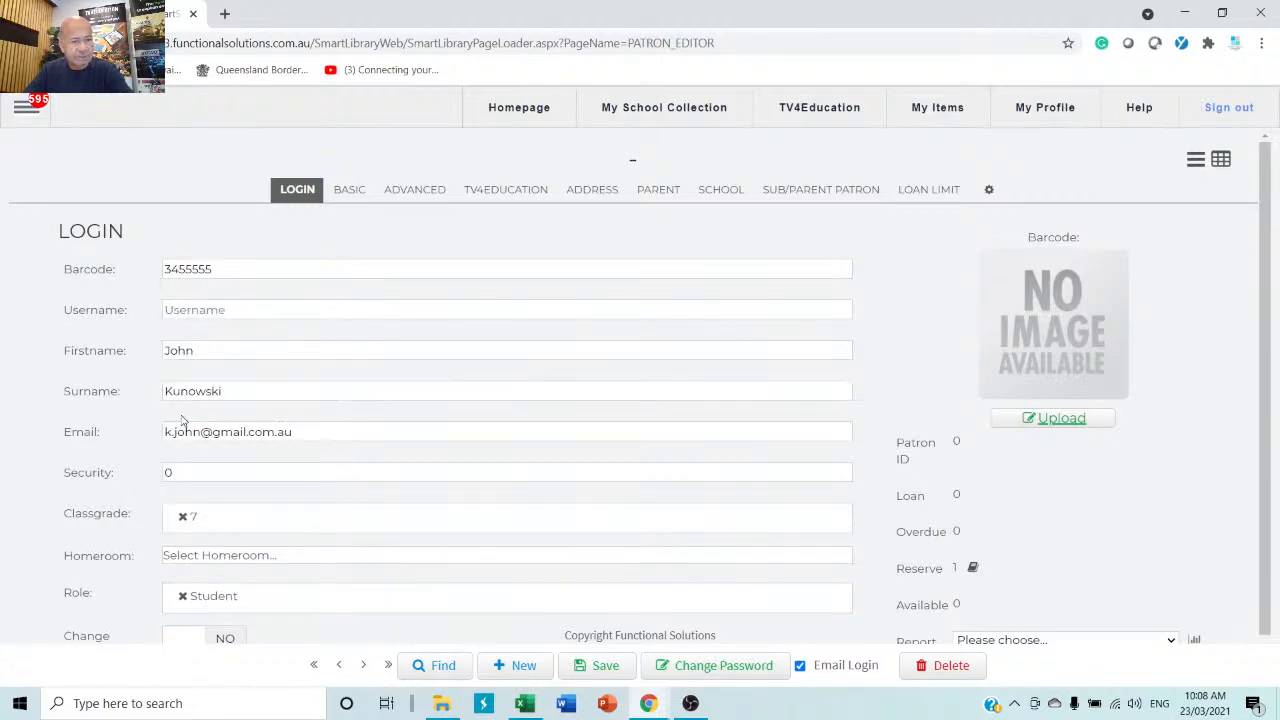
left_click(280, 558)
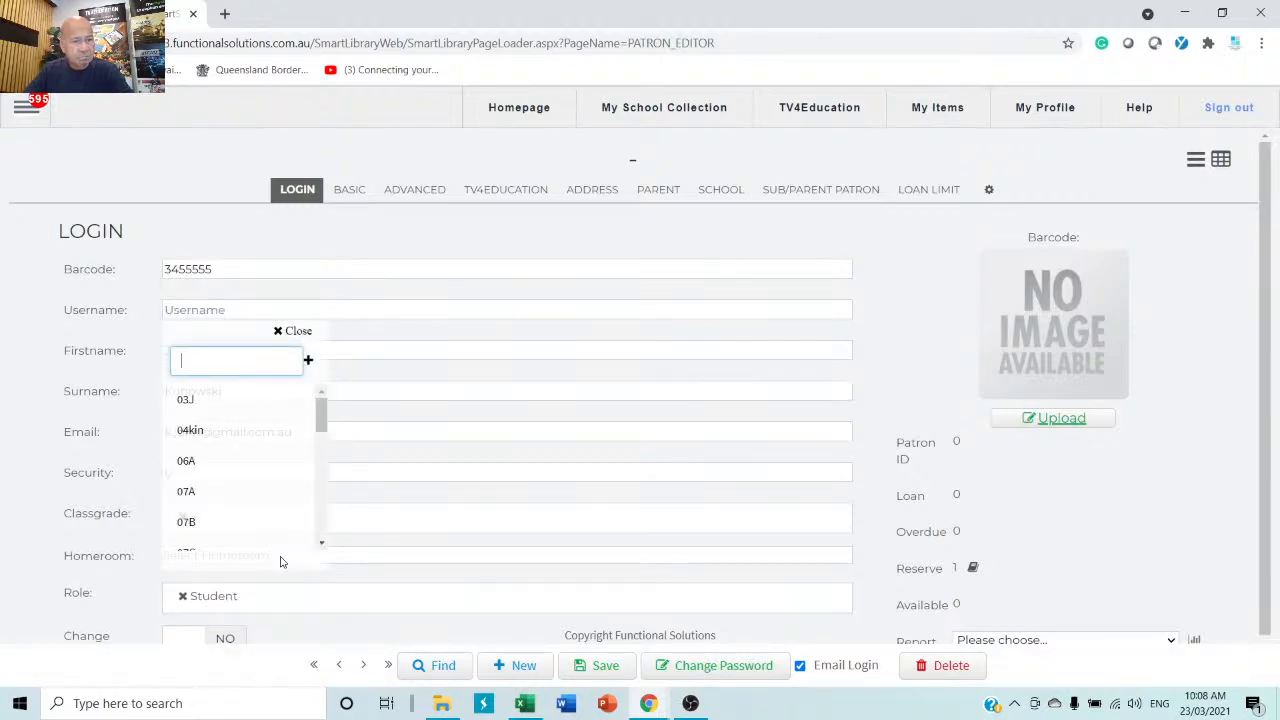
left_click(192, 491)
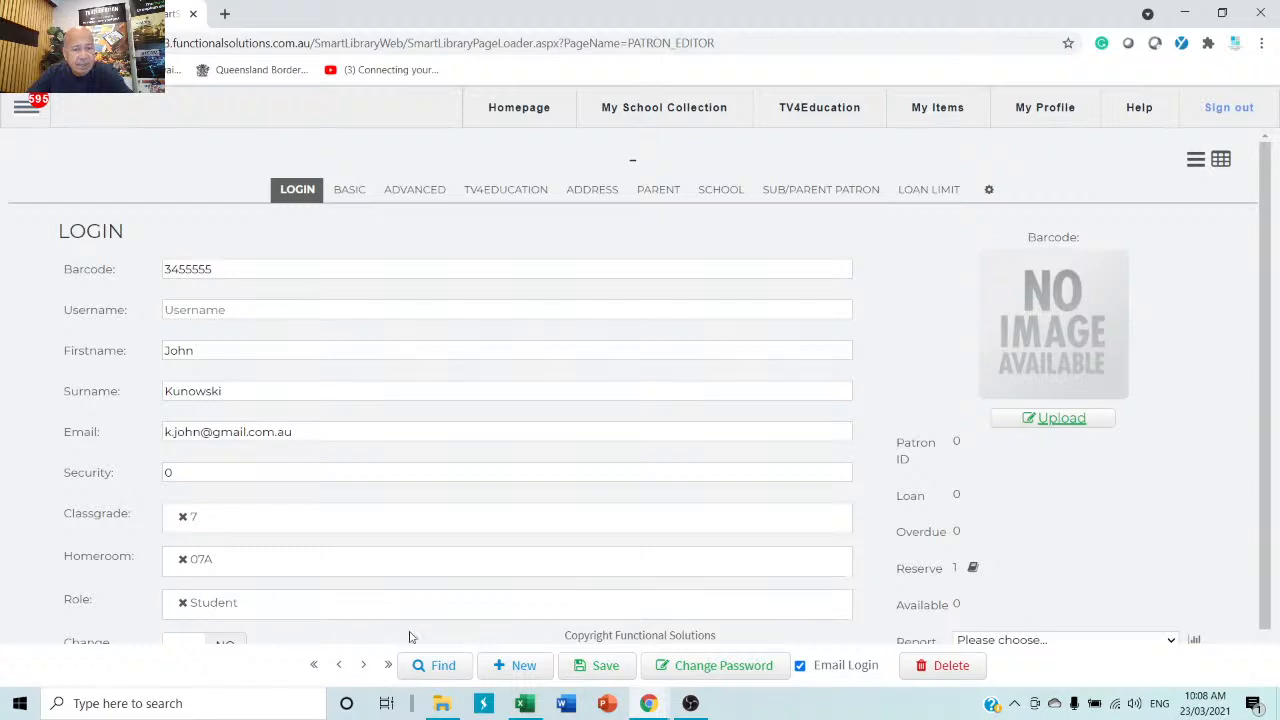
left_click(614, 674)
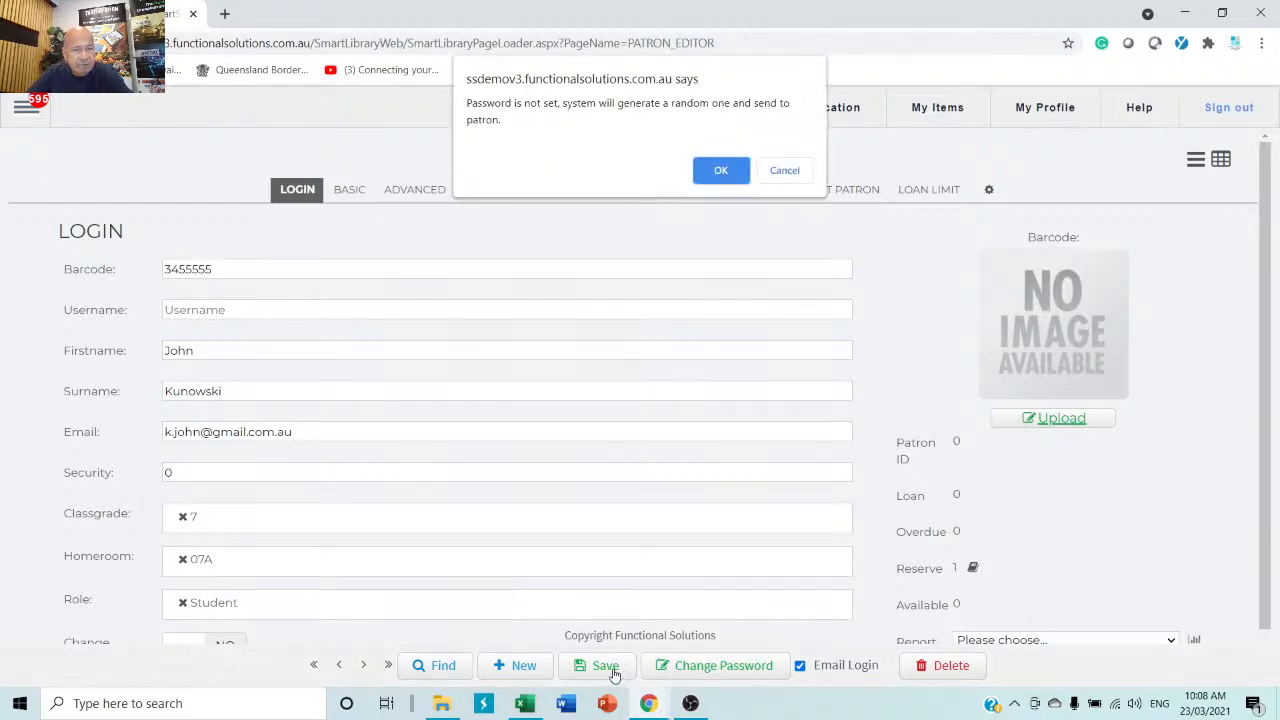
Give the student patron a new password, confirm it, and dismiss Chrome's password warning.
left_click(721, 171)
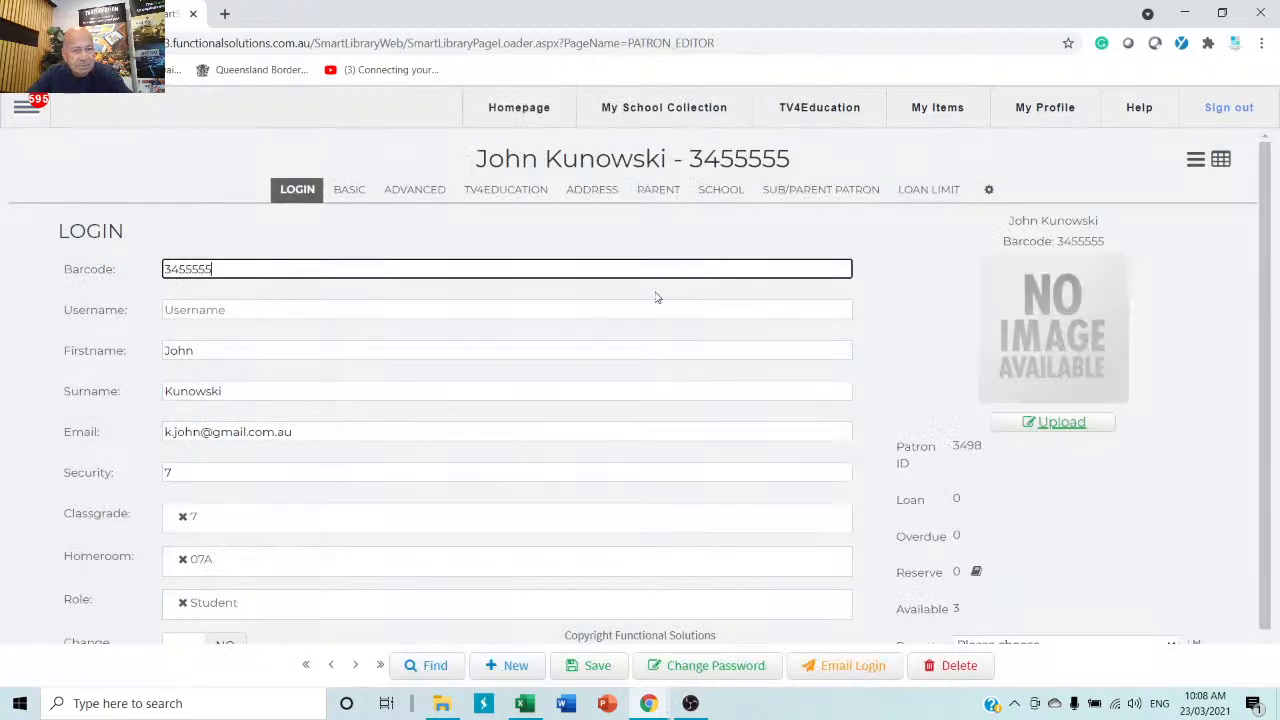
scroll(640, 306, "down", 1)
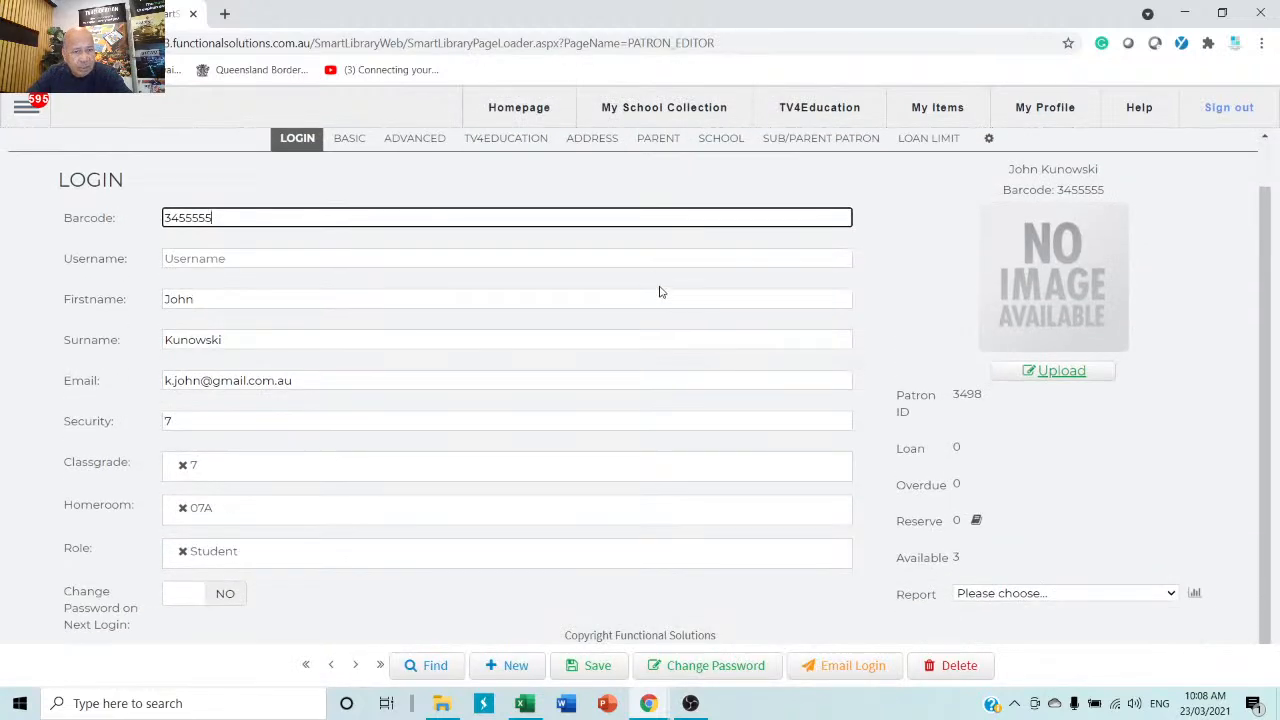
left_click(705, 668)
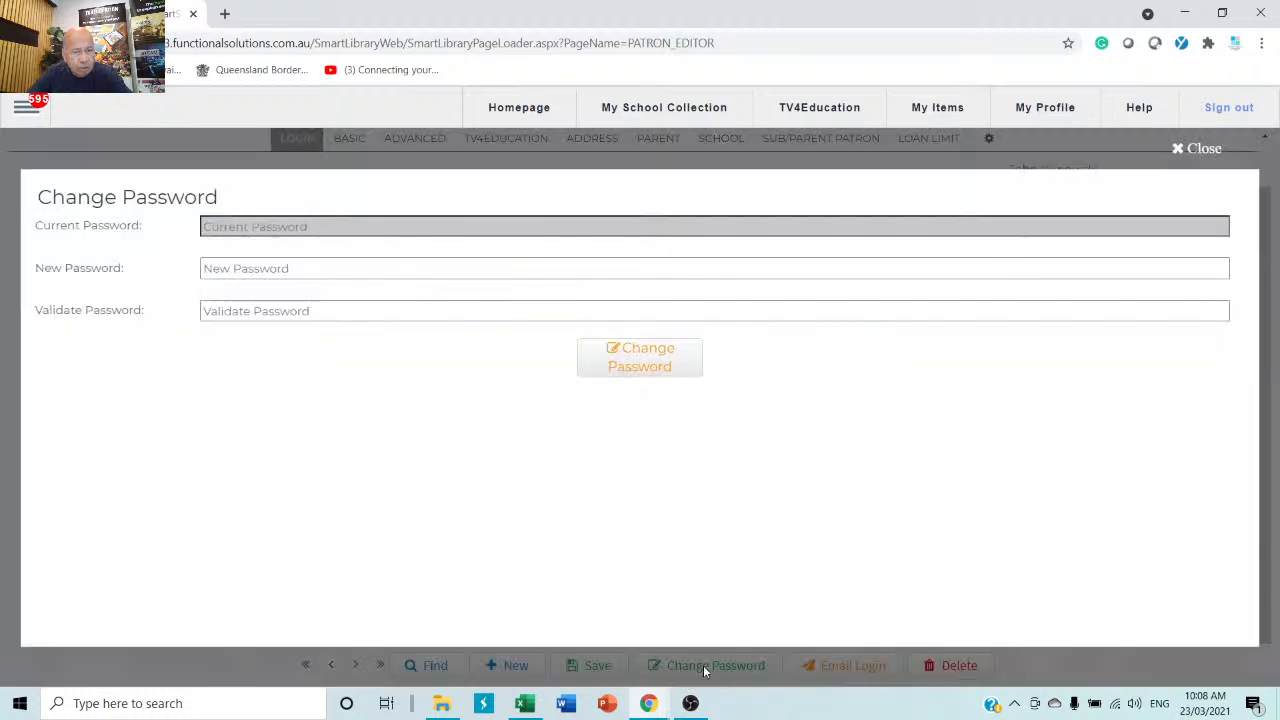
left_click(388, 267)
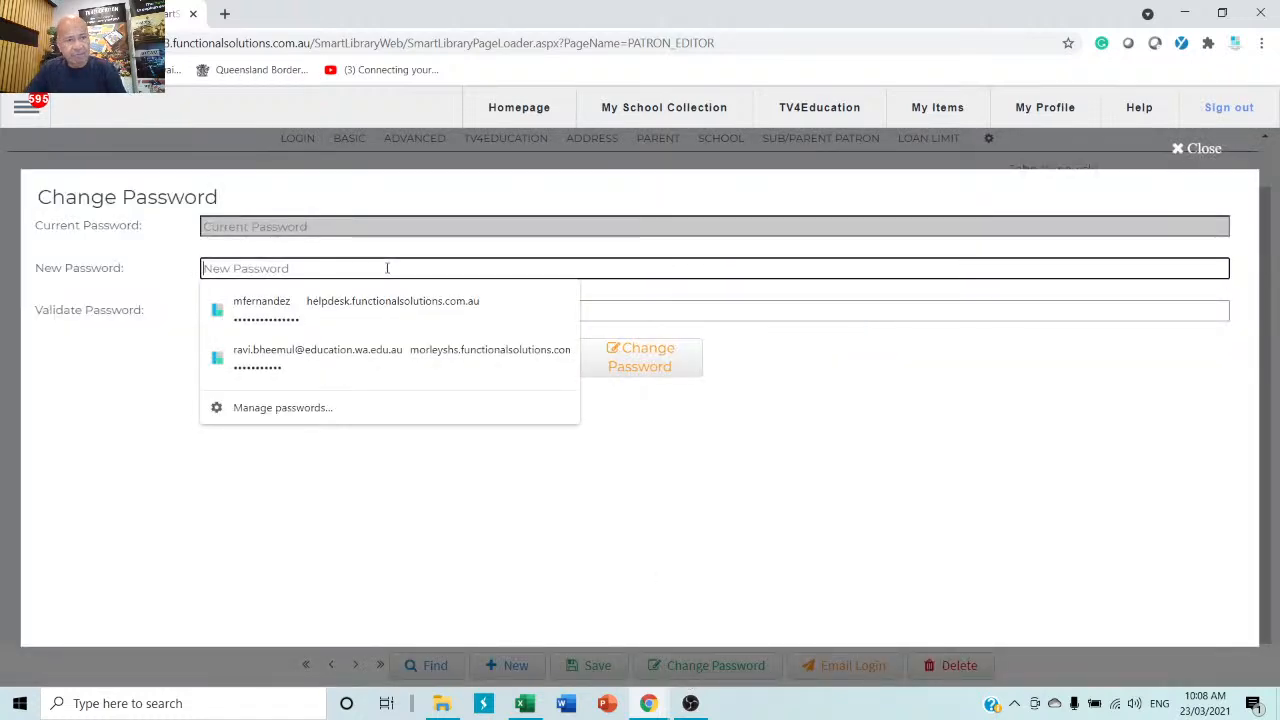
type("******")
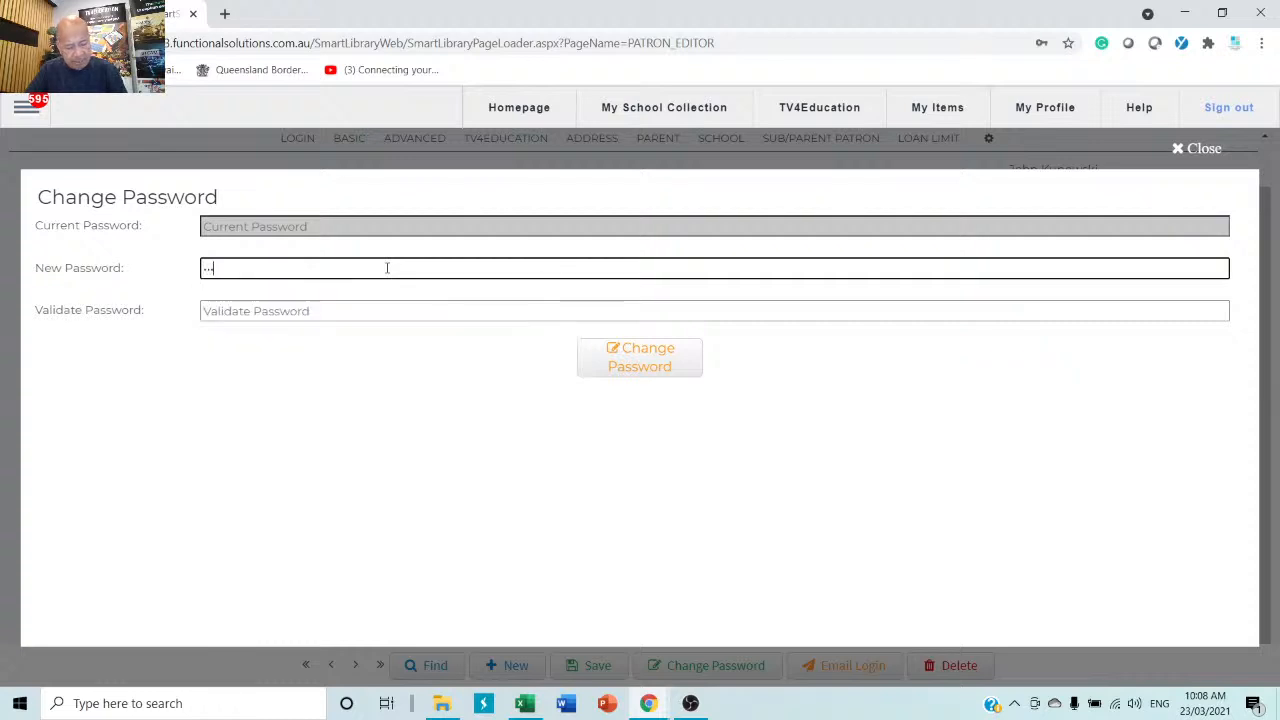
type("**")
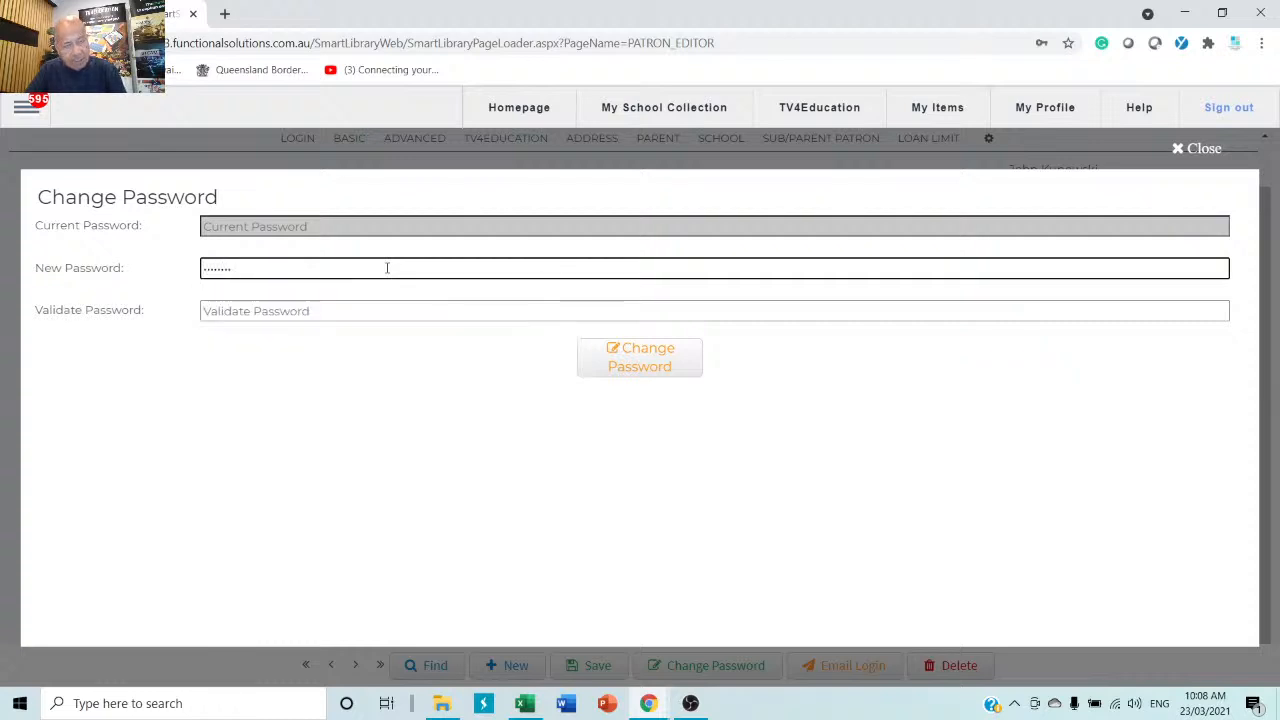
key("Tab")
type("**")
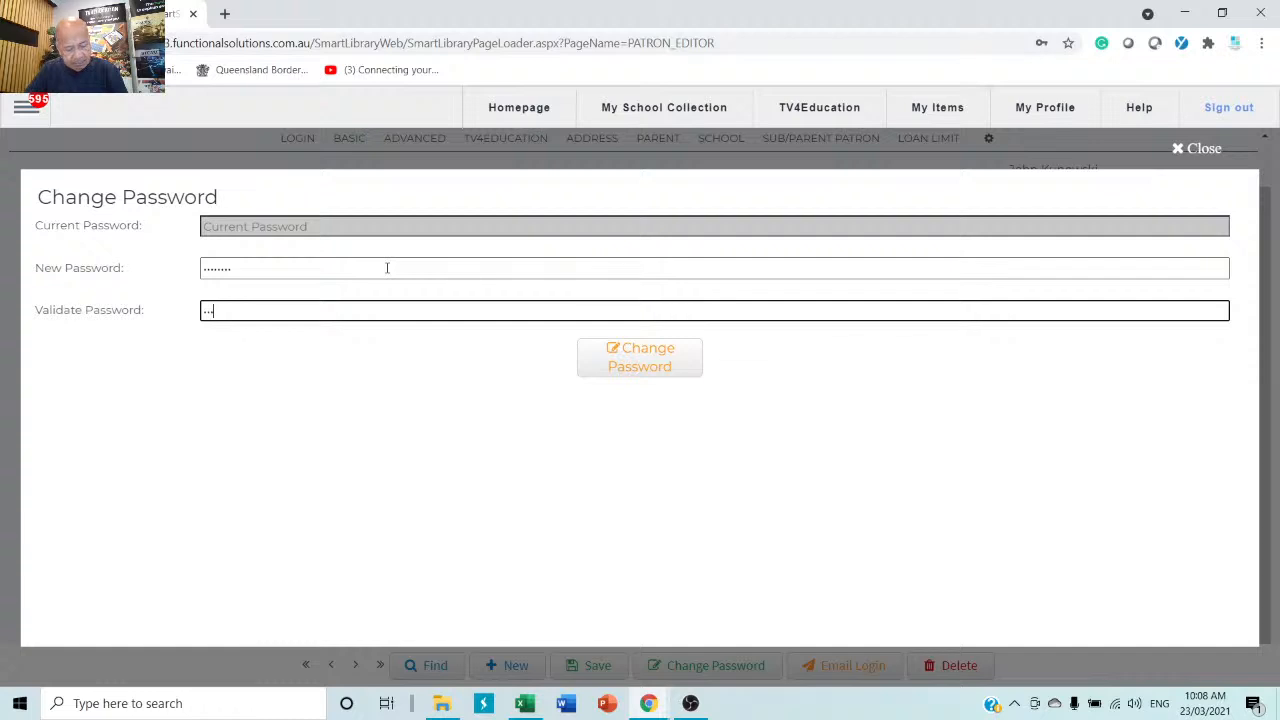
type("******")
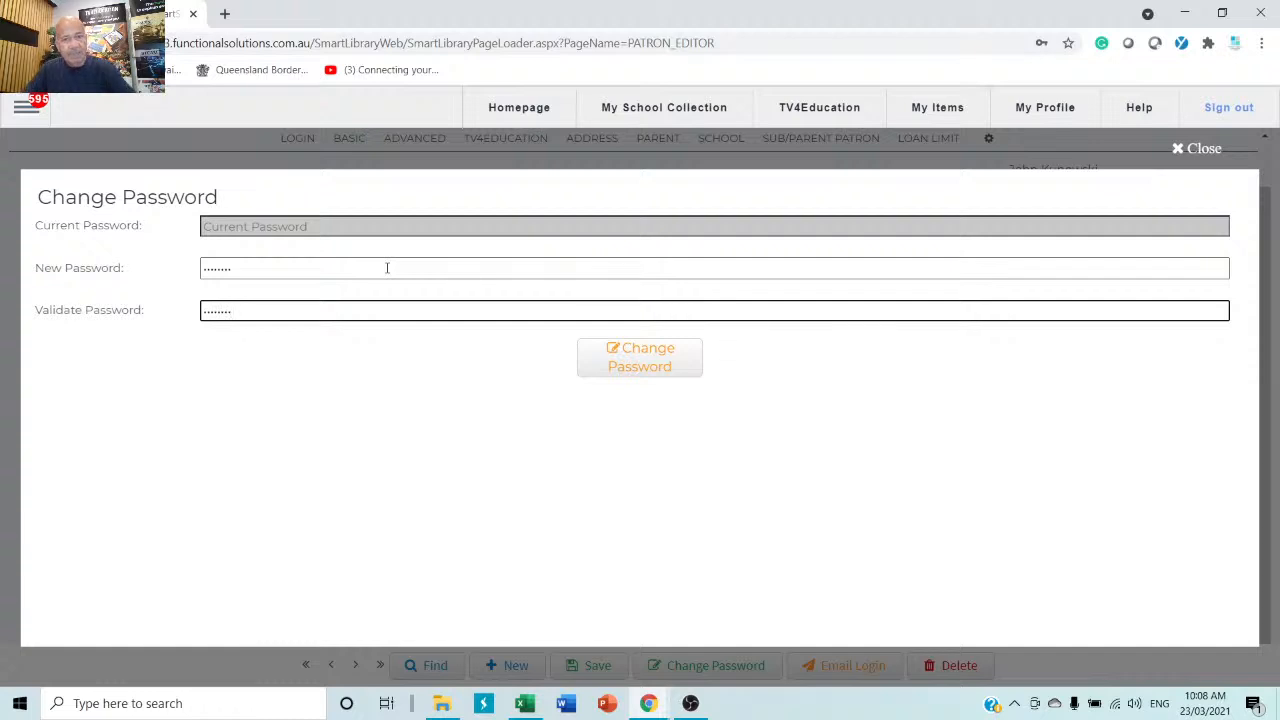
left_click(652, 362)
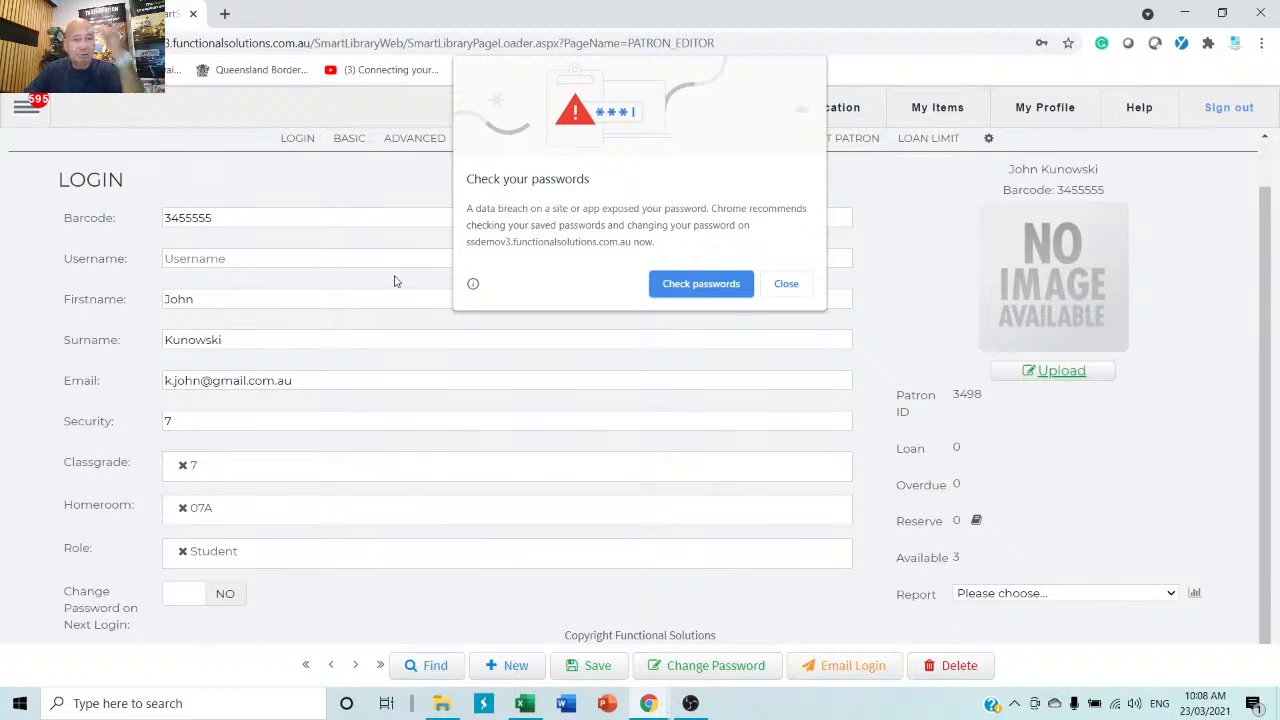
left_click(787, 286)
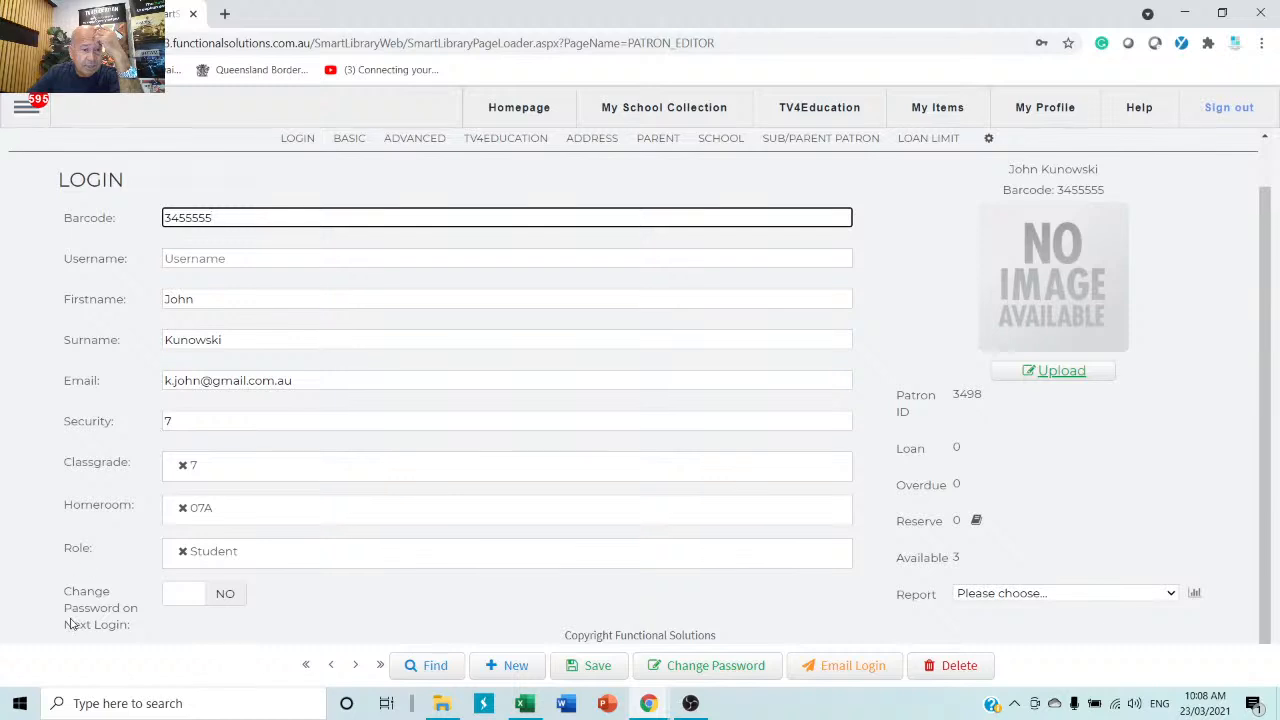
Set 'Change Password on Next Login' to YES and save the student patron record.
left_click(180, 596)
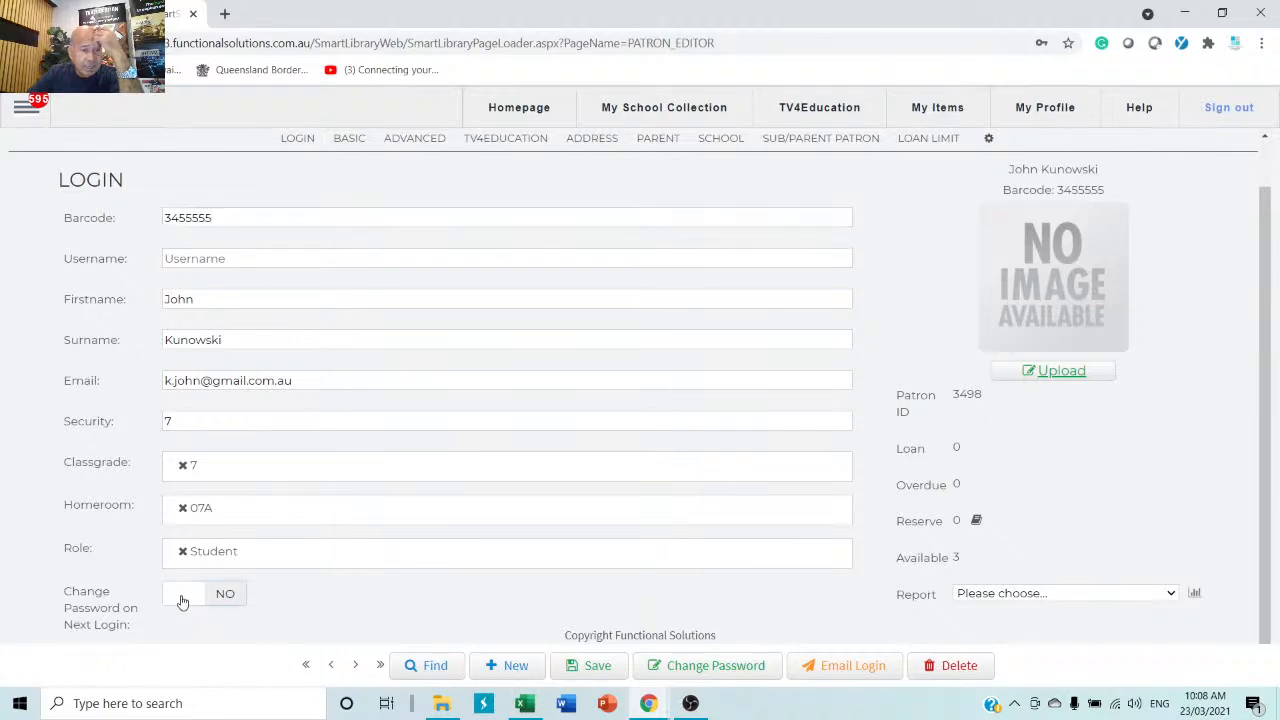
left_click(231, 598)
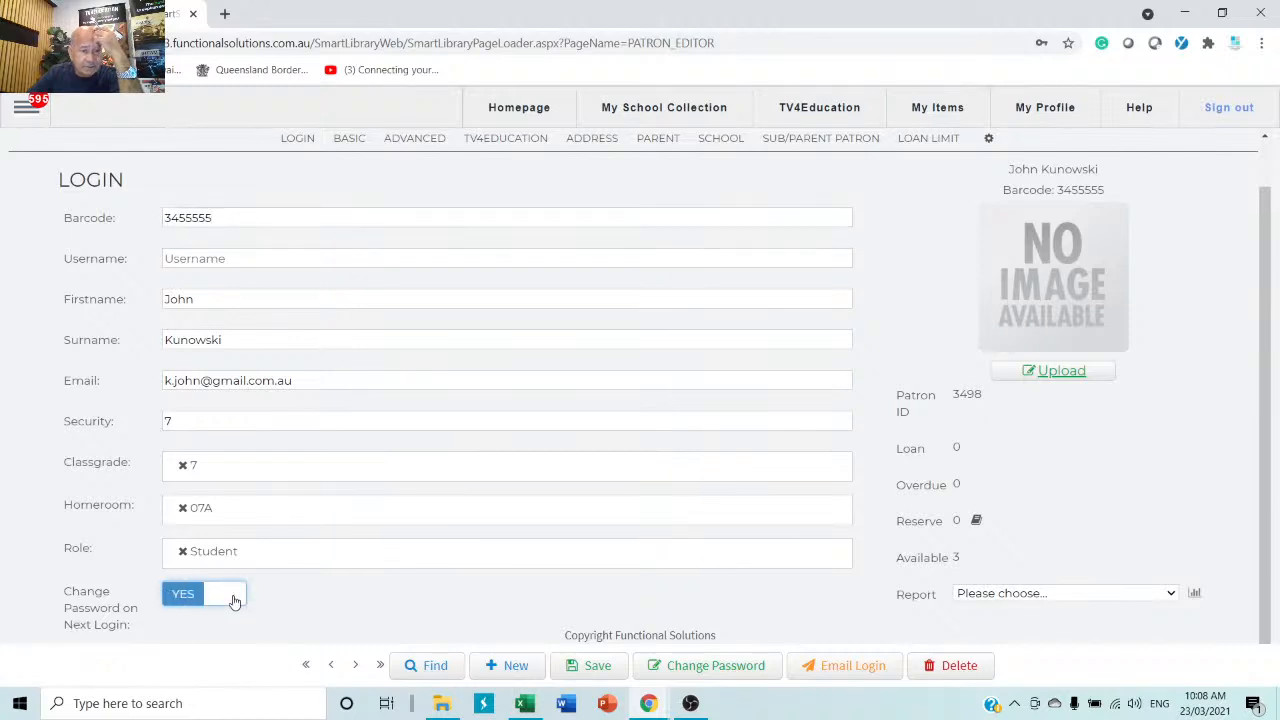
left_click(595, 675)
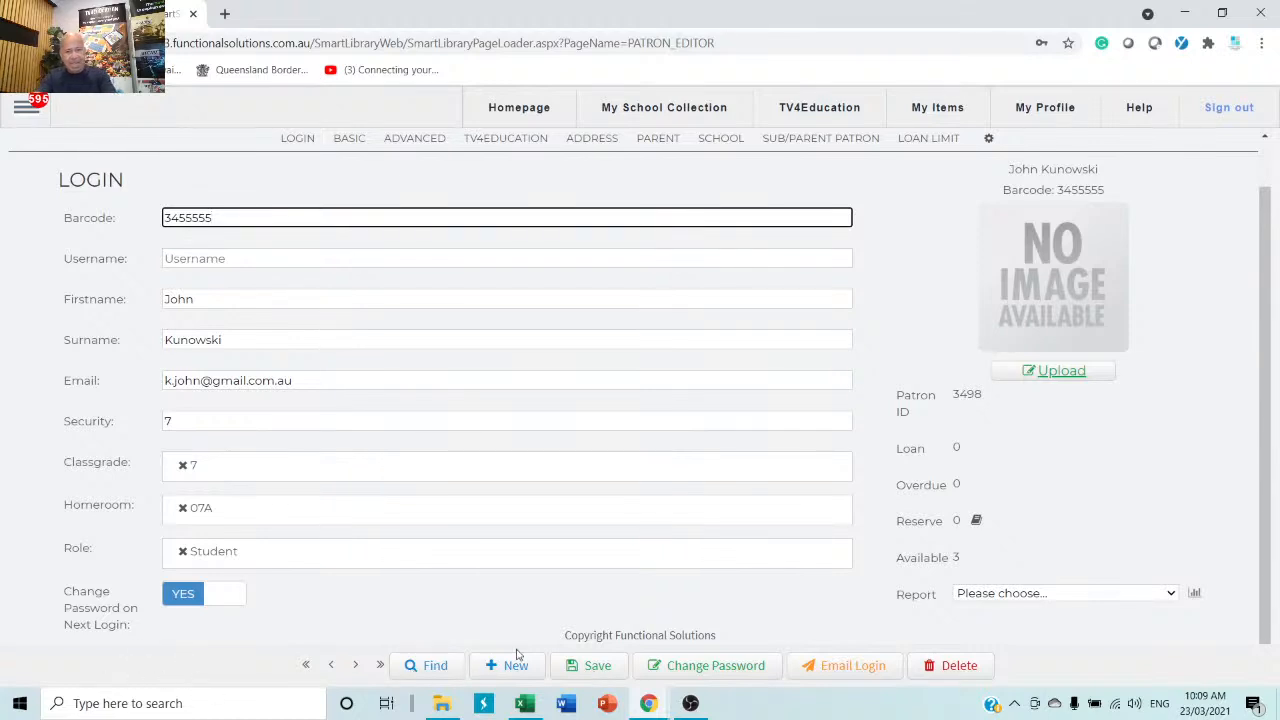
left_click(768, 675)
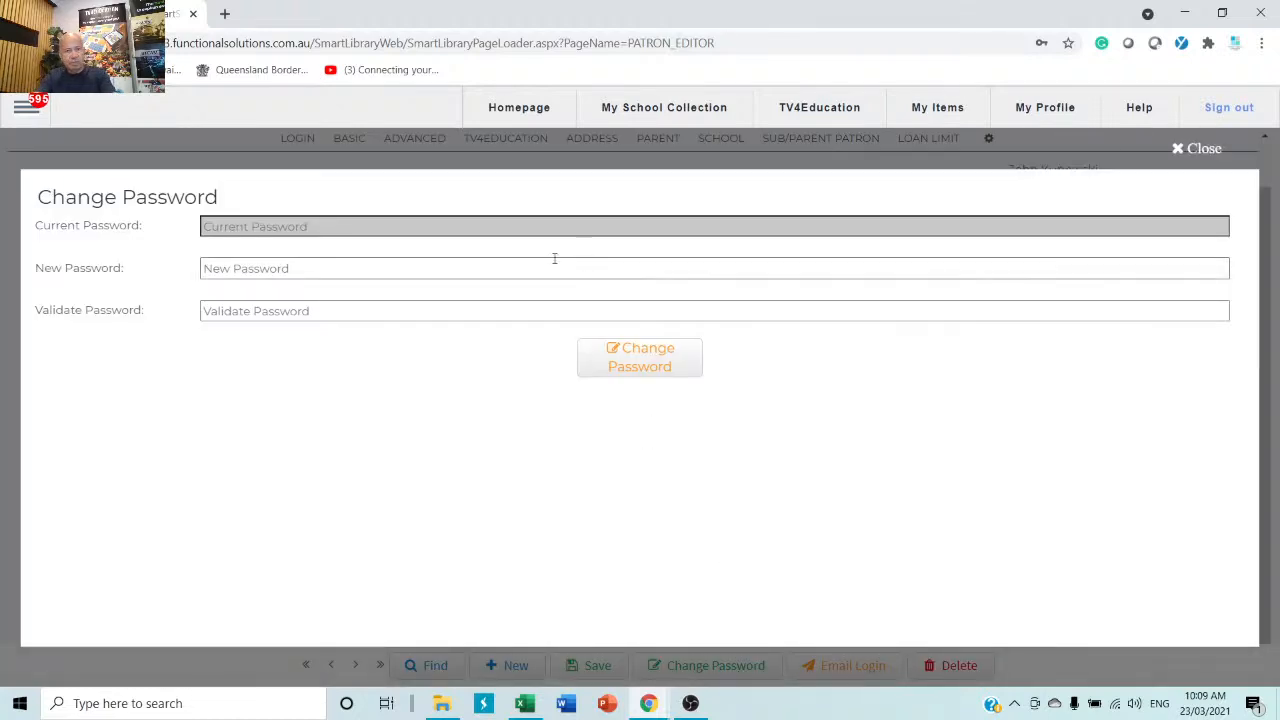
left_click(331, 270)
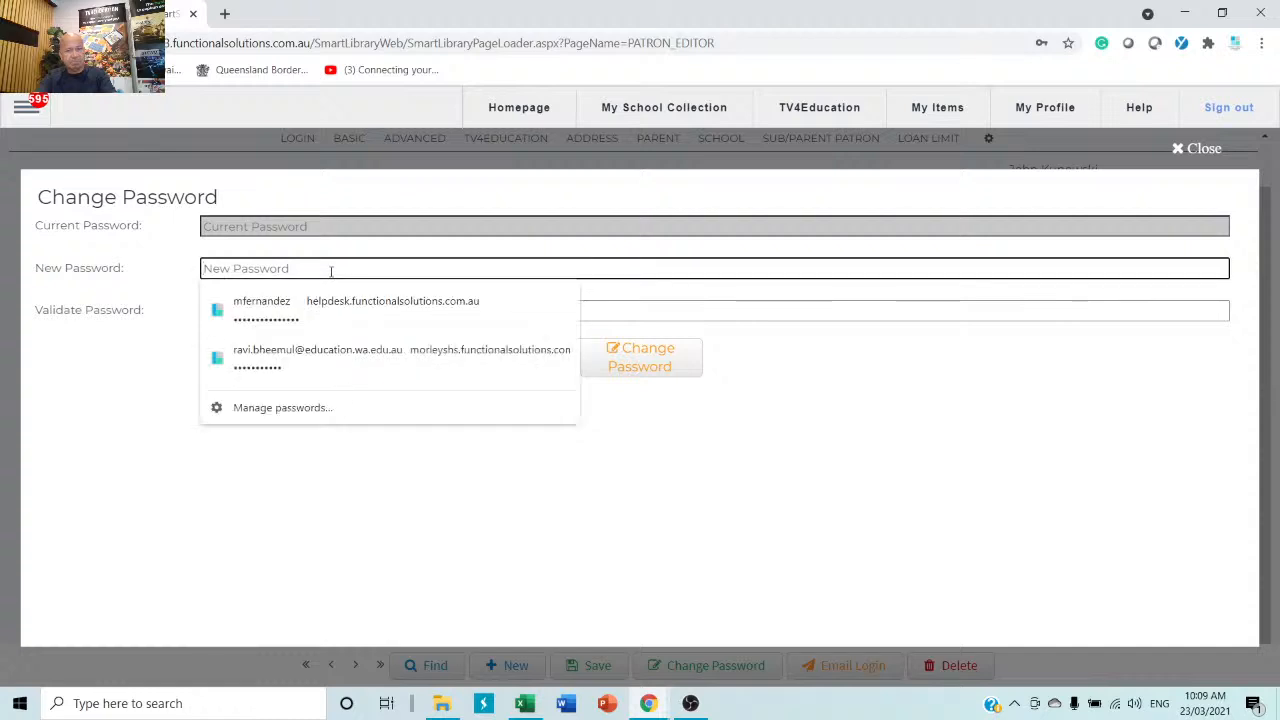
left_click(706, 308)
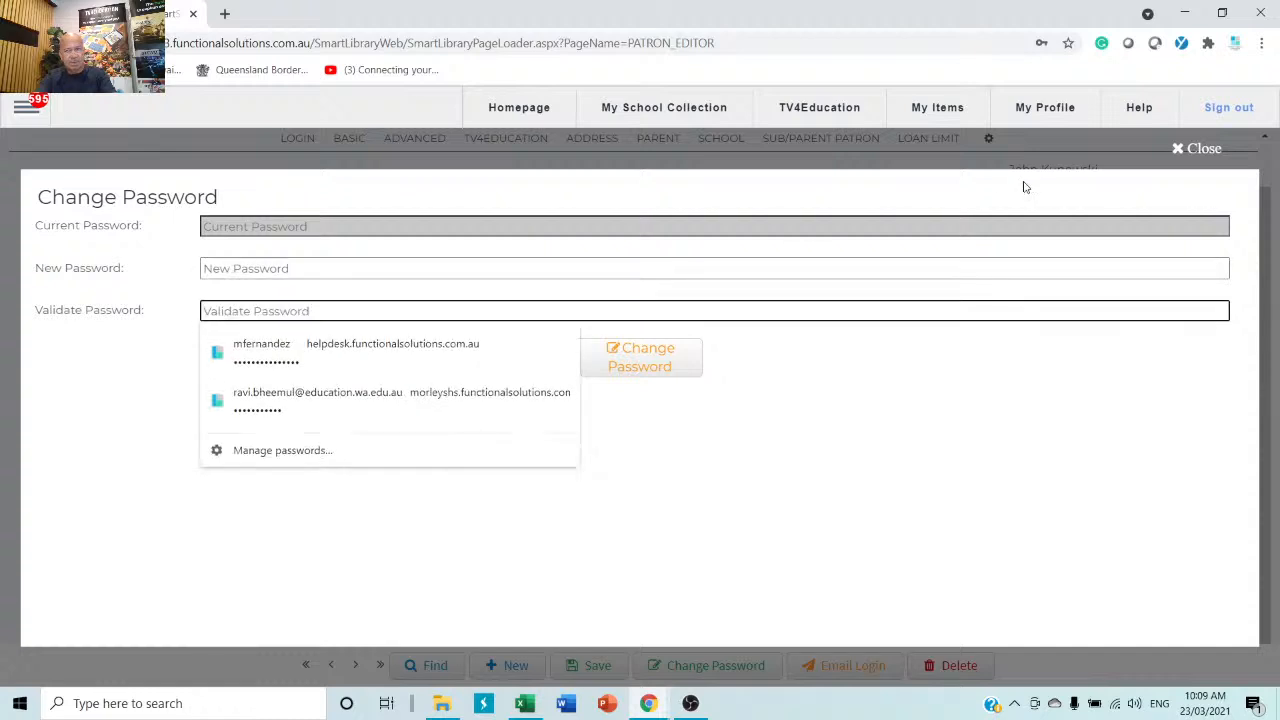
left_click(1200, 150)
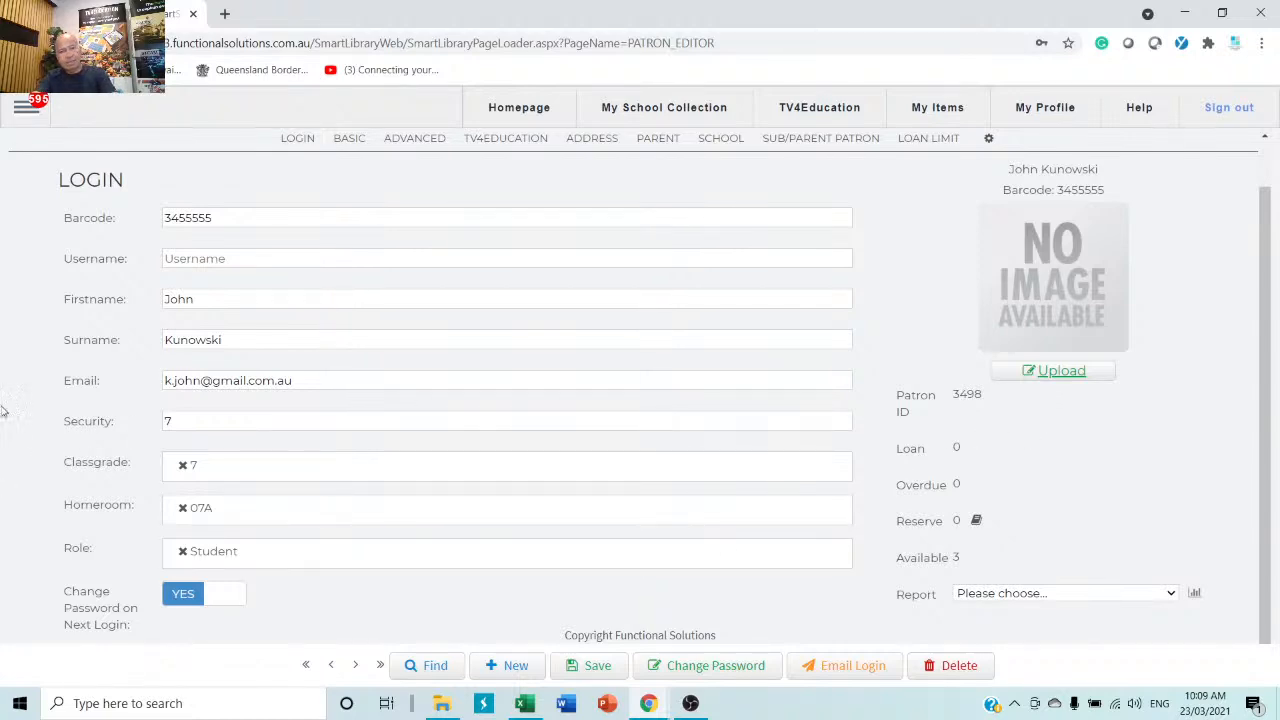
left_click(1066, 373)
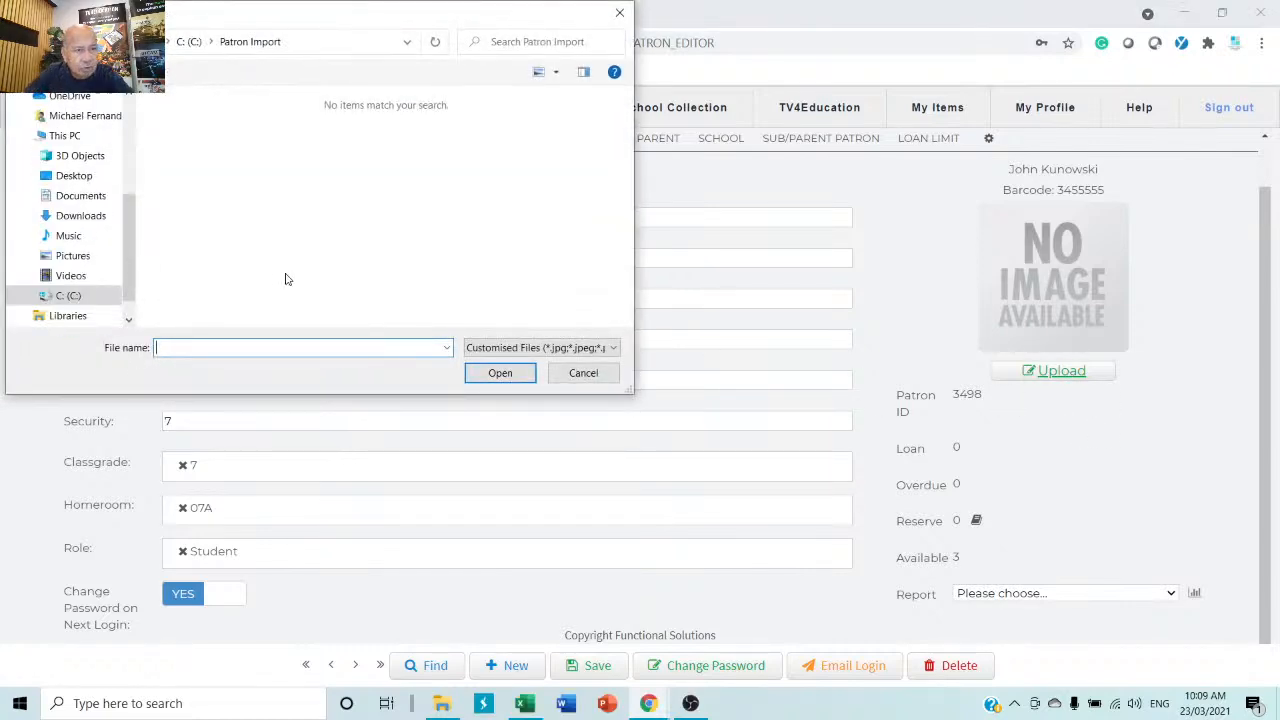
left_click(83, 295)
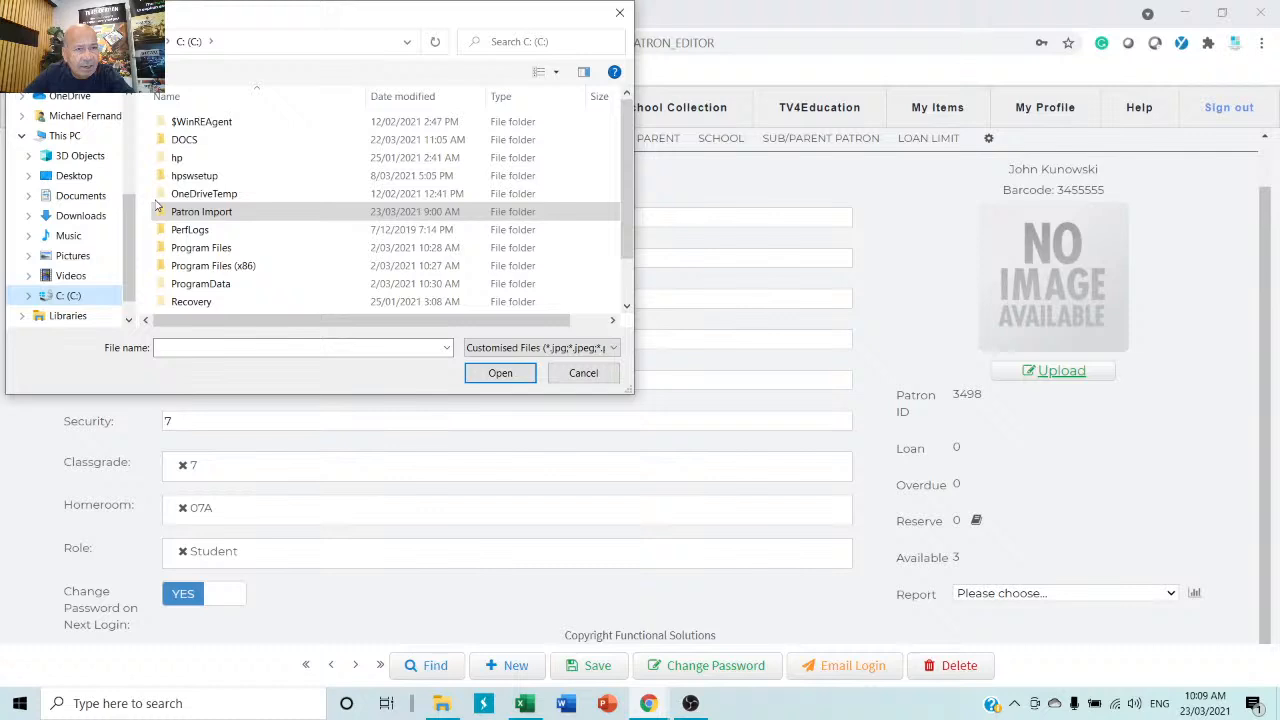
double_click(188, 140)
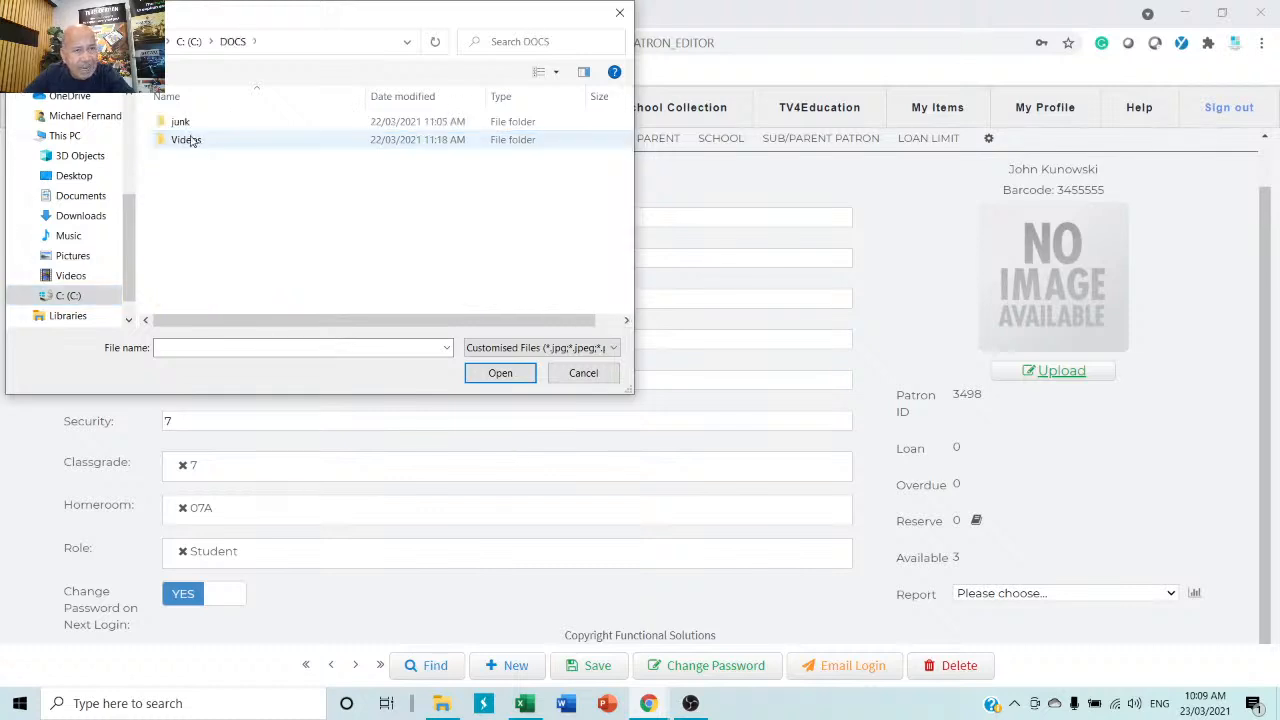
double_click(192, 142)
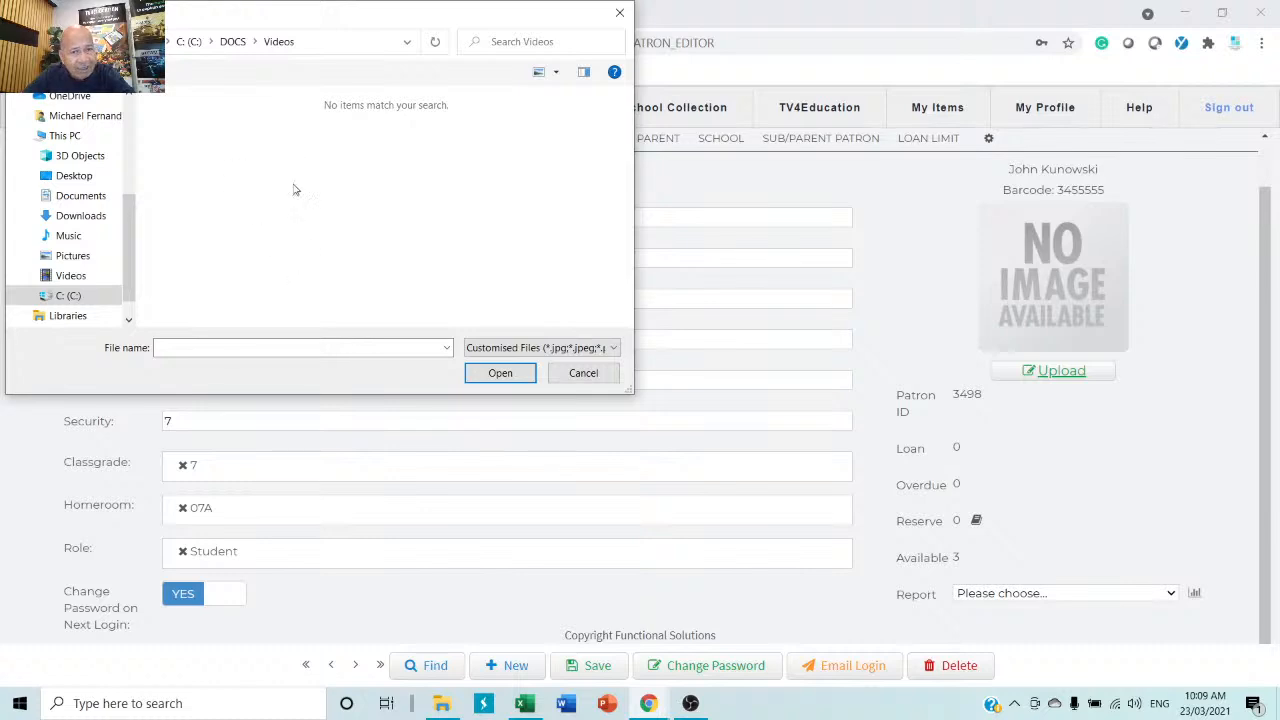
left_click(583, 373)
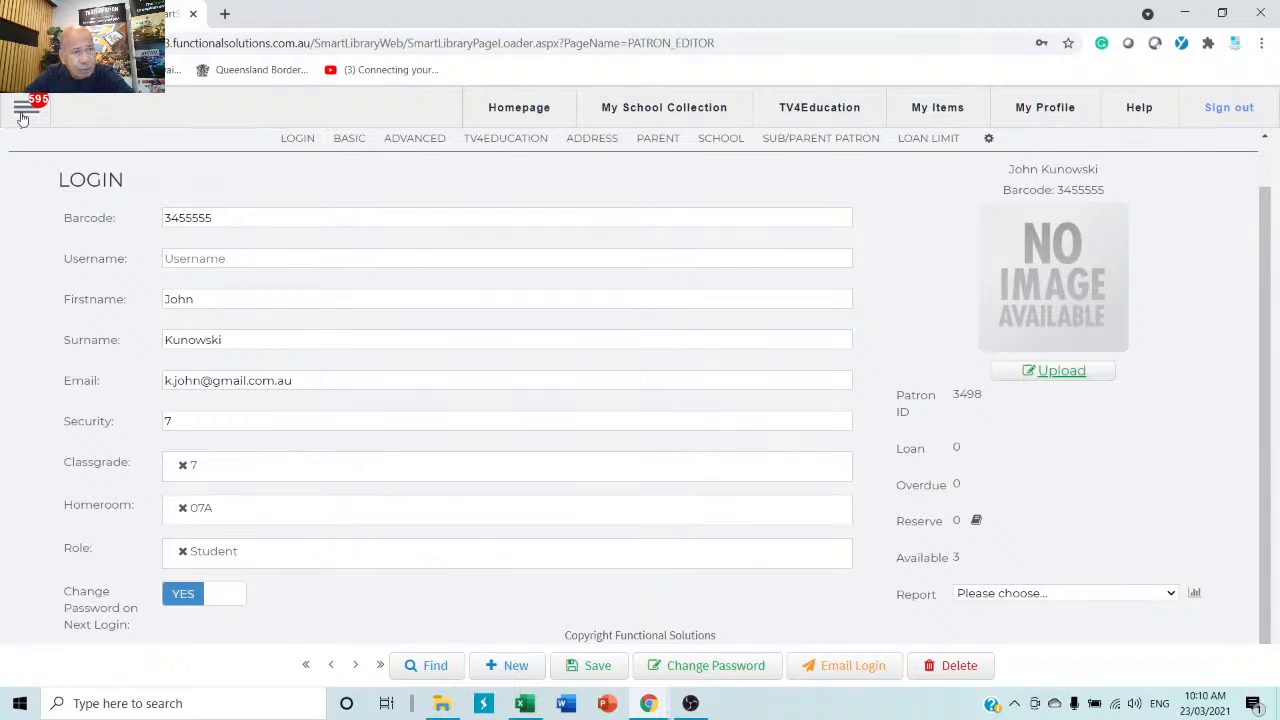
Start a new MailBox support ticket asking for a patron import technote and video.
left_click(21, 112)
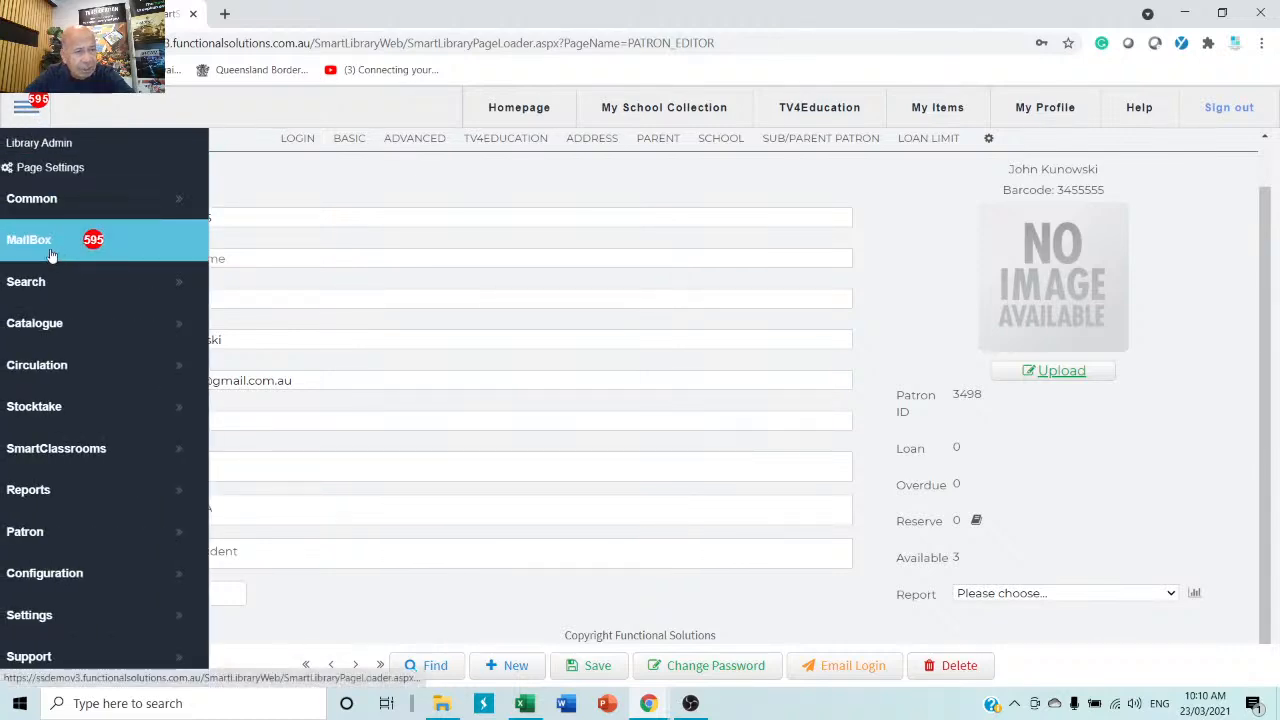
left_click(52, 255)
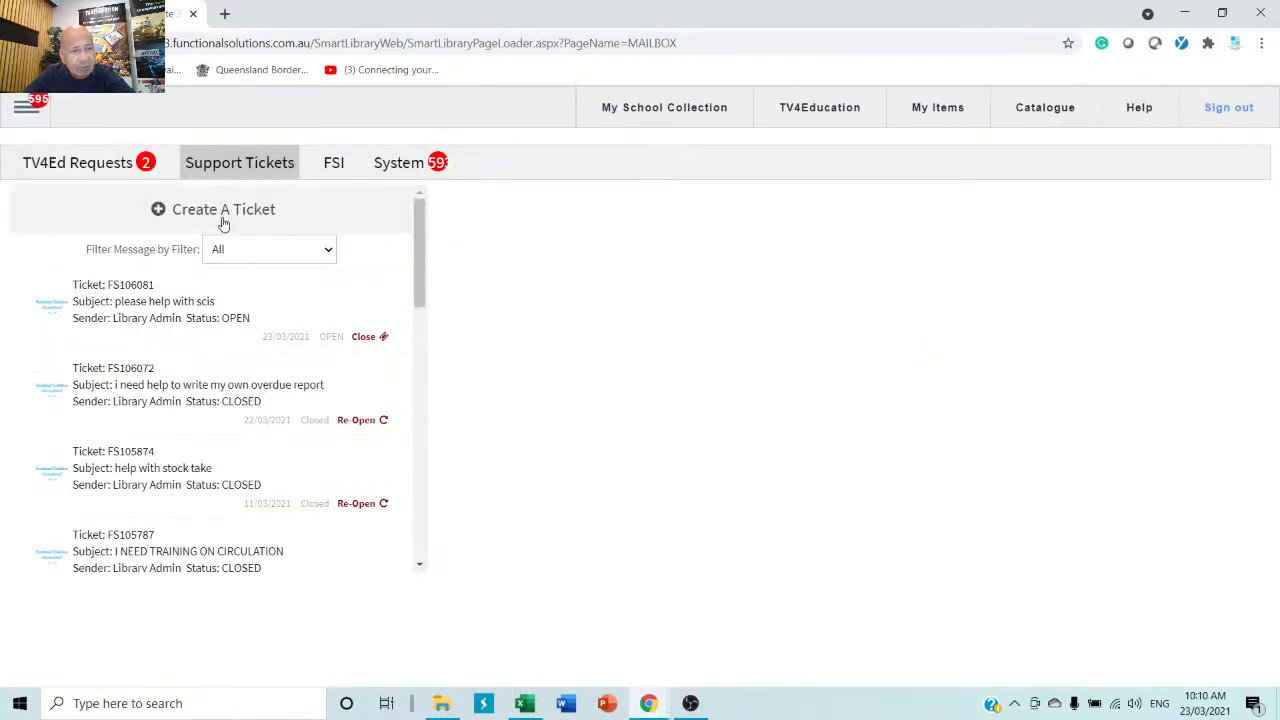
left_click(227, 215)
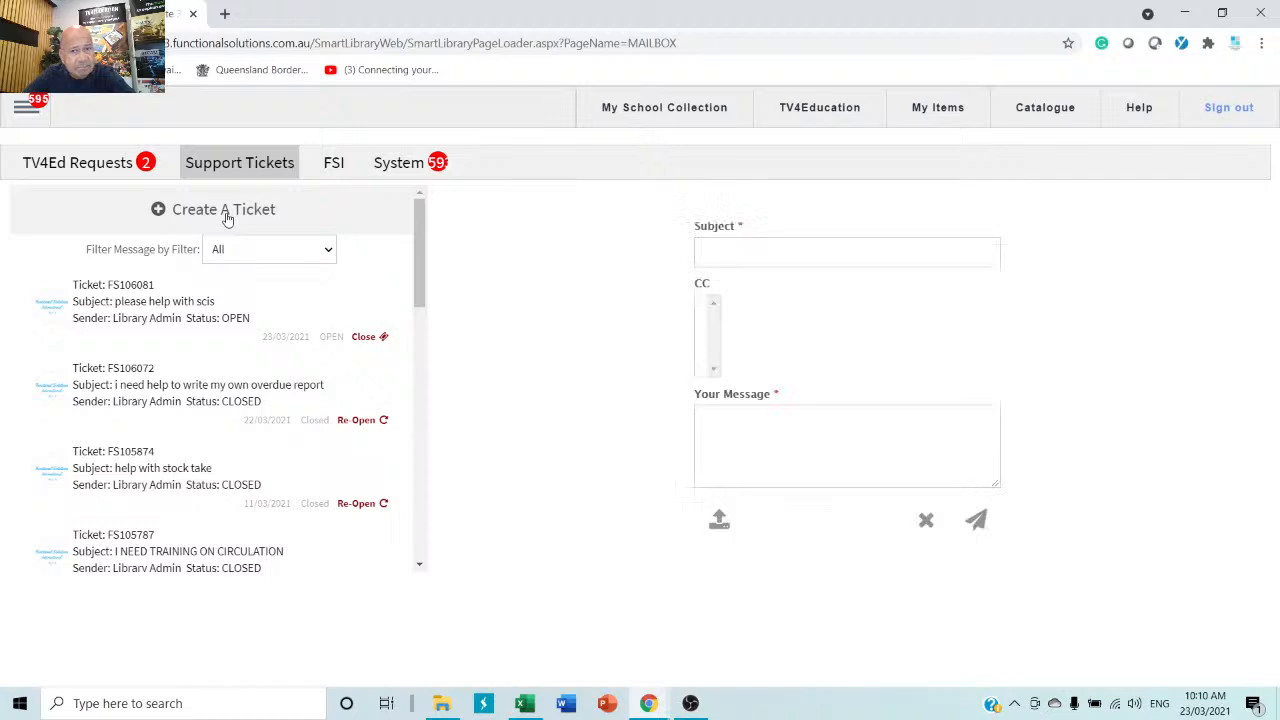
left_click(811, 245)
type("P")
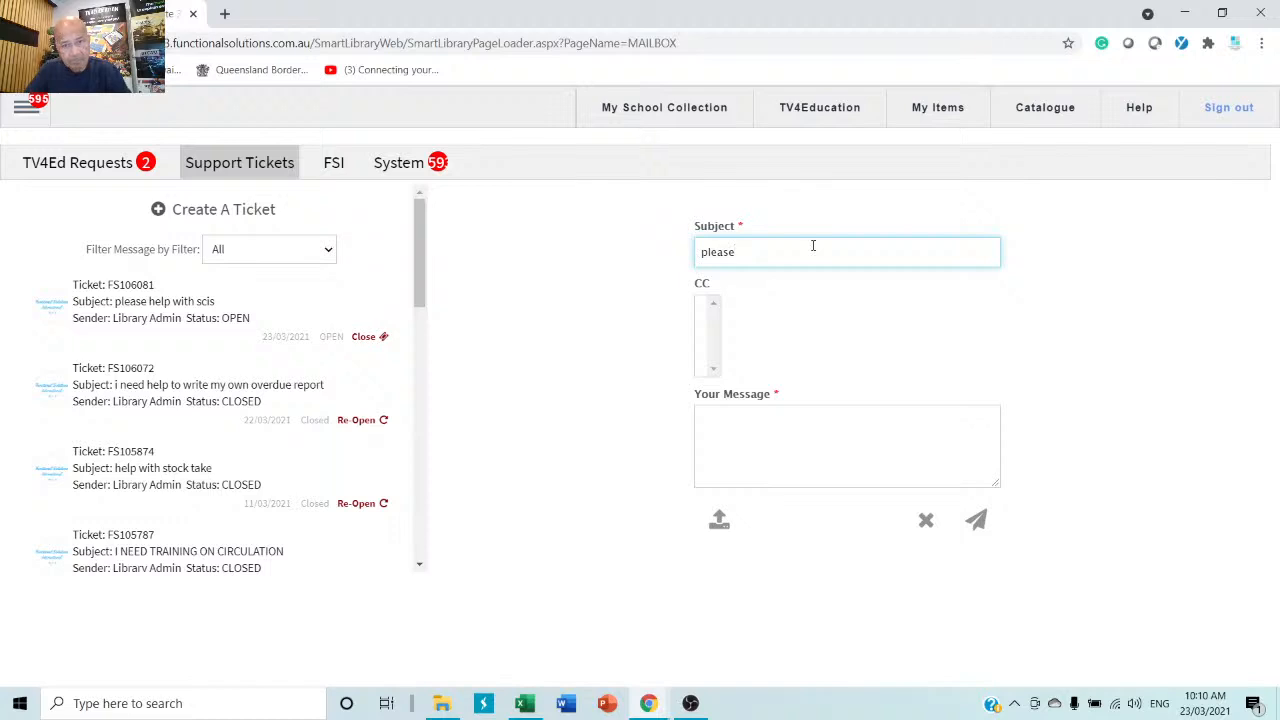
type("lease he")
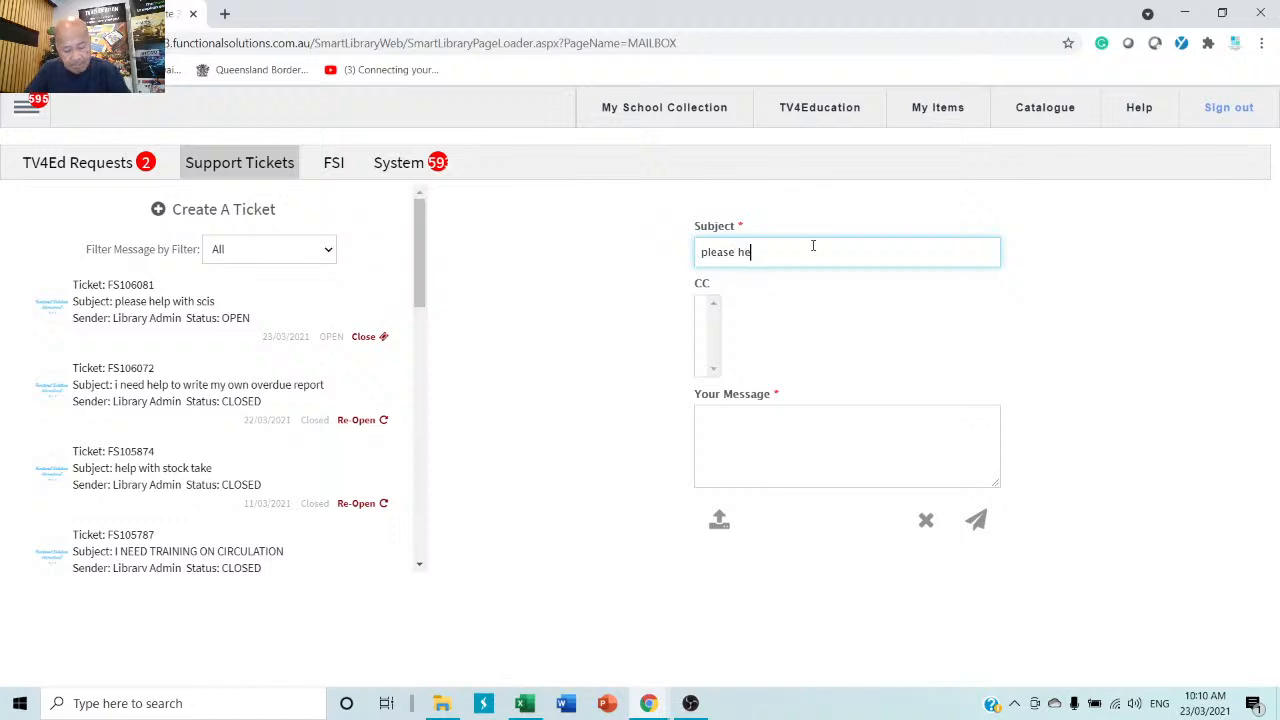
type("lp with ")
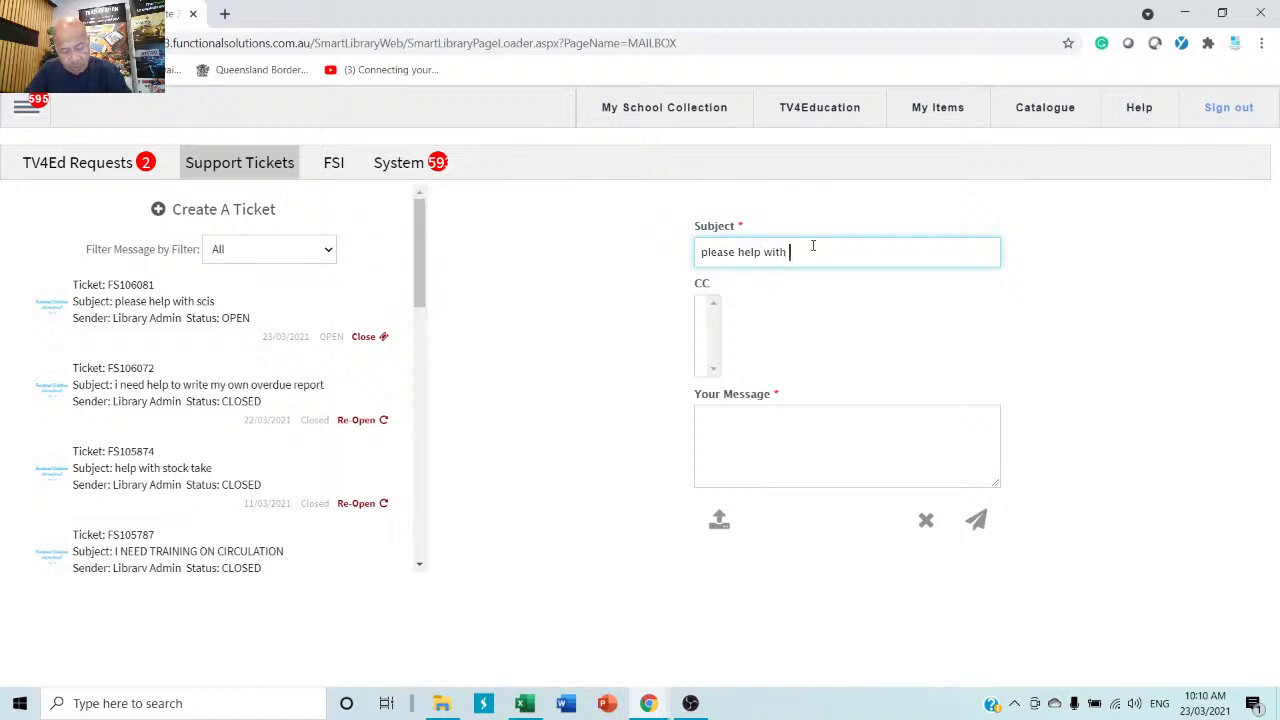
type("patron import")
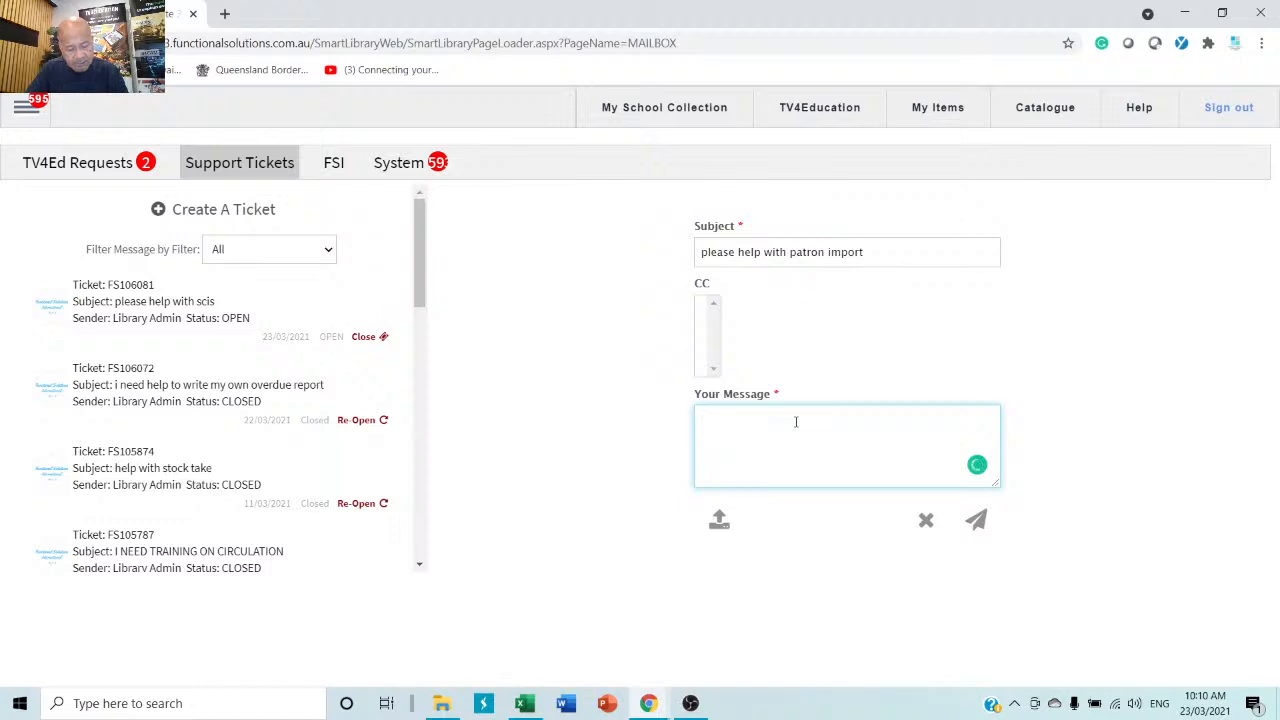
type("nd me")
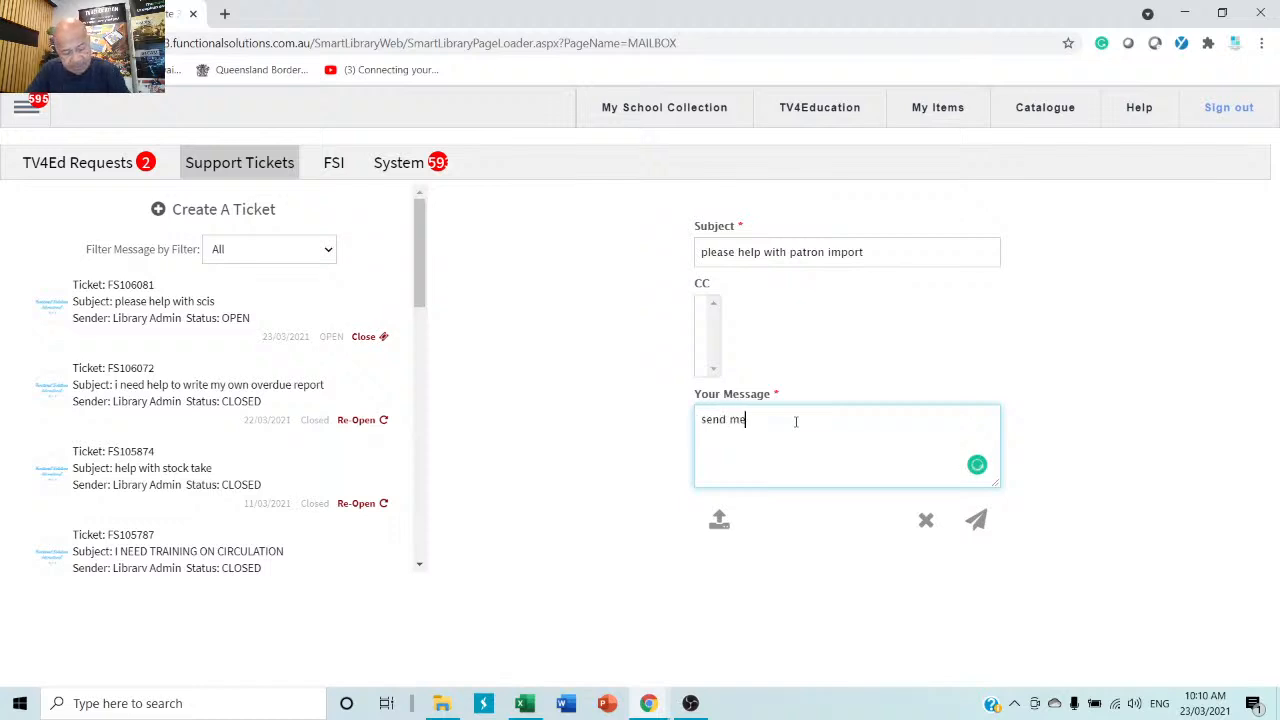
type(" a technote on p")
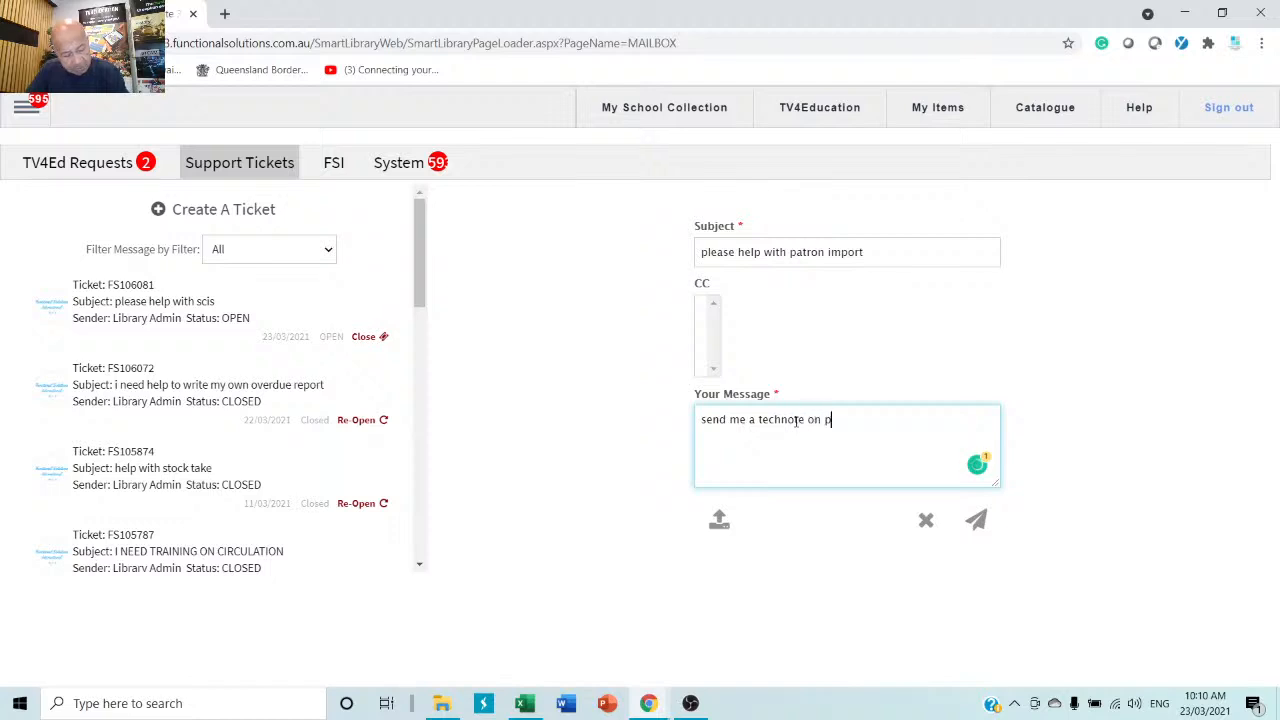
type("atron ")
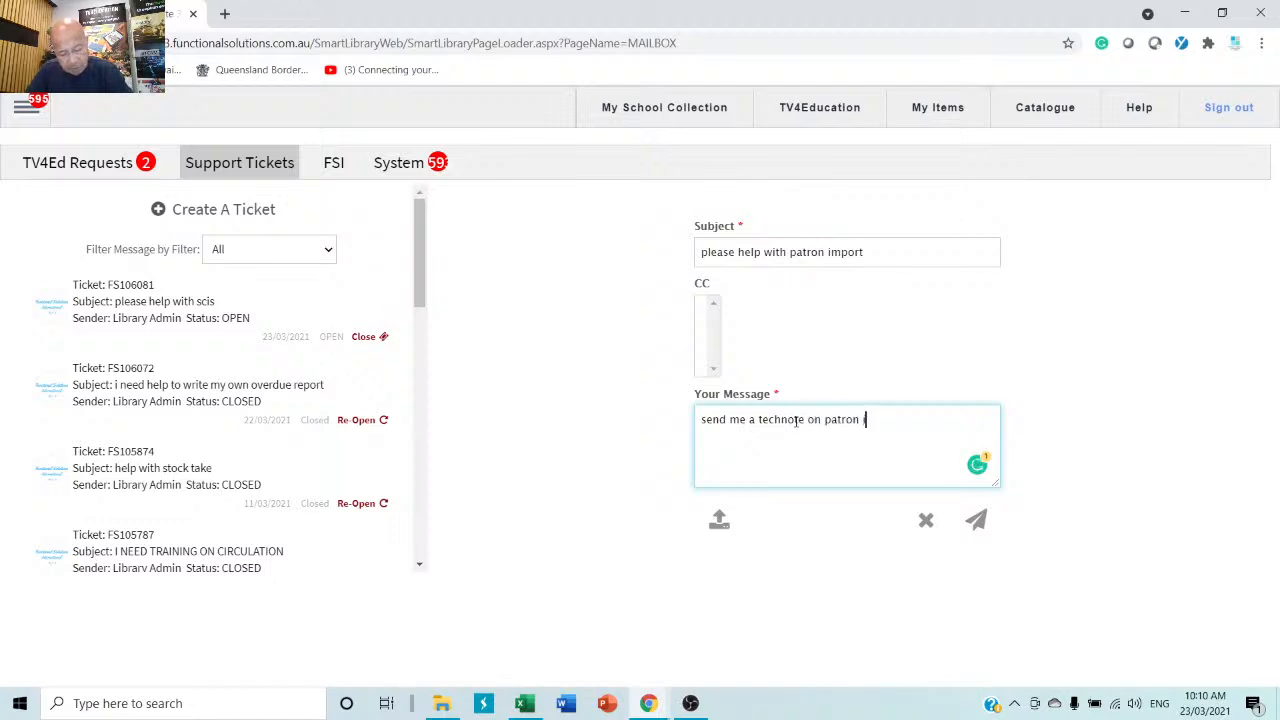
type("import")
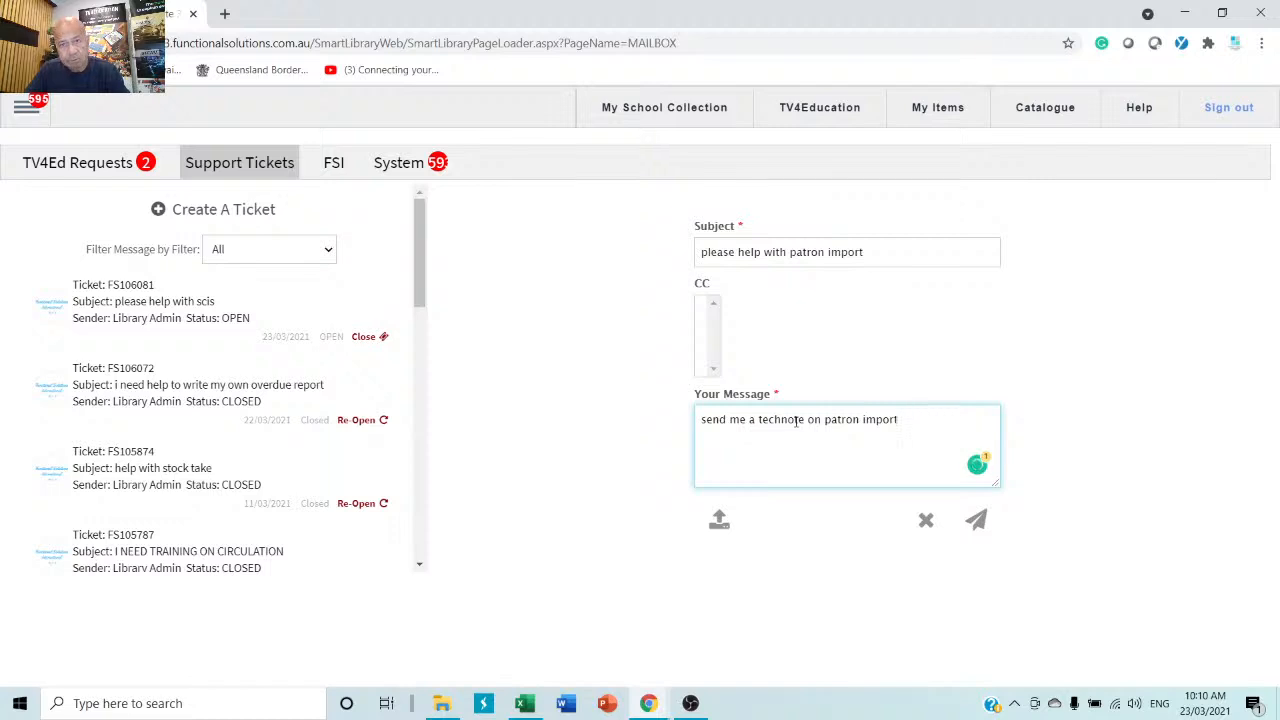
type(", if")
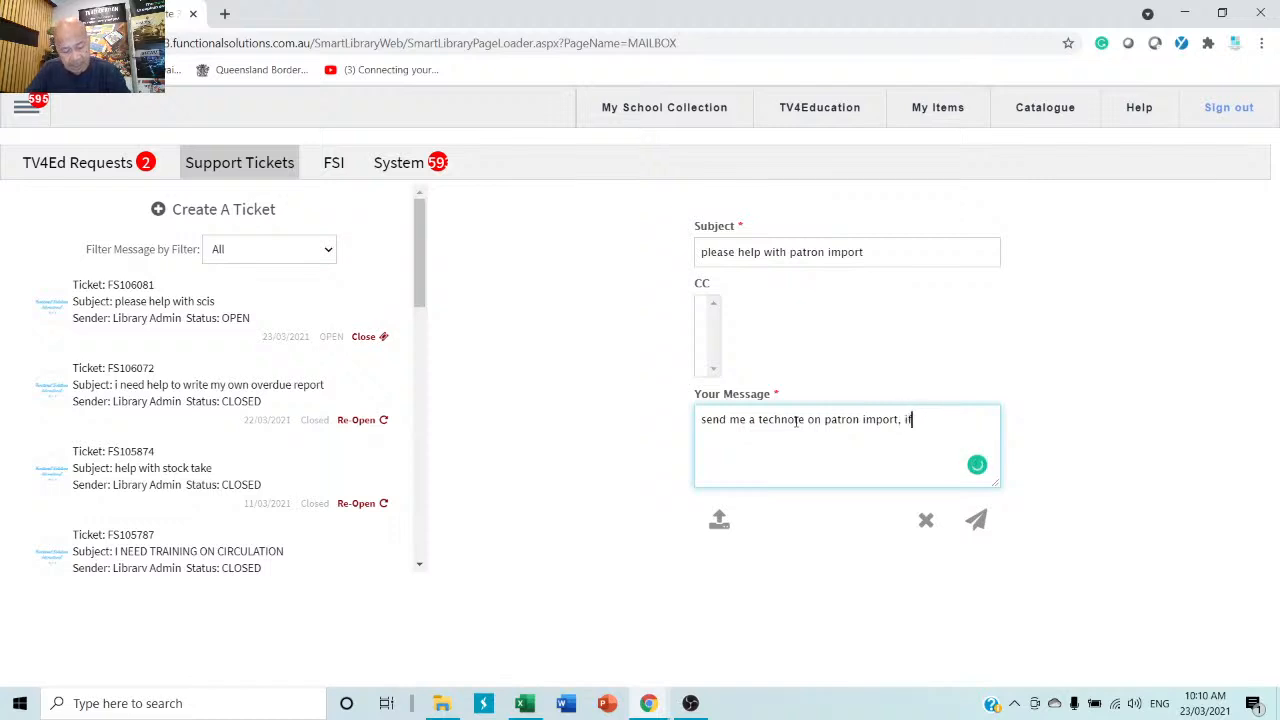
type(" you also ")
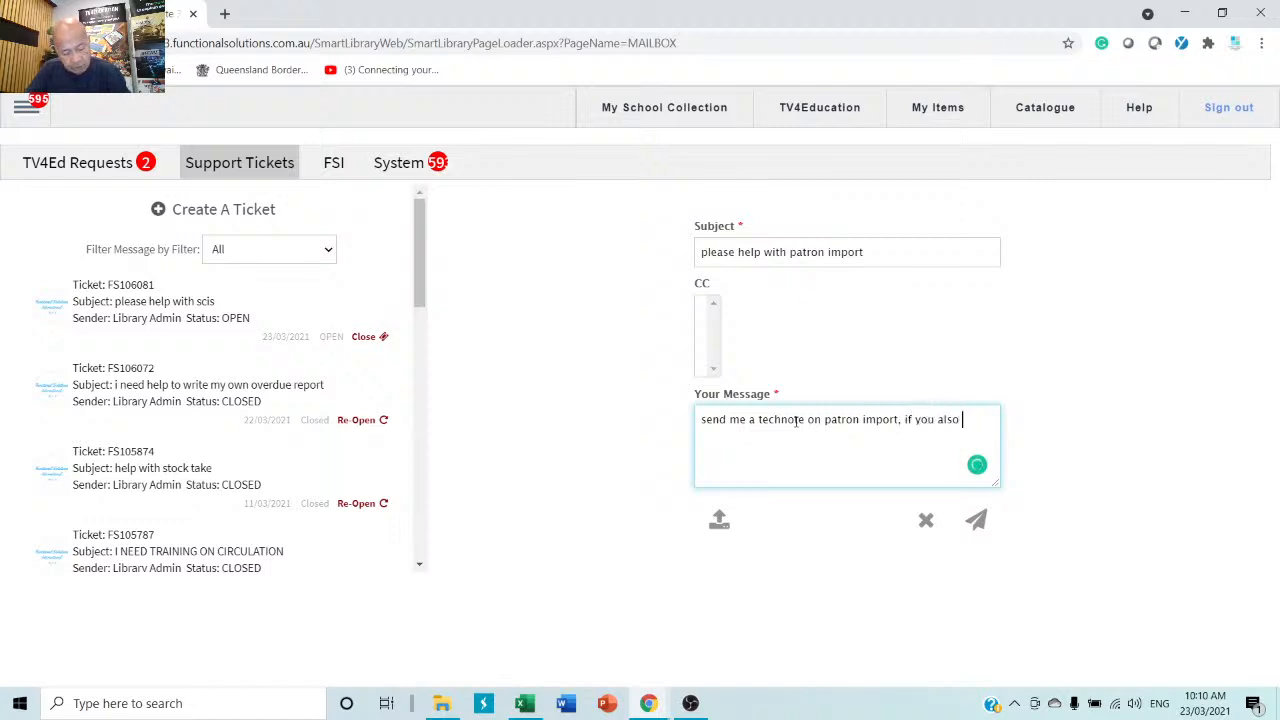
type("have a")
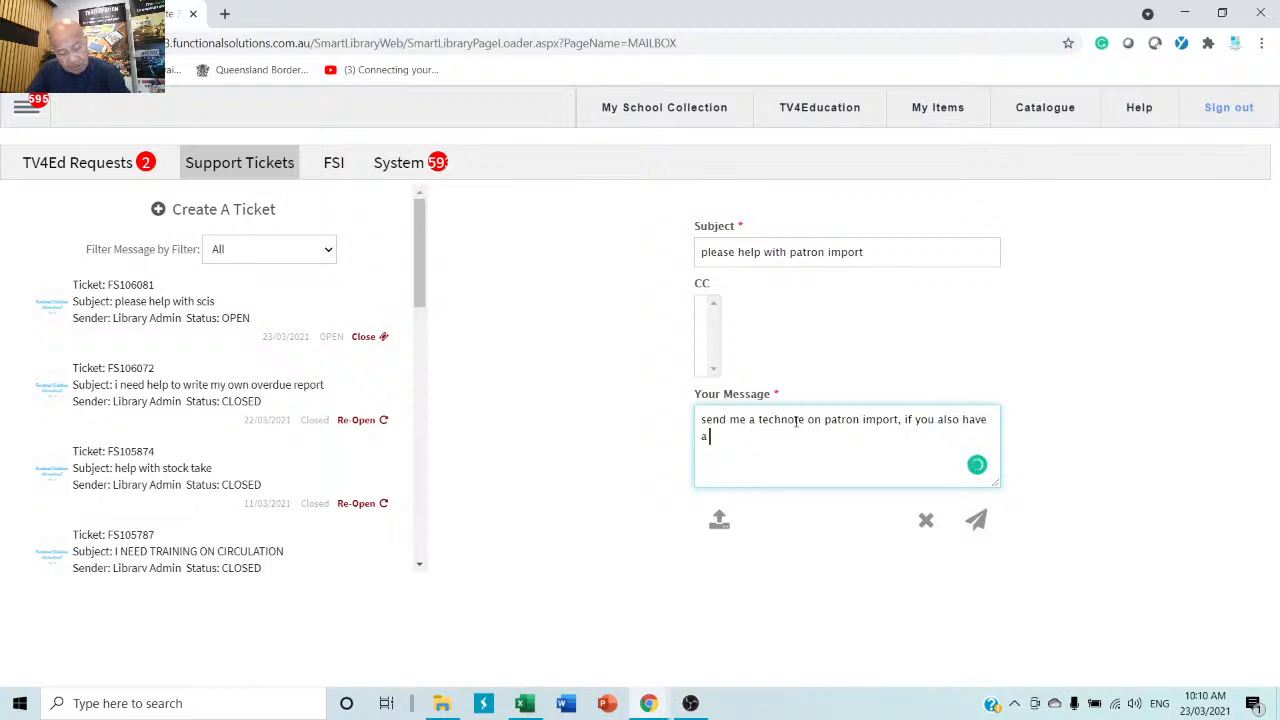
type(" video that would")
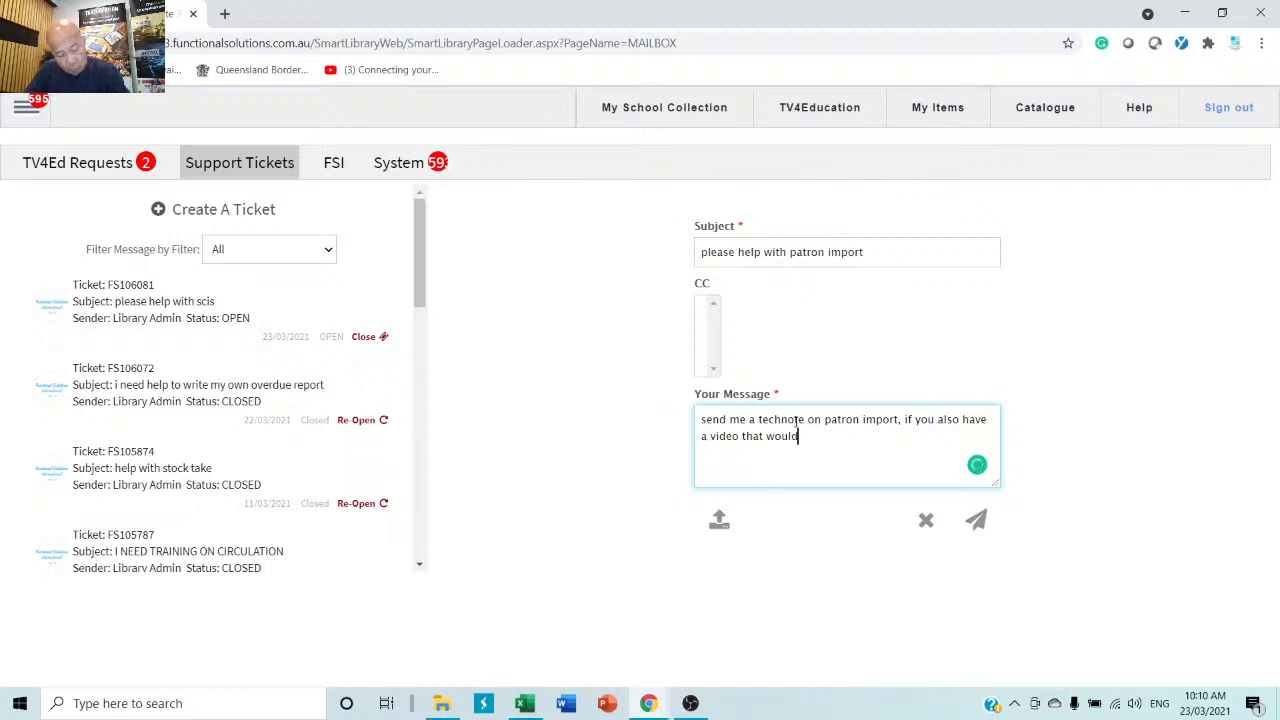
type(" be great.")
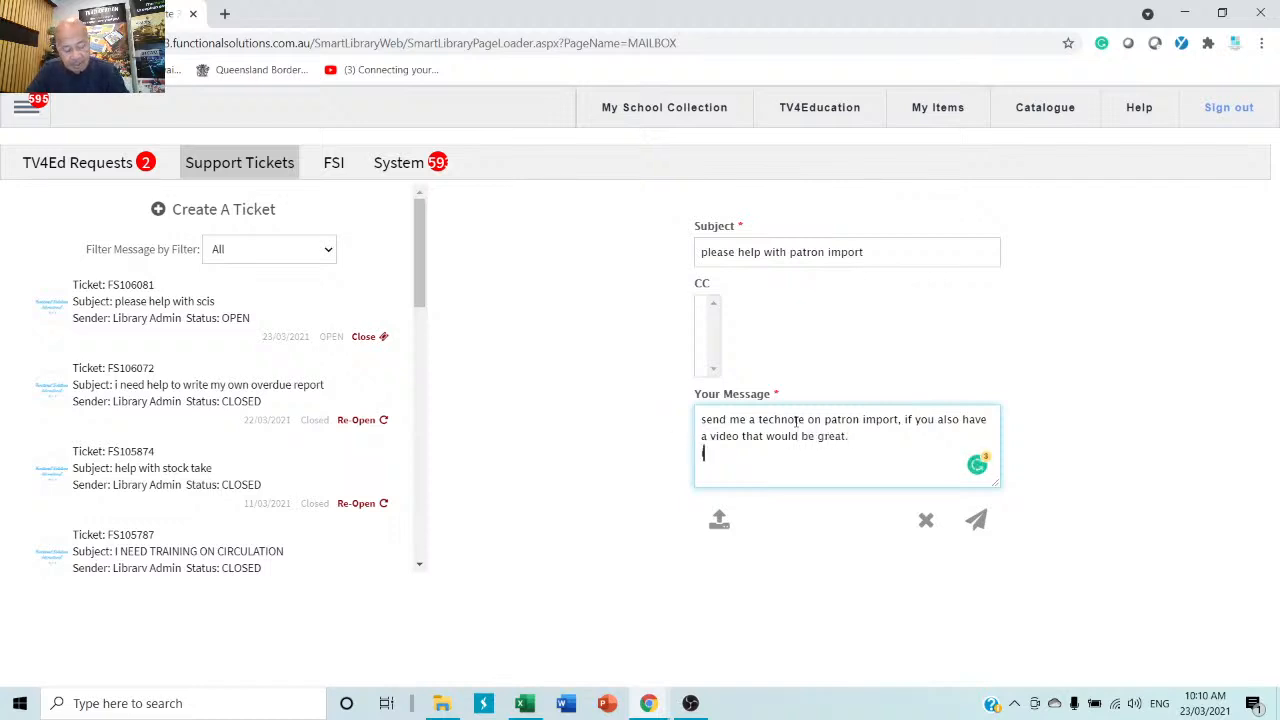
type("if i have")
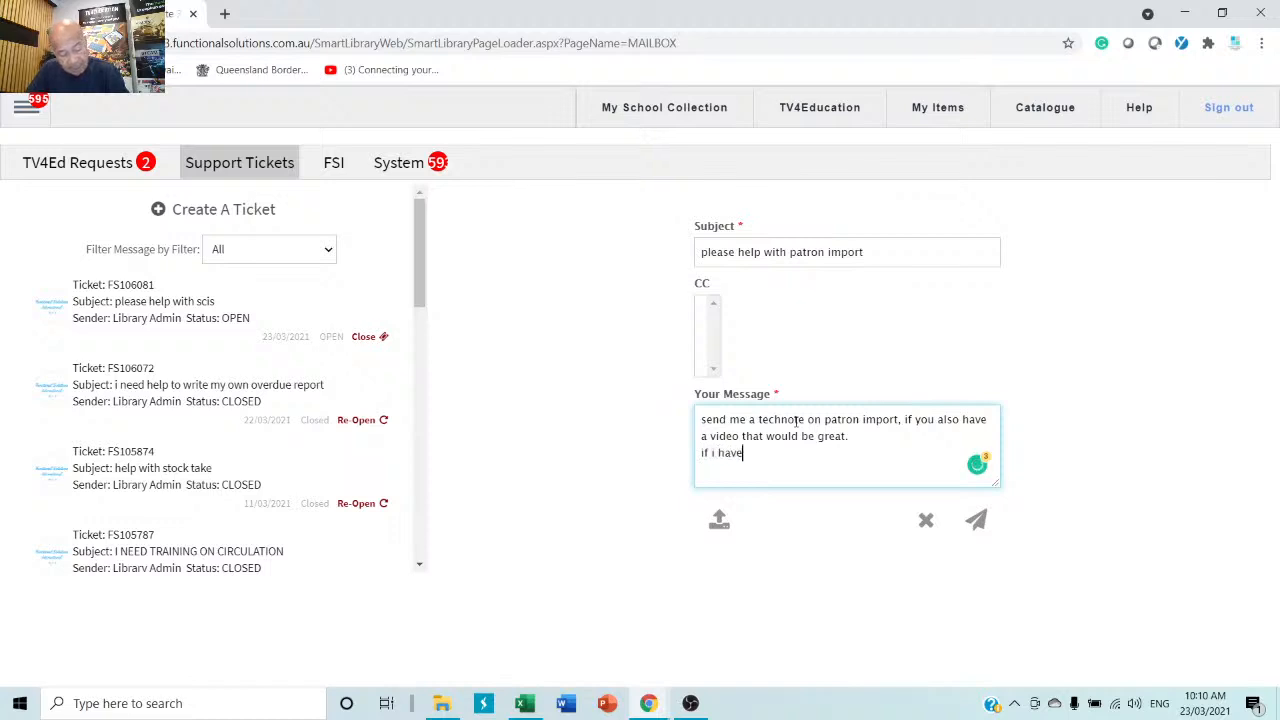
type(" issues ")
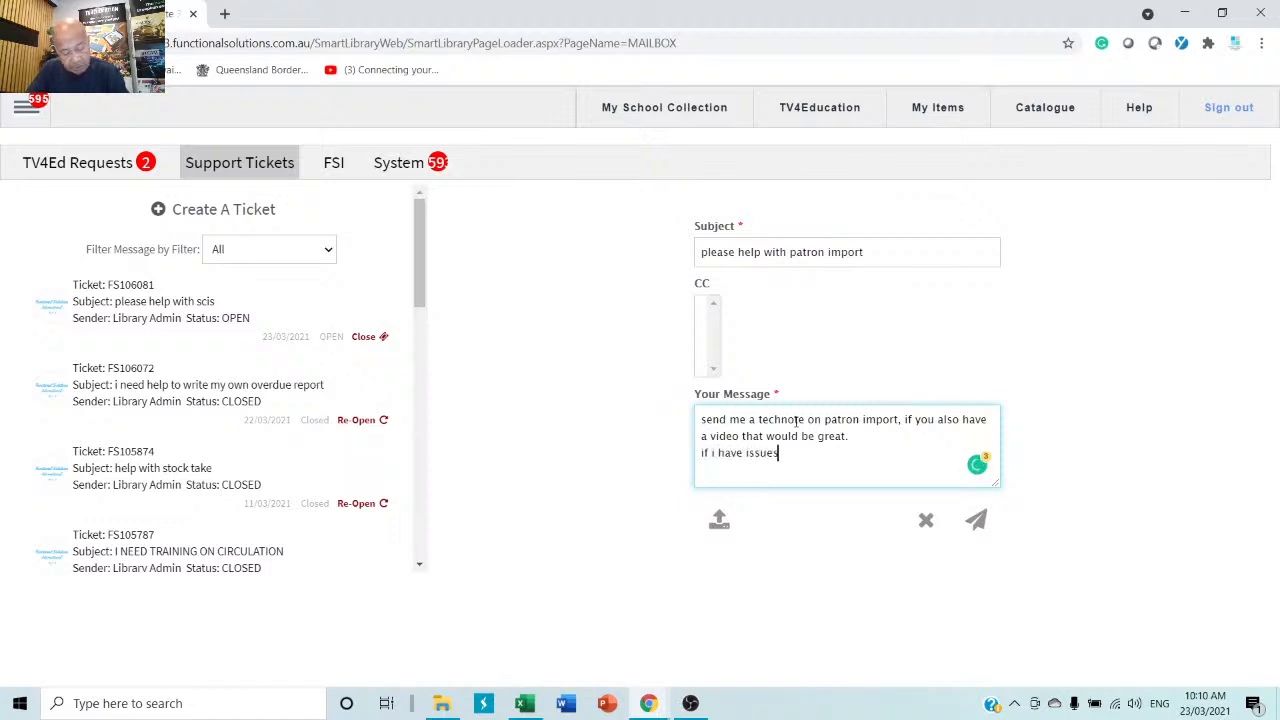
type(", i will cr")
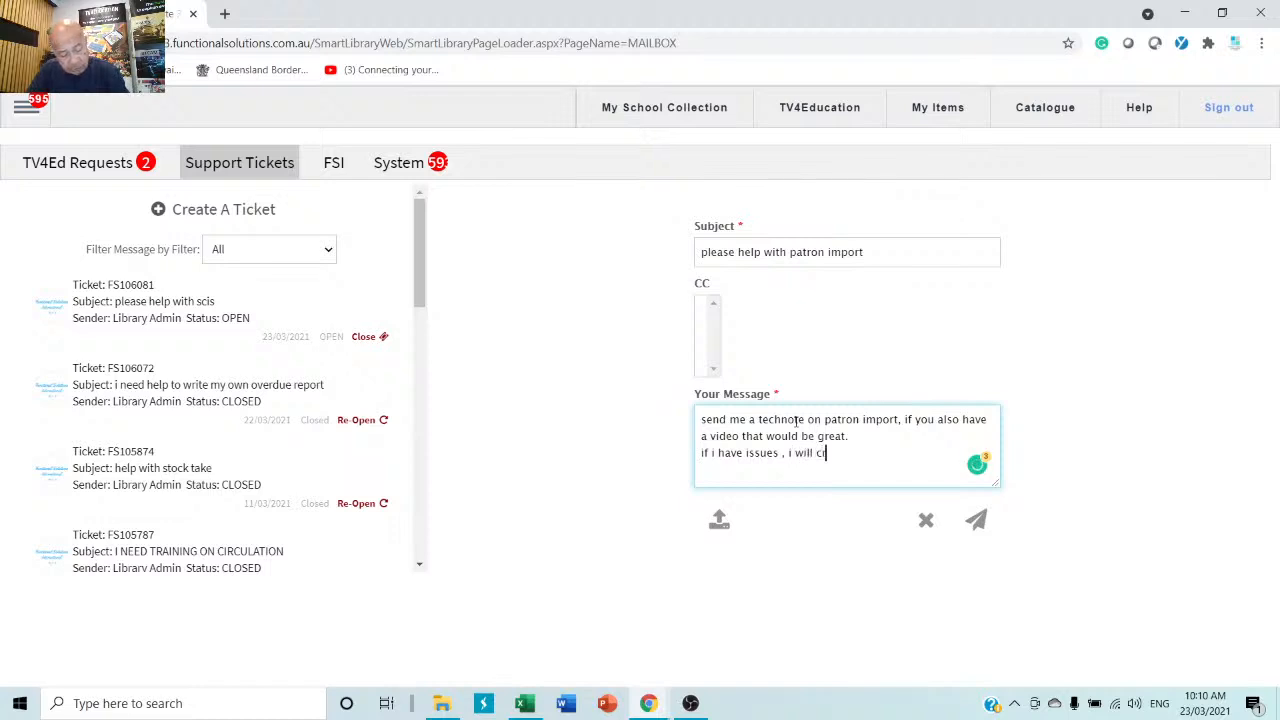
type("eate another tic")
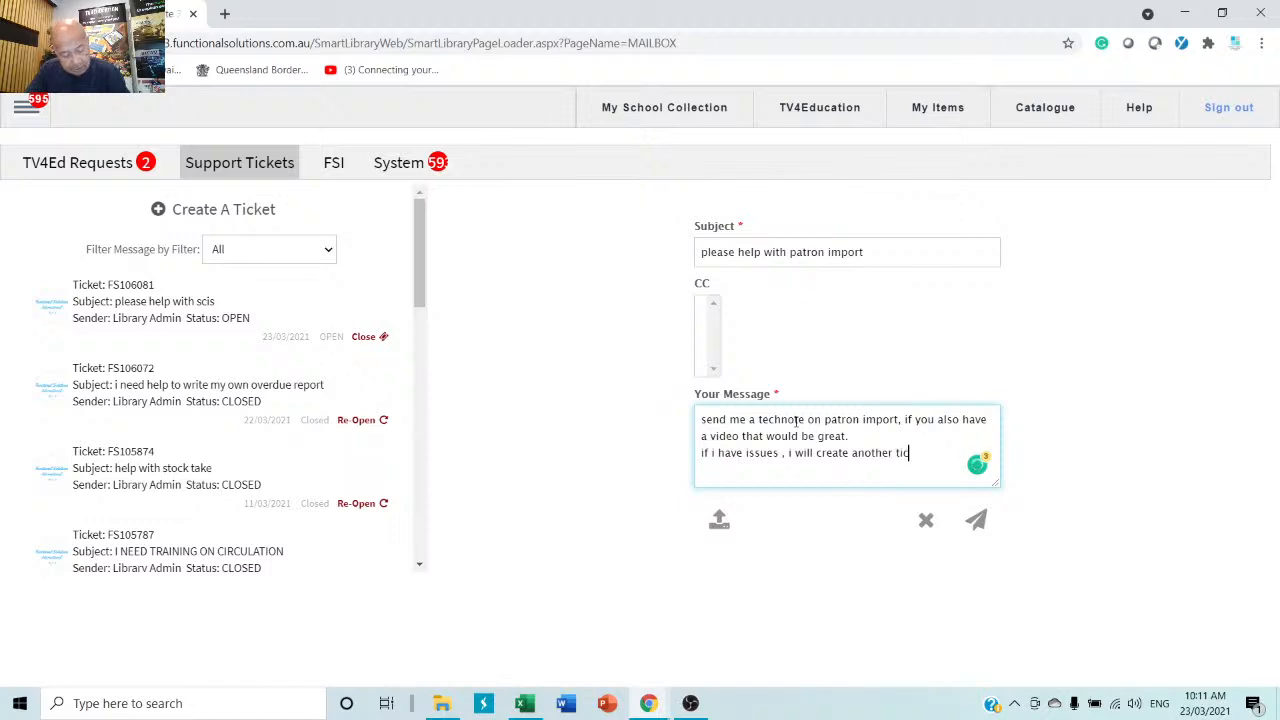
type("ket for y")
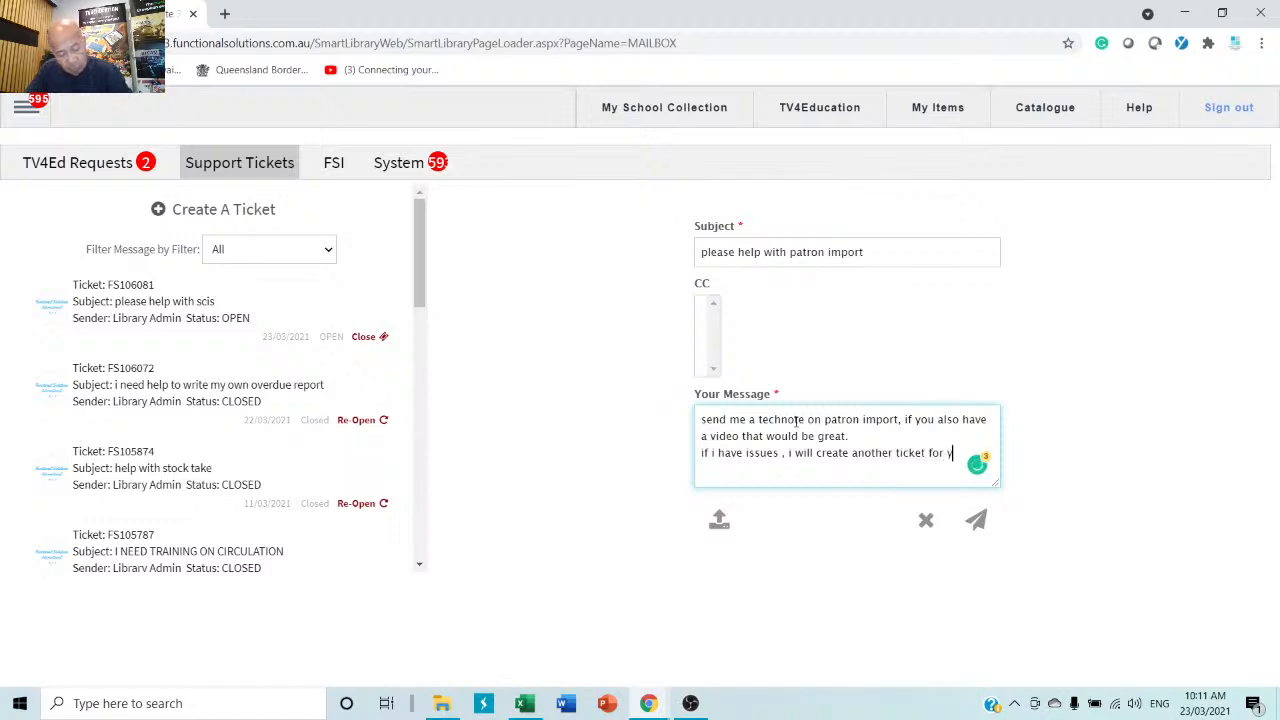
type("ou to walk")
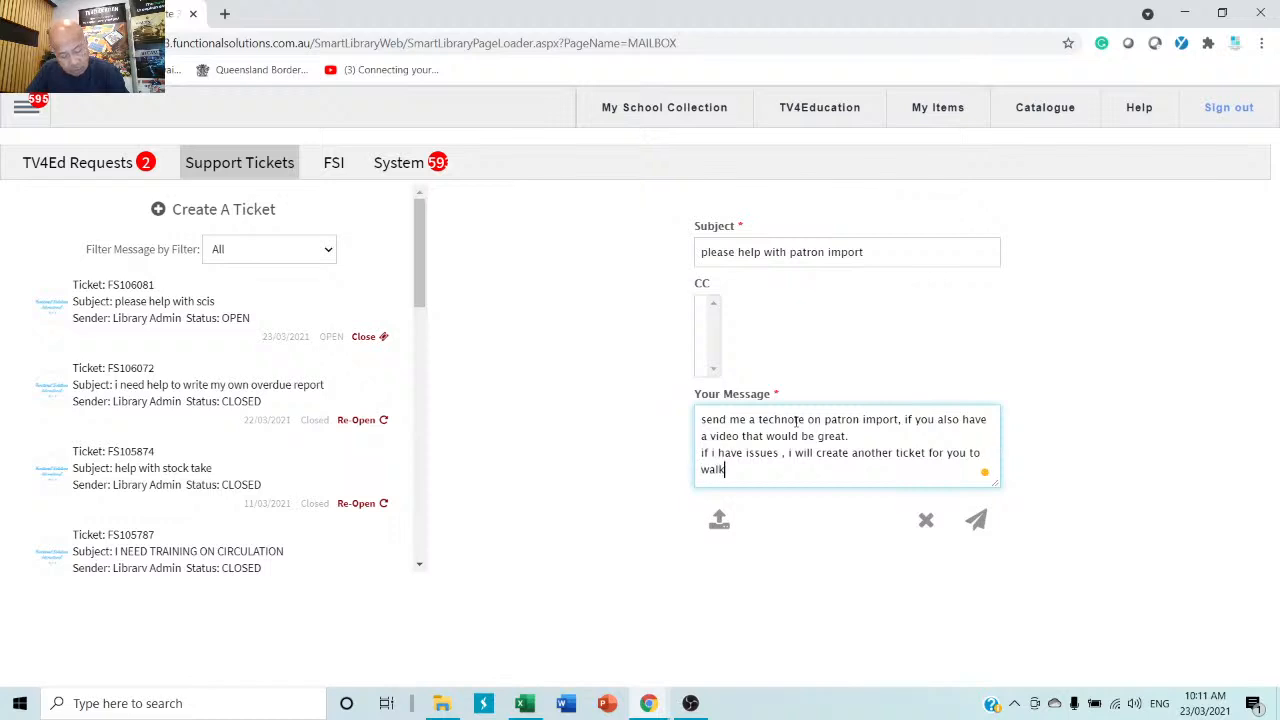
type(" me thro")
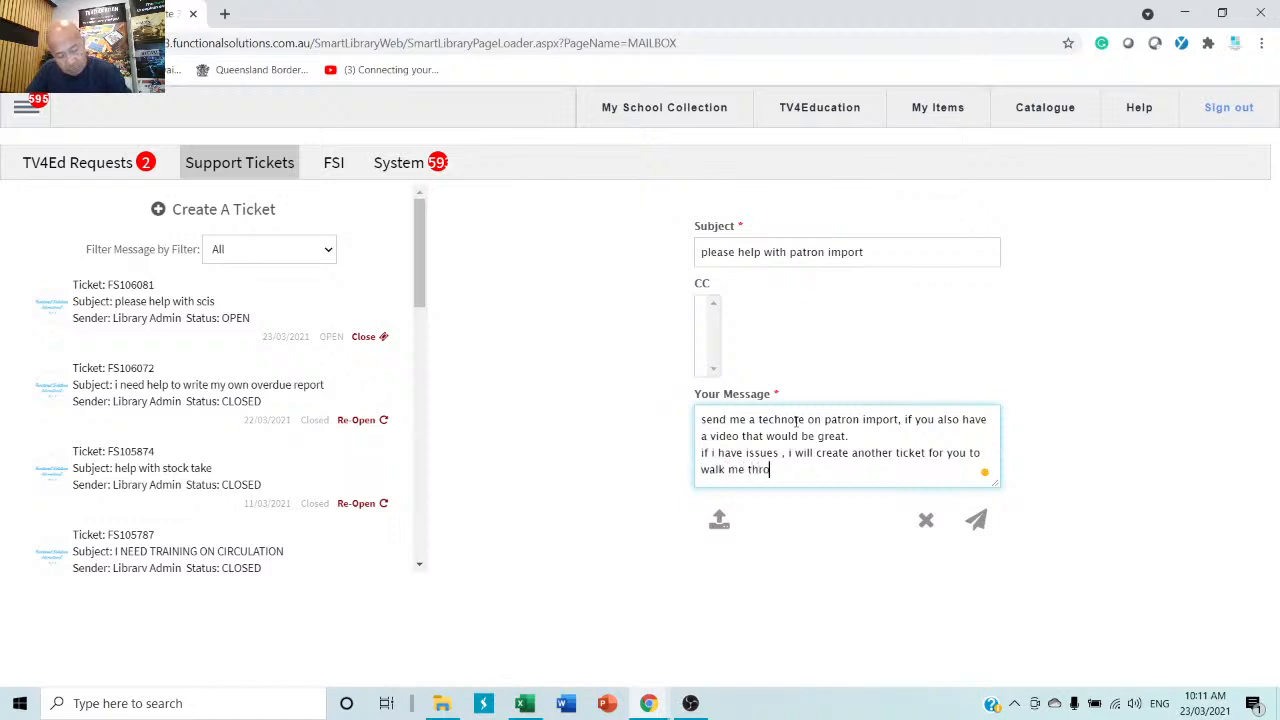
type("ugh")
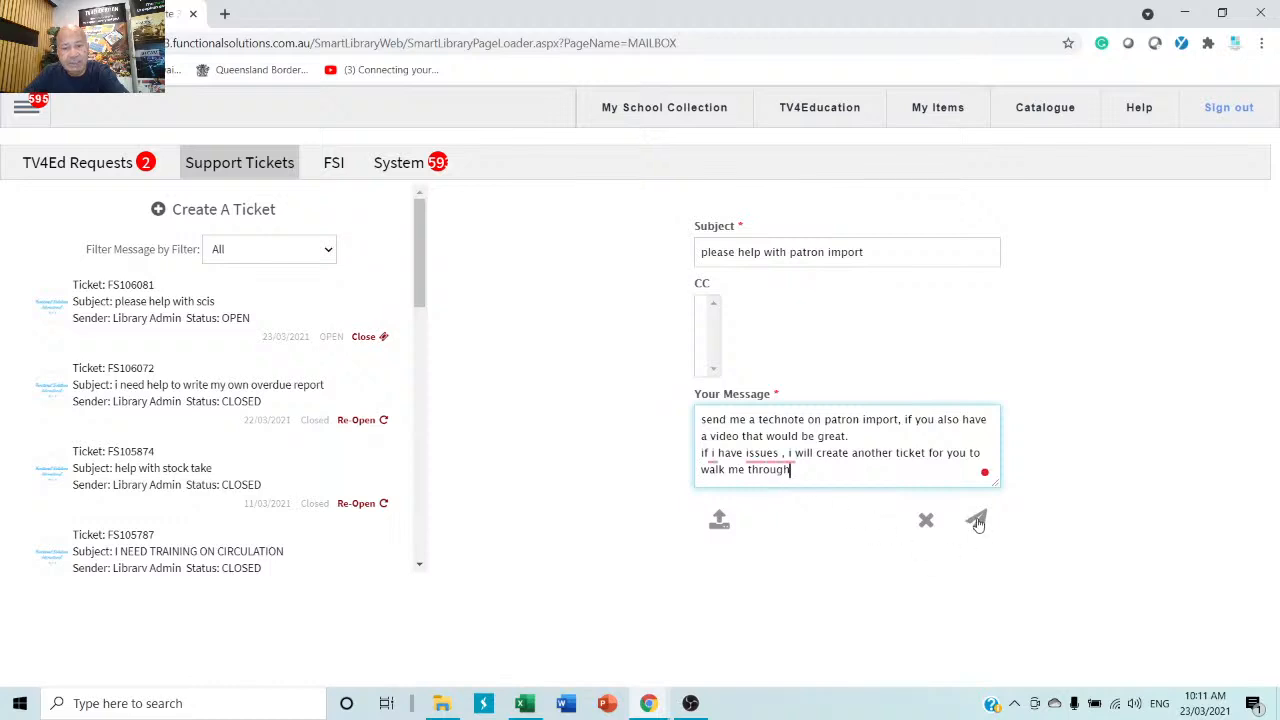
Submit the patron import support ticket.
left_click(976, 521)
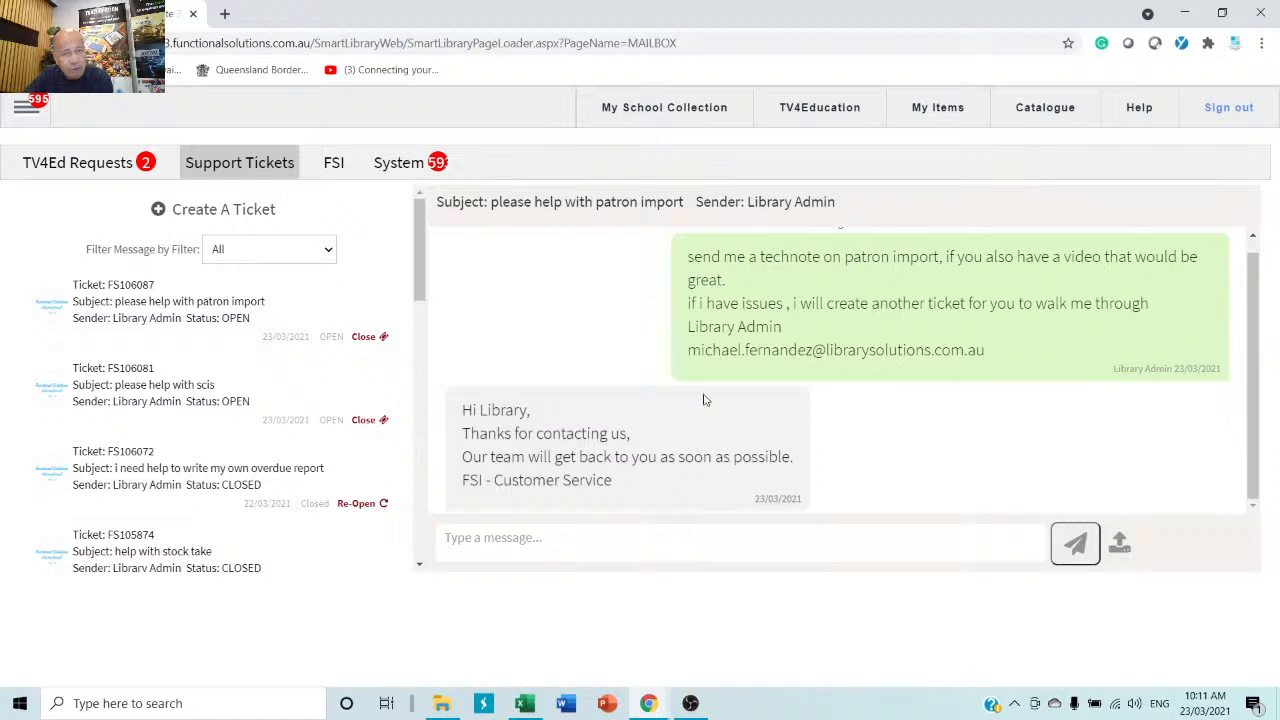
Go to My School Collection from the top menu bar.
left_click(648, 118)
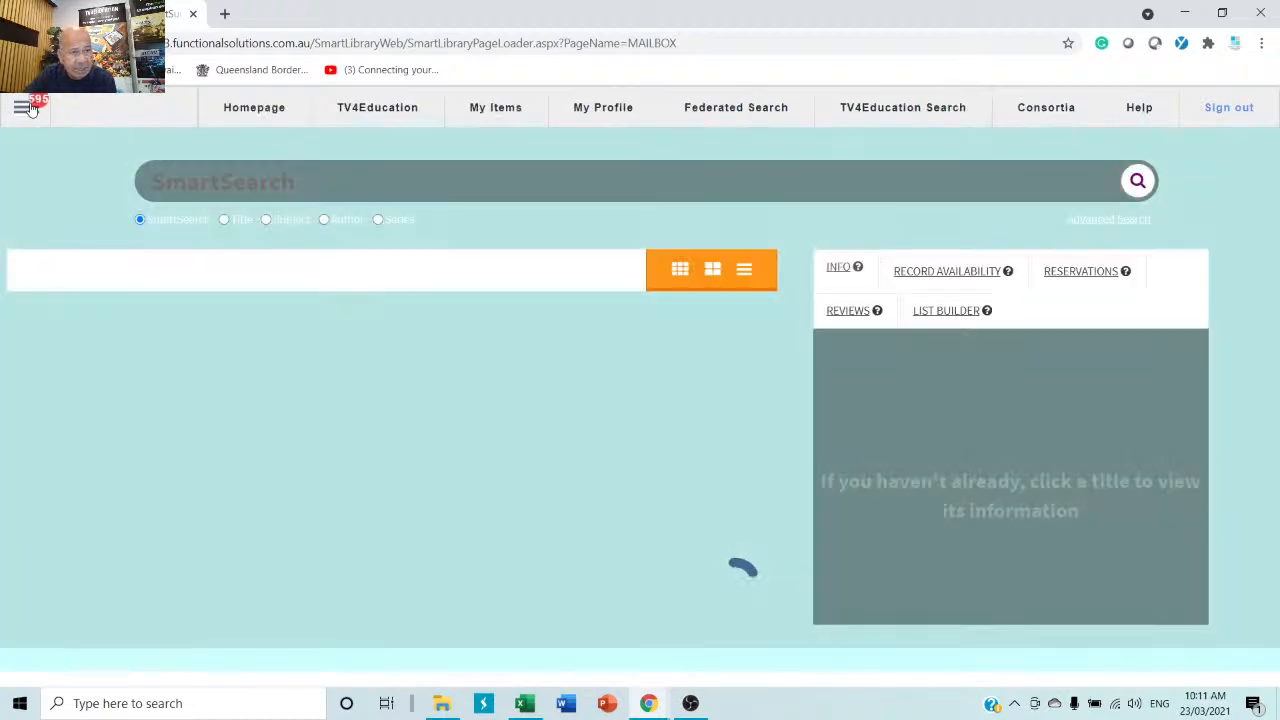
Find the student by surname in Patron Management and delete the patron record.
left_click(30, 108)
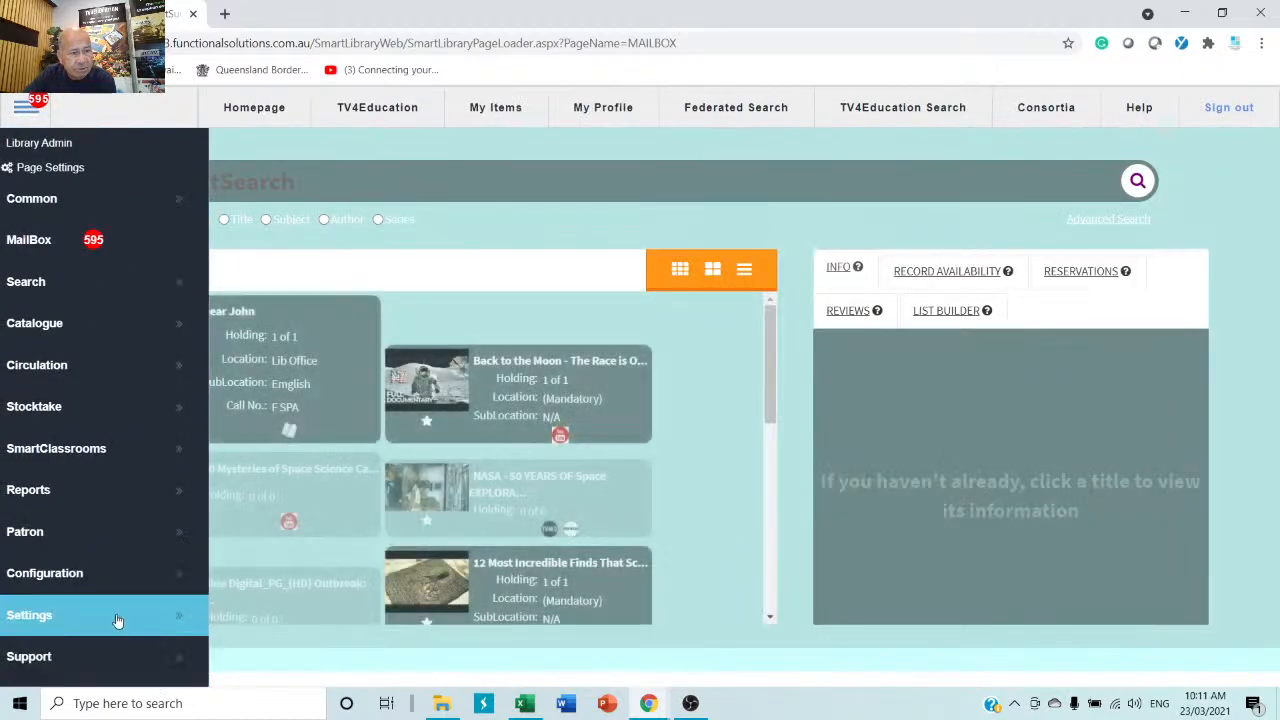
mouse_move(84, 543)
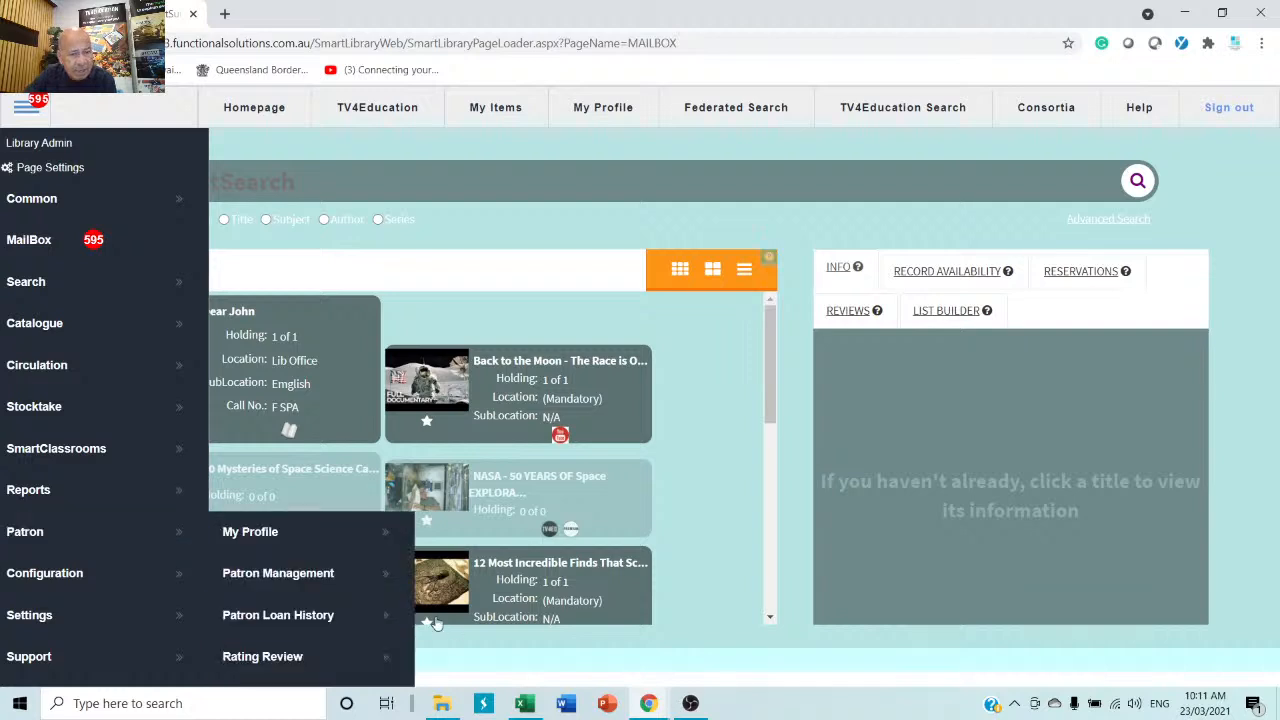
left_click(314, 586)
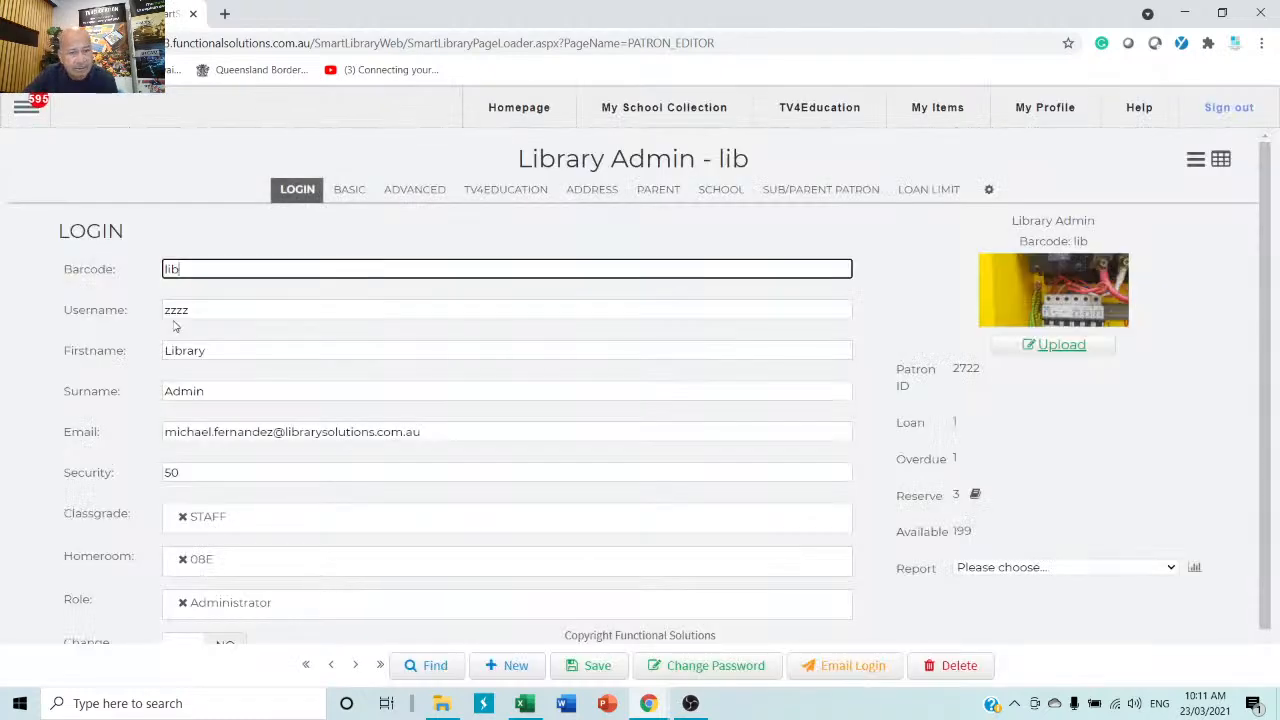
left_click(428, 668)
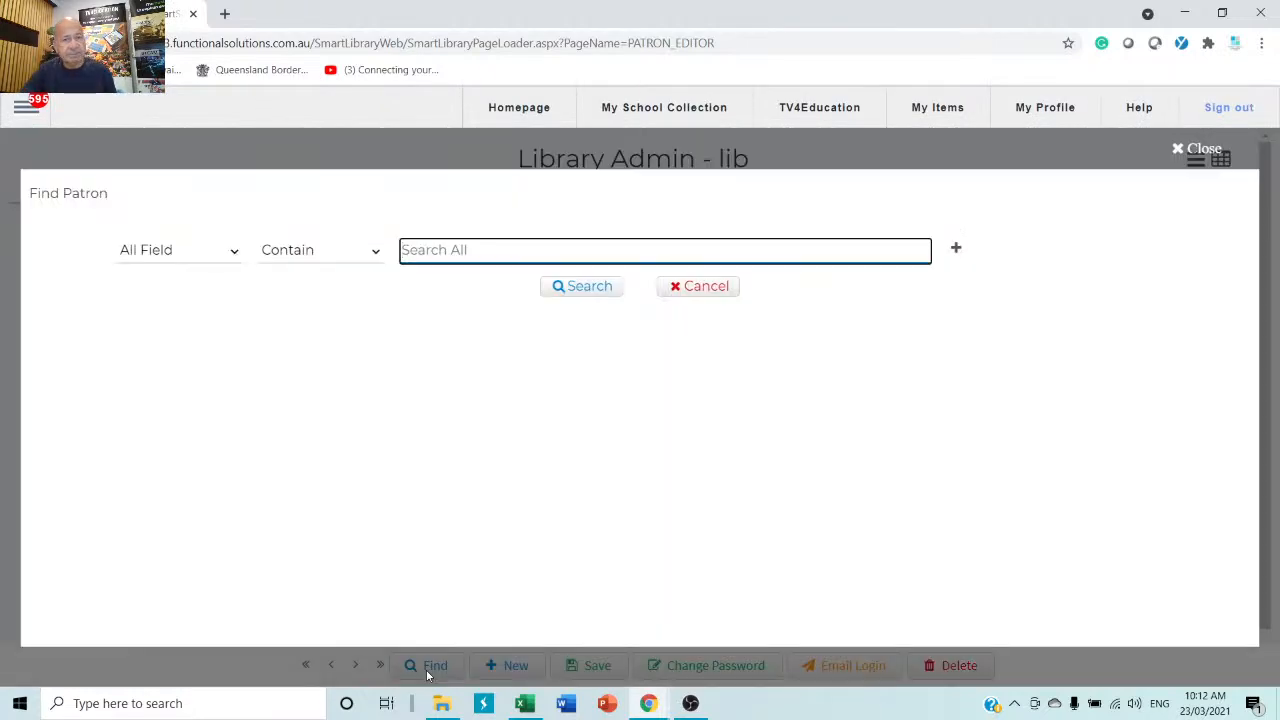
type("kunowski")
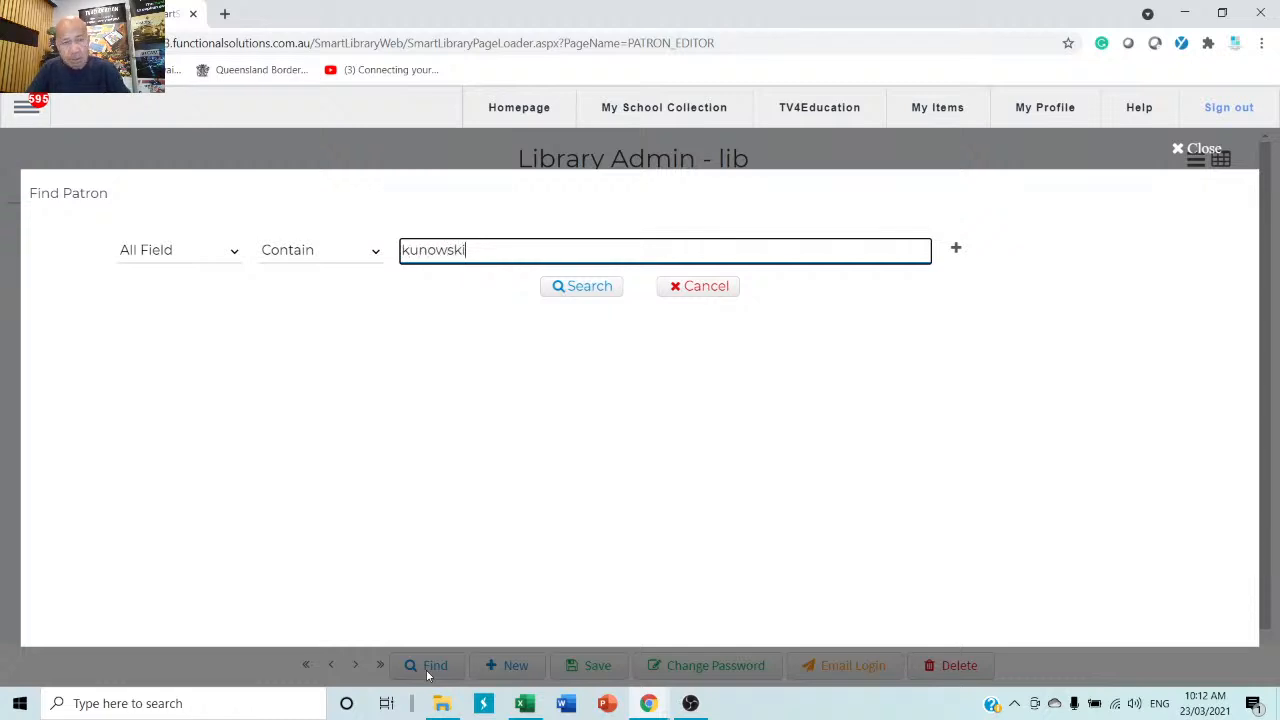
key("Return")
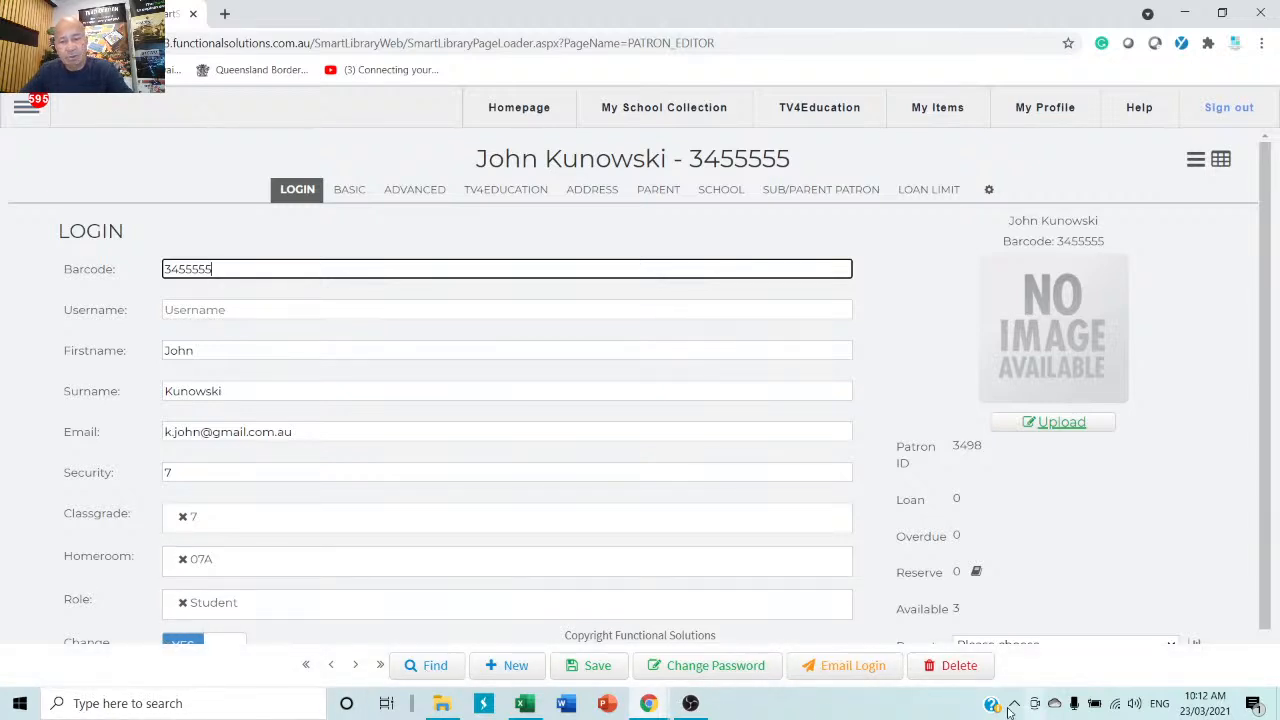
left_click(957, 666)
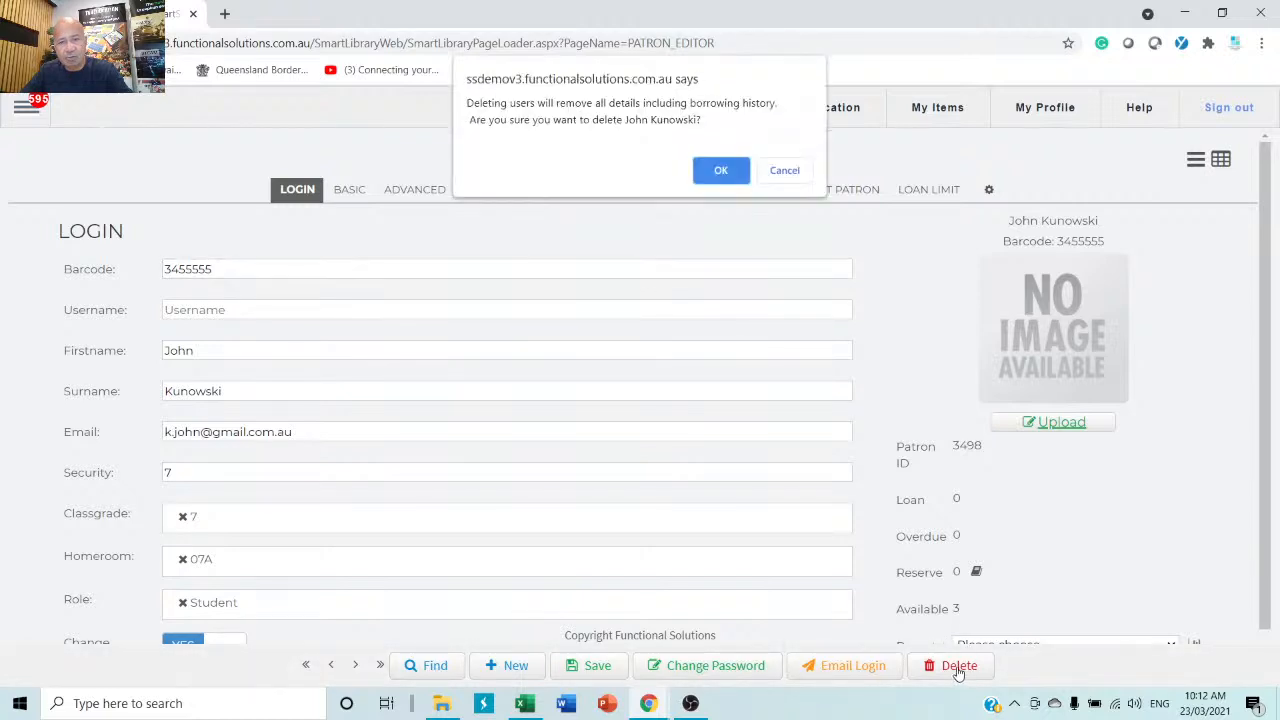
left_click(719, 171)
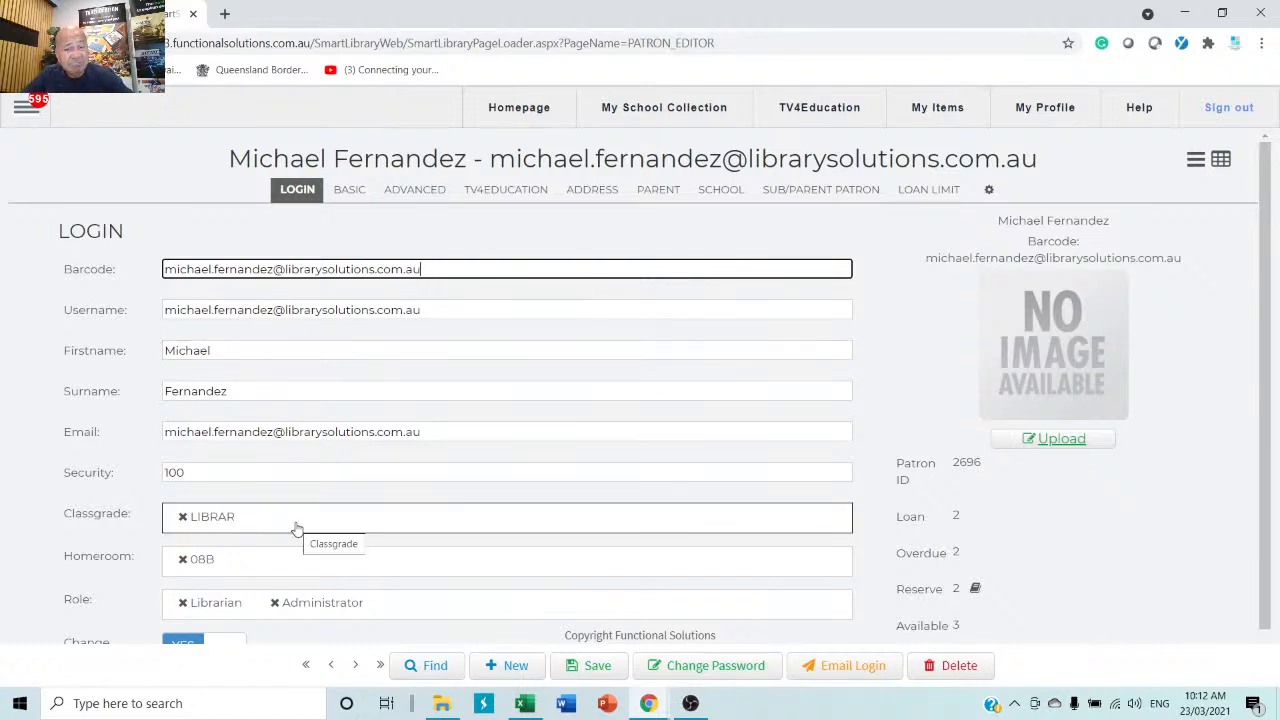
Open Smart Patron Import from the Patron menu and look up its help.
left_click(26, 107)
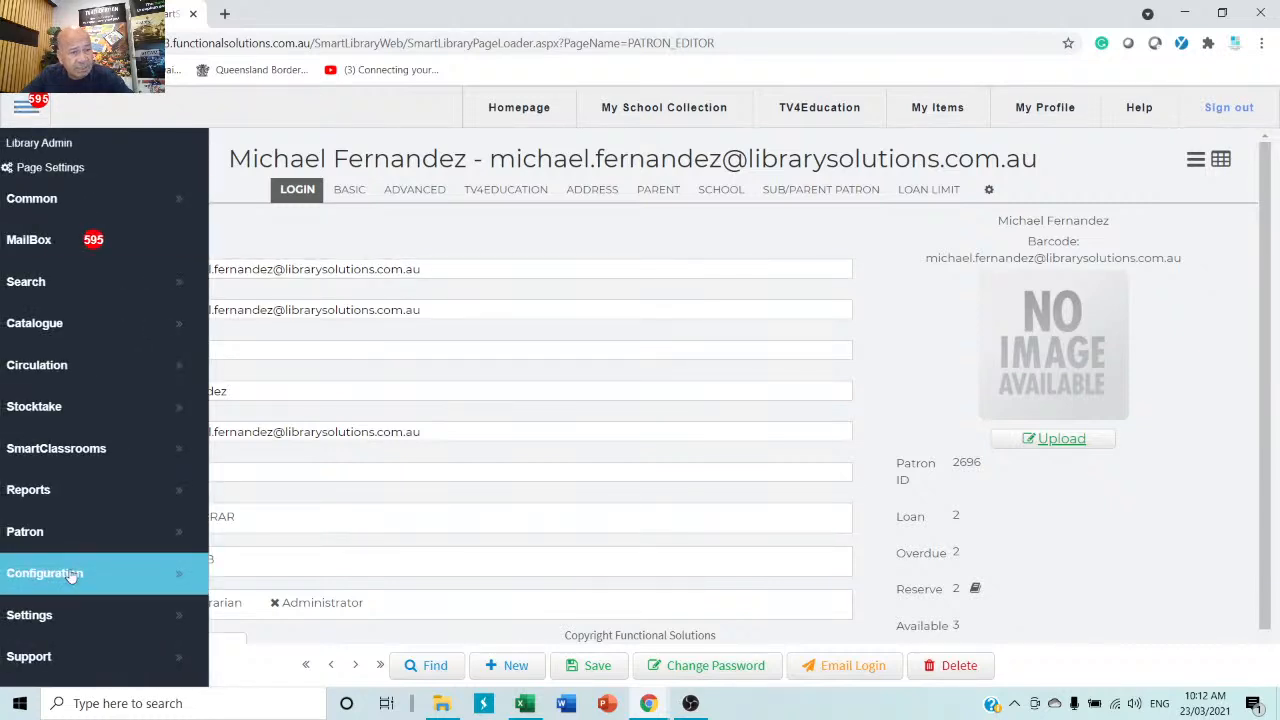
left_click(105, 535)
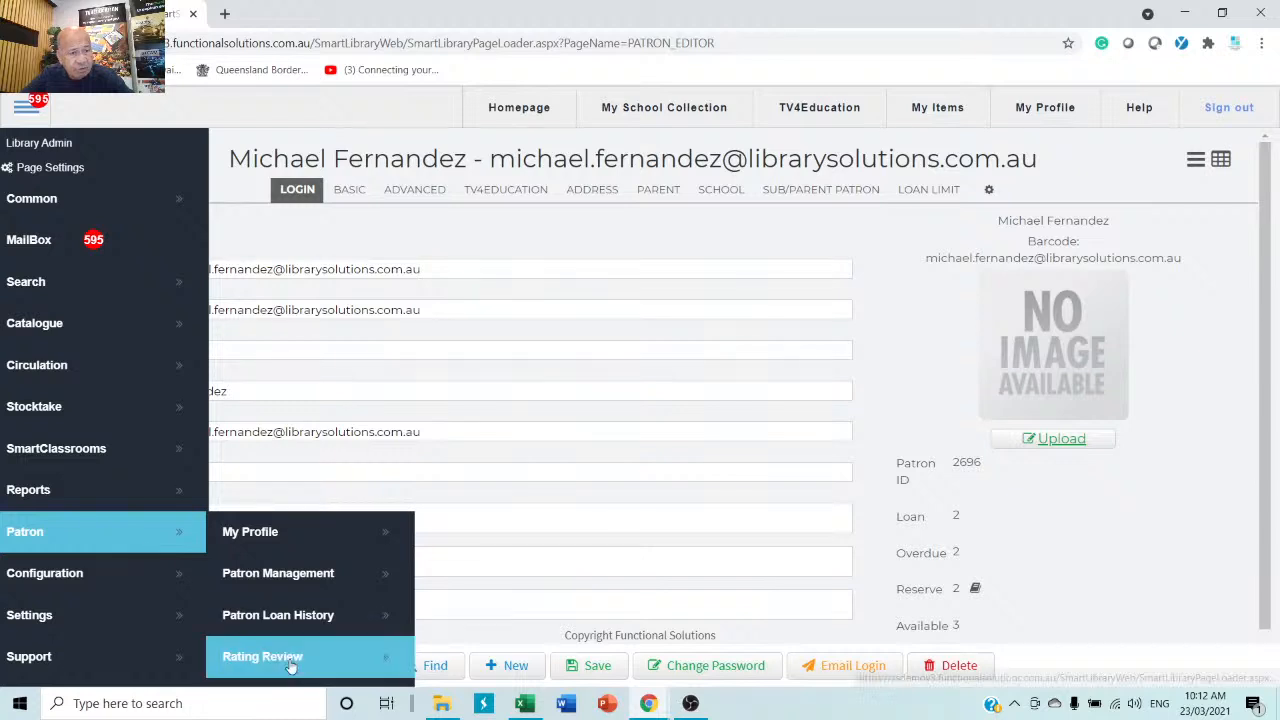
scroll(286, 614, "down", 3)
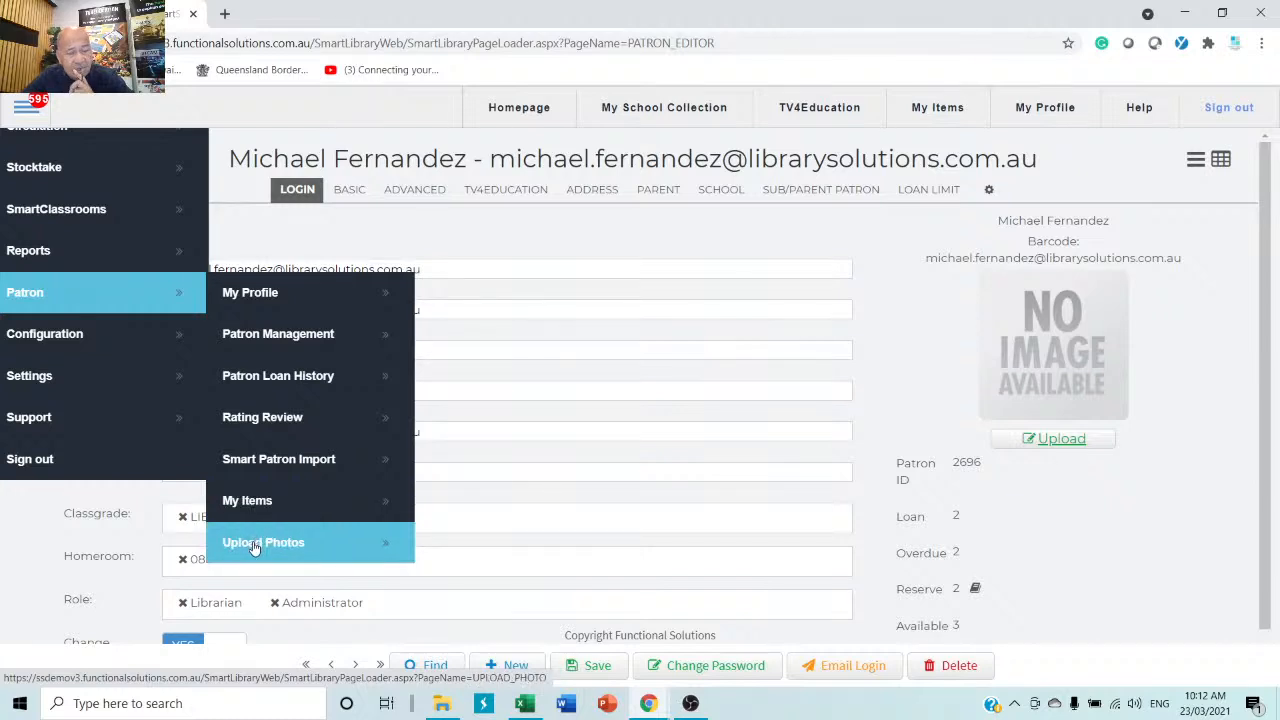
left_click(294, 460)
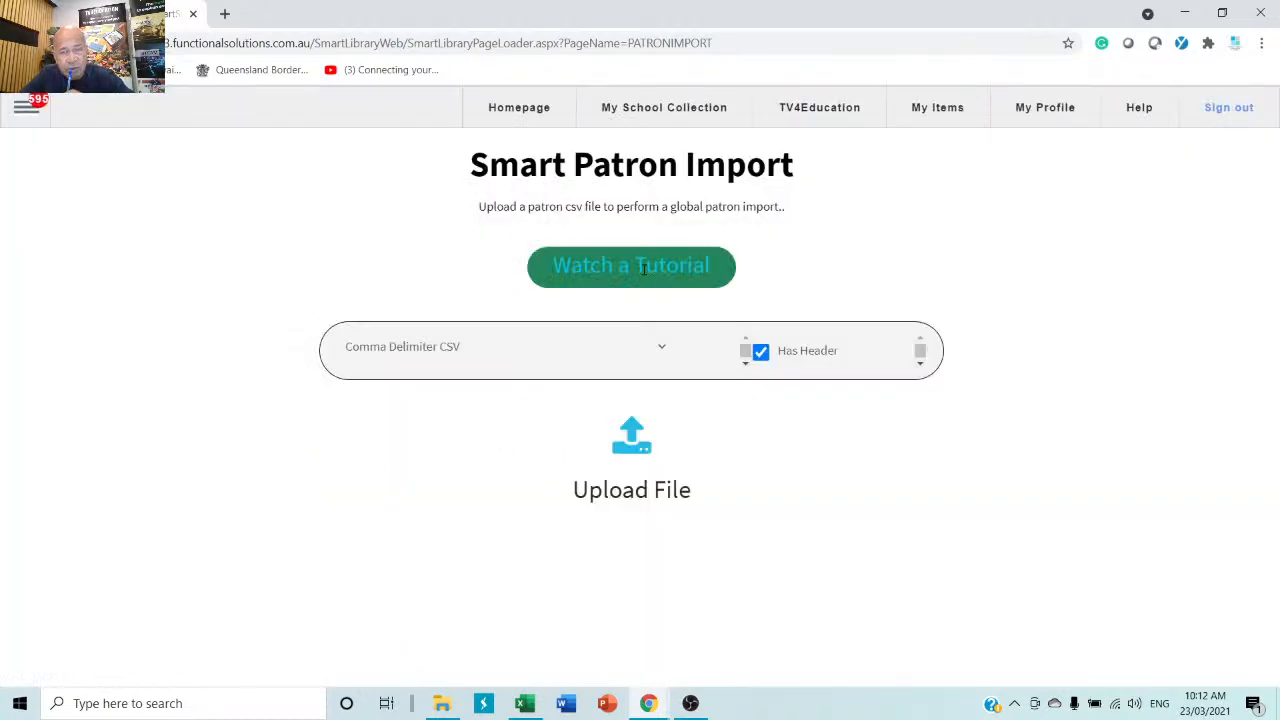
left_click(1139, 107)
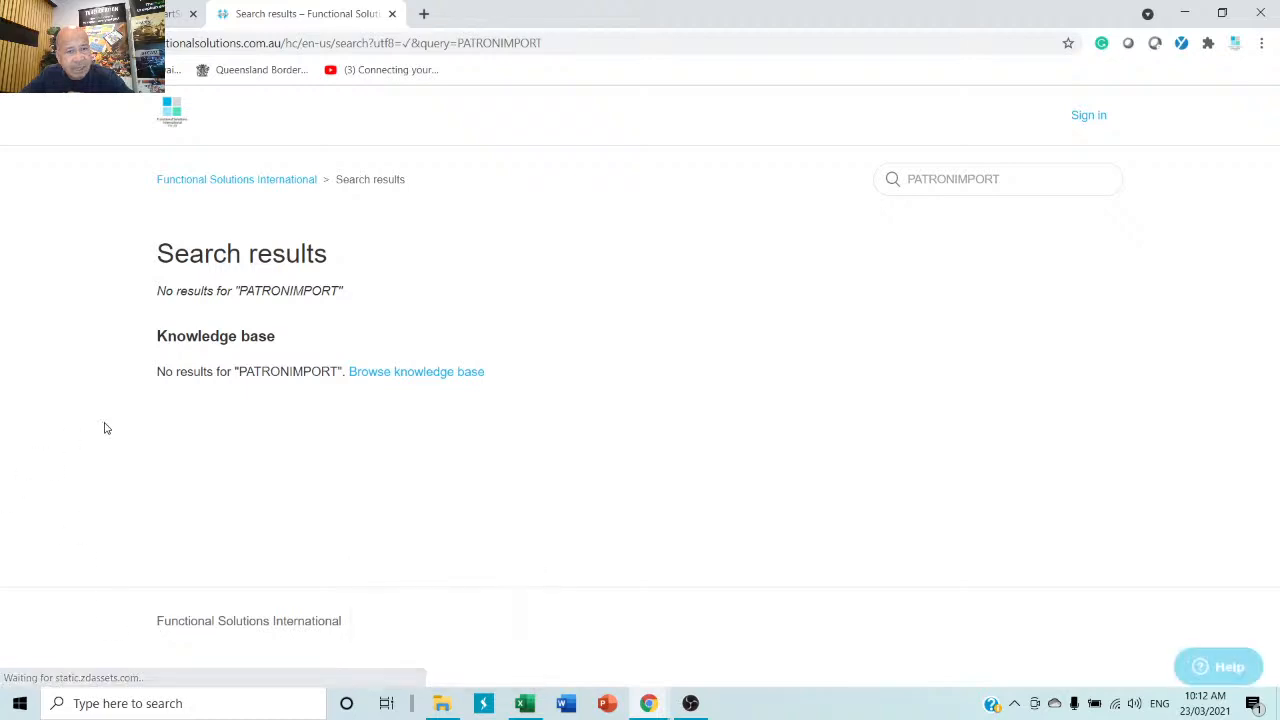
Browse the help knowledge base, then close the help tab and open a new browser tab.
left_click(434, 377)
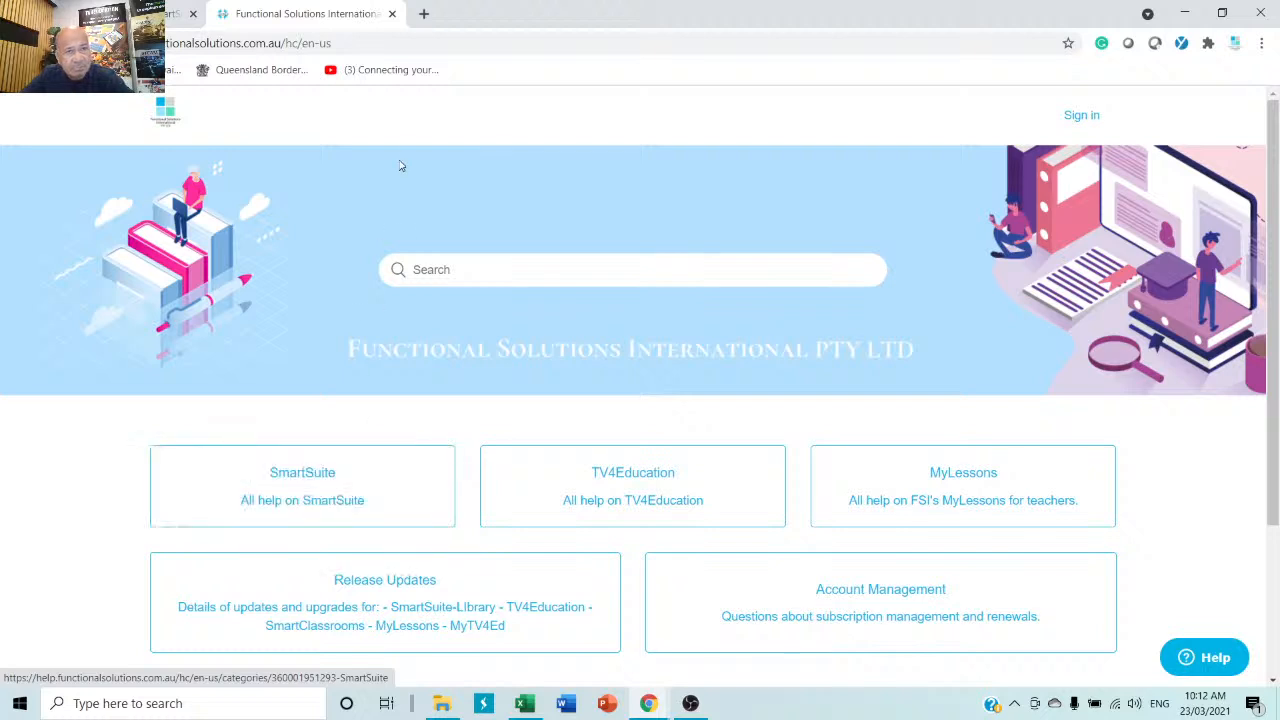
left_click(392, 14)
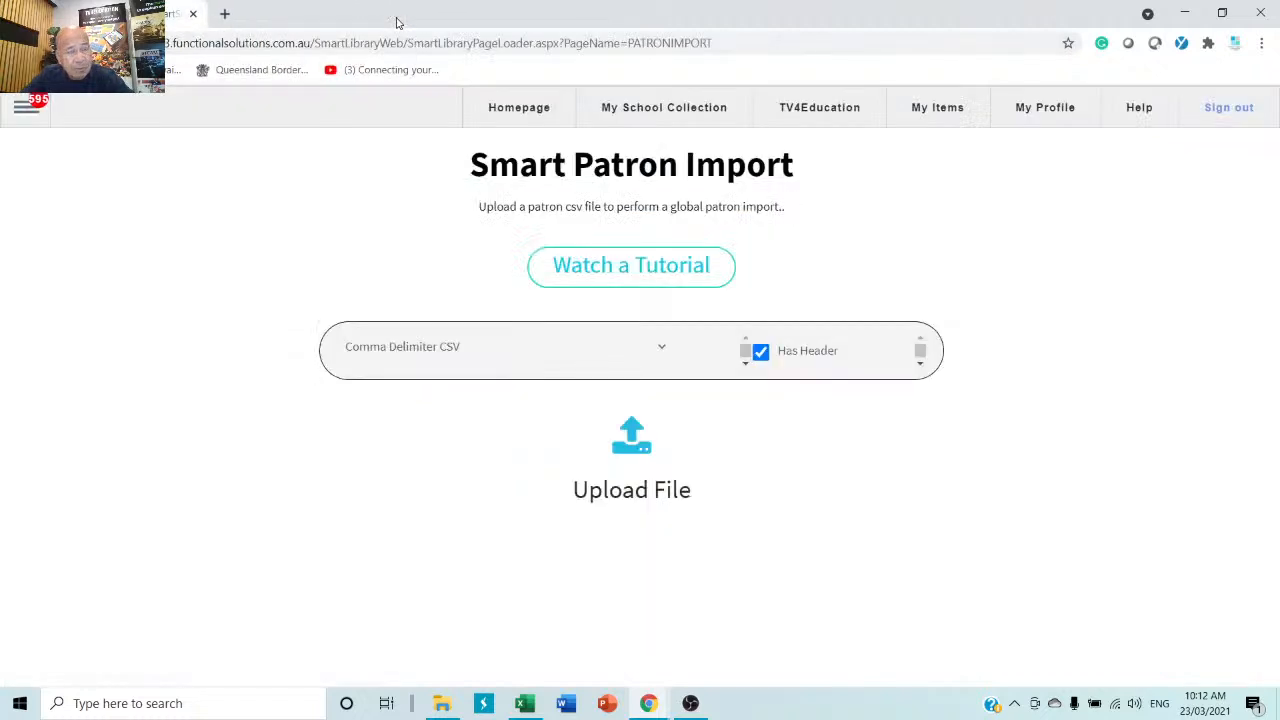
left_click(224, 14)
Go to YouTube and browse search results for 'smartsuite library'.
left_click(494, 40)
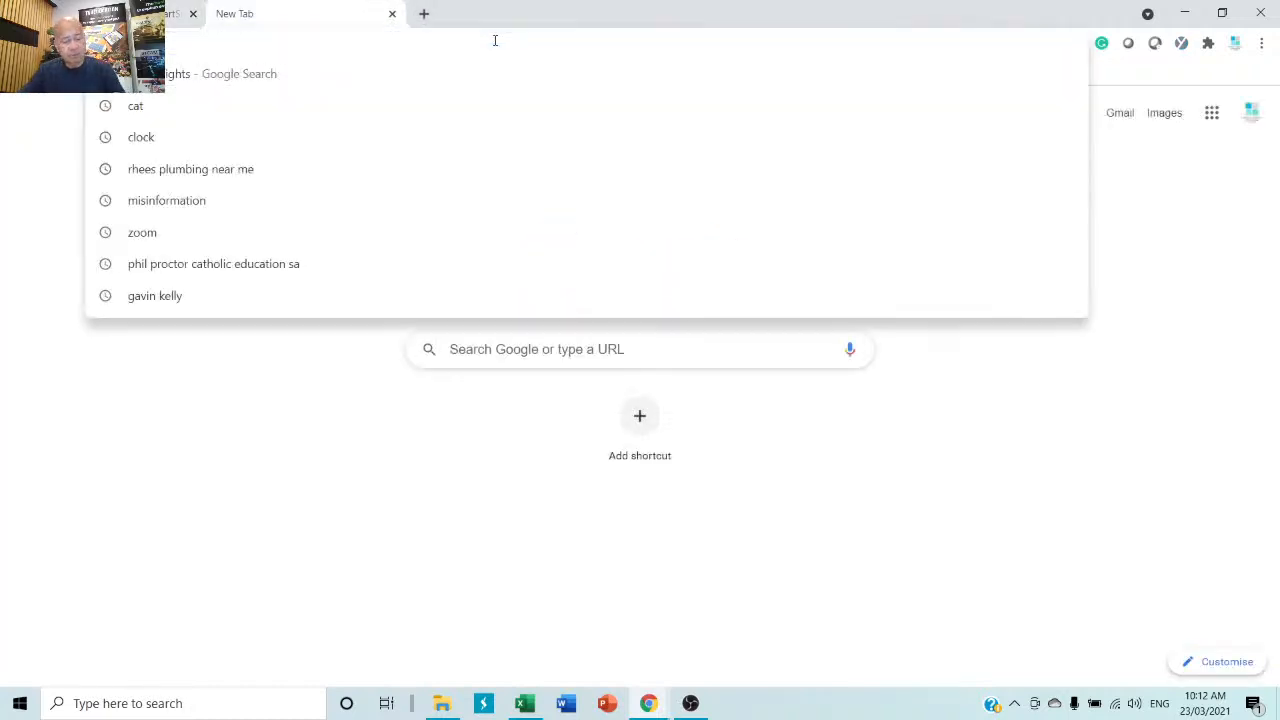
type("youtube")
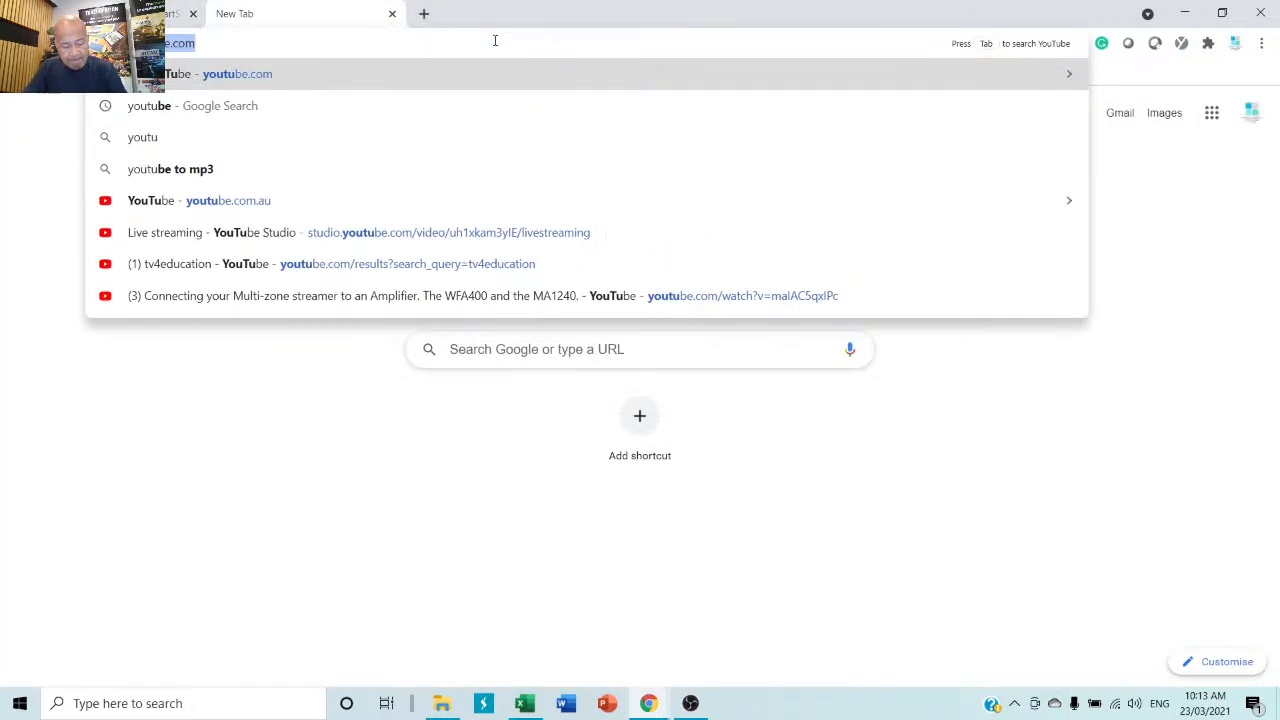
key("Return")
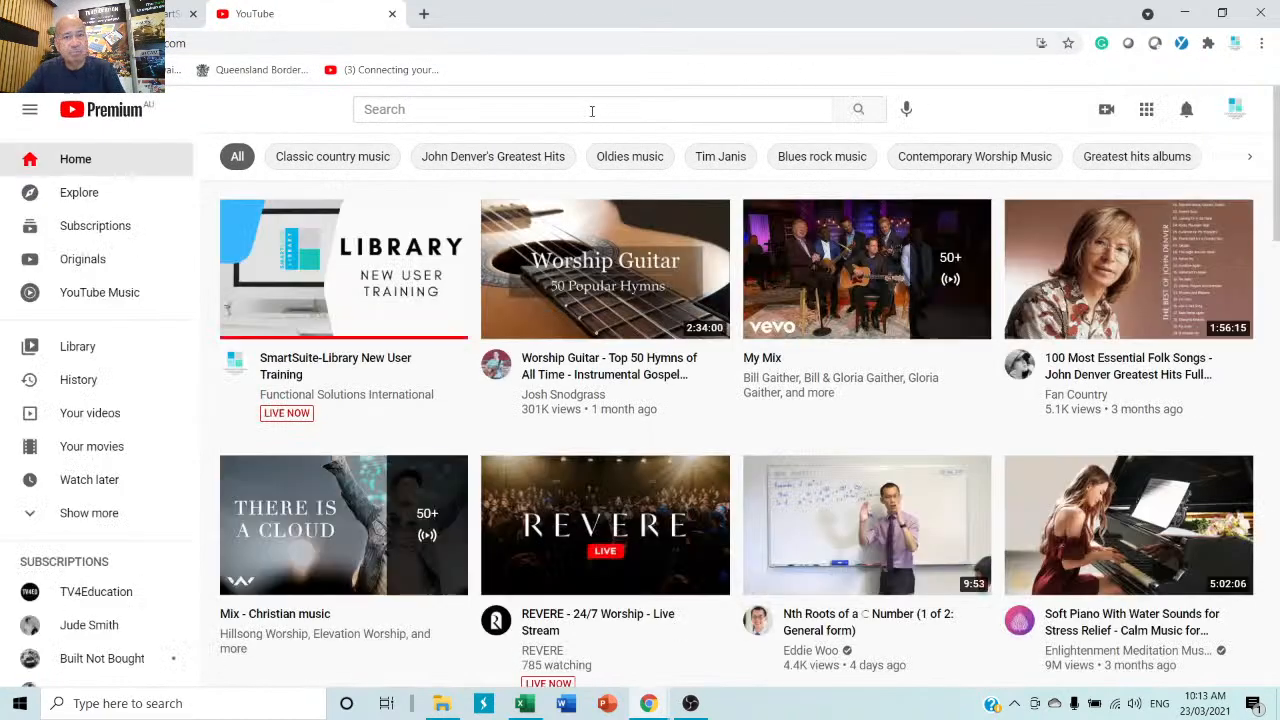
left_click(592, 110)
type("sm")
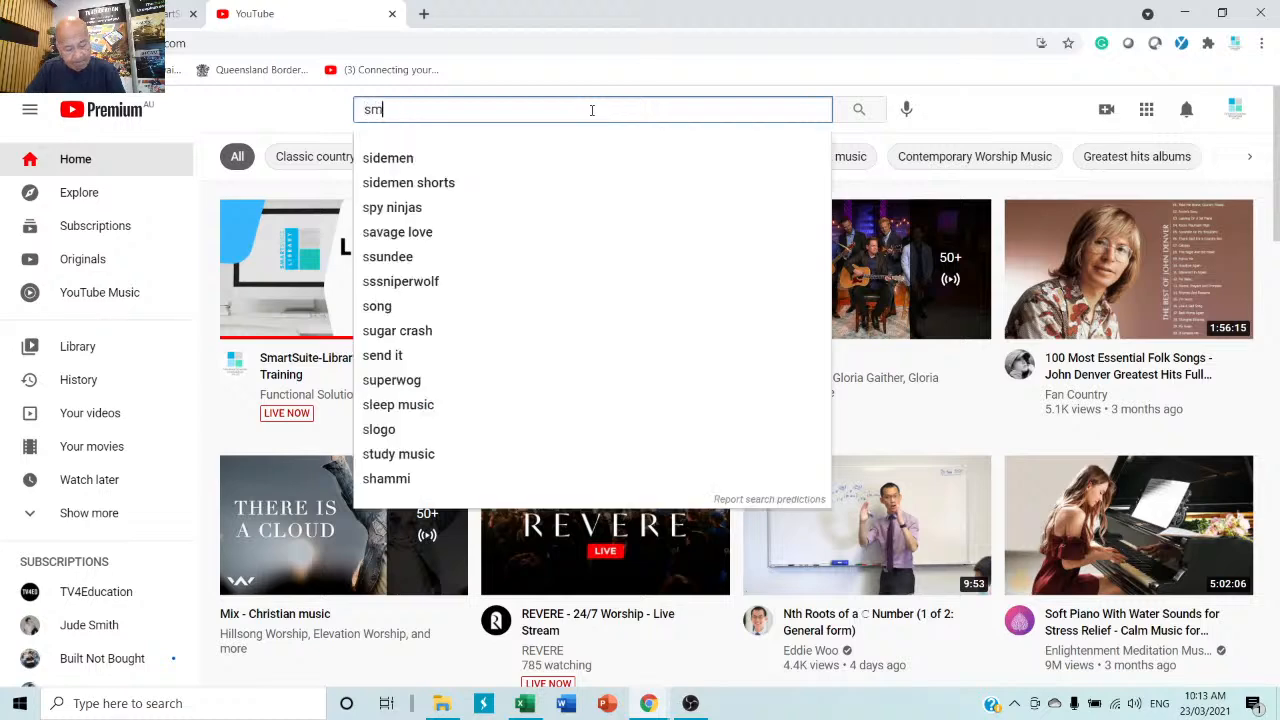
type("artsui")
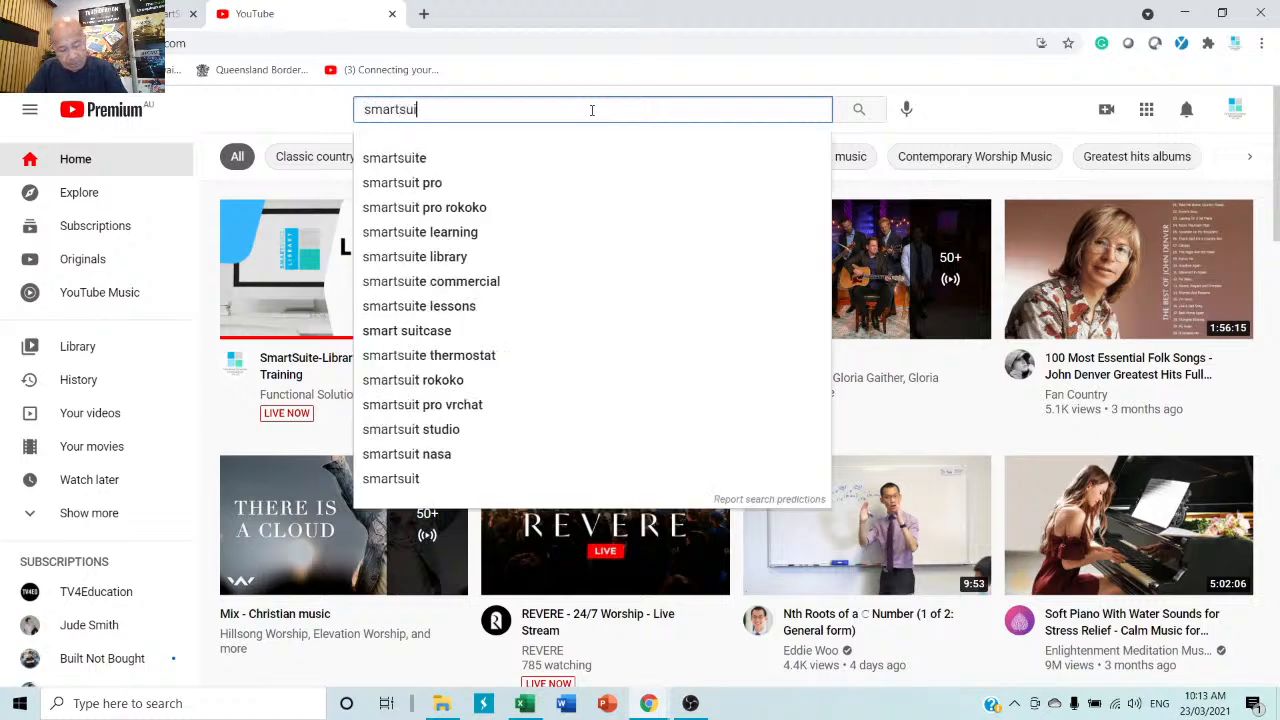
type("te l")
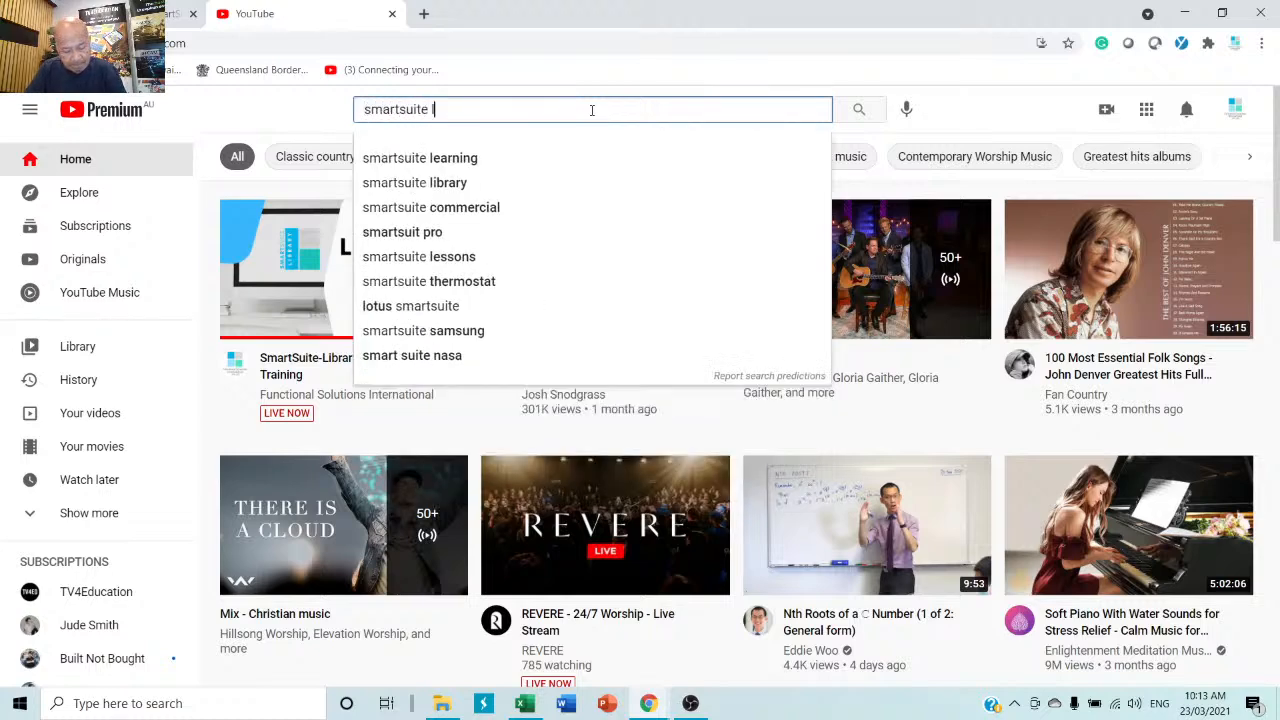
type("ibrary")
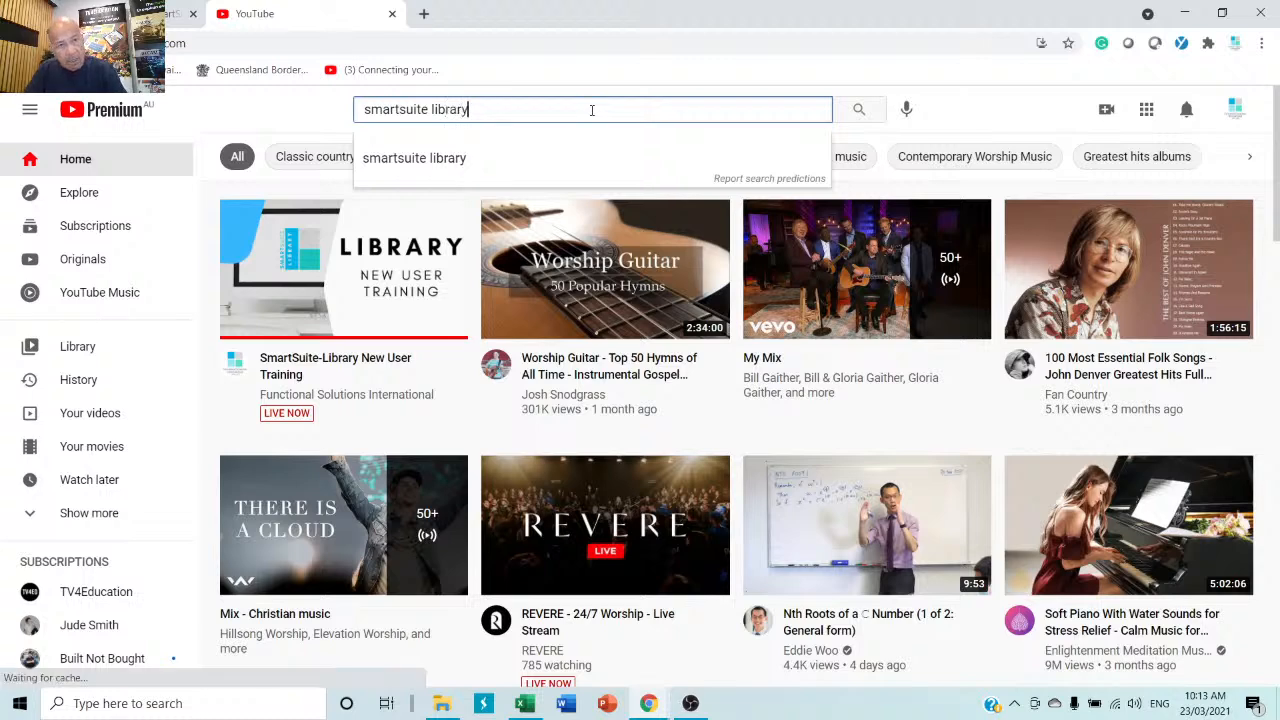
key("Return")
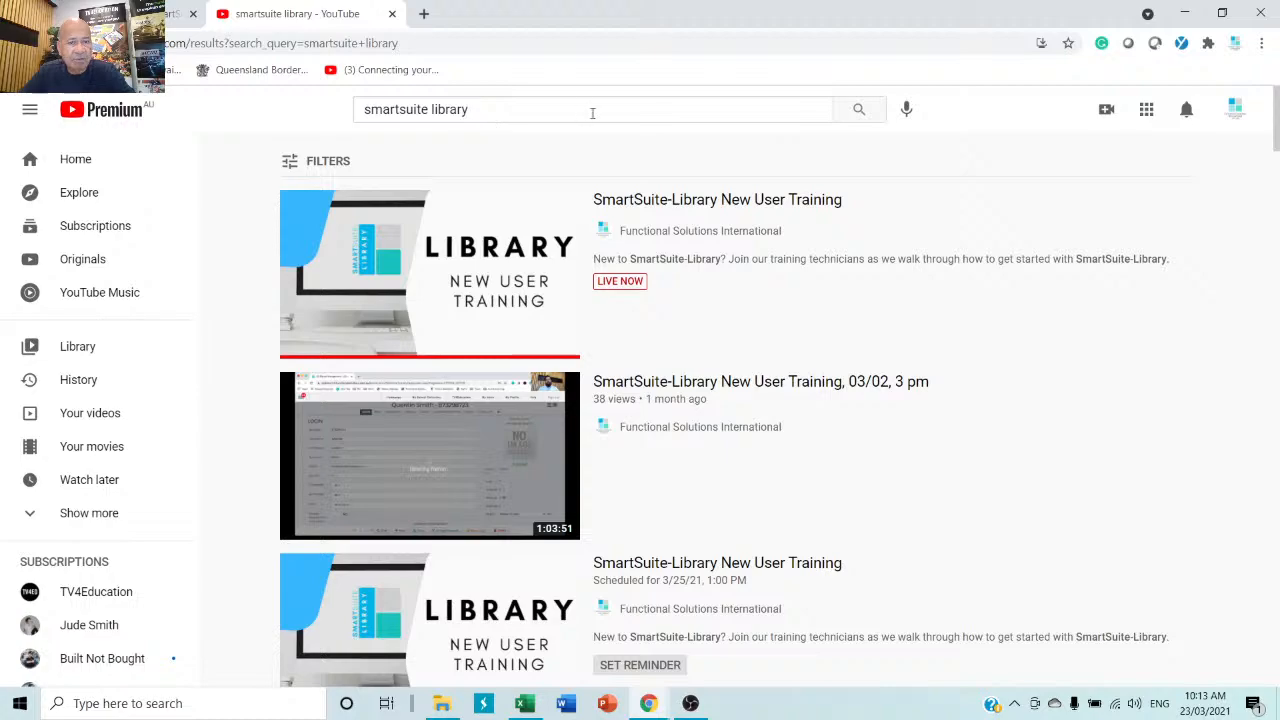
scroll(705, 425, "down", 10)
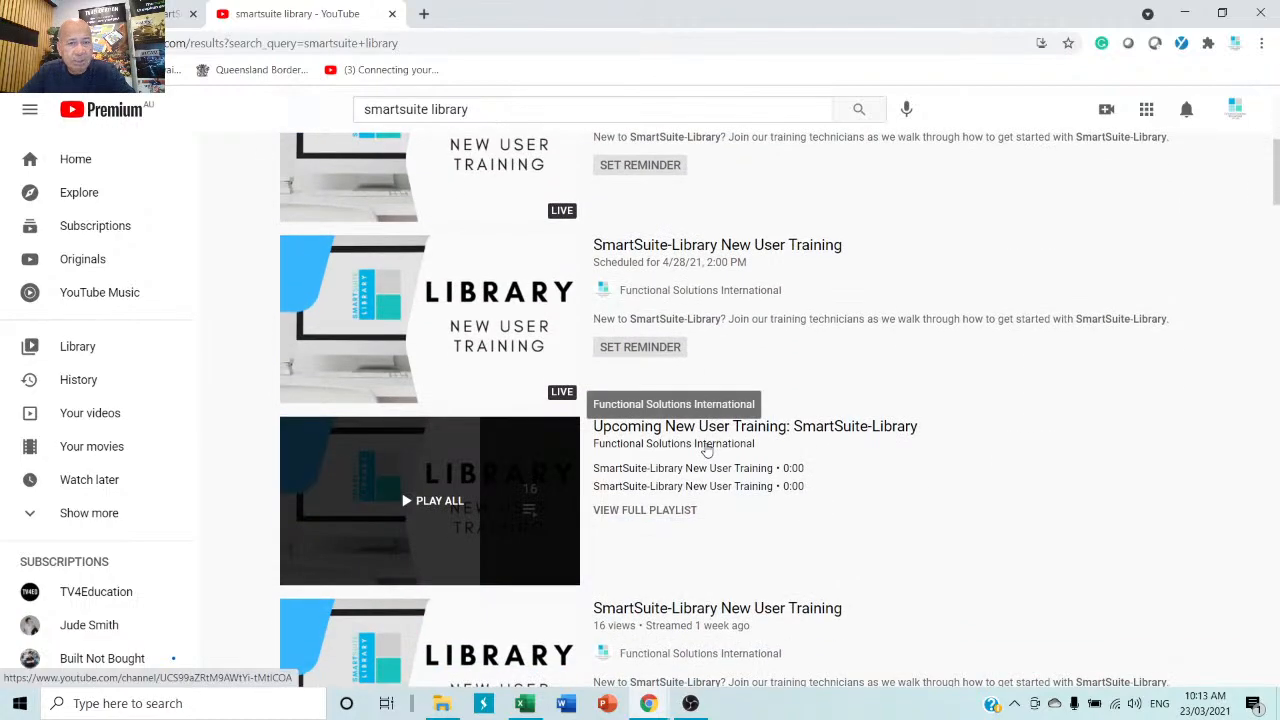
scroll(705, 450, "down", 5)
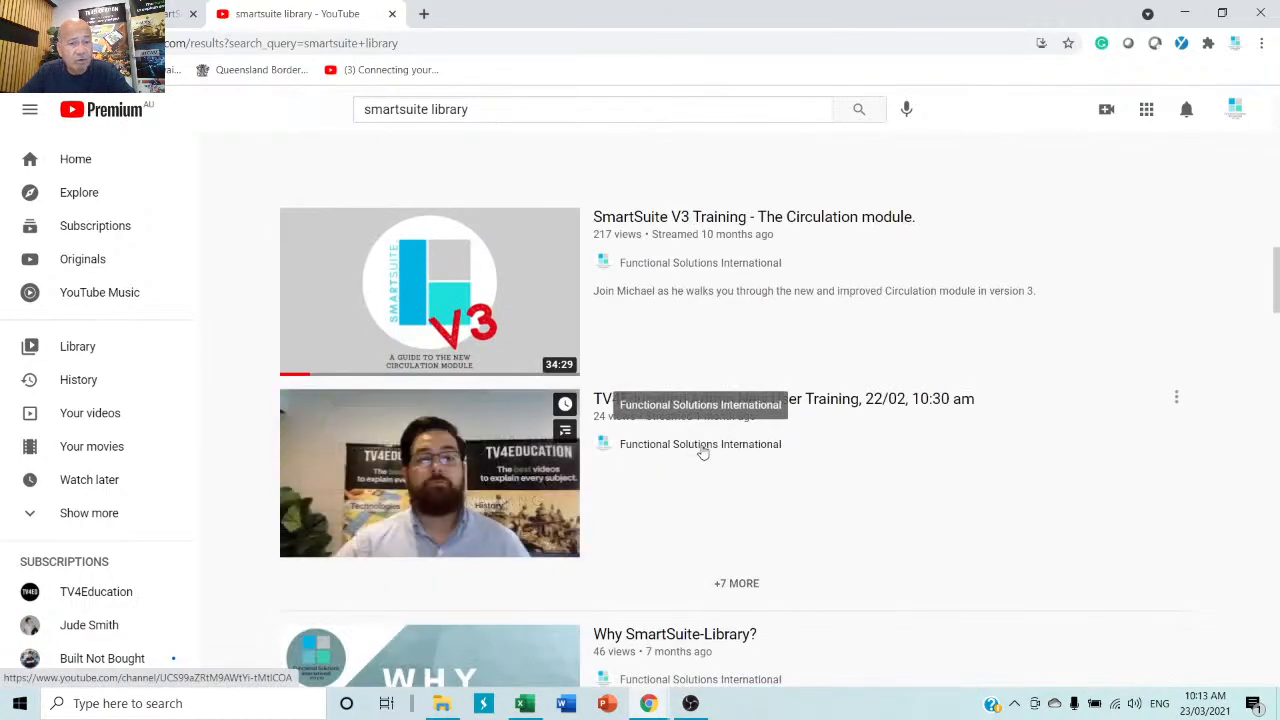
scroll(700, 455, "down", 3)
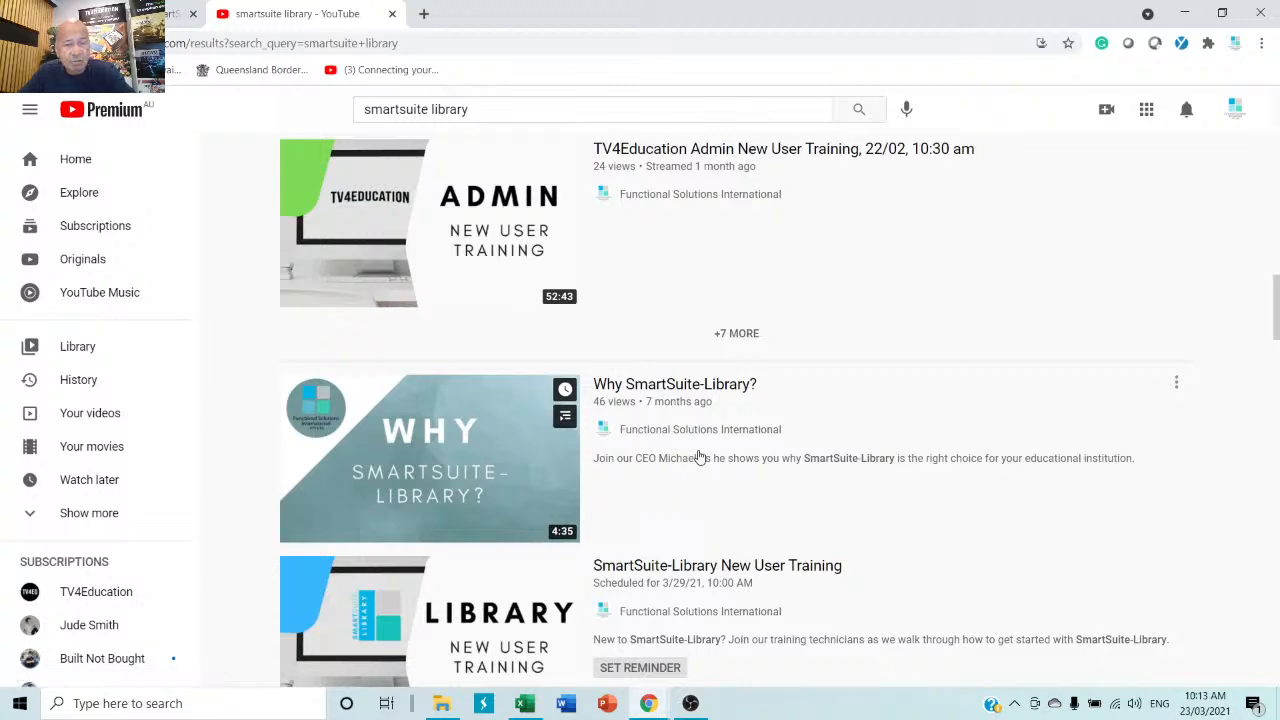
scroll(700, 457, "down", 2)
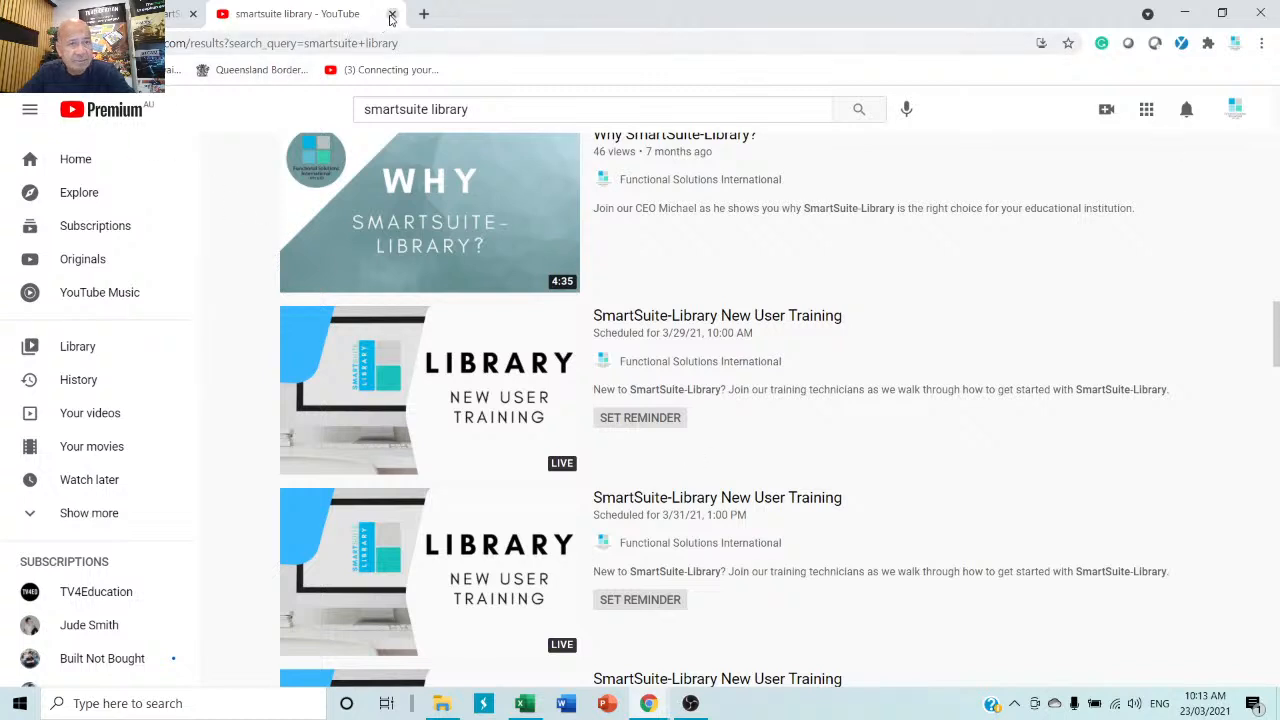
Browse YouTube results for 'tv4education', then close the YouTube tab.
left_click(522, 109)
key("ctrl+a")
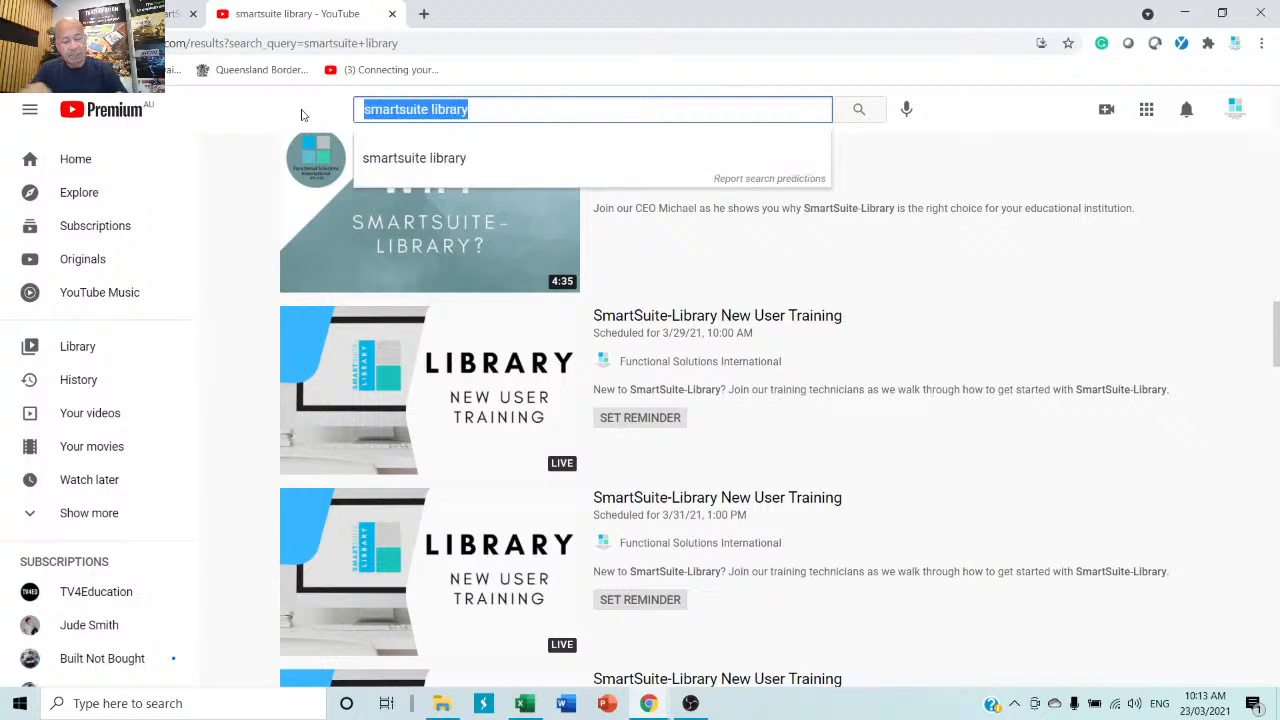
type("t")
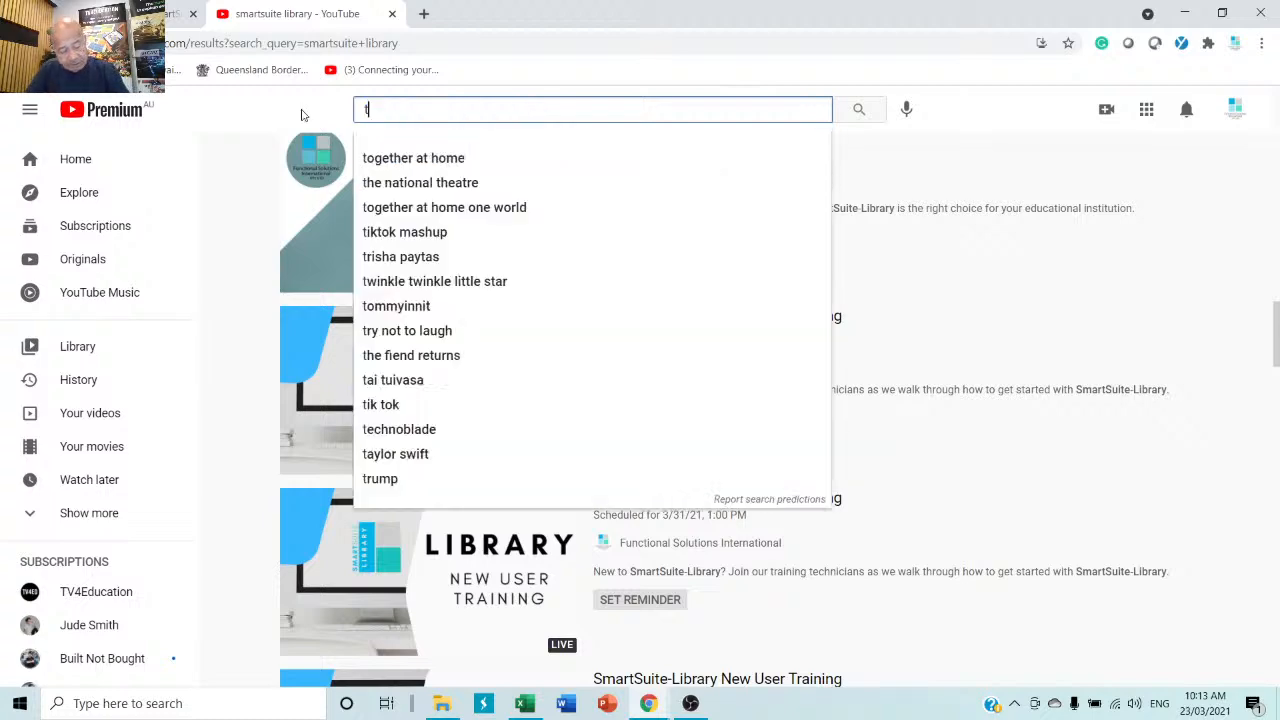
type("v4educ")
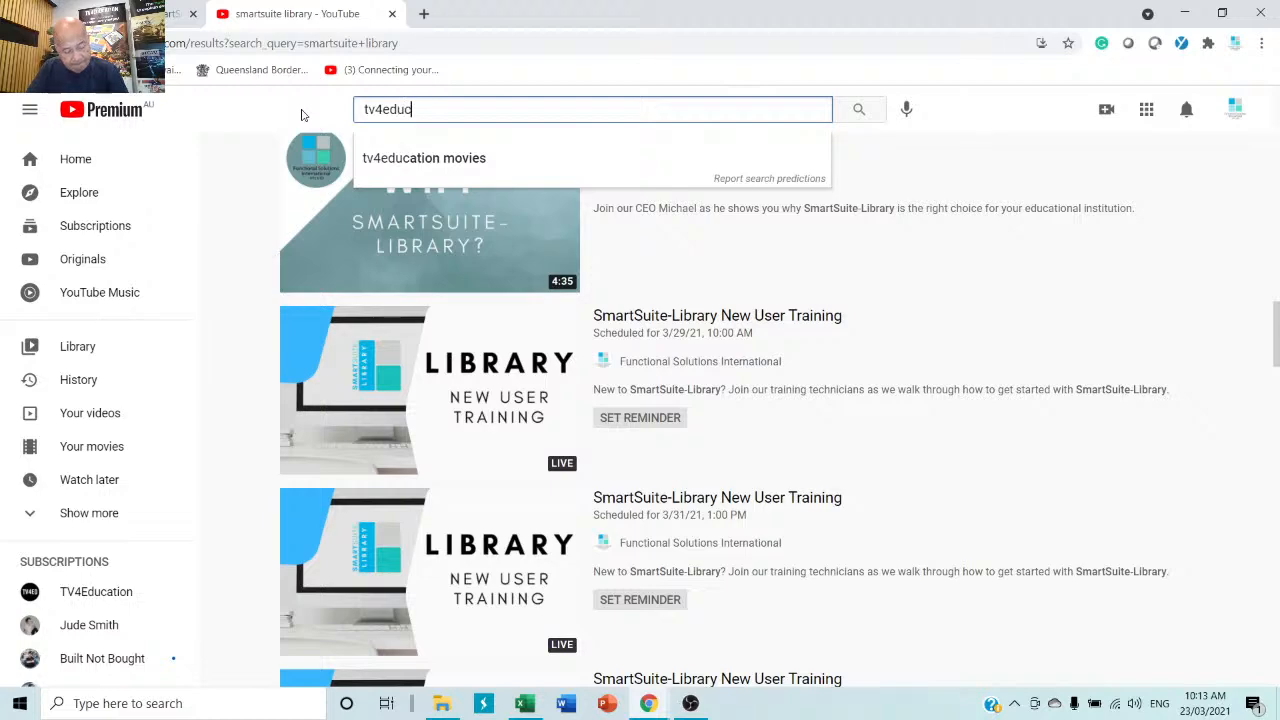
type("ation")
key("Return")
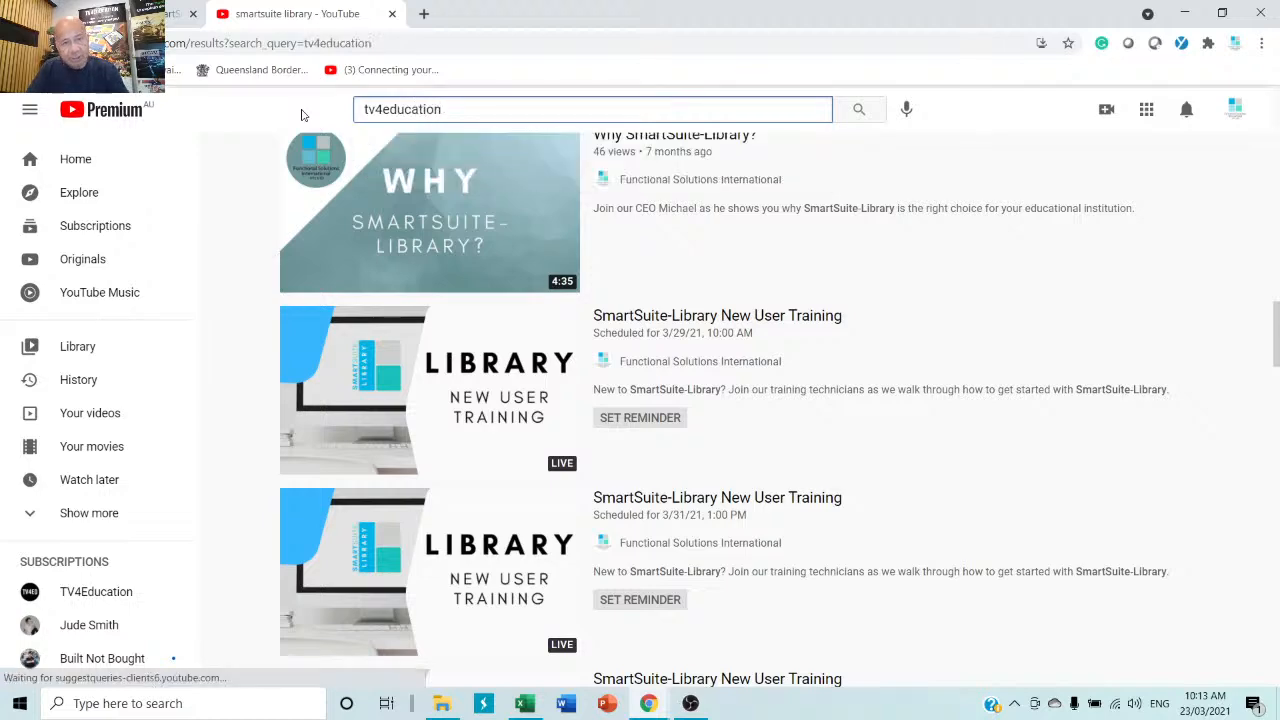
scroll(540, 388, "down", 6)
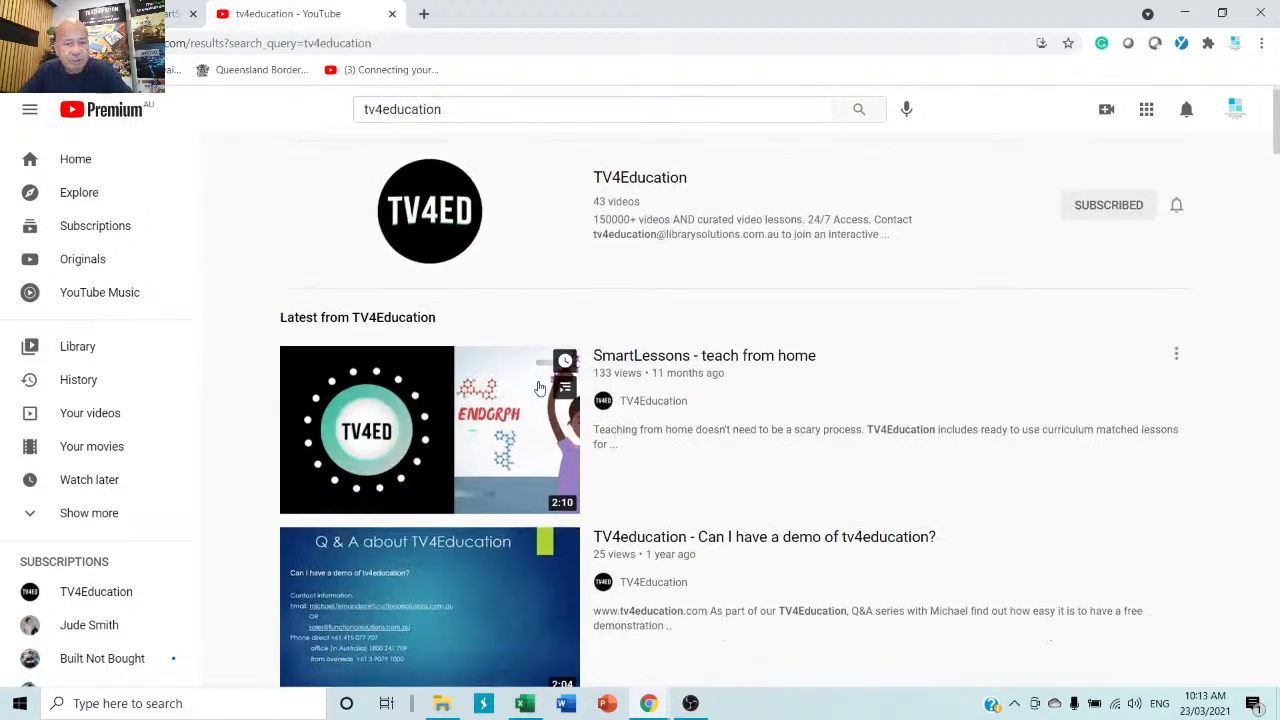
scroll(538, 385, "down", 4)
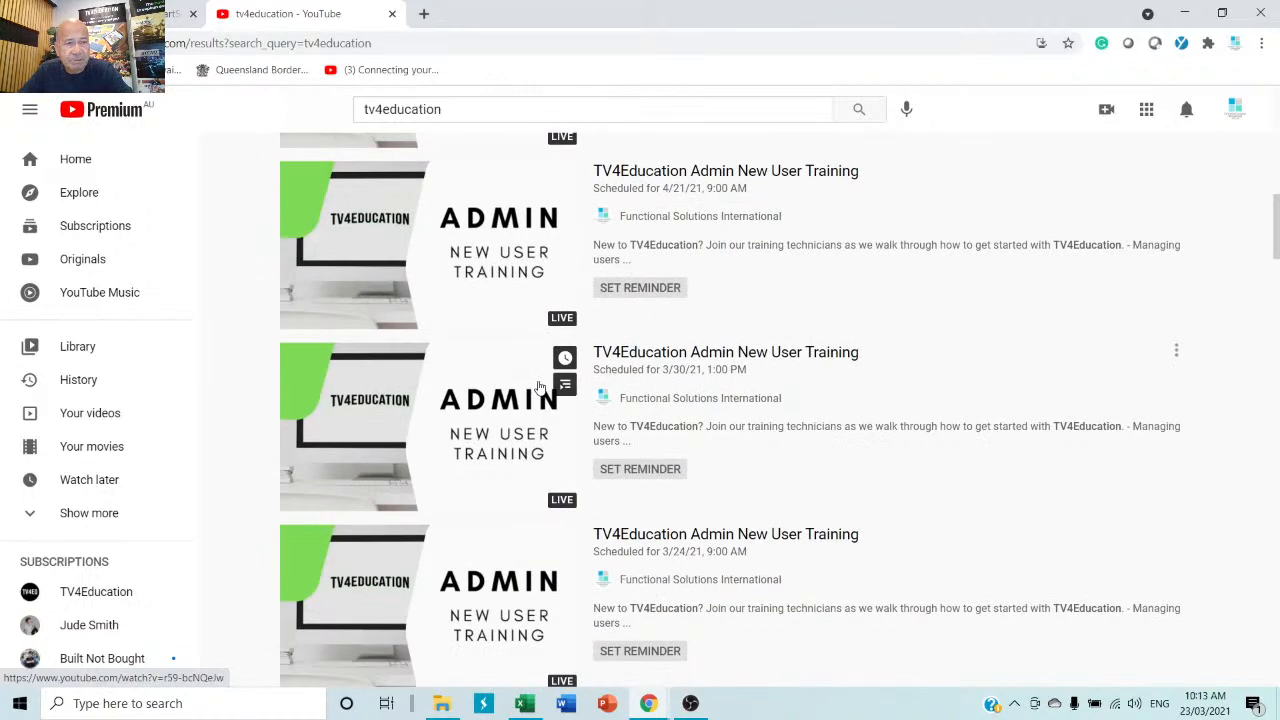
left_click(392, 14)
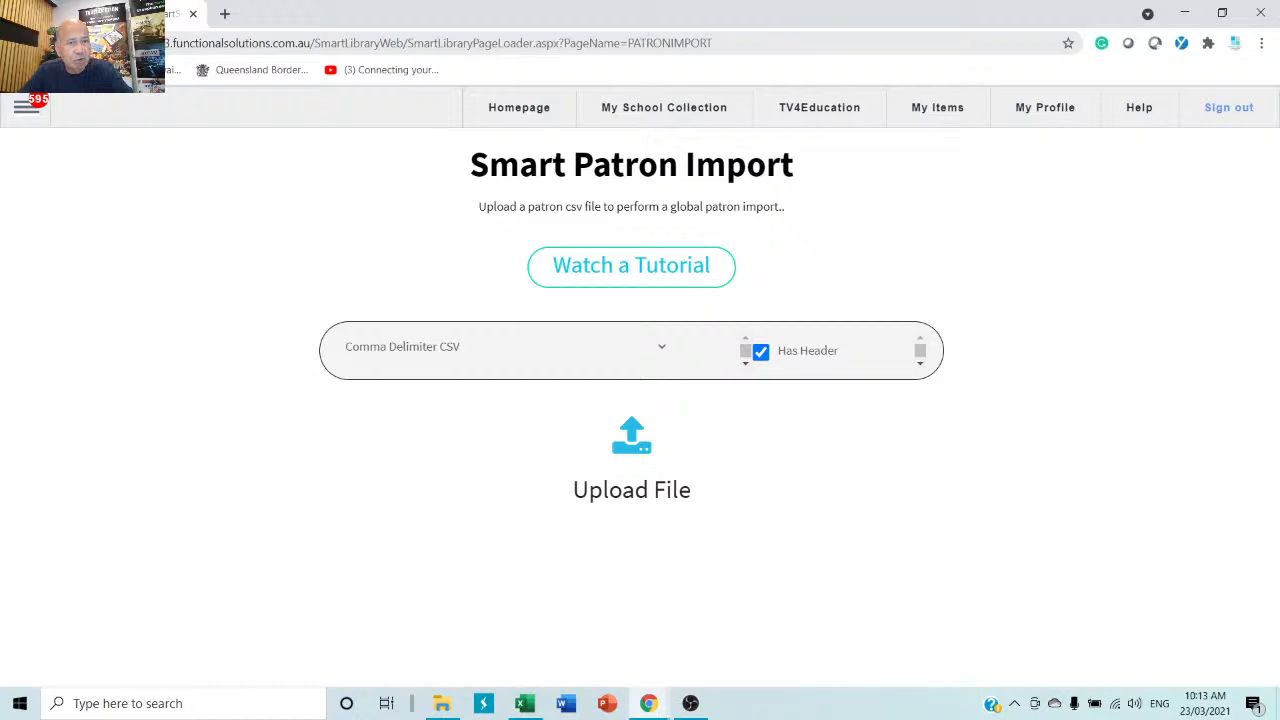
Open the side menu, then go to My School Collection's SmartSearch page.
left_click(25, 108)
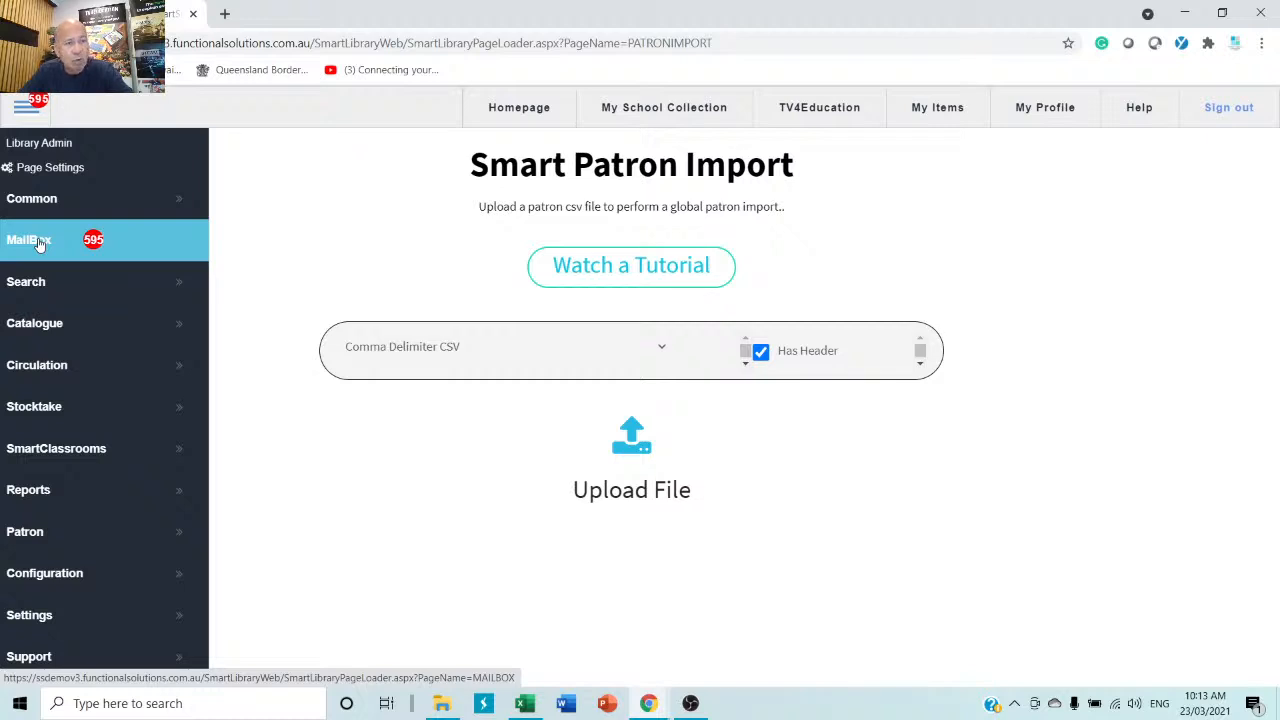
left_click(697, 115)
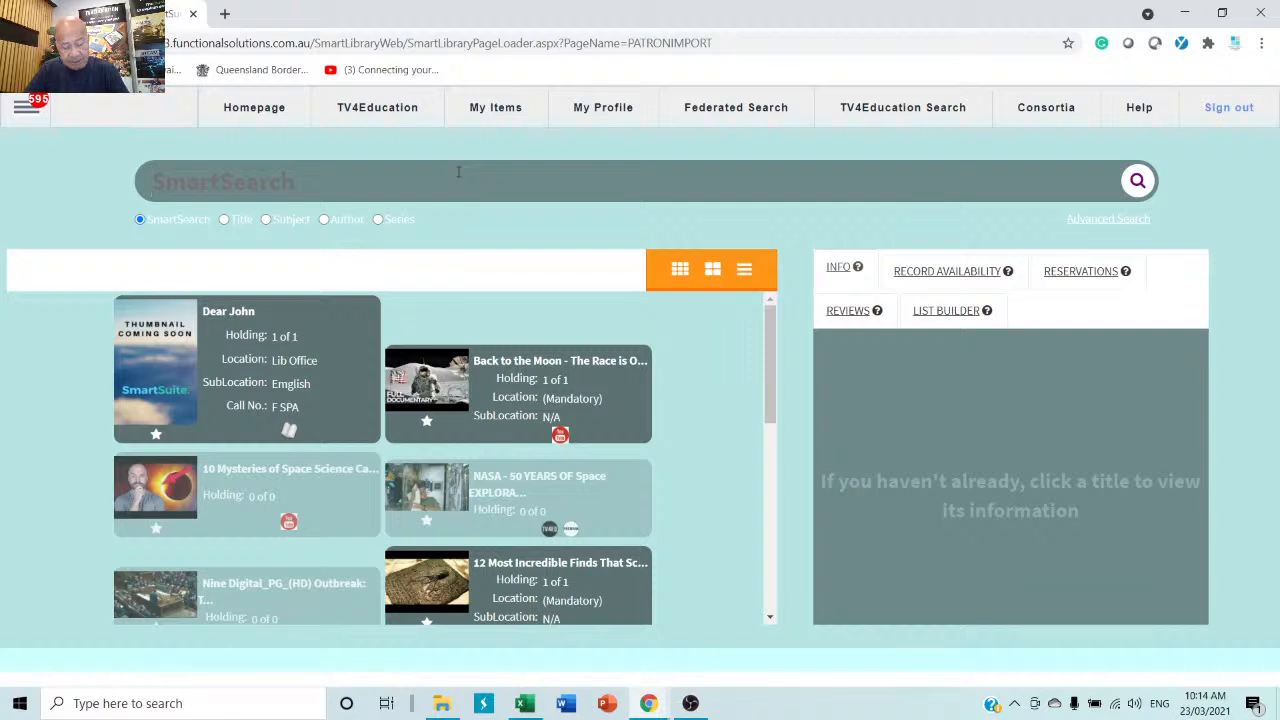
Search the collection for 'dog' and open The dogs of winter's record details.
type("g")
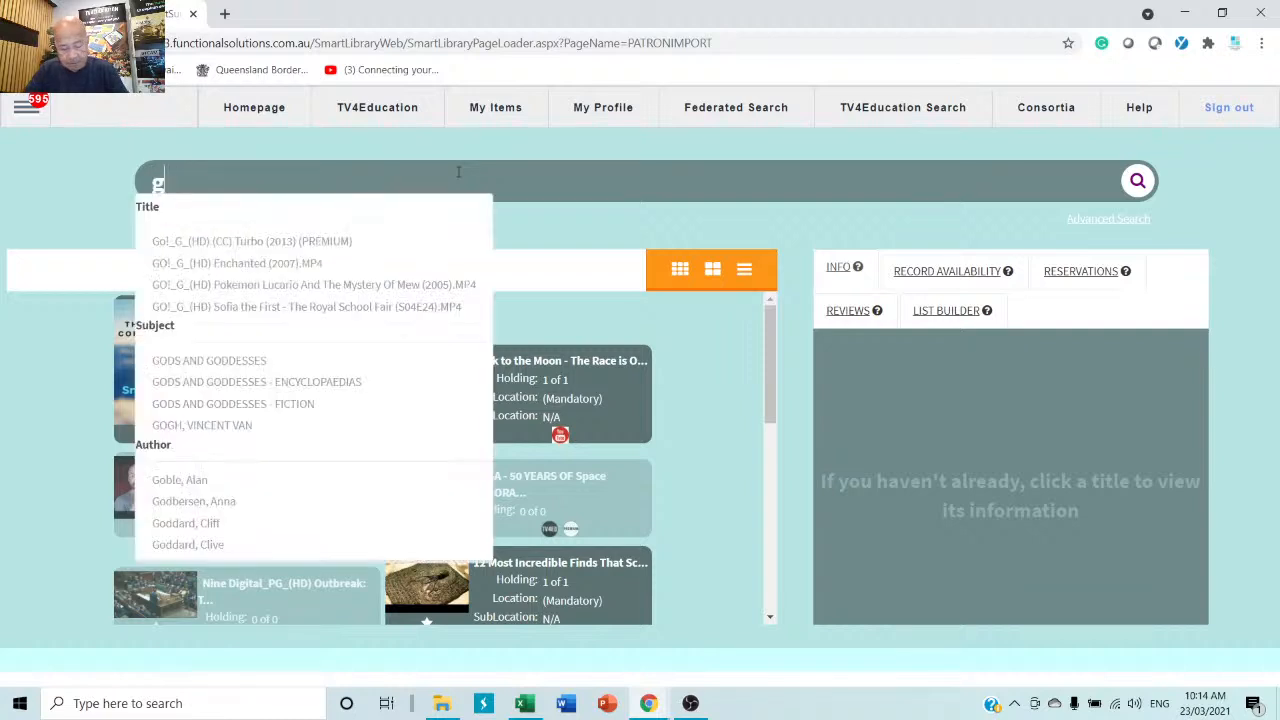
type("odog")
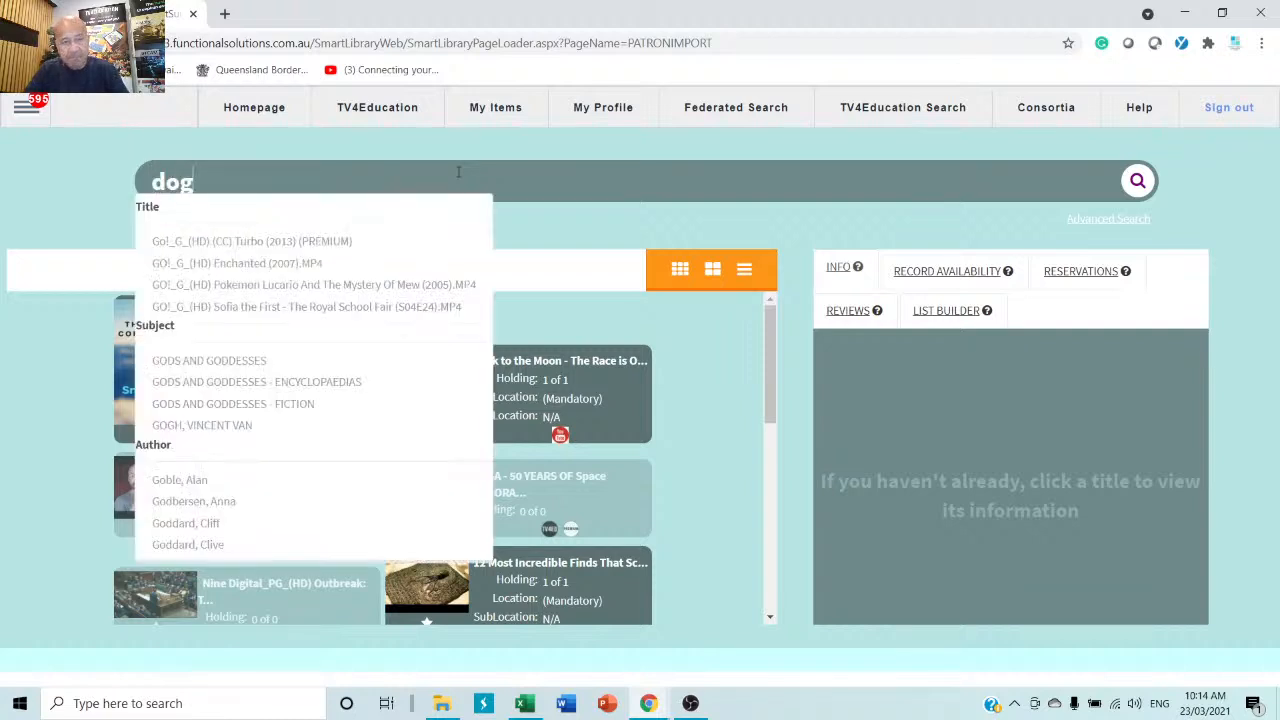
key("Return")
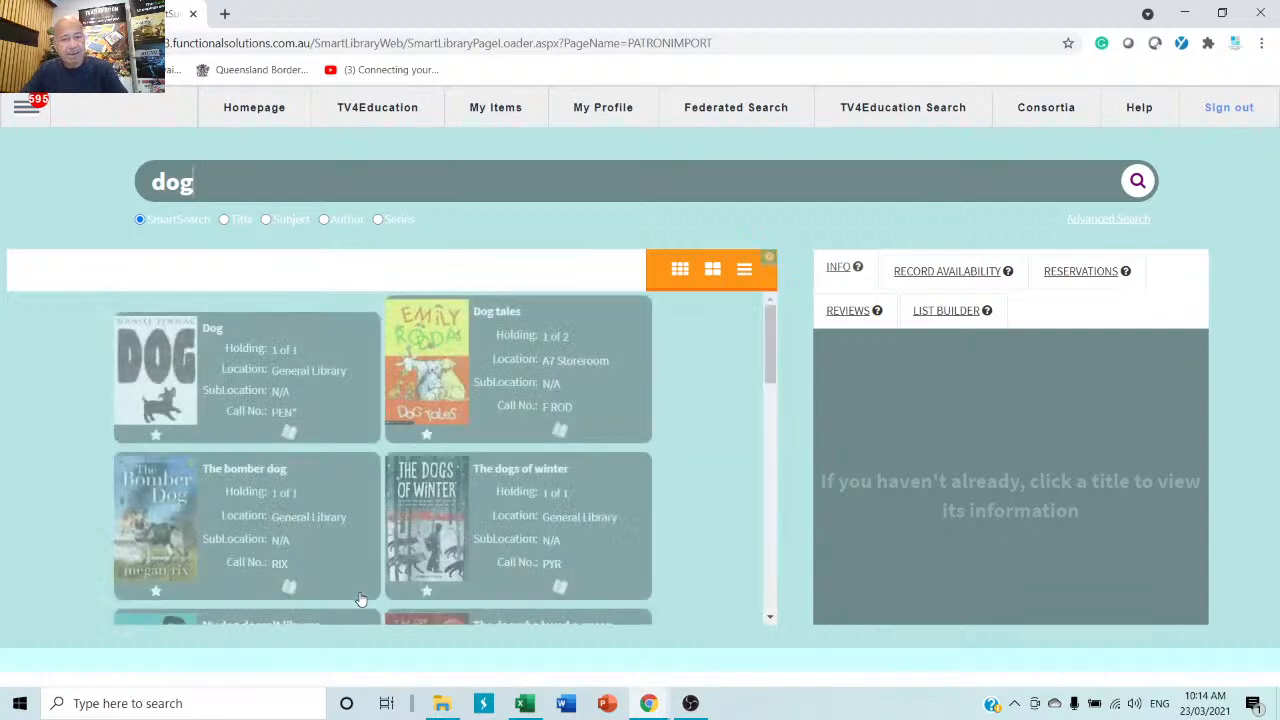
left_click(523, 498)
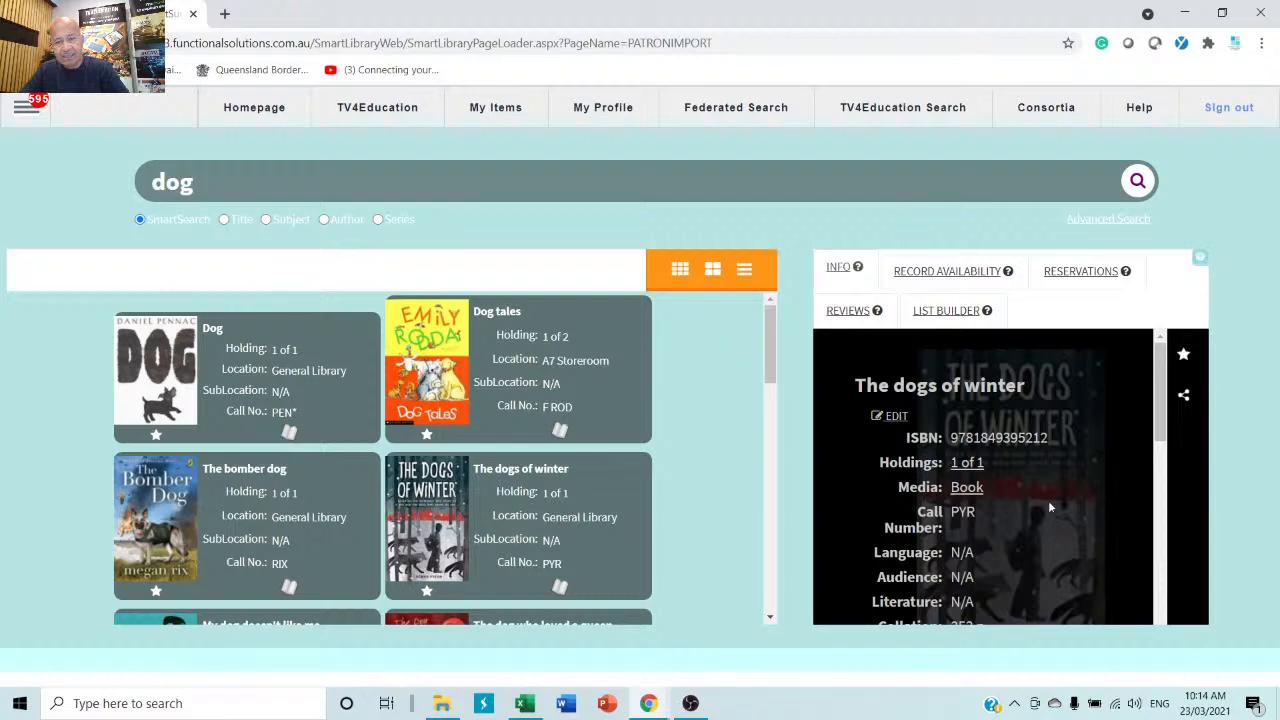
left_click_drag(1052, 443, 958, 438)
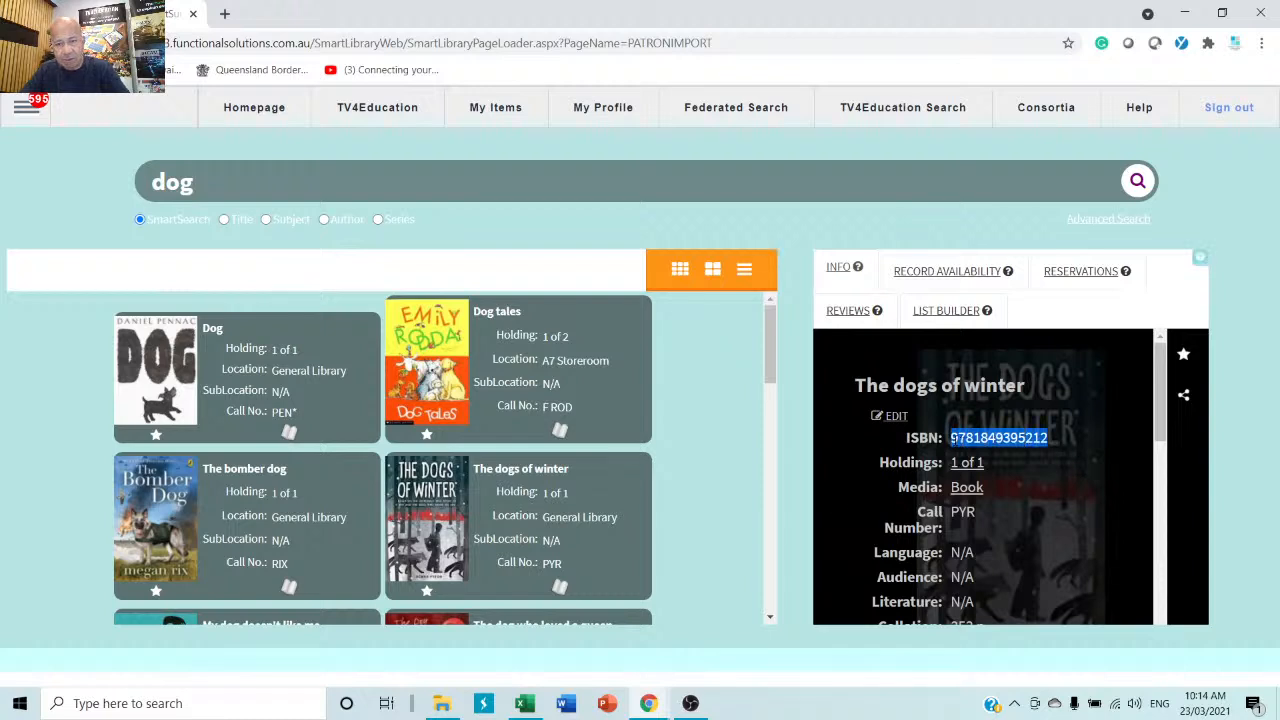
right_click(954, 438)
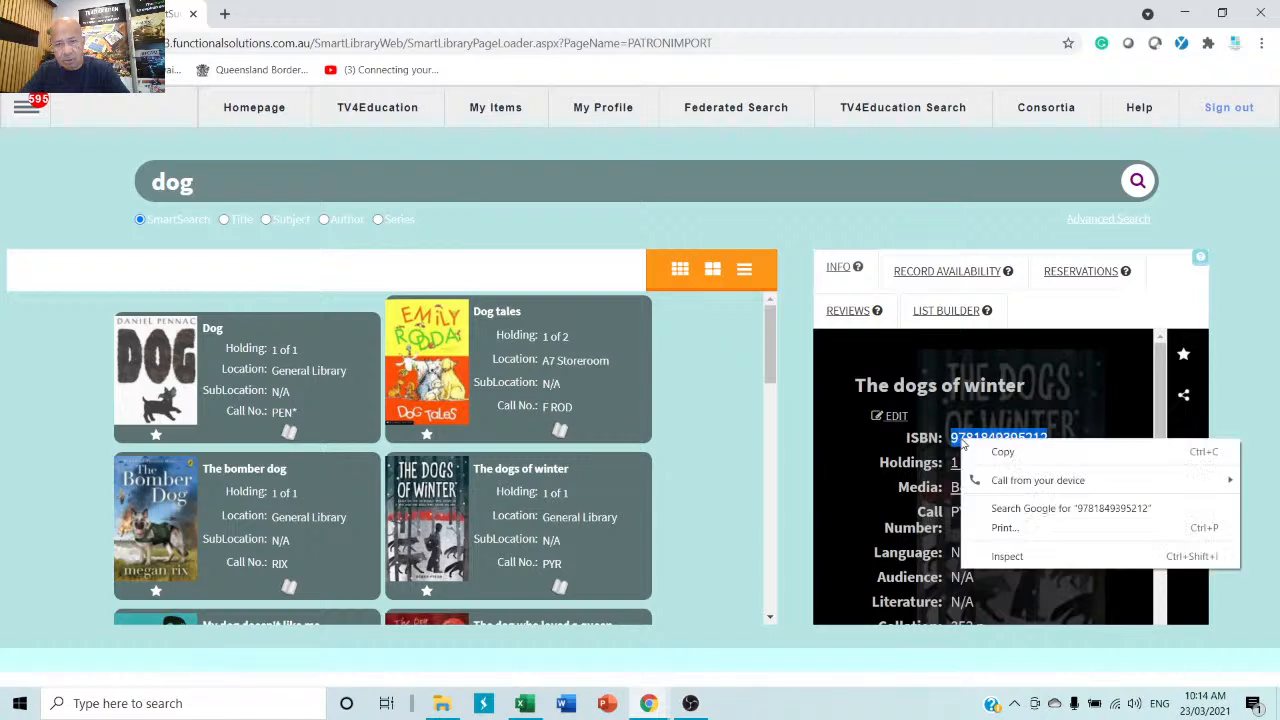
left_click(1018, 456)
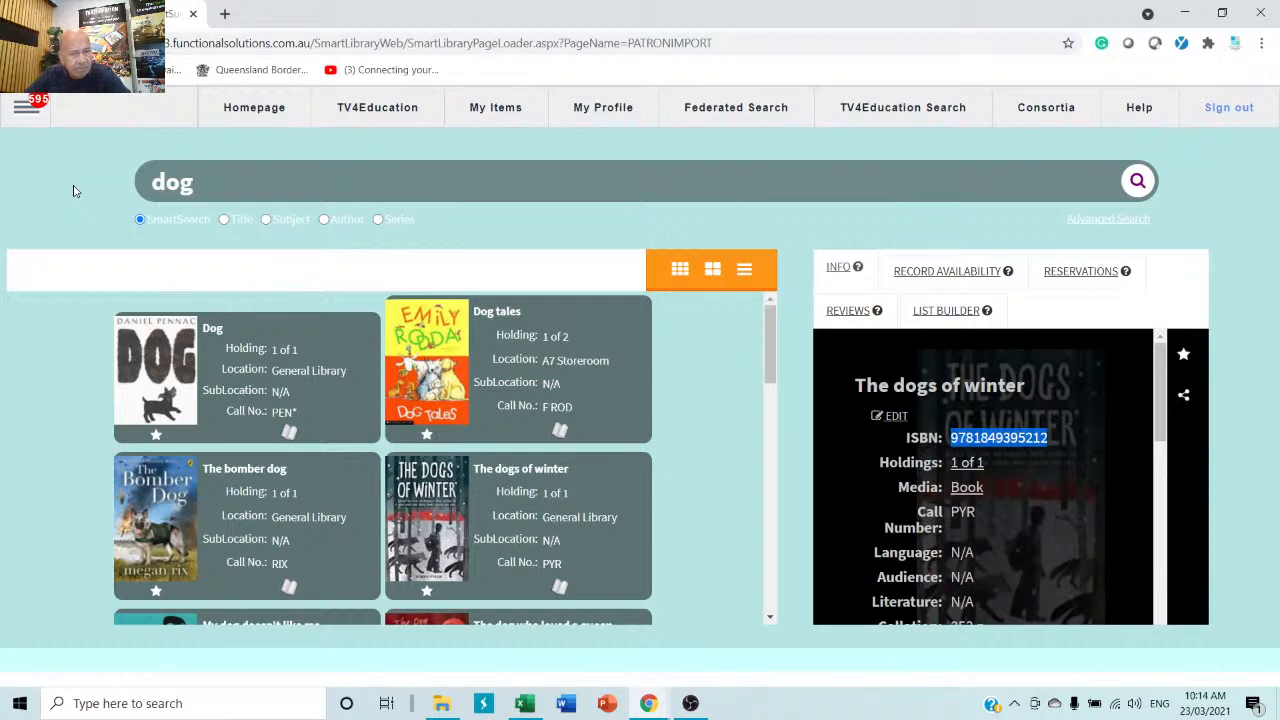
left_click(27, 113)
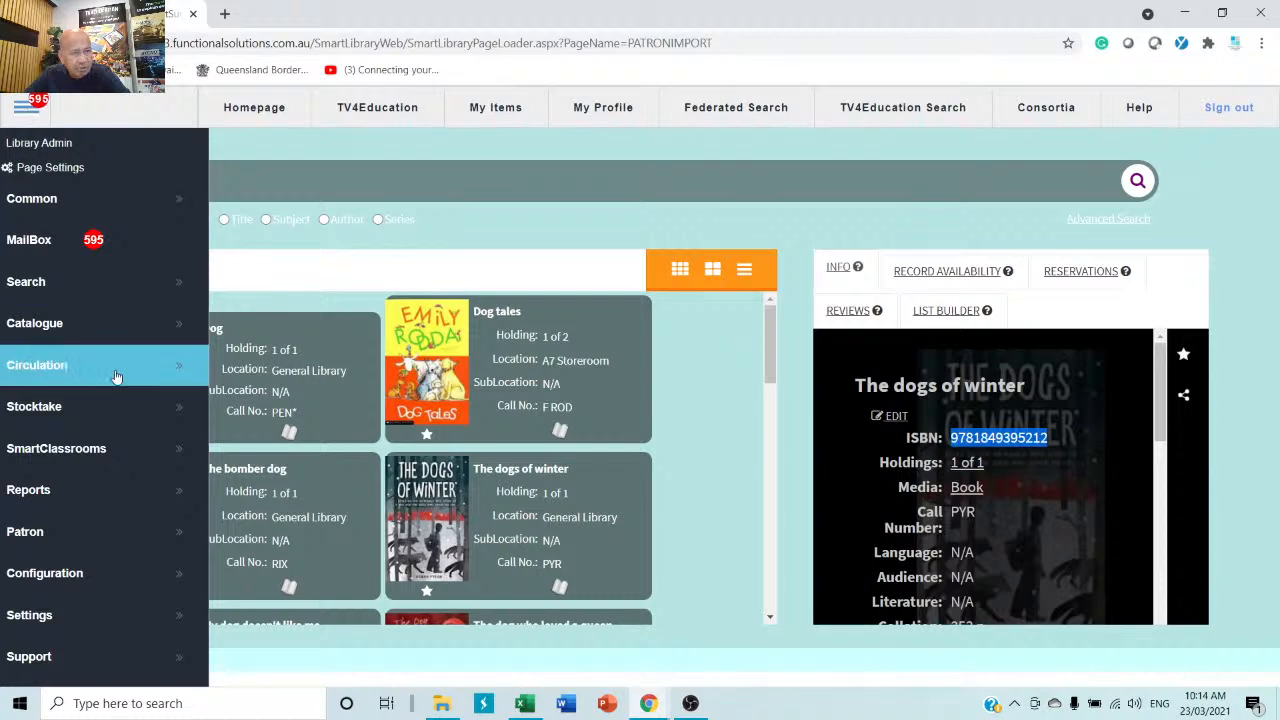
Open the catalogue record editor on a new blank title record.
left_click(57, 326)
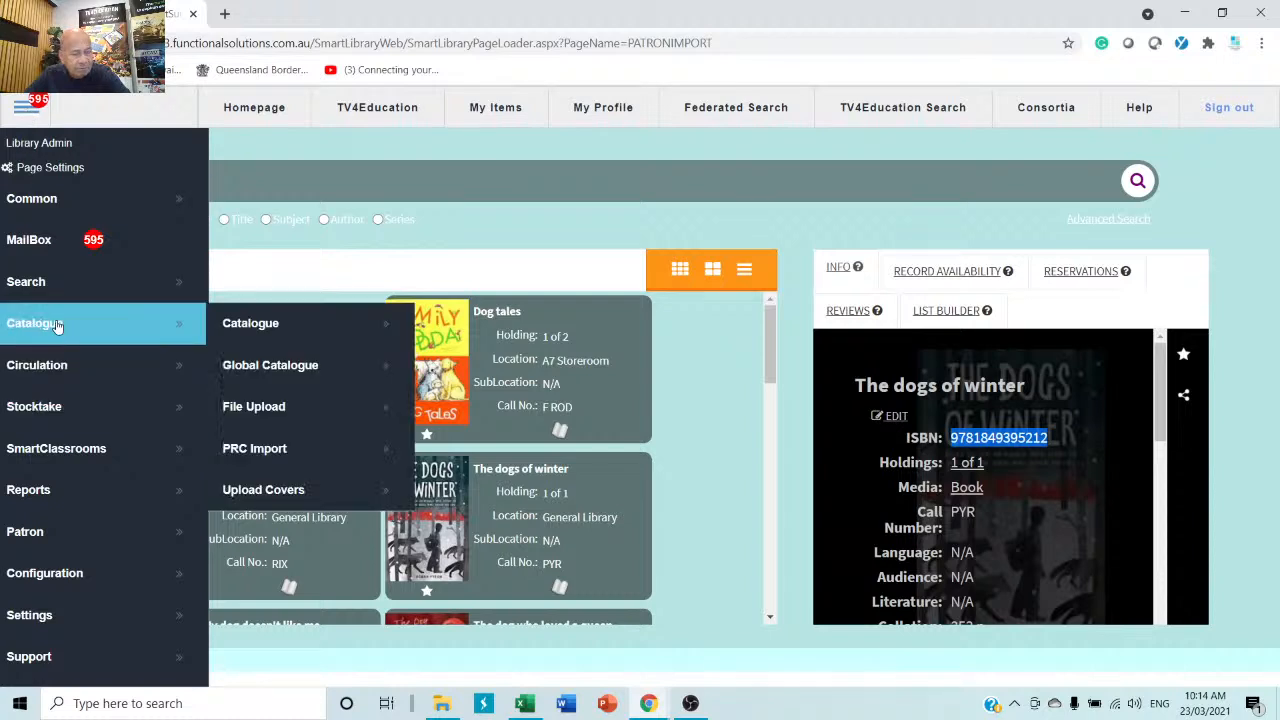
left_click(338, 326)
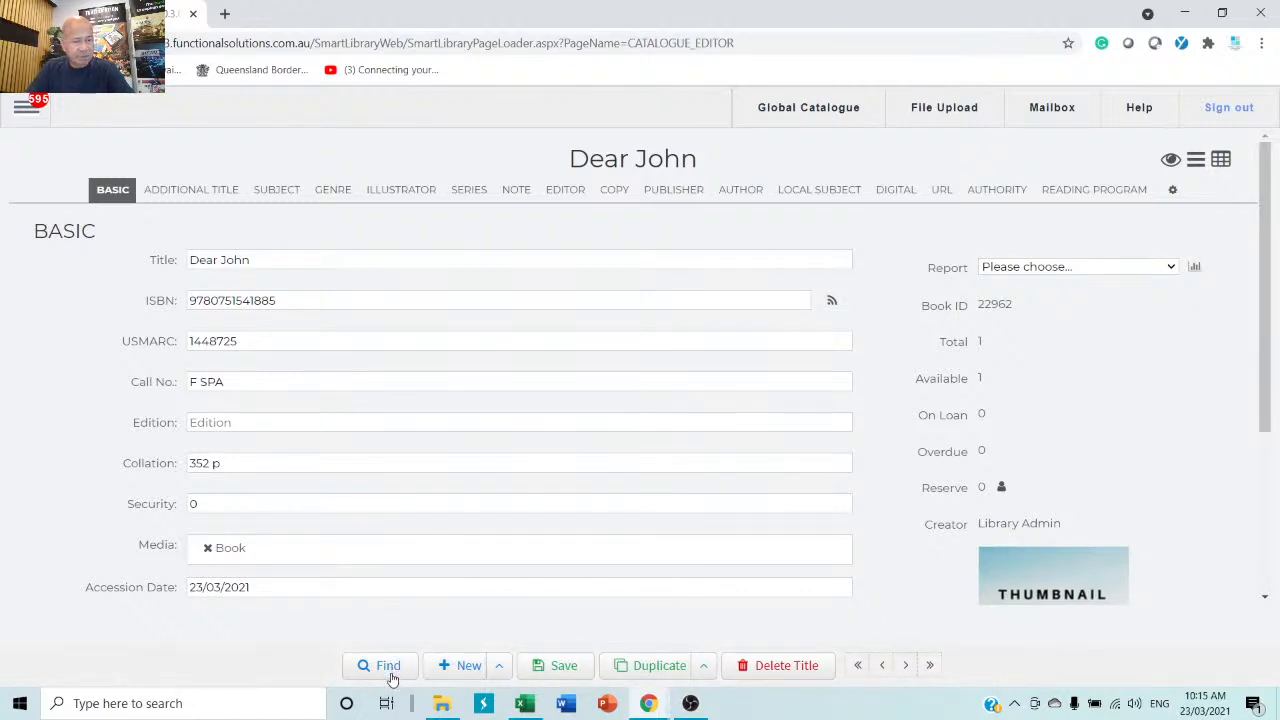
left_click(459, 667)
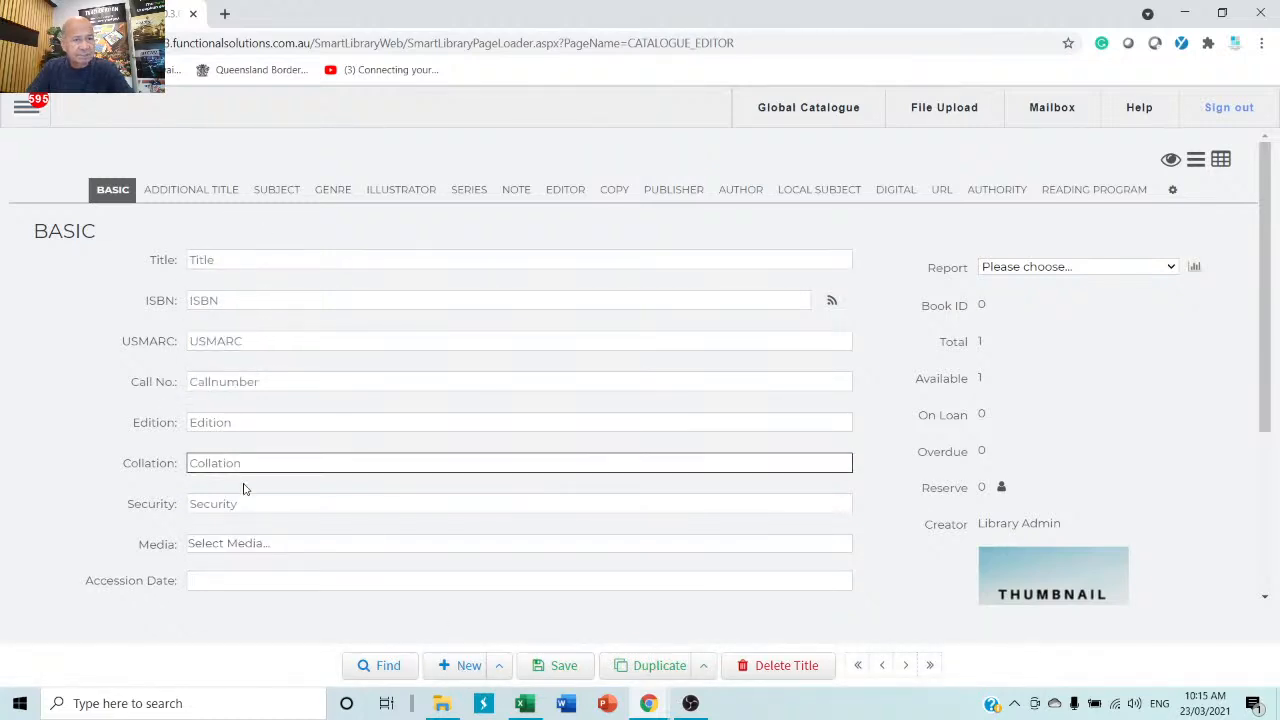
Look through the Additional Title, Subject, Illustrator, Series, Editor and Publisher sections, then return to Basic.
left_click(182, 192)
left_click(285, 192)
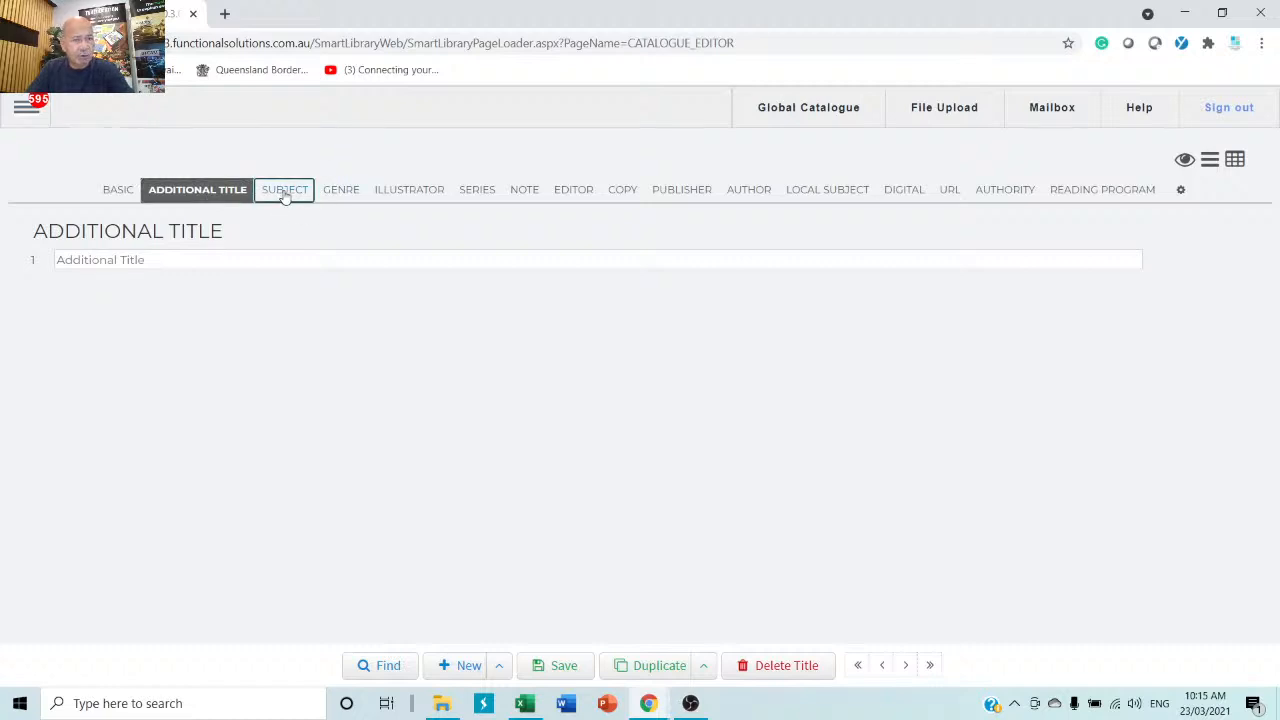
left_click(405, 194)
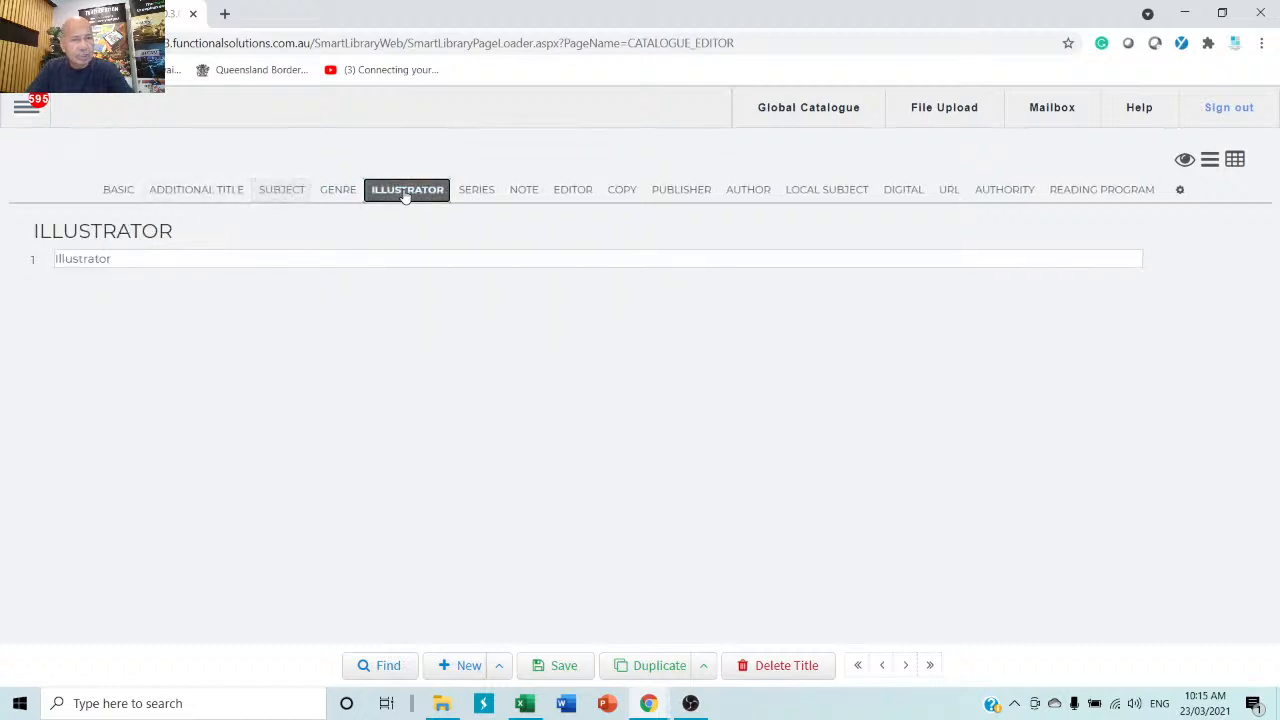
left_click(482, 197)
left_click(573, 195)
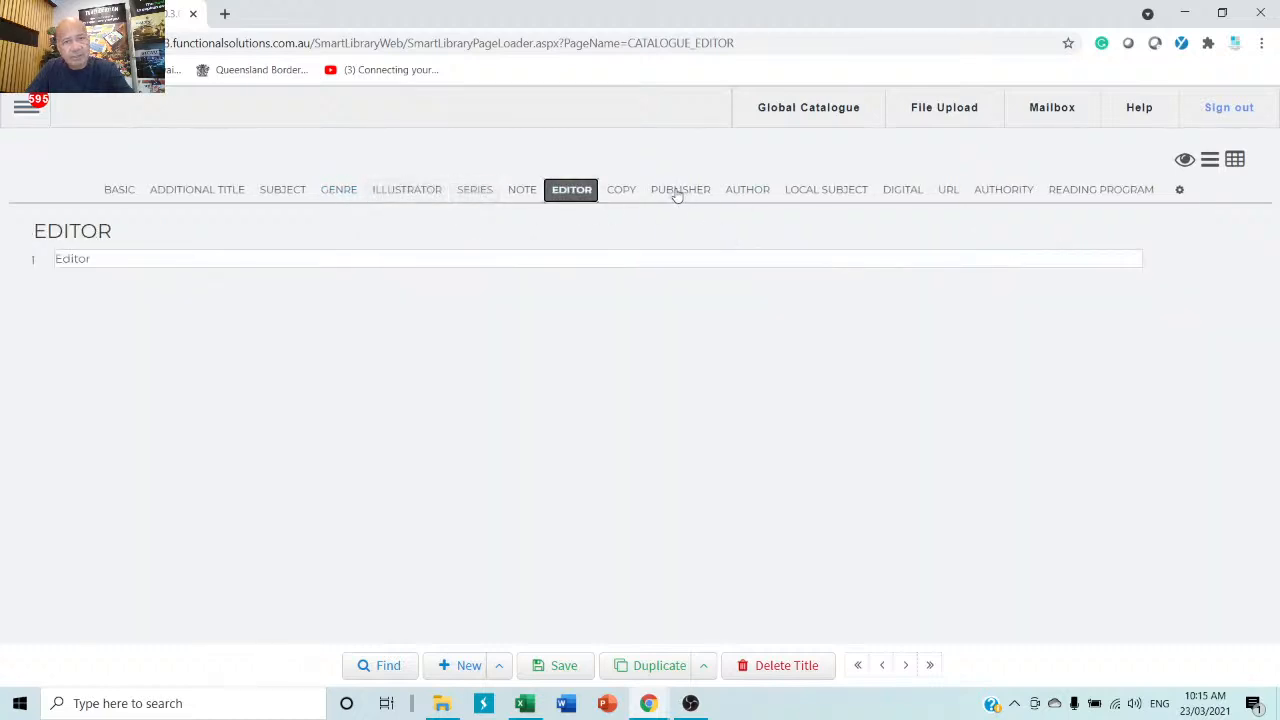
left_click(676, 192)
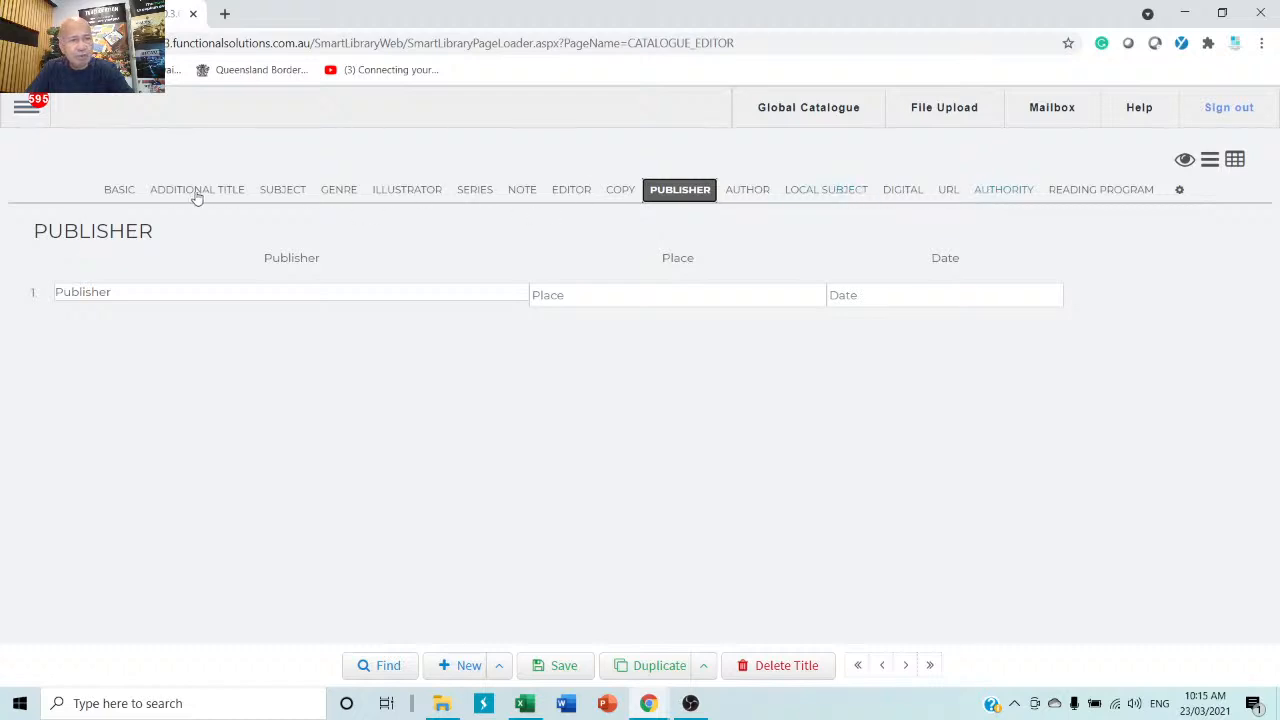
left_click(126, 194)
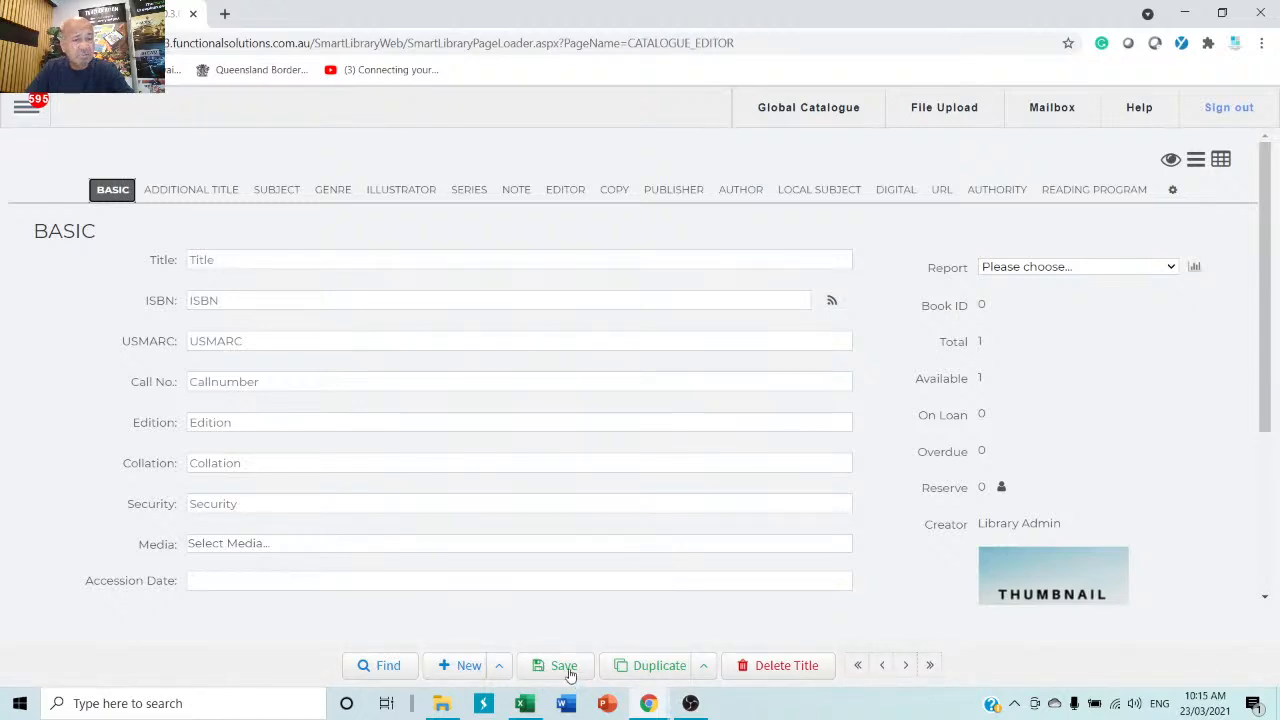
right_click(223, 304)
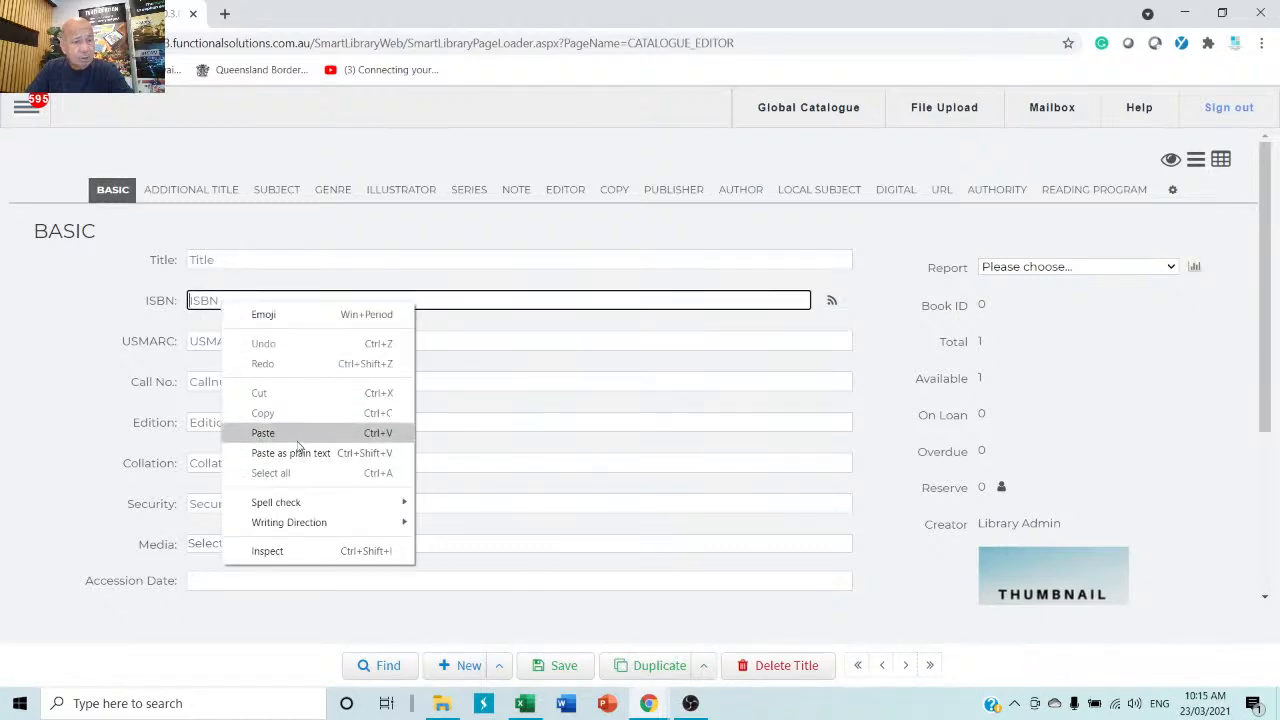
left_click(263, 433)
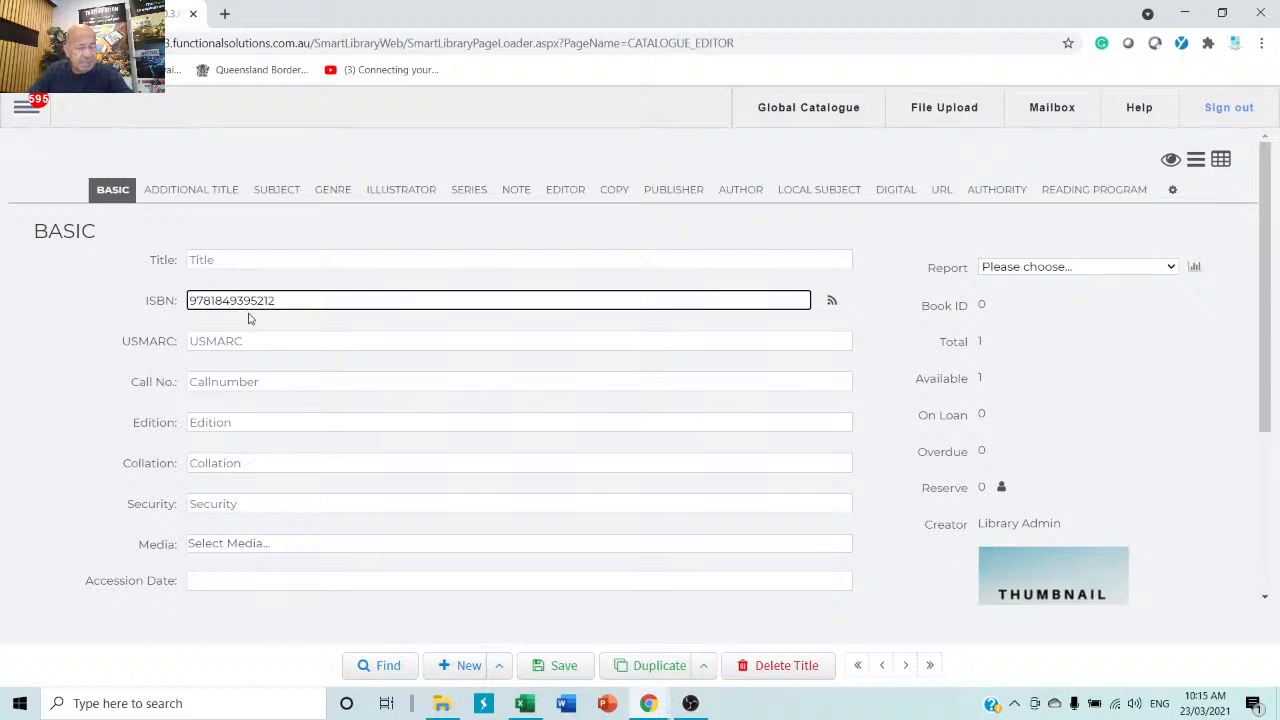
left_click(832, 304)
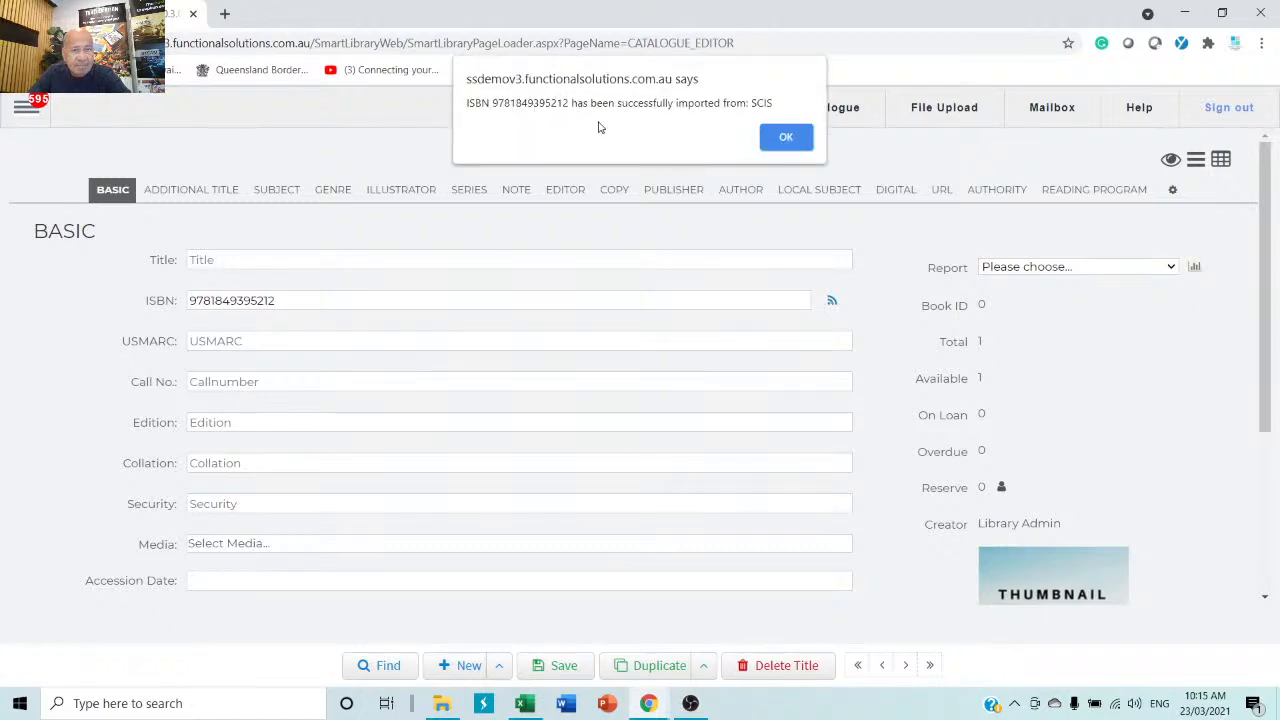
left_click(787, 139)
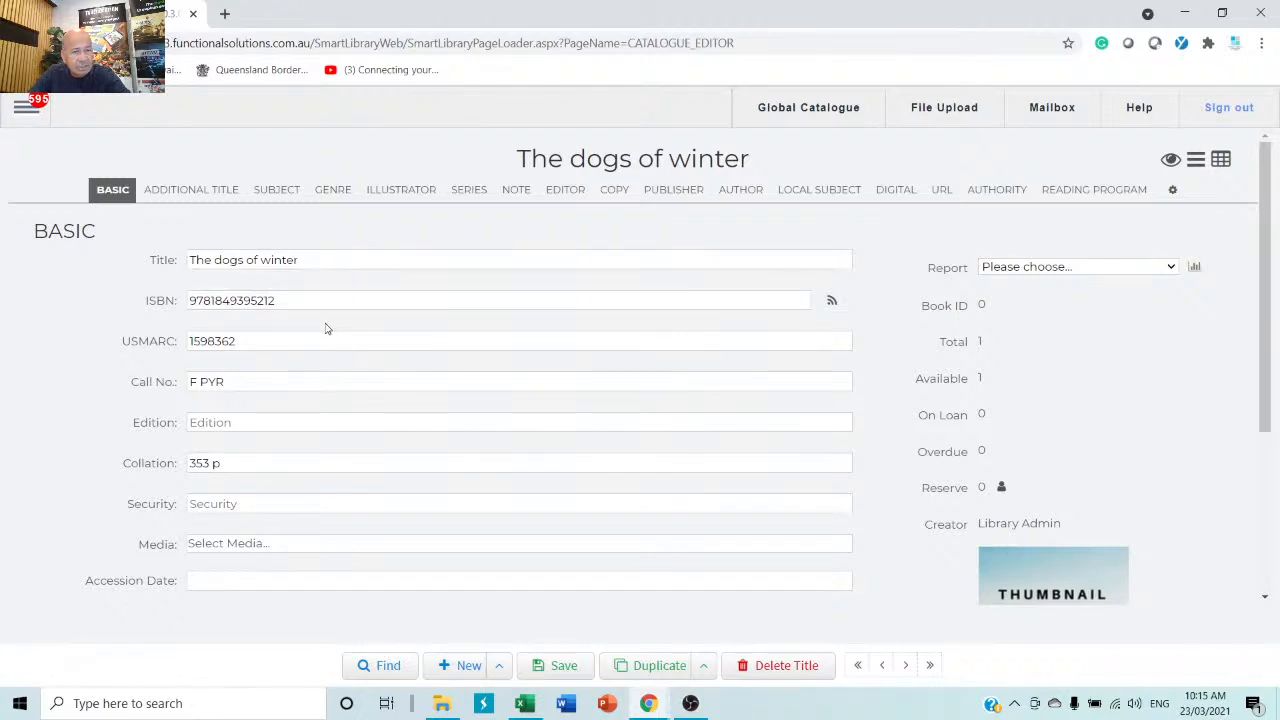
Review the imported subjects, genre, notes and publisher (Andersen, London, 2013), then show the title's copies.
left_click(183, 193)
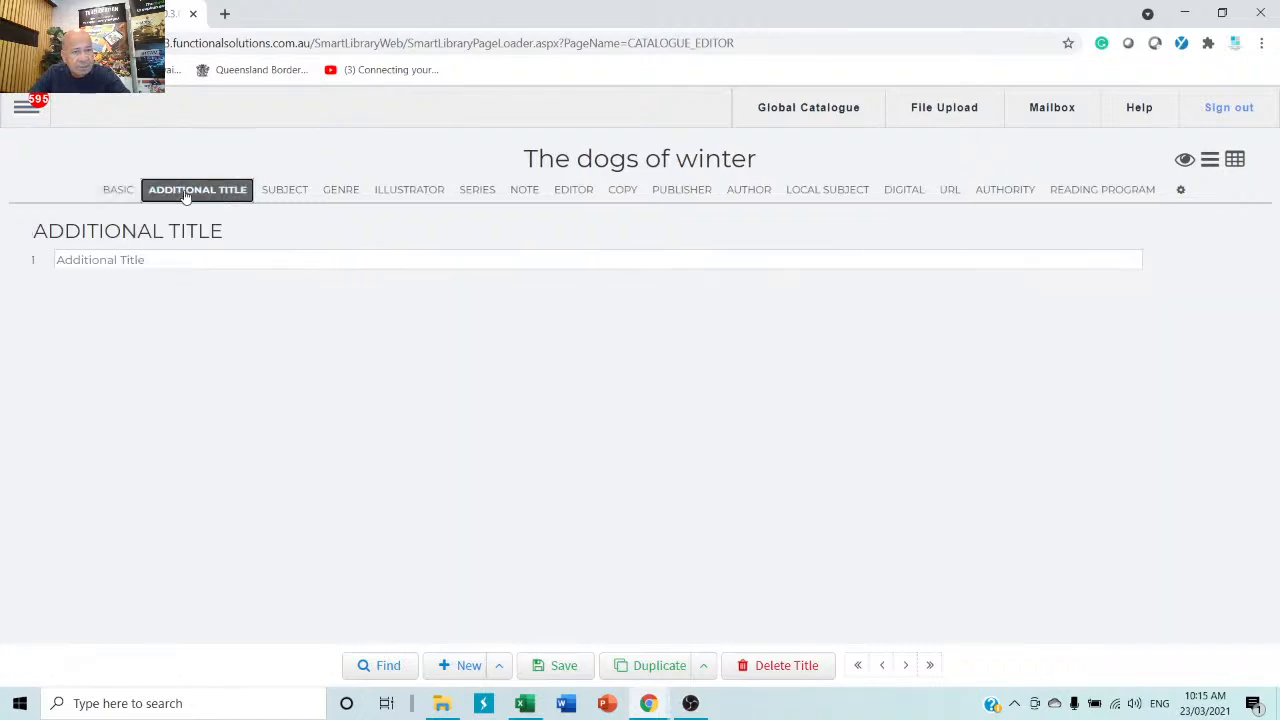
left_click(281, 193)
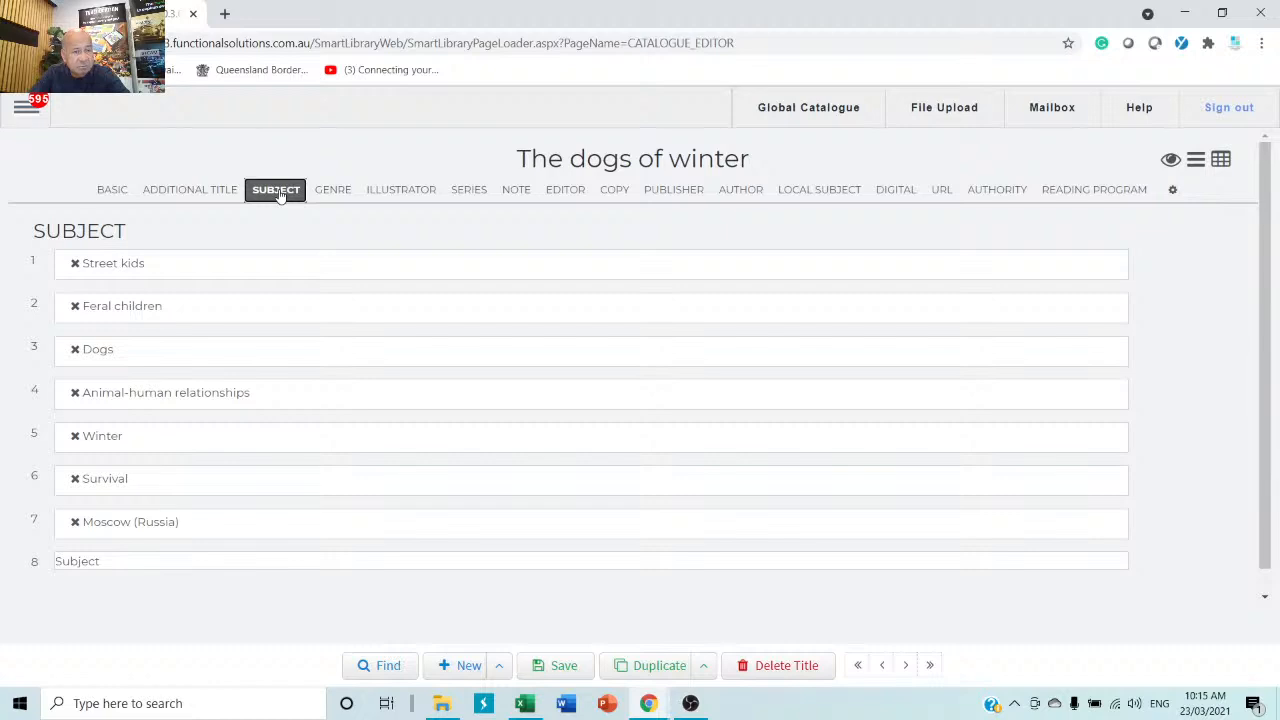
left_click(318, 191)
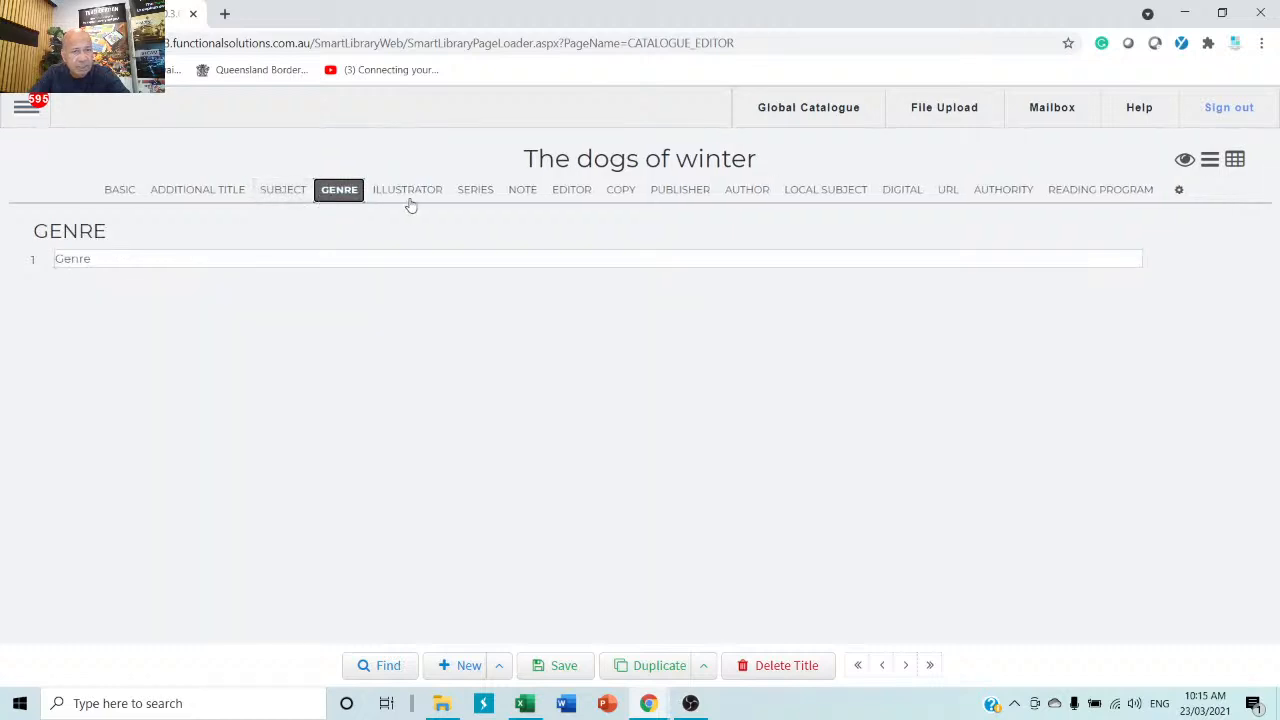
left_click(411, 195)
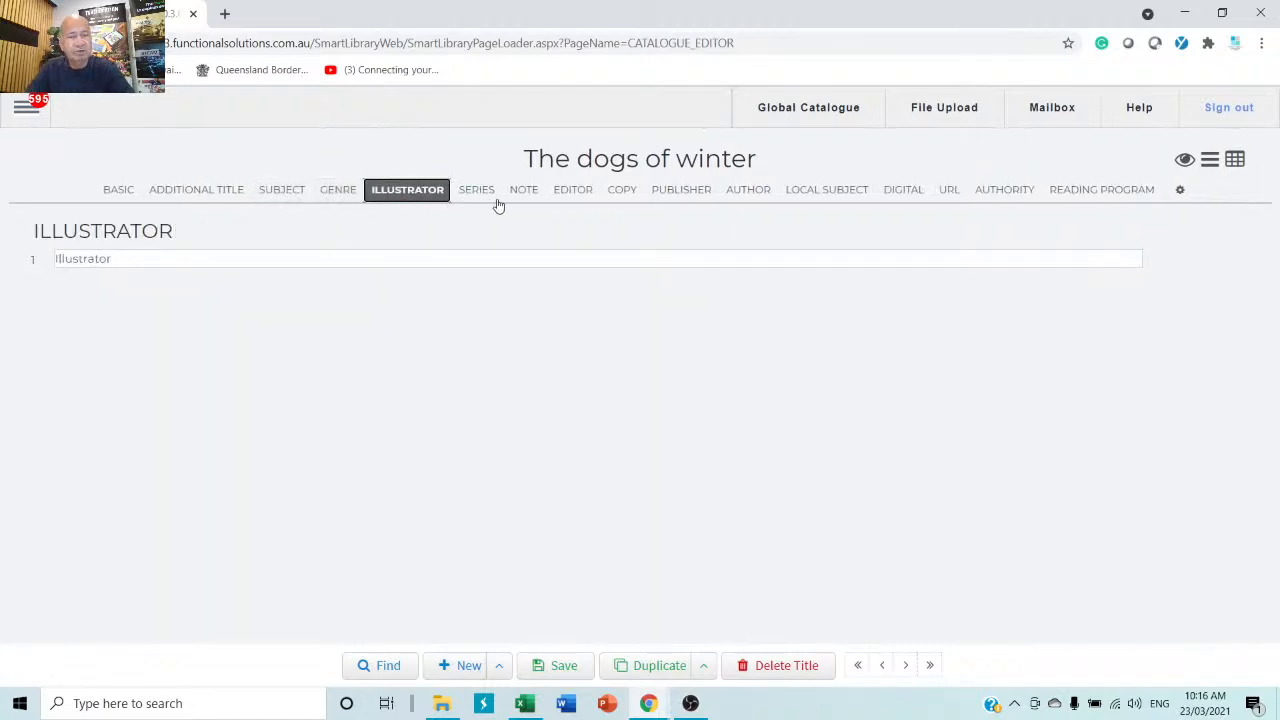
left_click(486, 196)
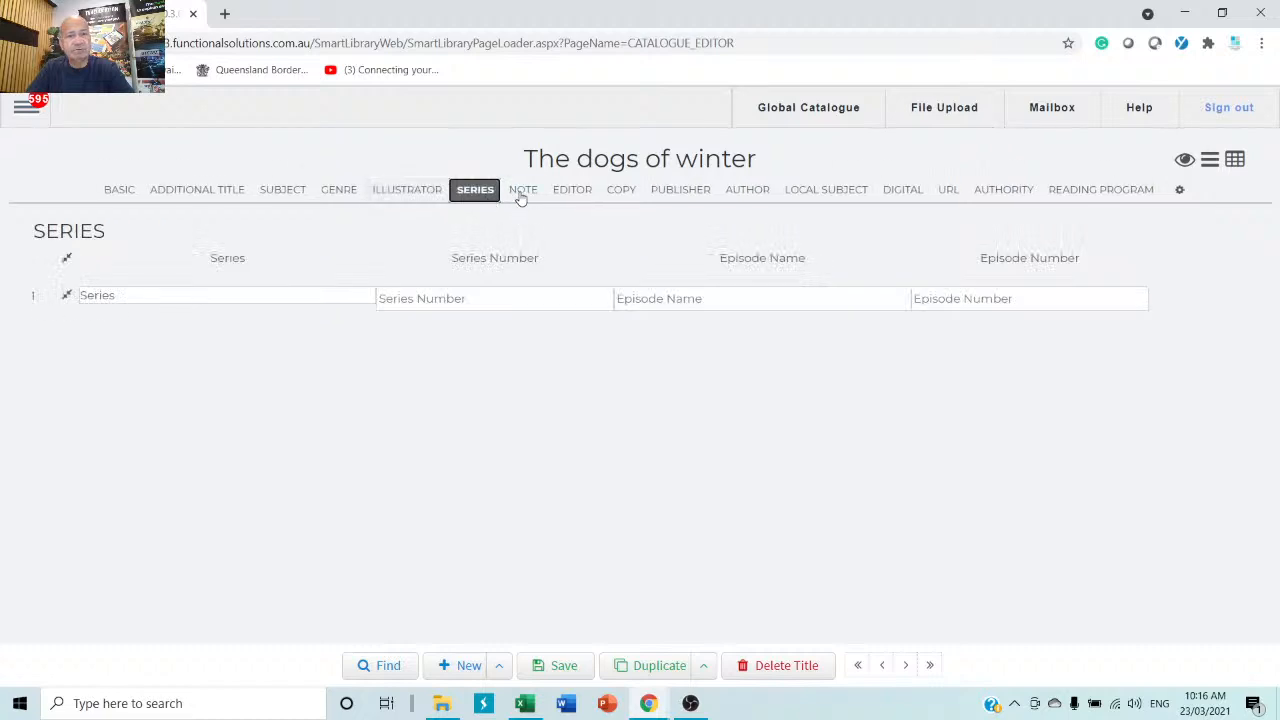
left_click(520, 197)
left_click(569, 195)
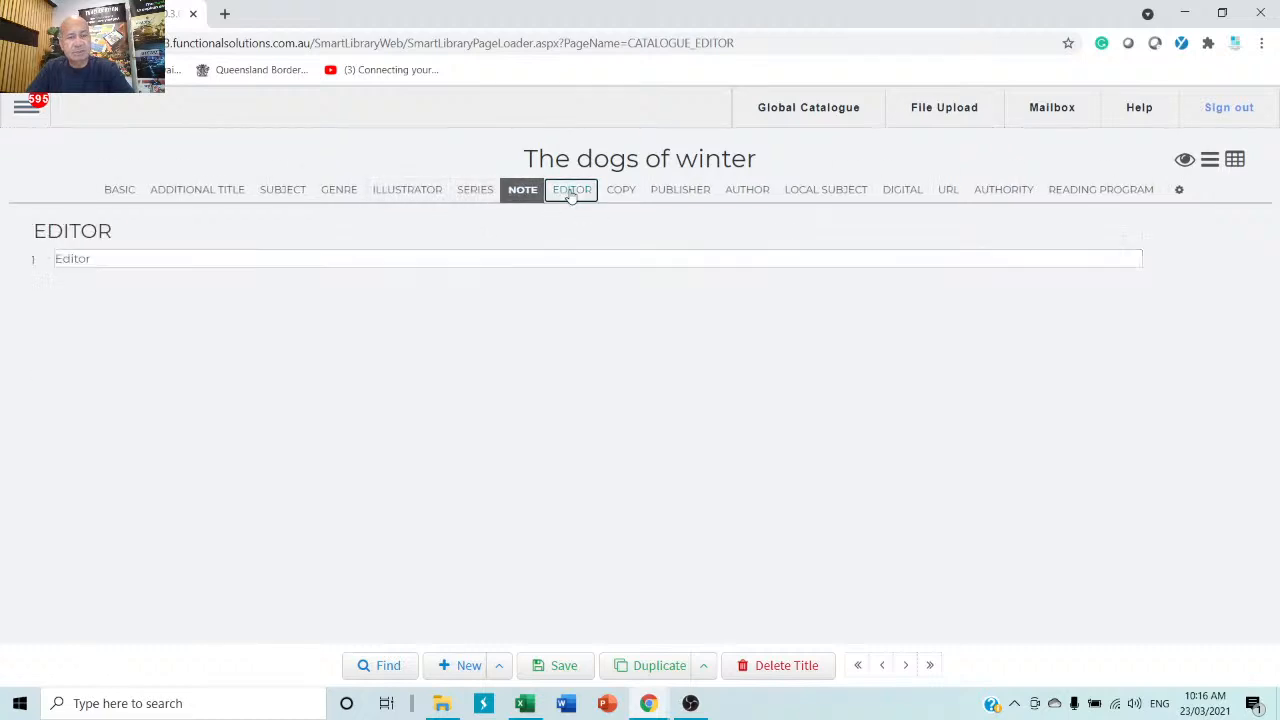
left_click(668, 194)
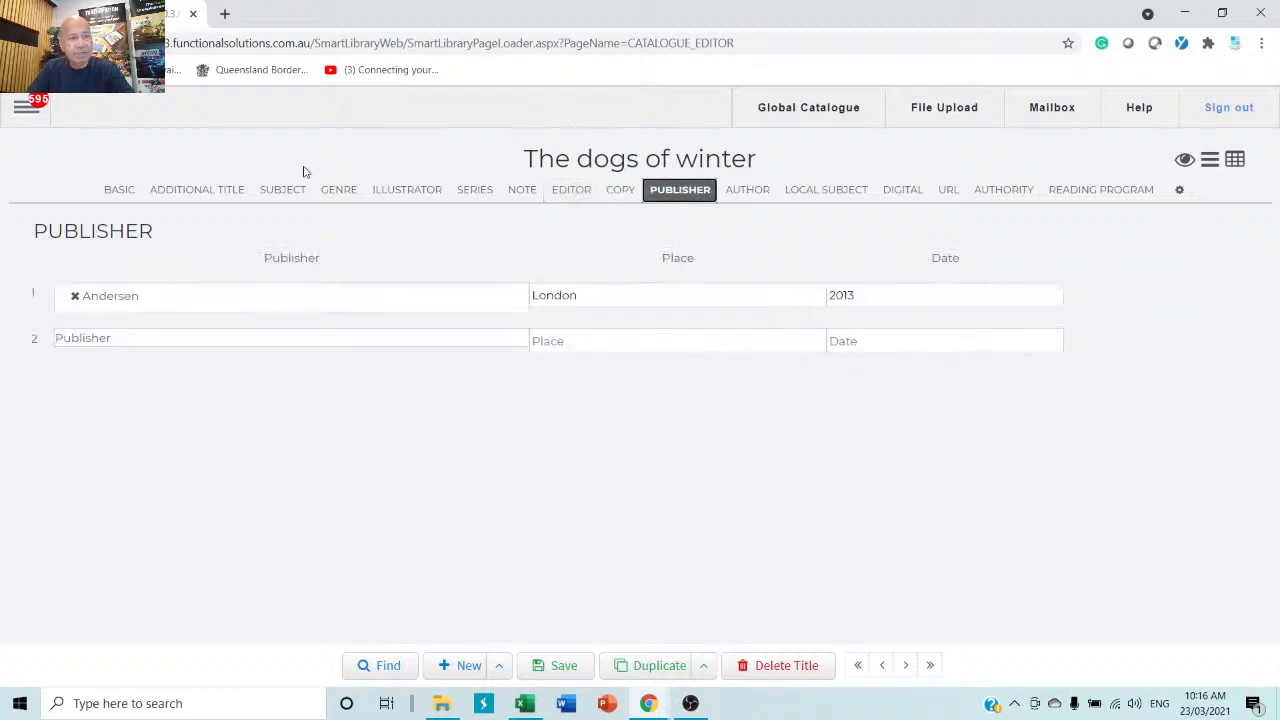
left_click(110, 191)
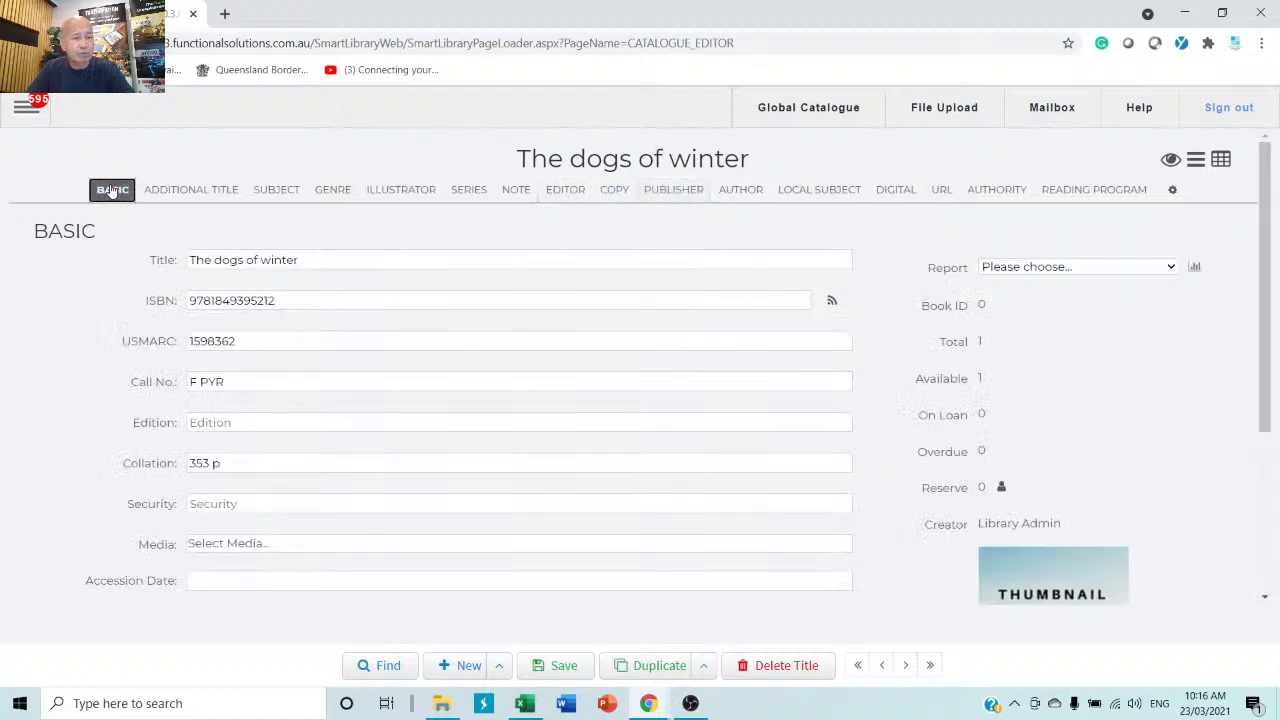
left_click(617, 199)
Give copy 1 barcode qwer4321, location Learning Support Box and sublocation Seniors.
left_click(257, 341)
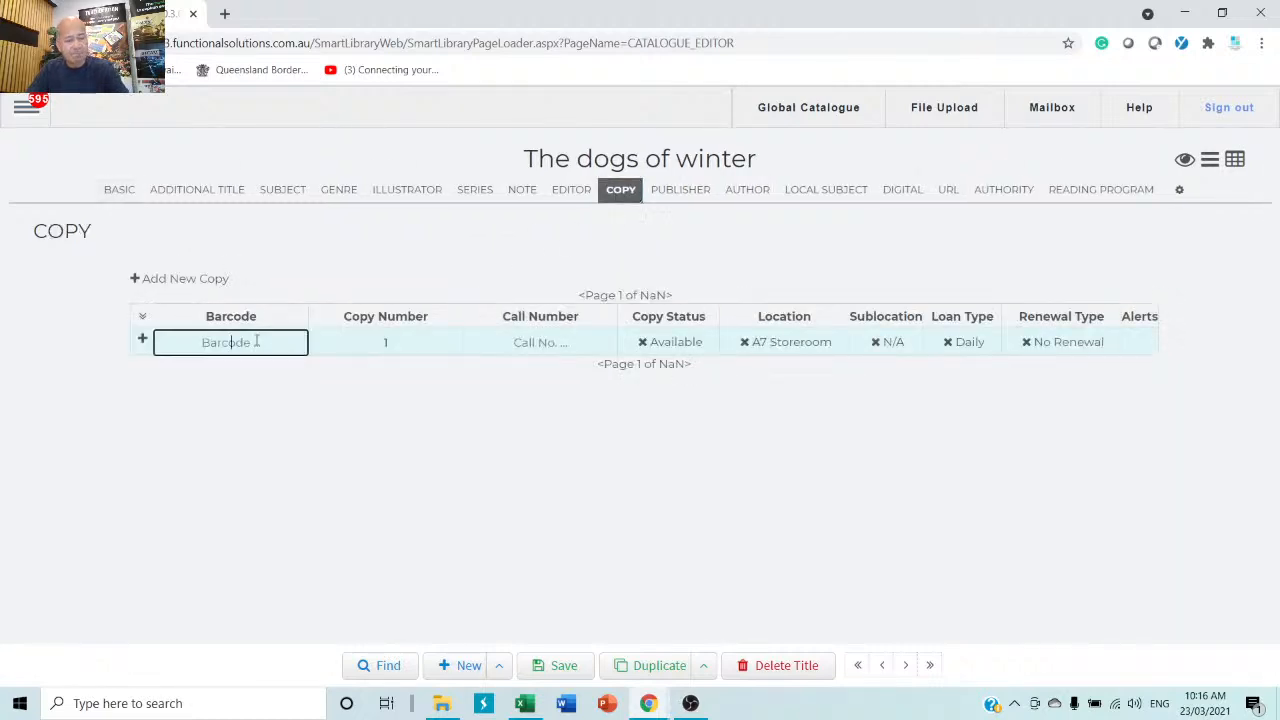
type("qwer4")
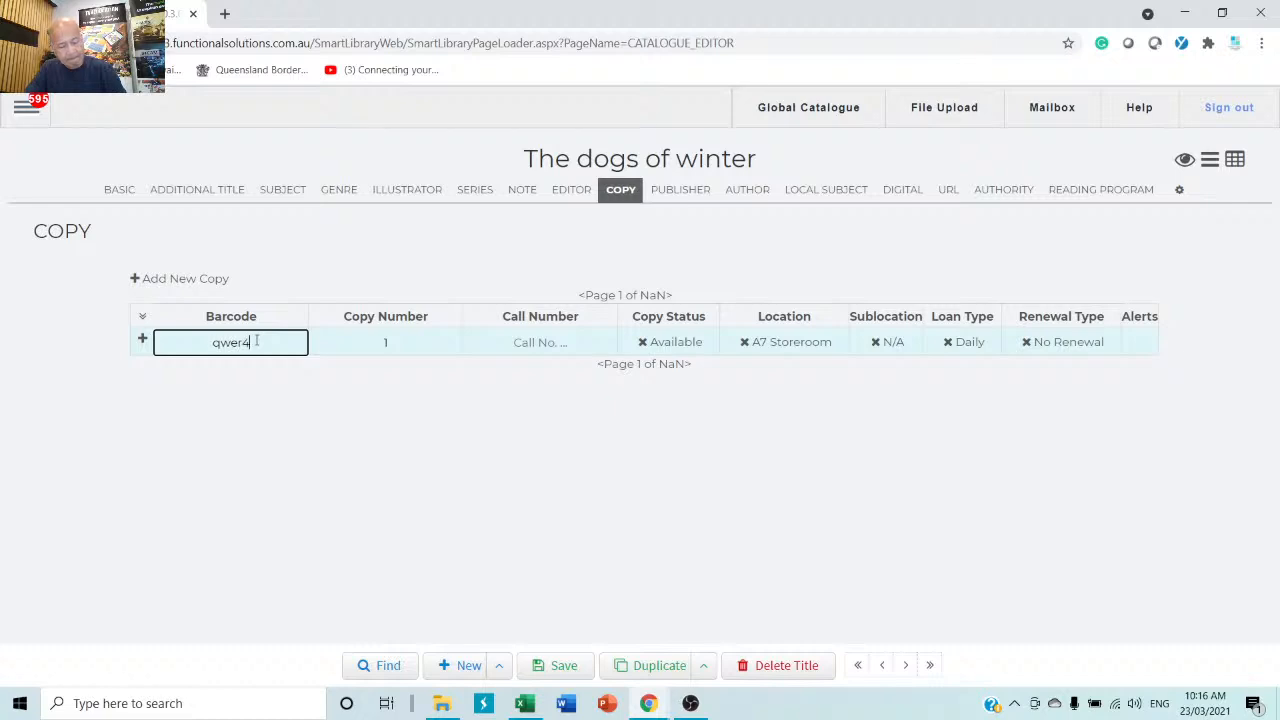
type("321")
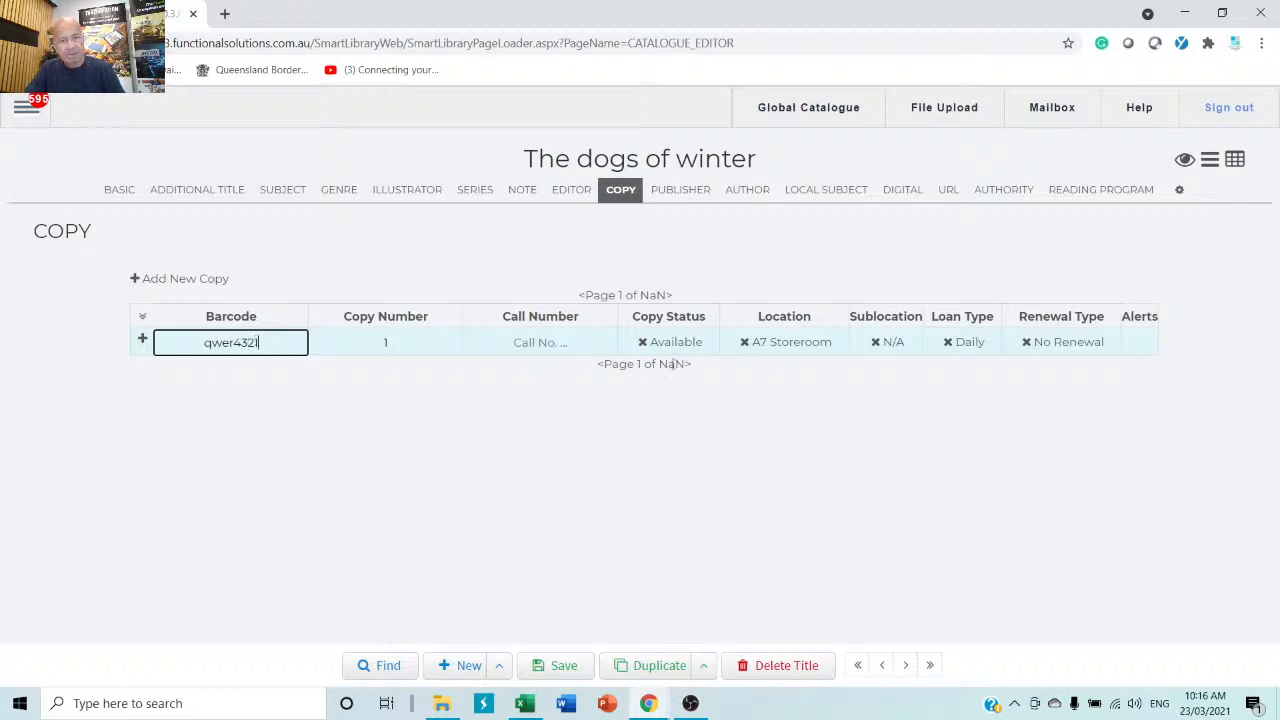
left_click(765, 343)
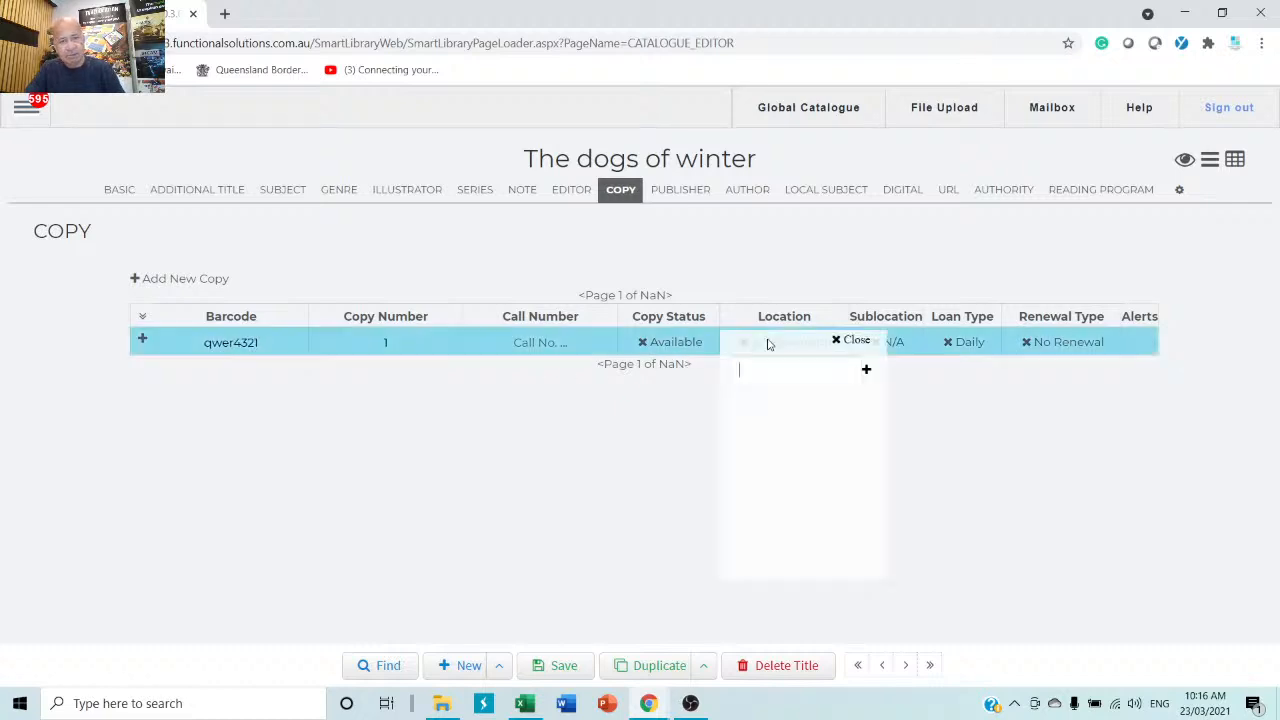
scroll(784, 462, "down", 3)
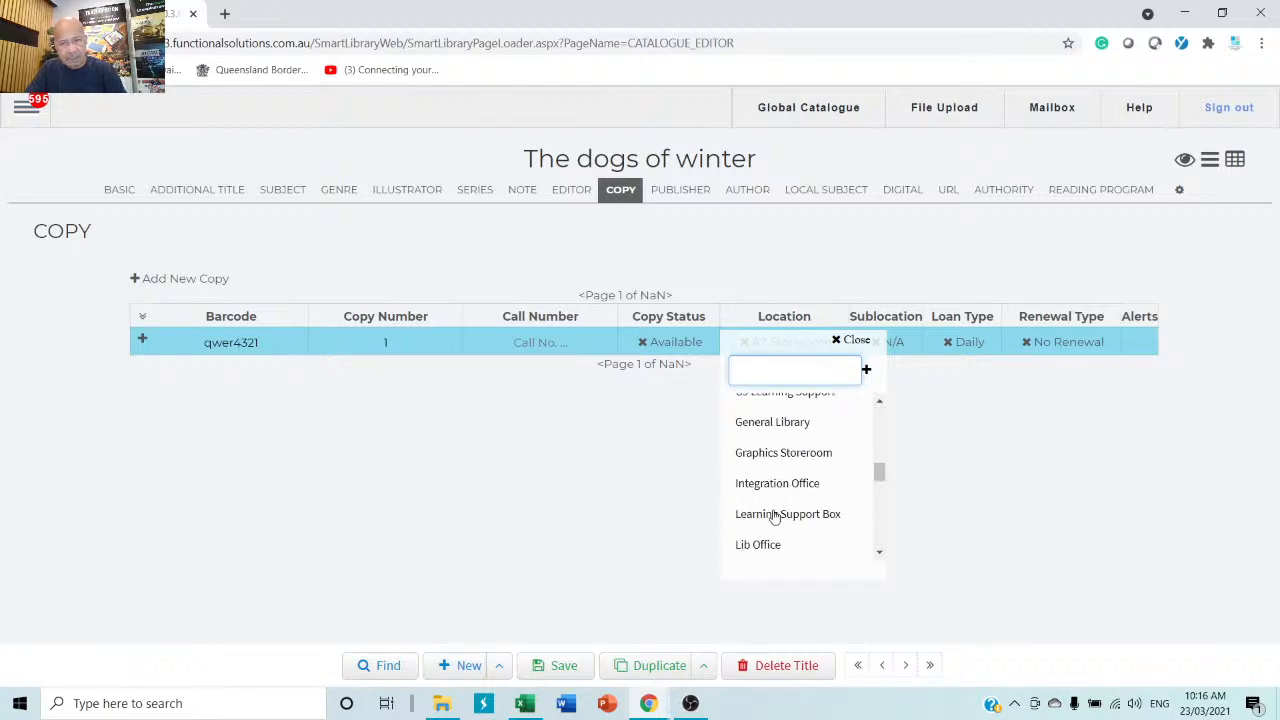
left_click(774, 516)
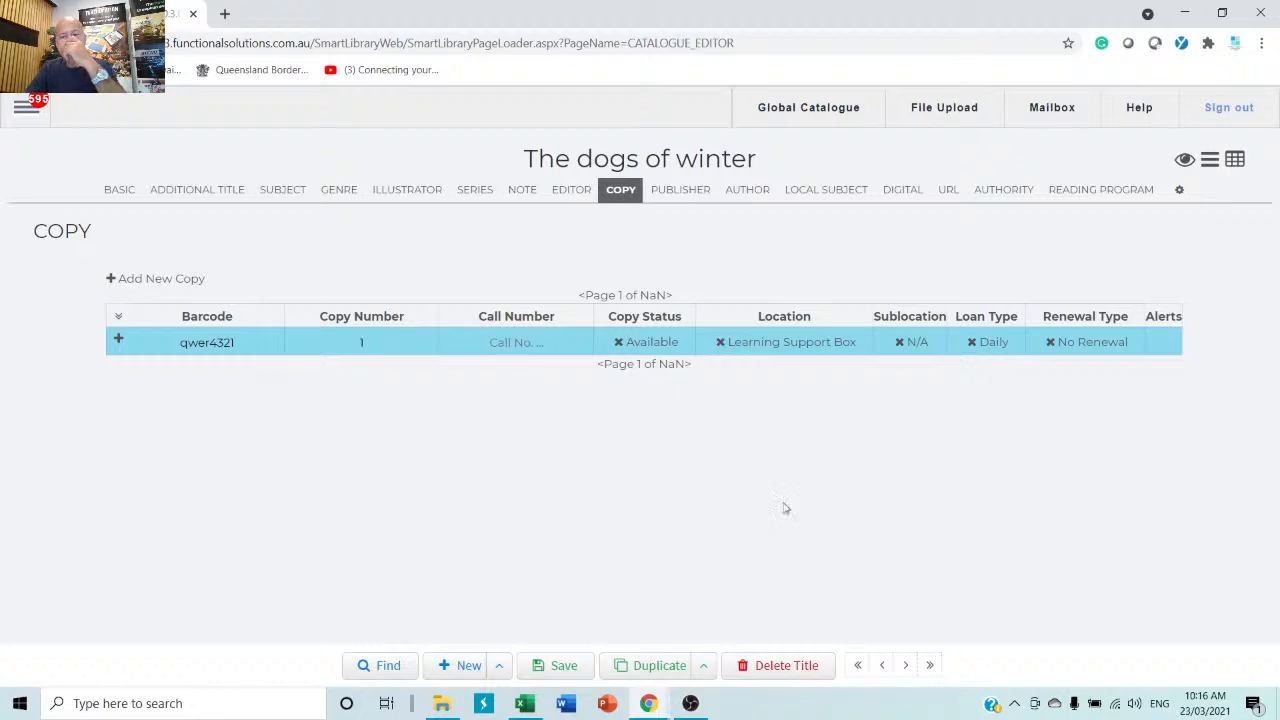
left_click(910, 345)
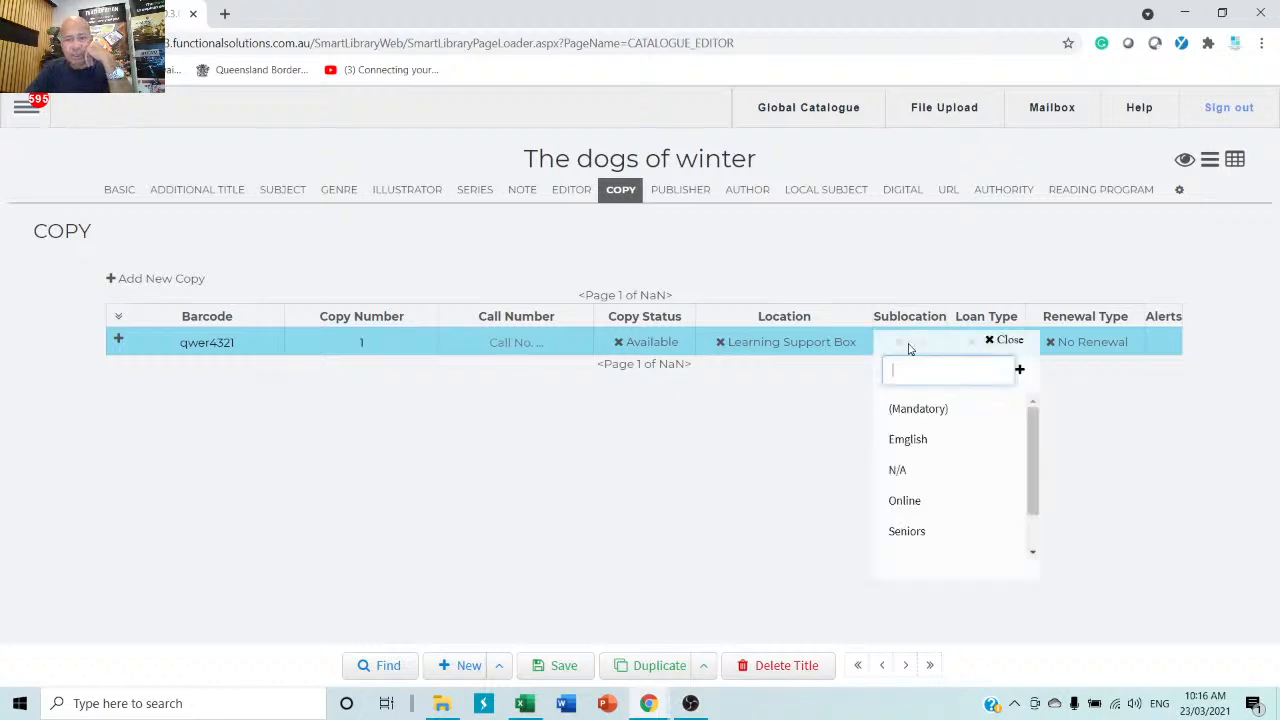
left_click(910, 533)
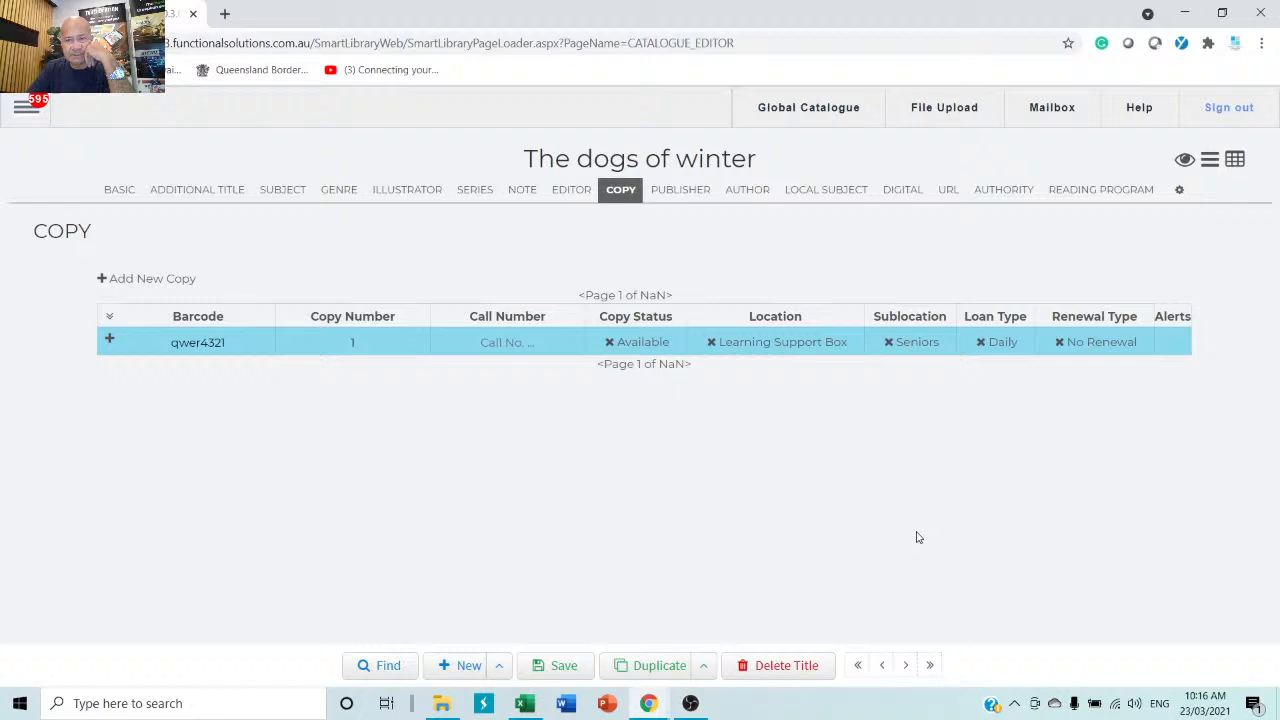
Set copy 1's loan type to Fortnightly and renewal type to No Renewal, checking its extra details.
left_click(995, 345)
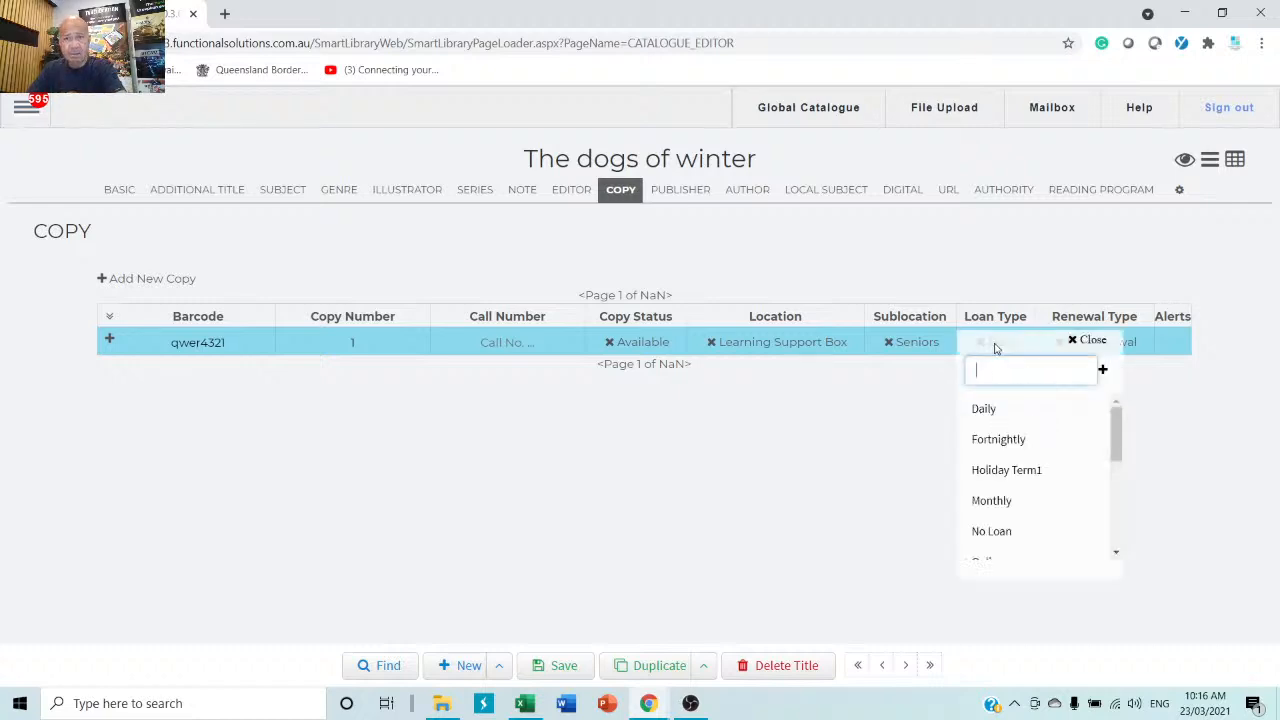
left_click(1010, 441)
left_click(1112, 345)
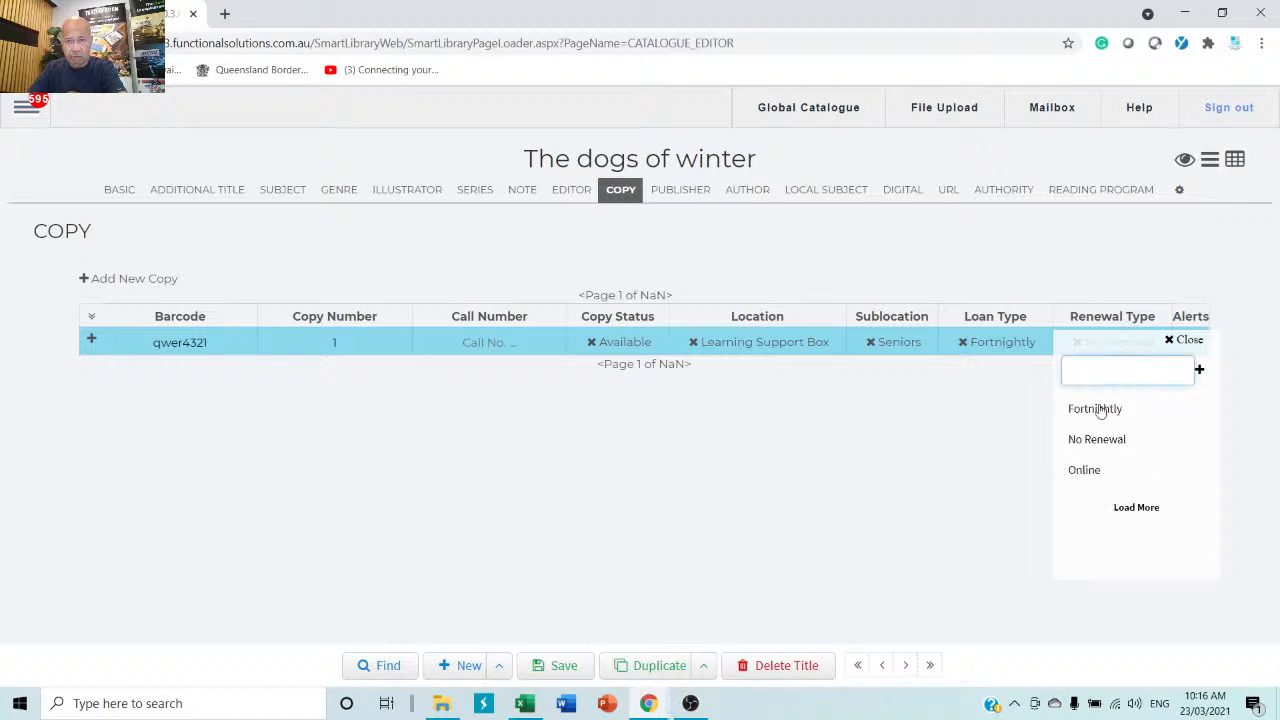
left_click(1095, 441)
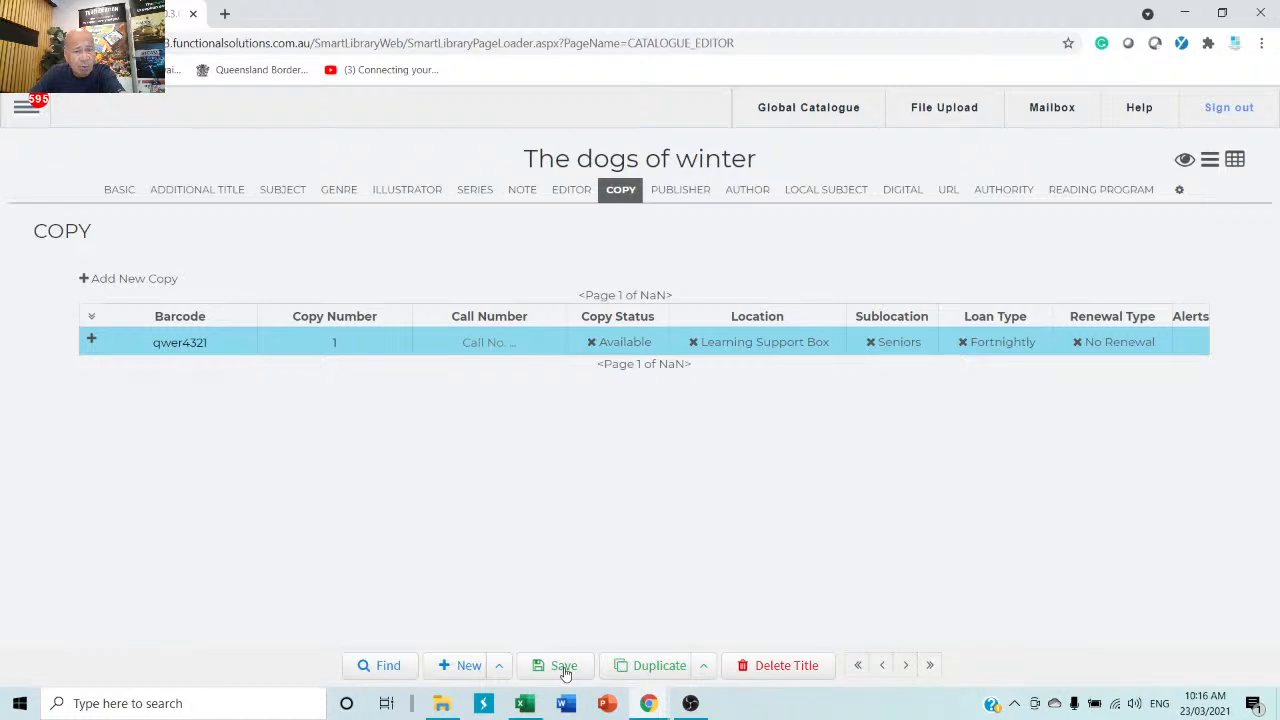
left_click(91, 338)
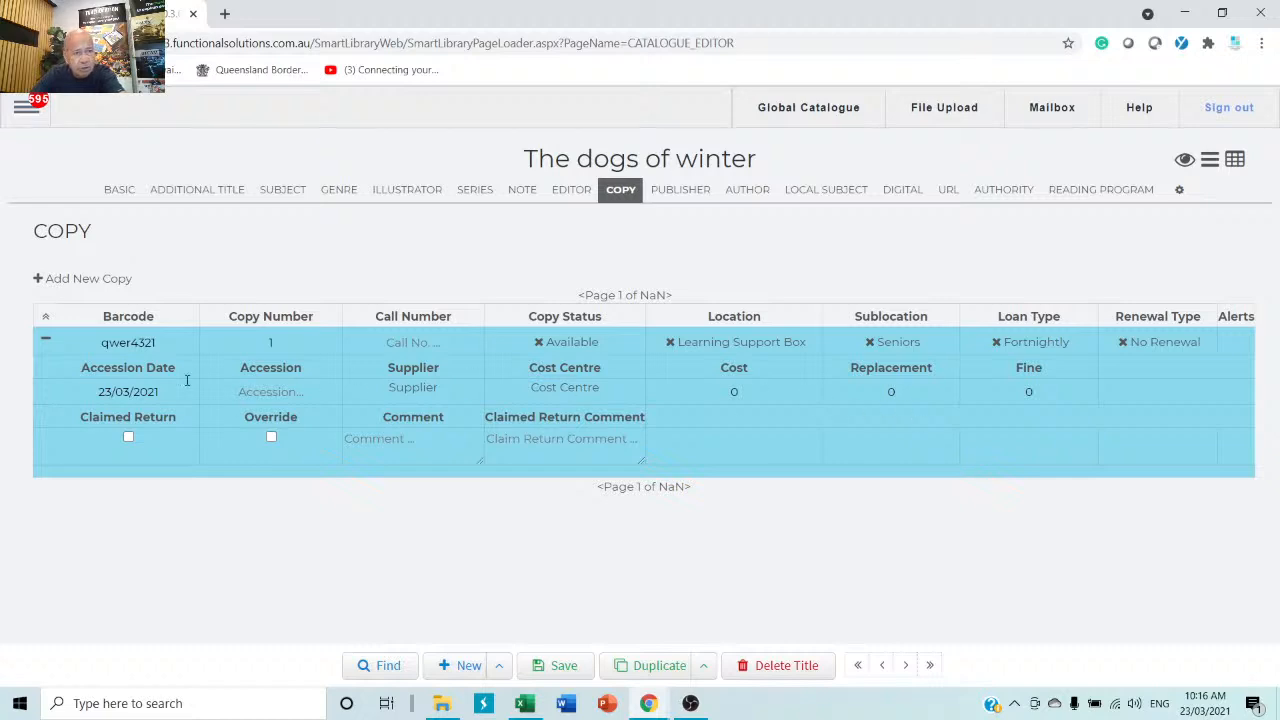
left_click(44, 317)
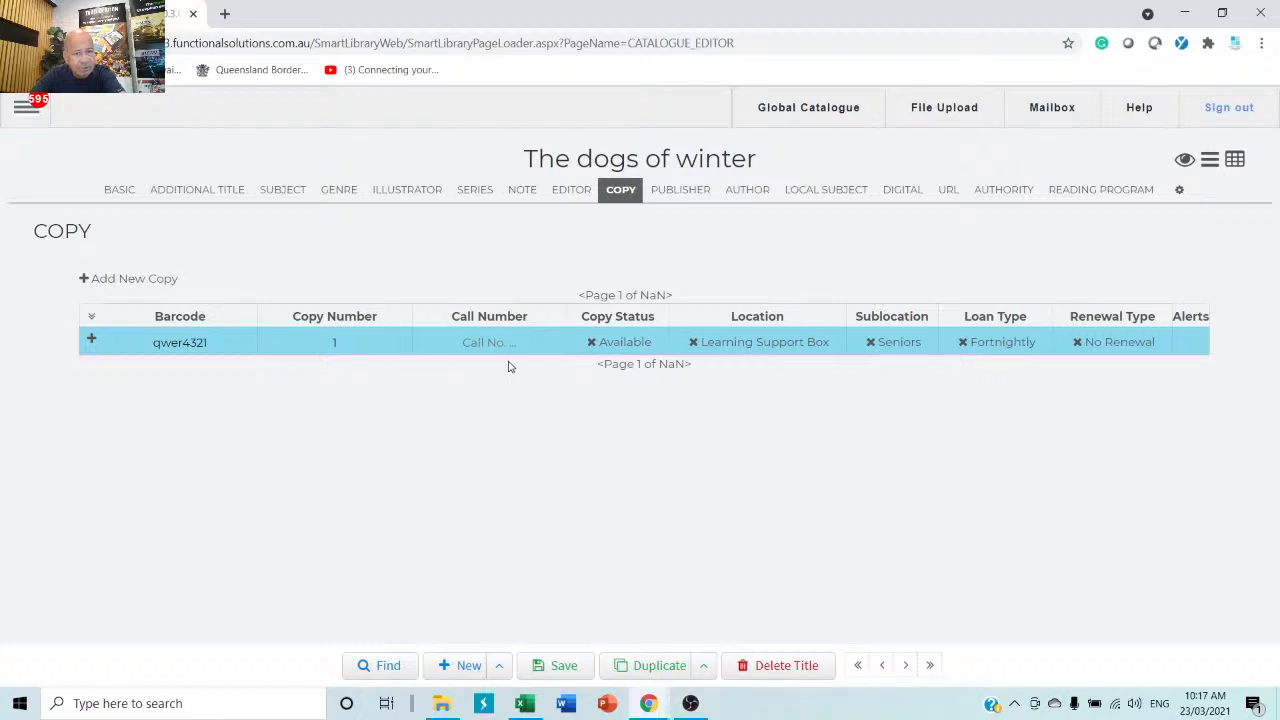
Attempt to save the record and dismiss the blank media warning.
left_click(278, 198)
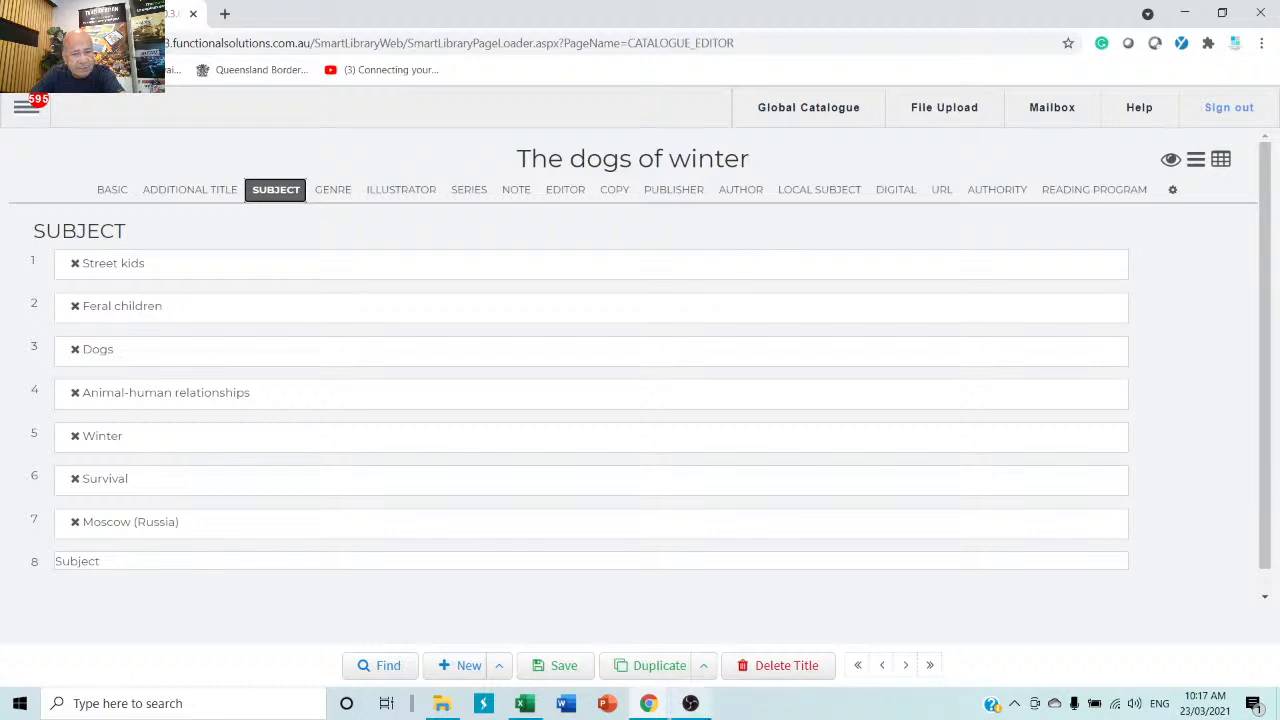
left_click(562, 670)
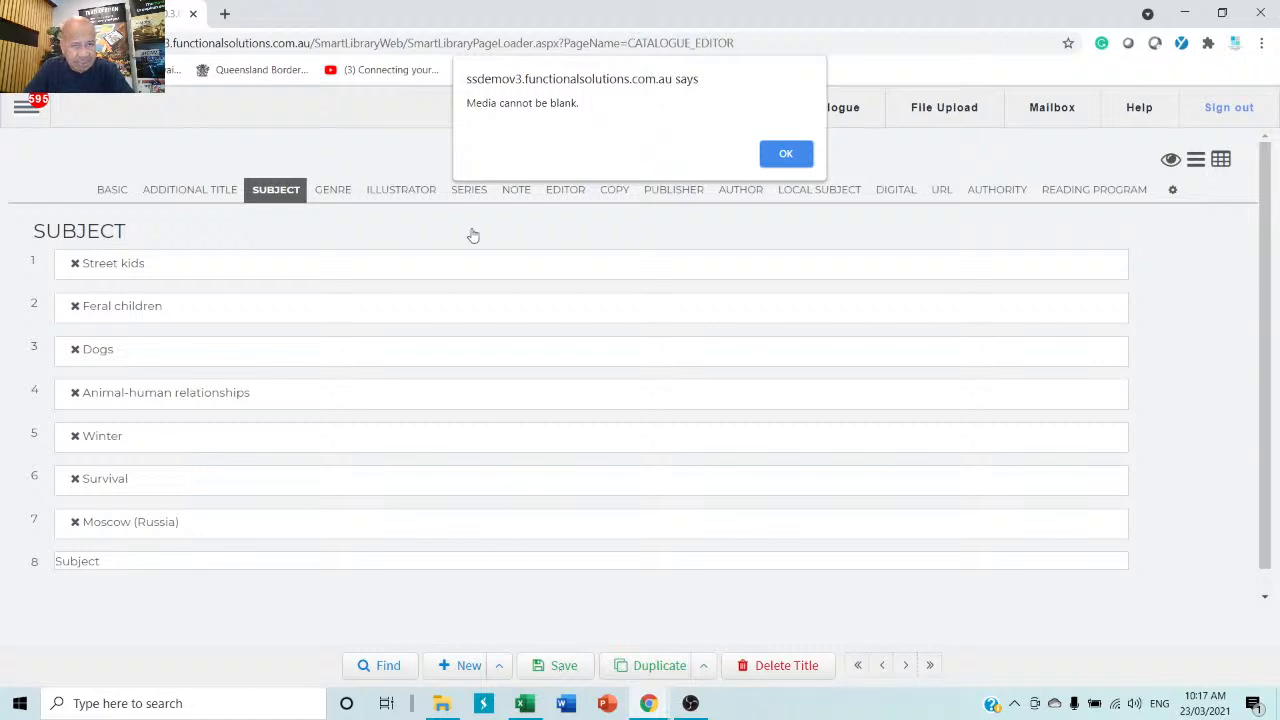
left_click(794, 153)
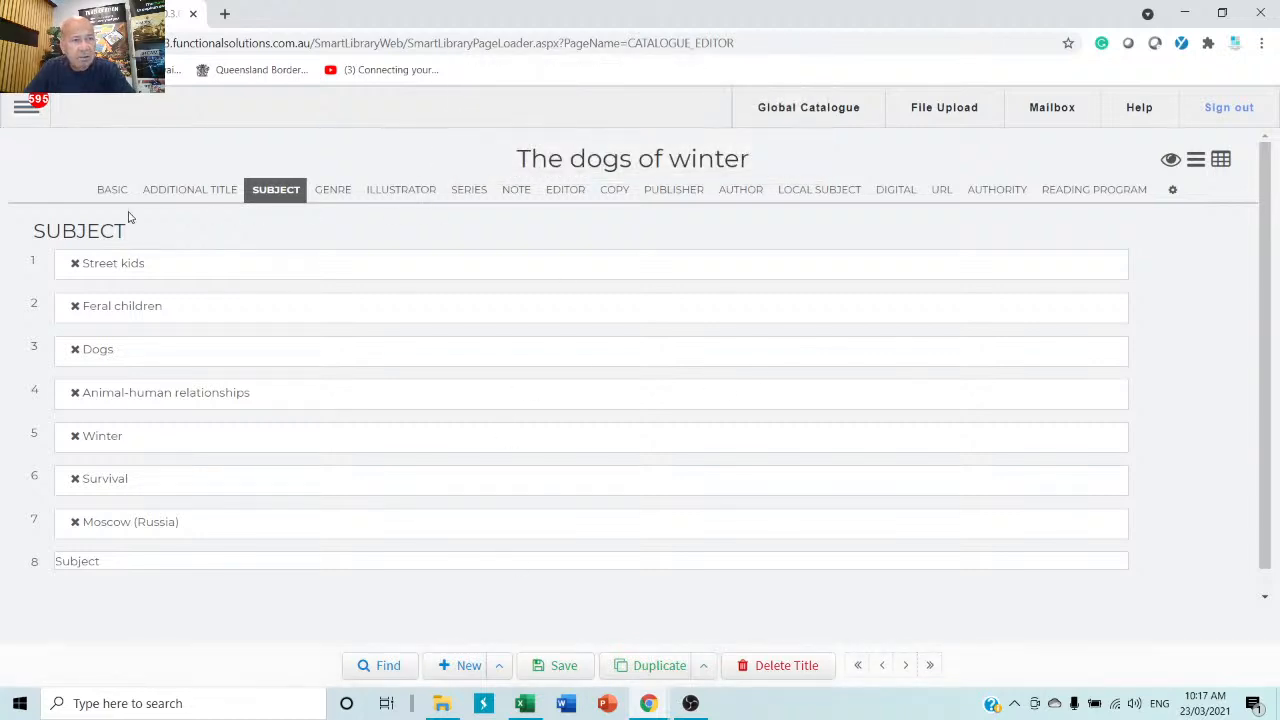
Set the media type to Book and save, giving the record Book ID 22963.
left_click(110, 193)
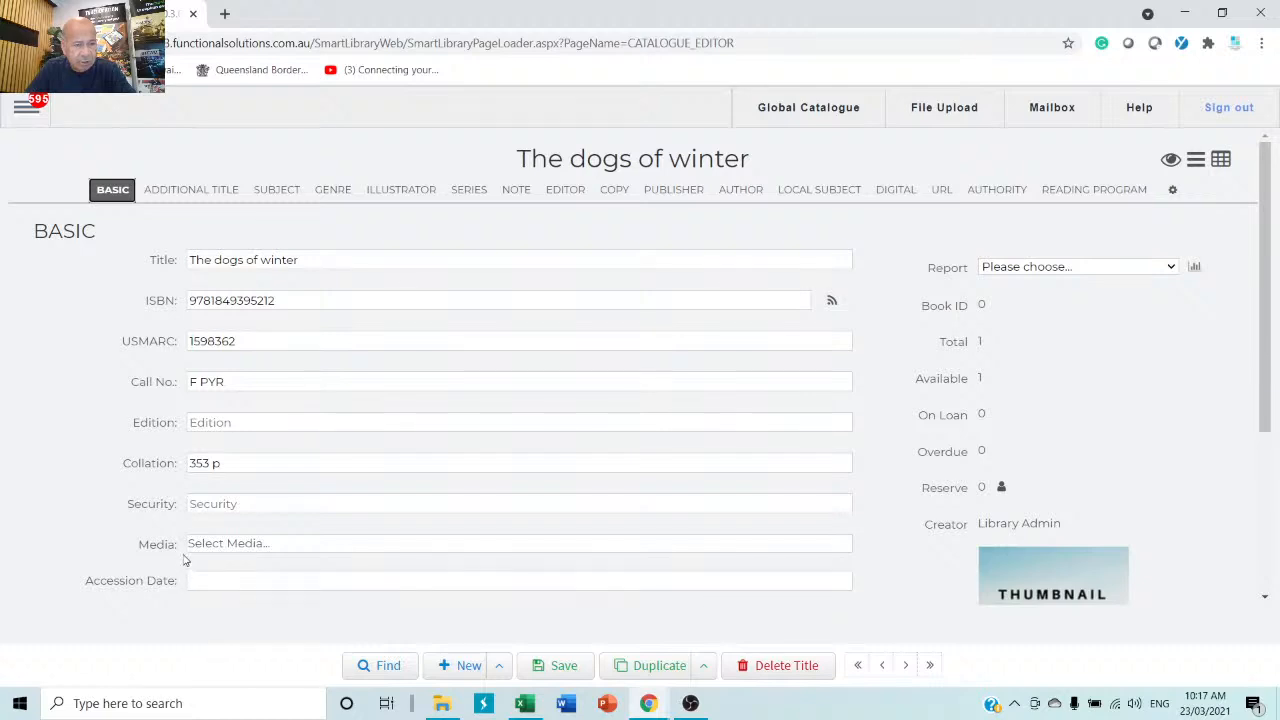
left_click(241, 547)
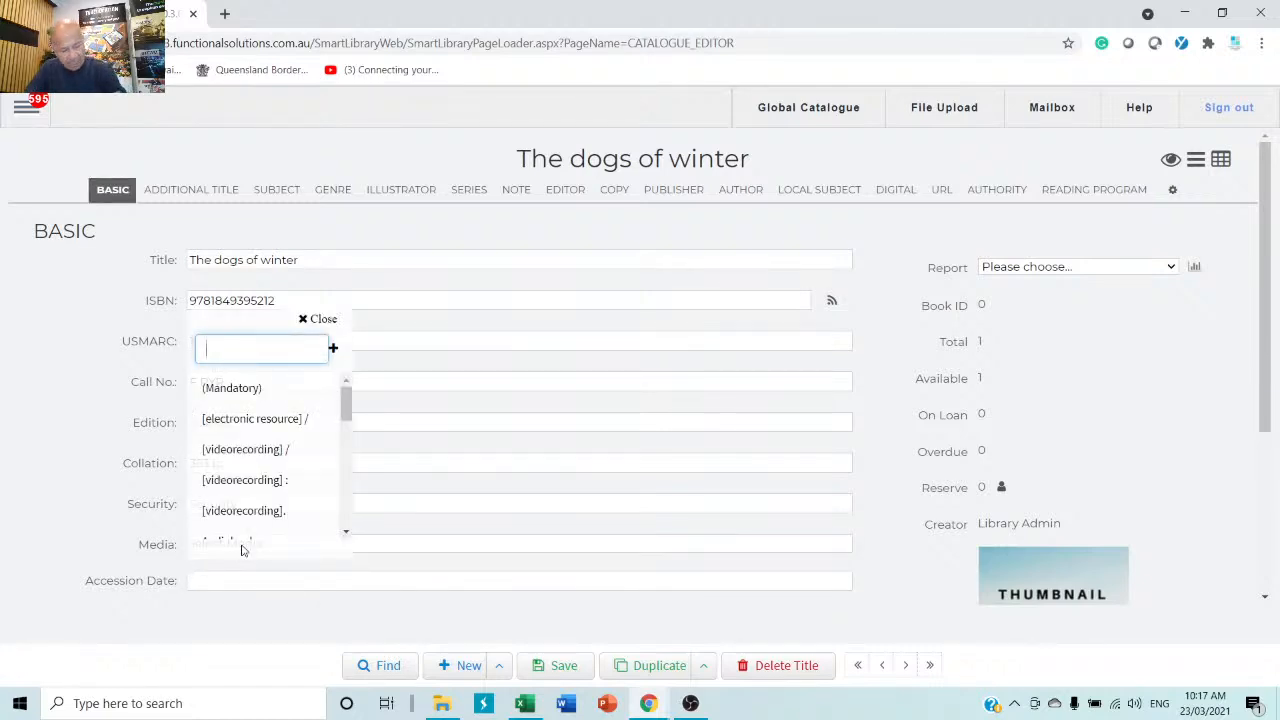
type("book")
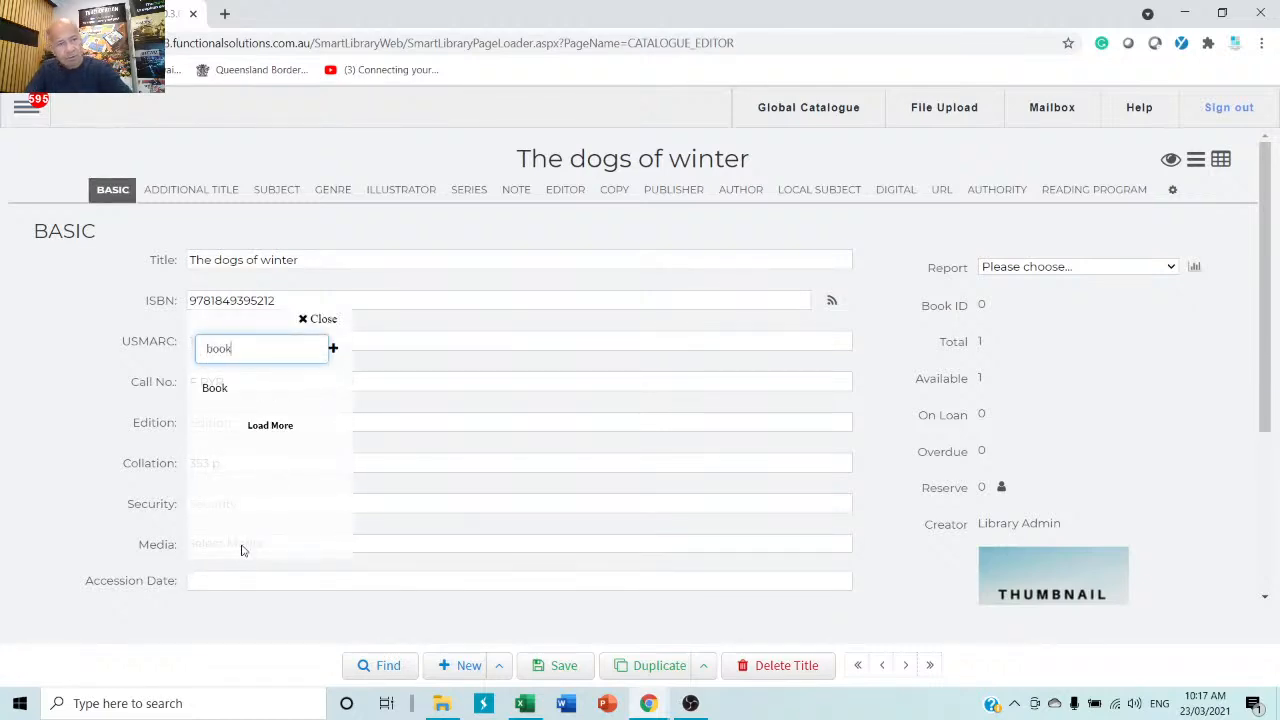
left_click(214, 395)
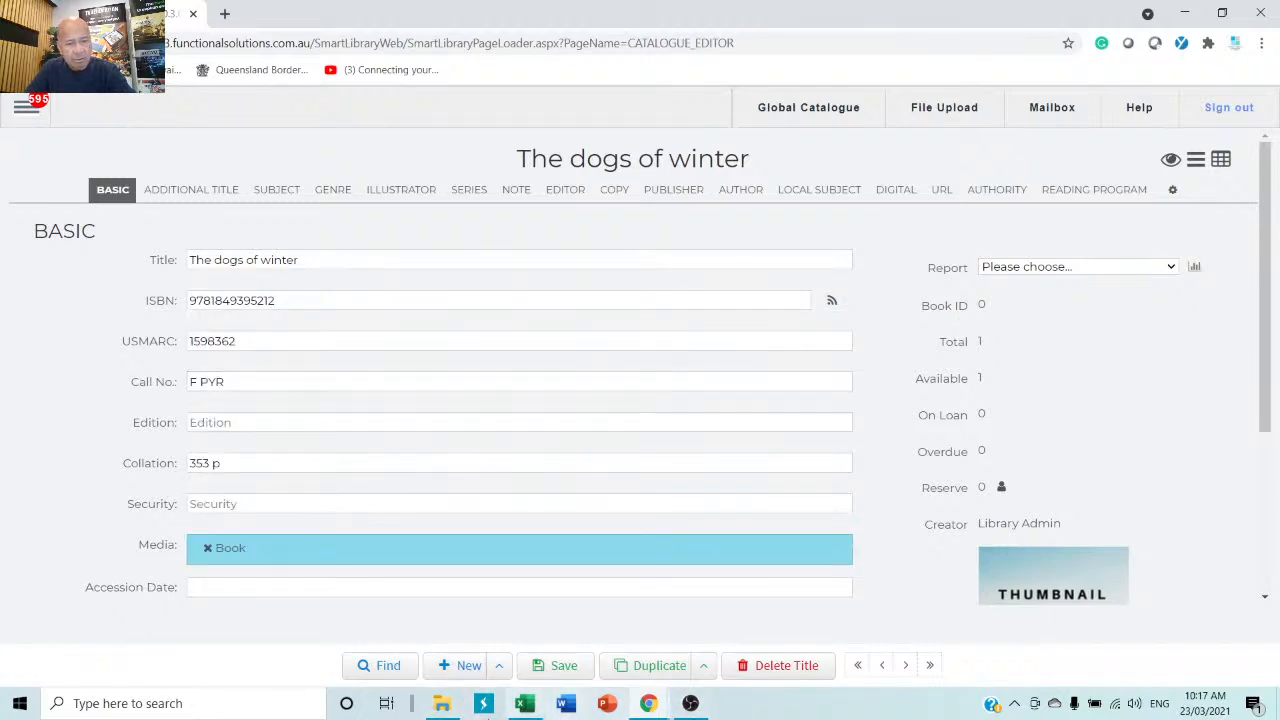
left_click(564, 666)
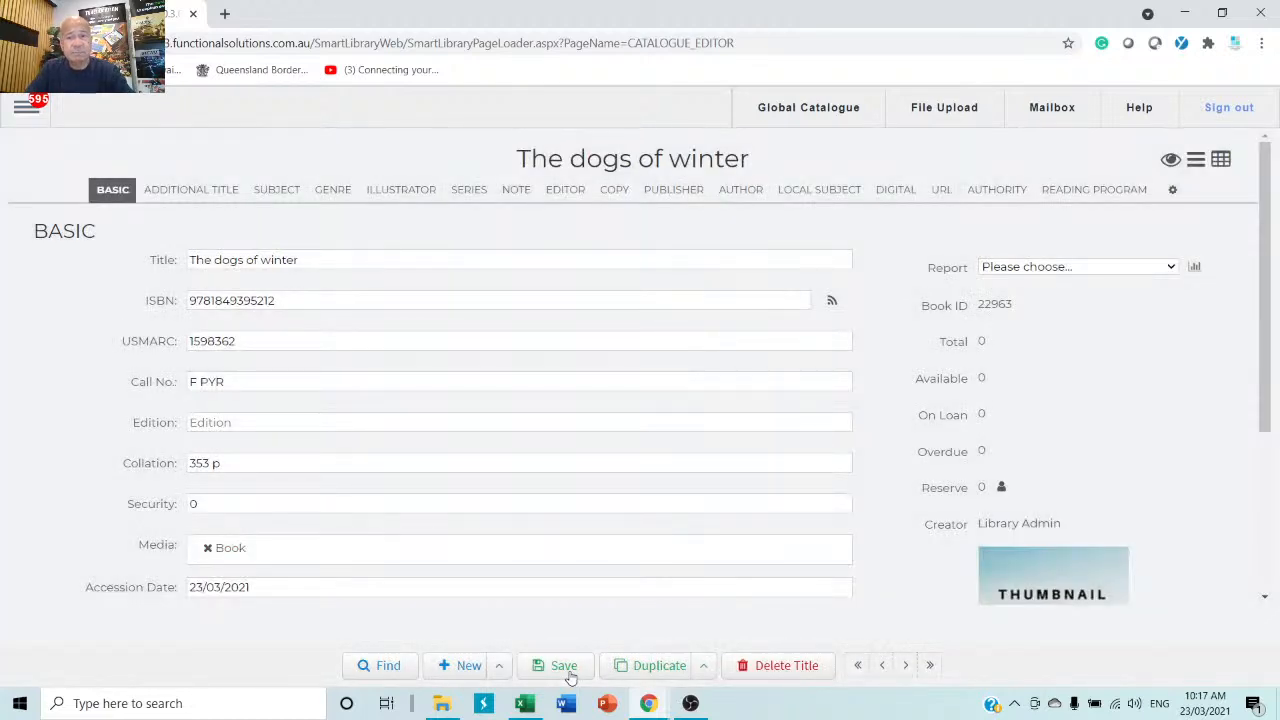
Start a cover thumbnail upload from C:\Patron Import, cancel it, and save the record without a cover.
scroll(1030, 495, "down", 3)
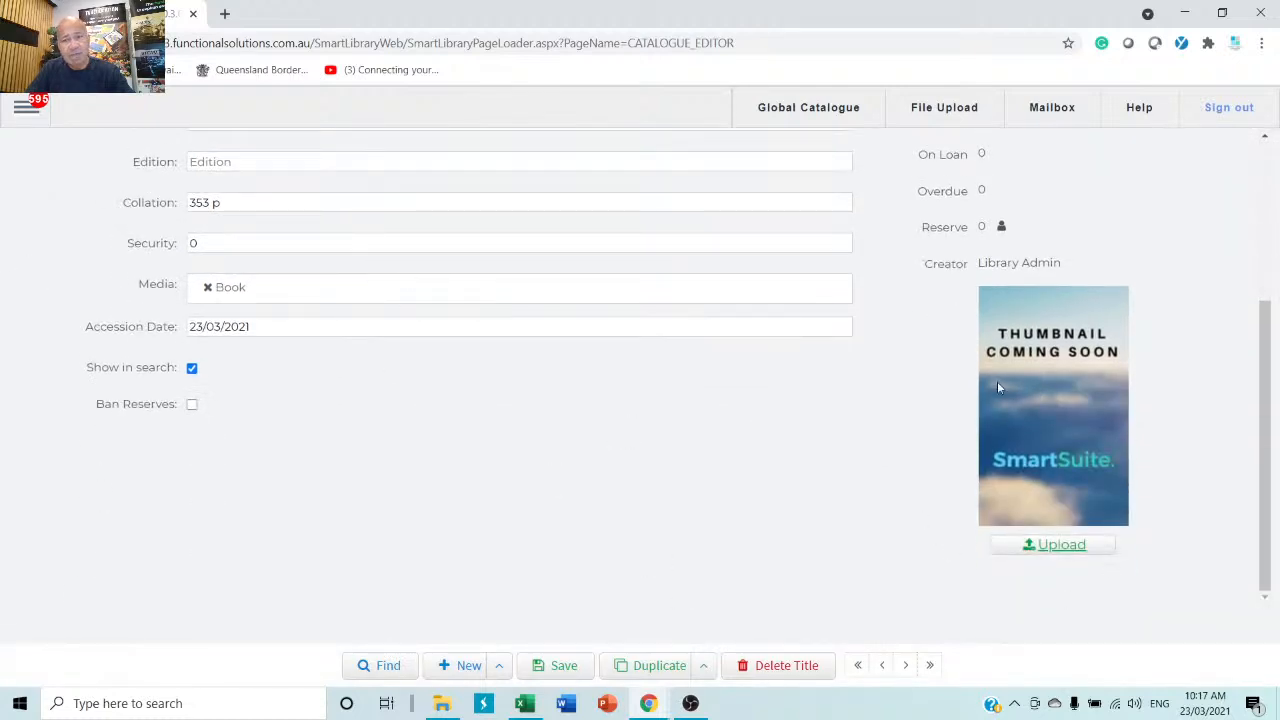
scroll(1020, 480, "up", 3)
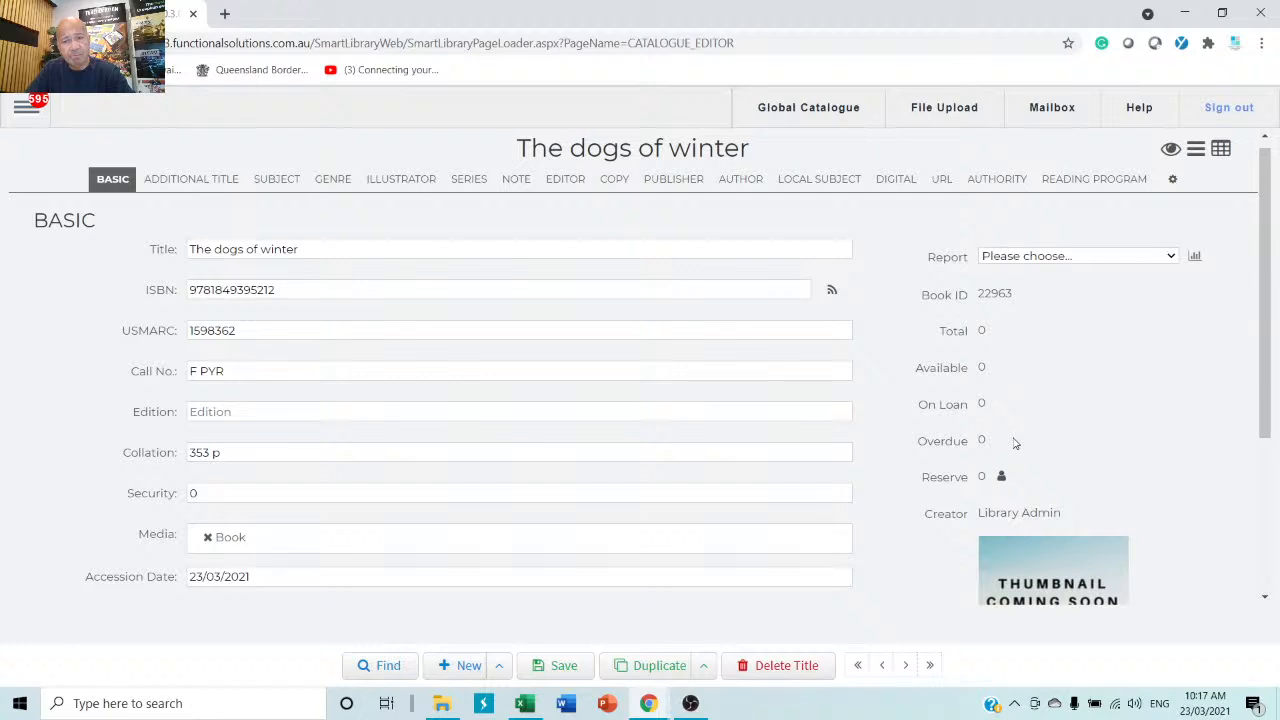
scroll(1014, 443, "down", 3)
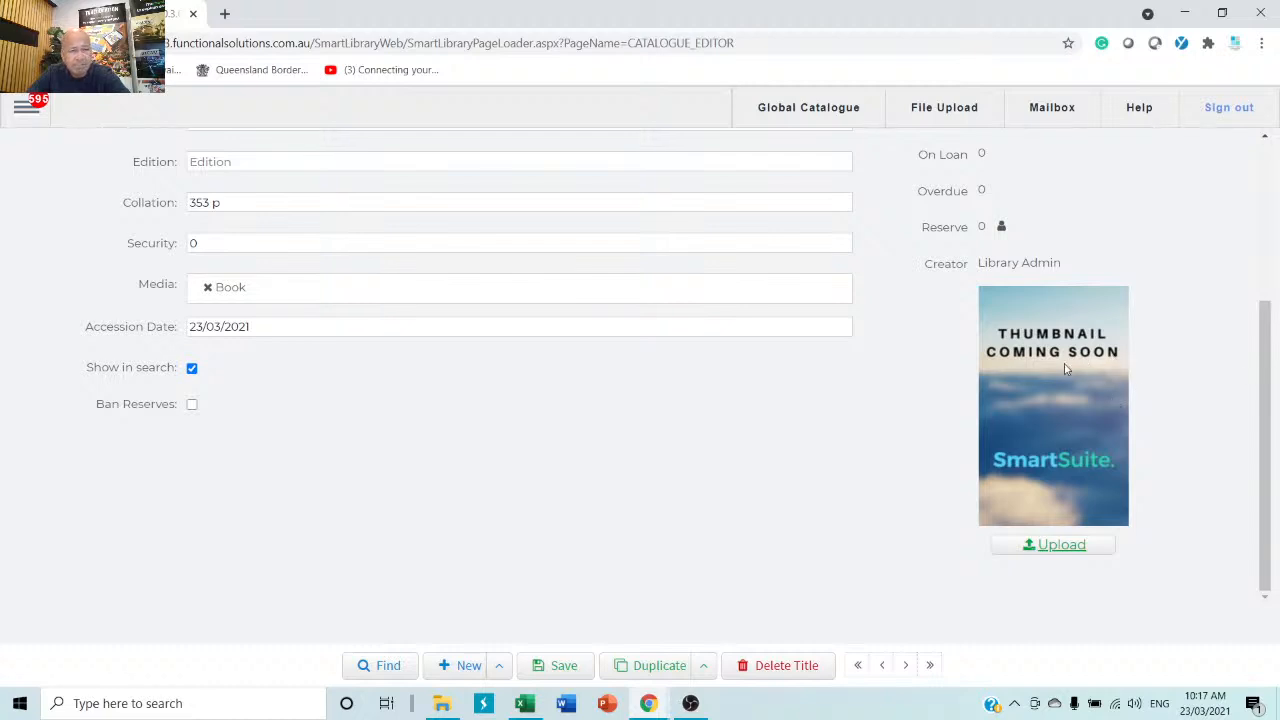
left_click(1067, 548)
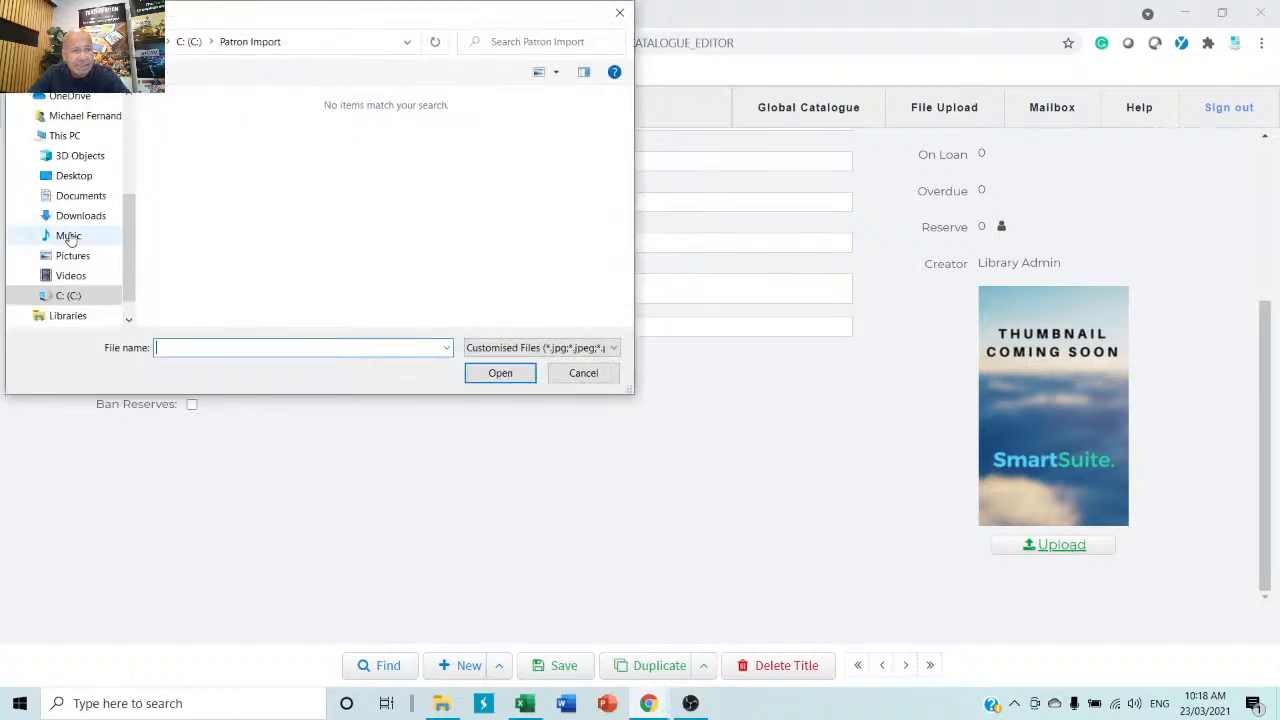
left_click(72, 294)
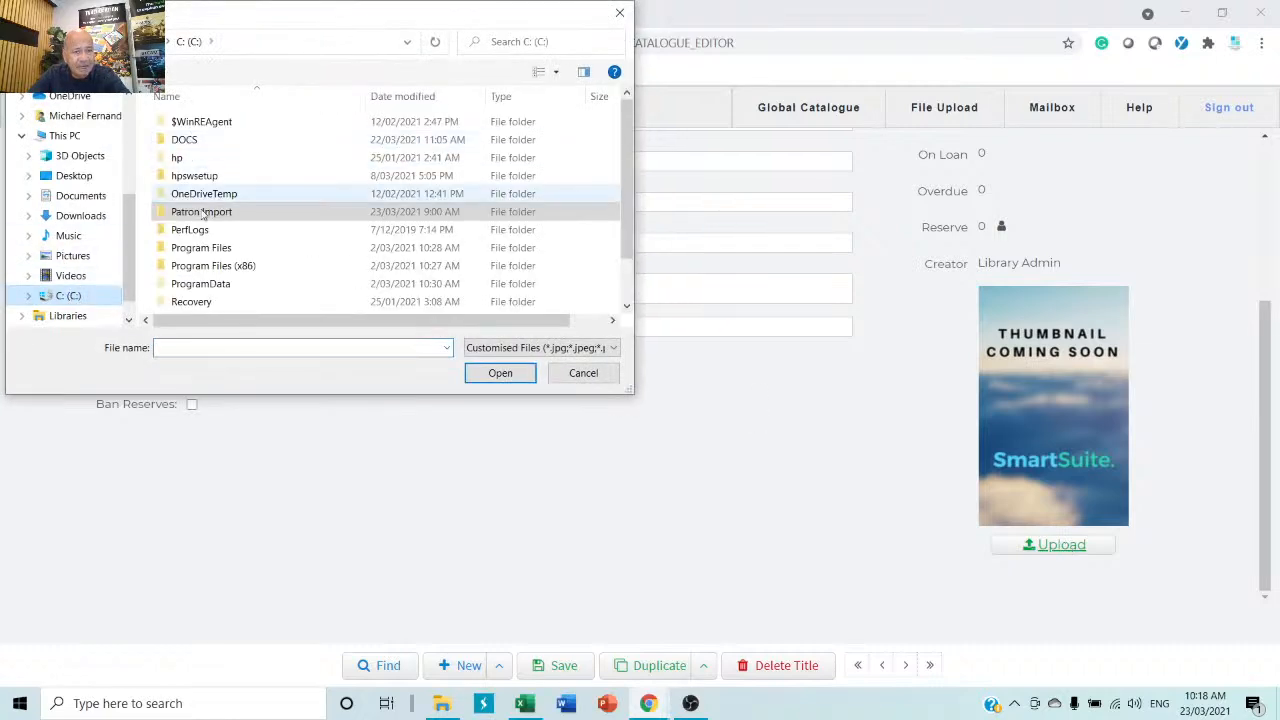
left_click(300, 213)
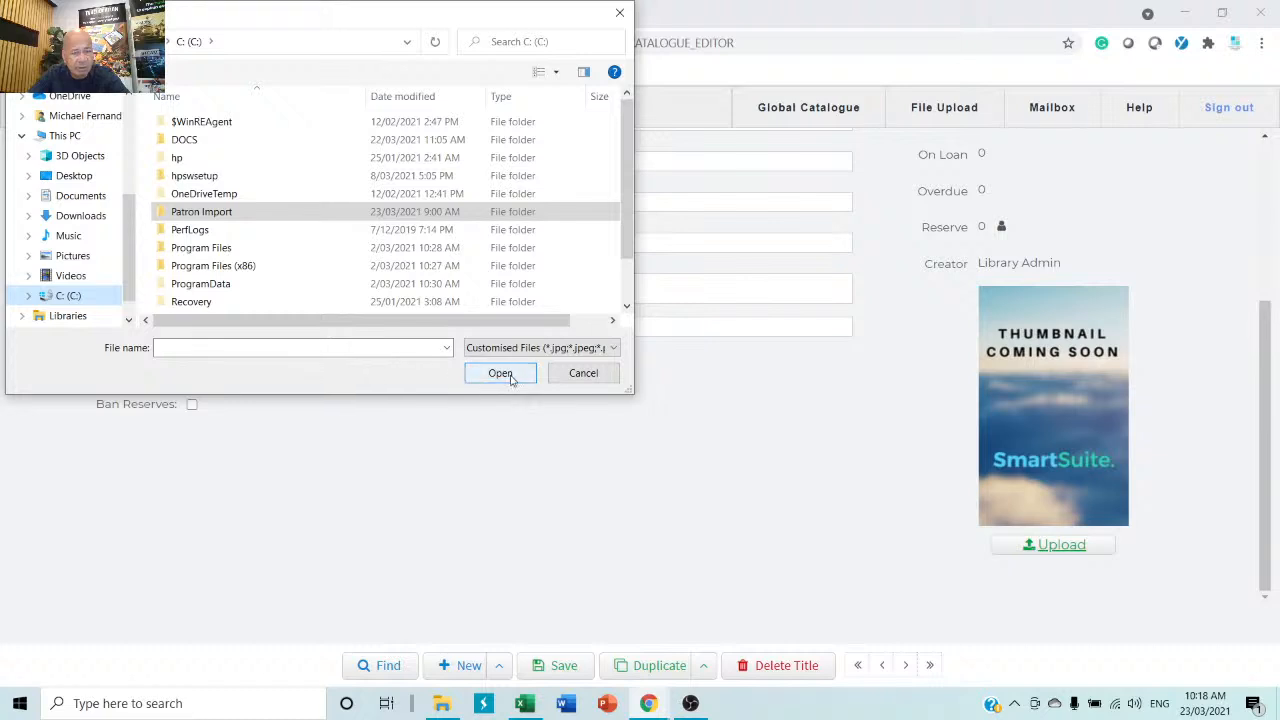
left_click(600, 378)
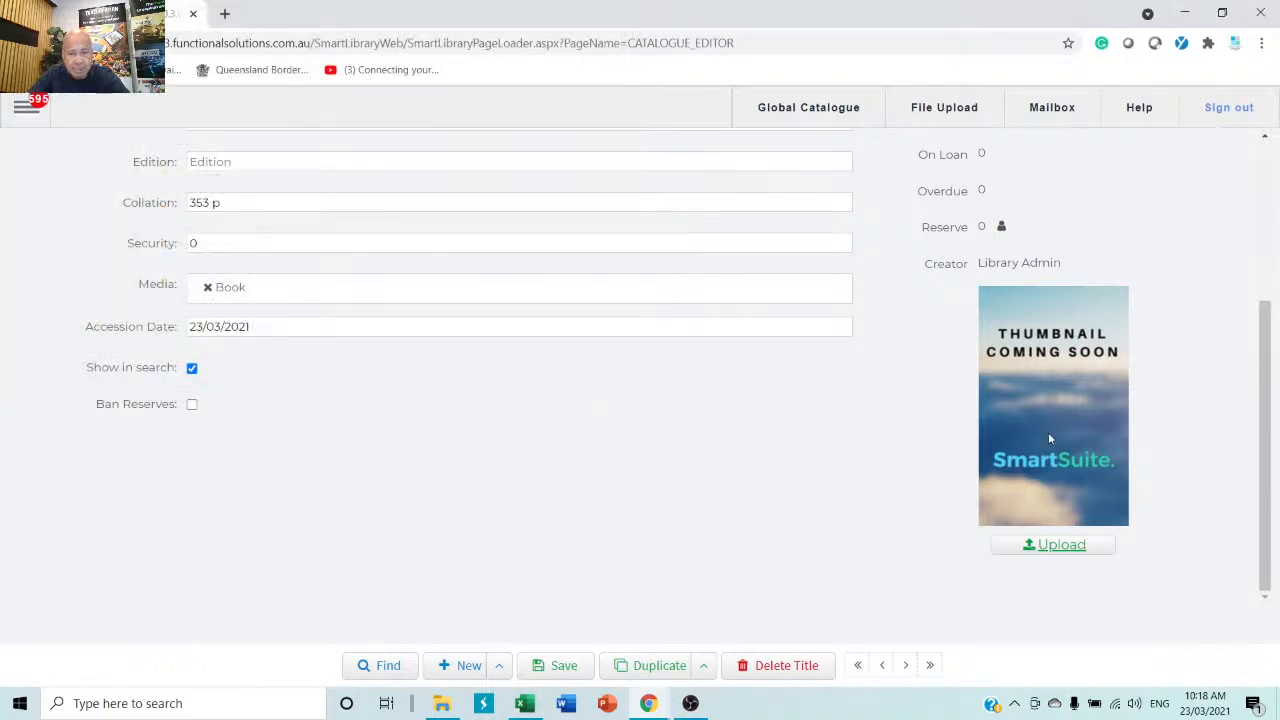
left_click(555, 668)
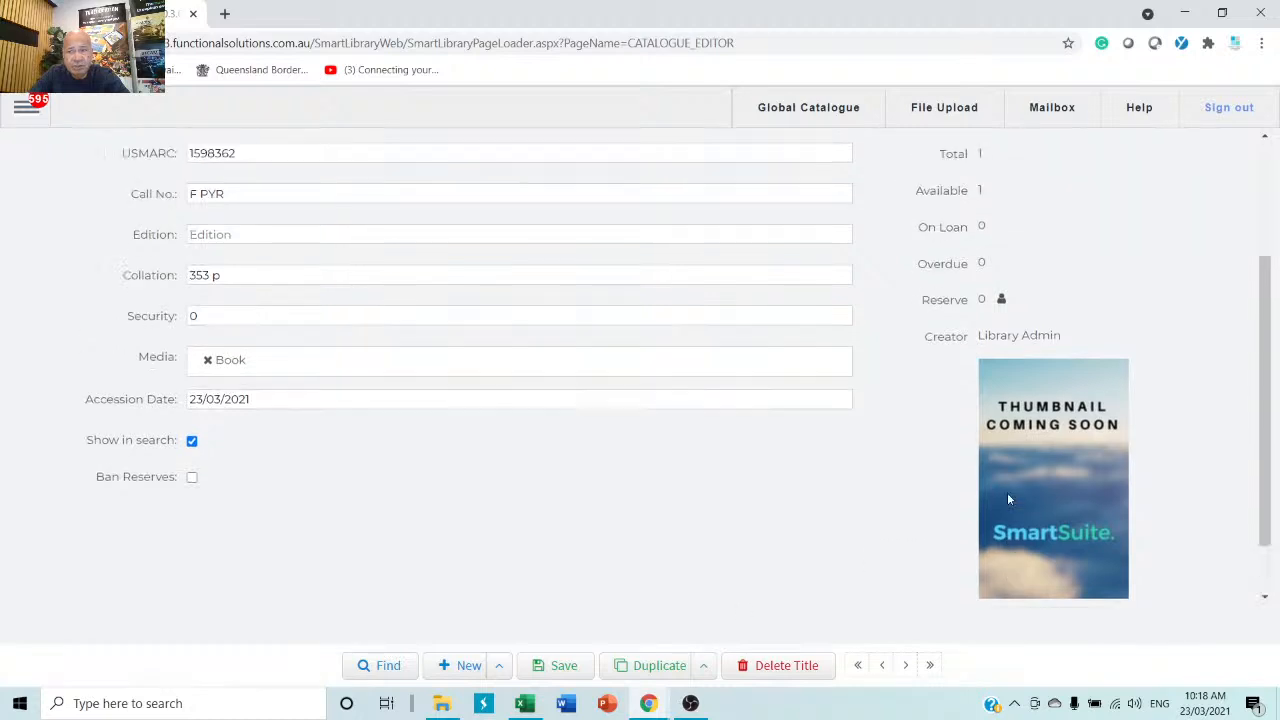
scroll(1007, 495, "up", 3)
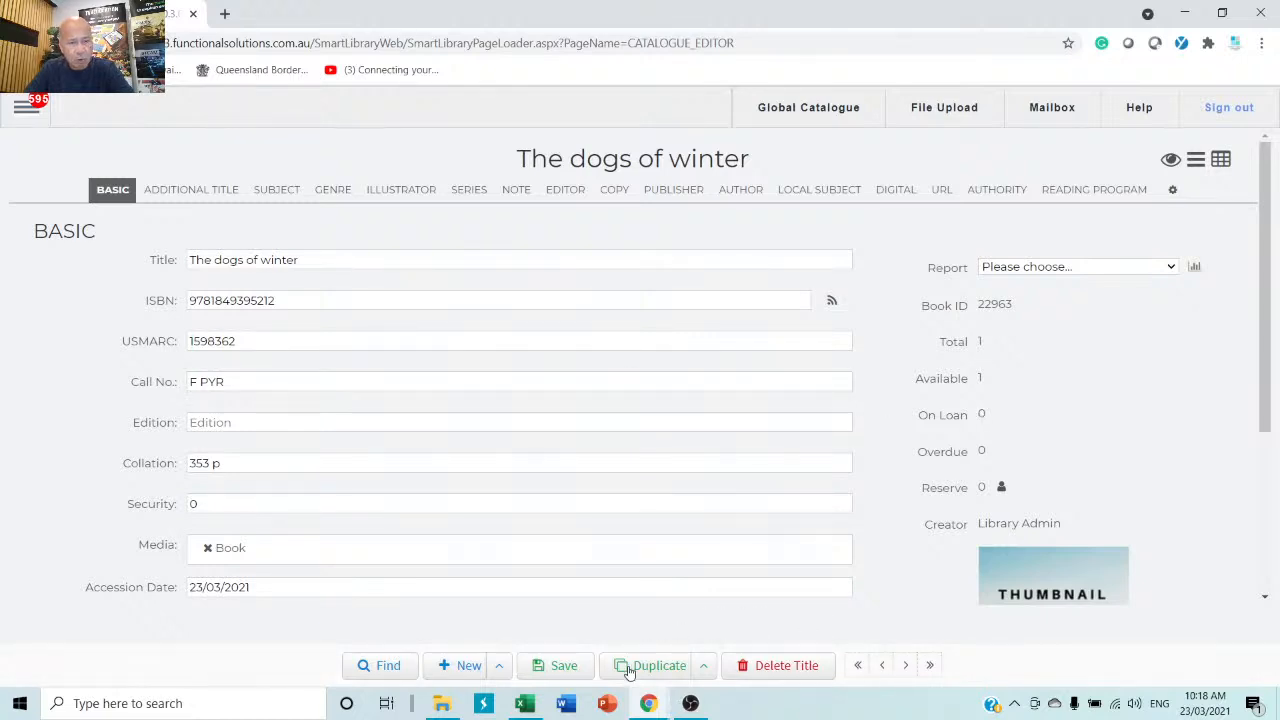
Clear the editor to a blank record with Book ID 0 and show the Catalogue submenu.
left_click(468, 665)
left_click(316, 303)
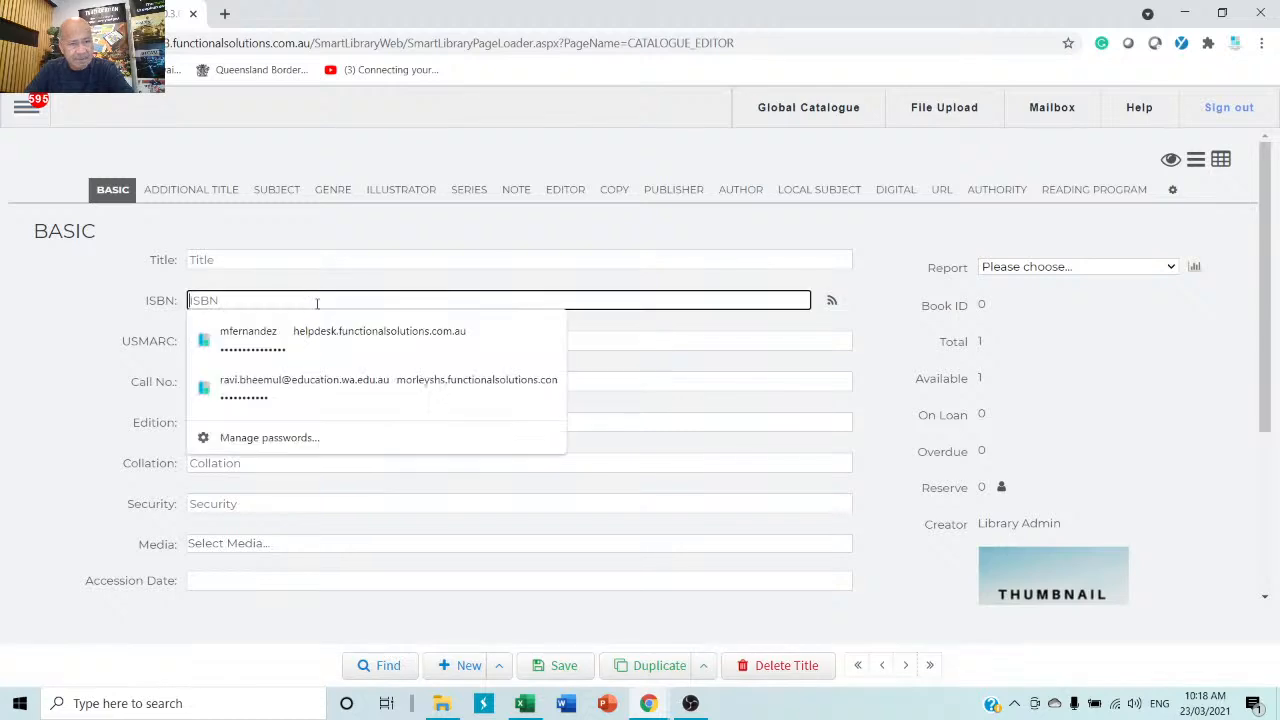
left_click(862, 305)
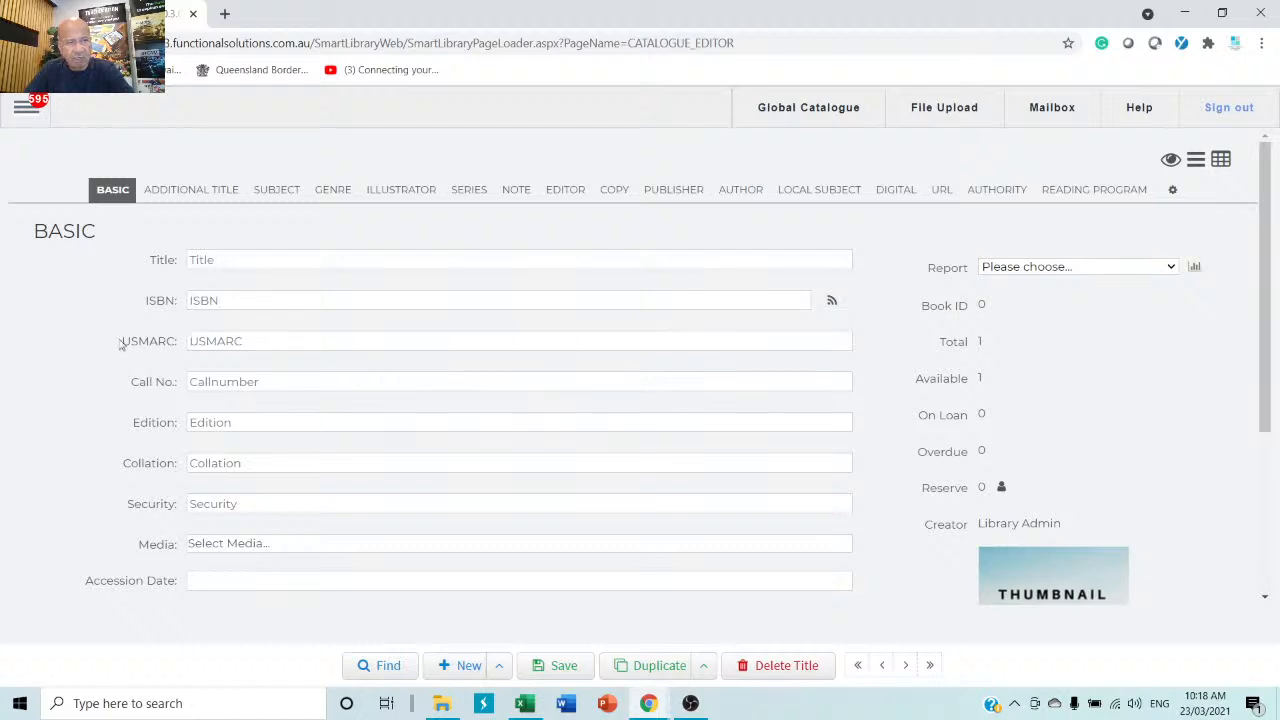
left_click(25, 108)
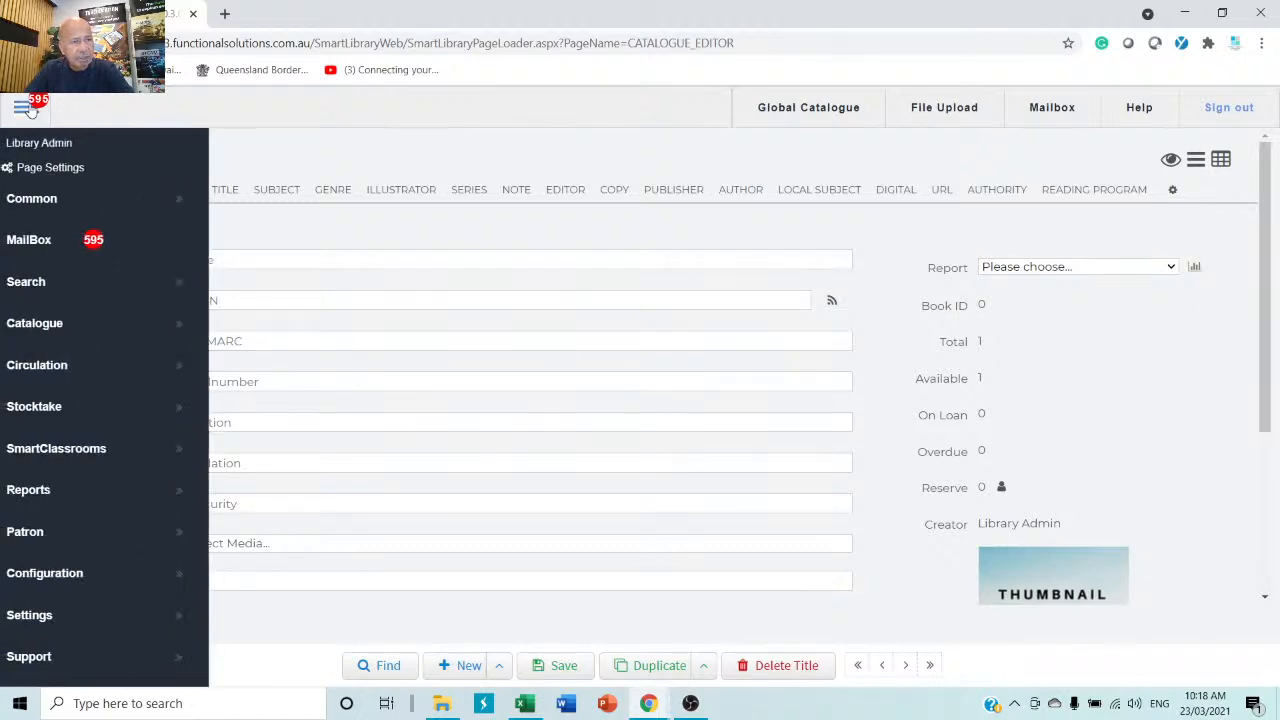
mouse_move(61, 326)
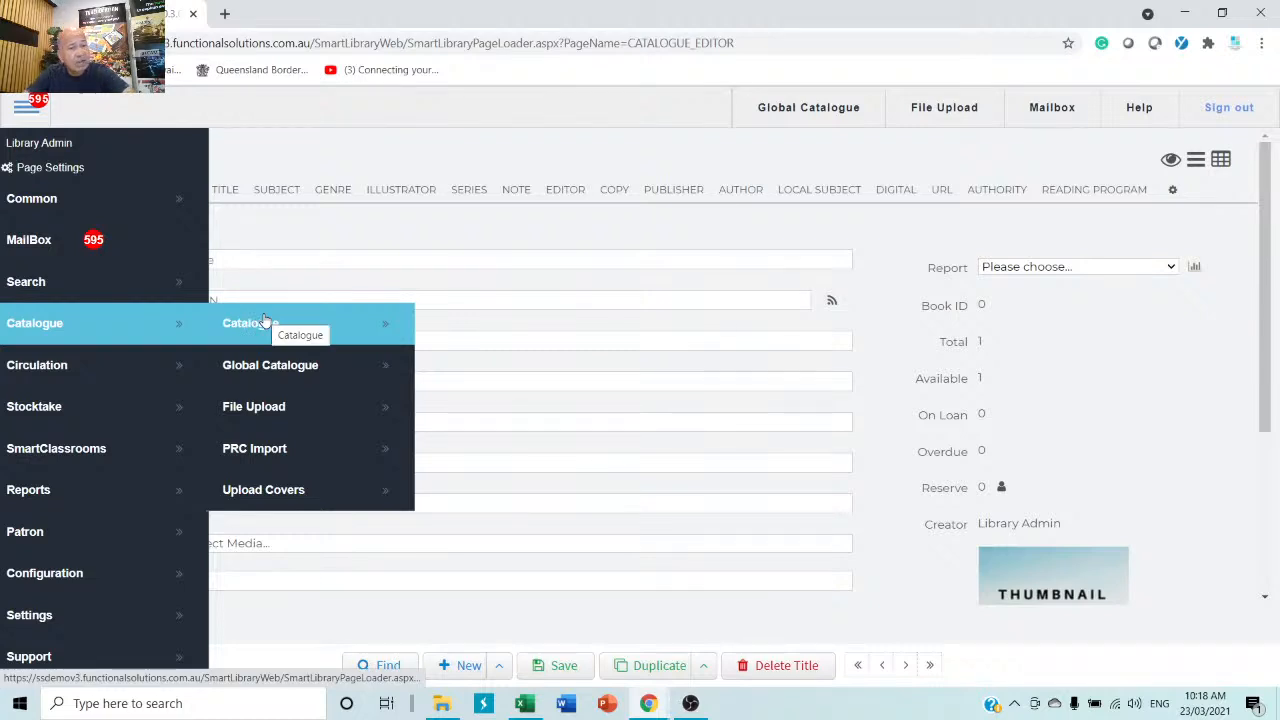
Open the Global Catalogue import page.
left_click(316, 376)
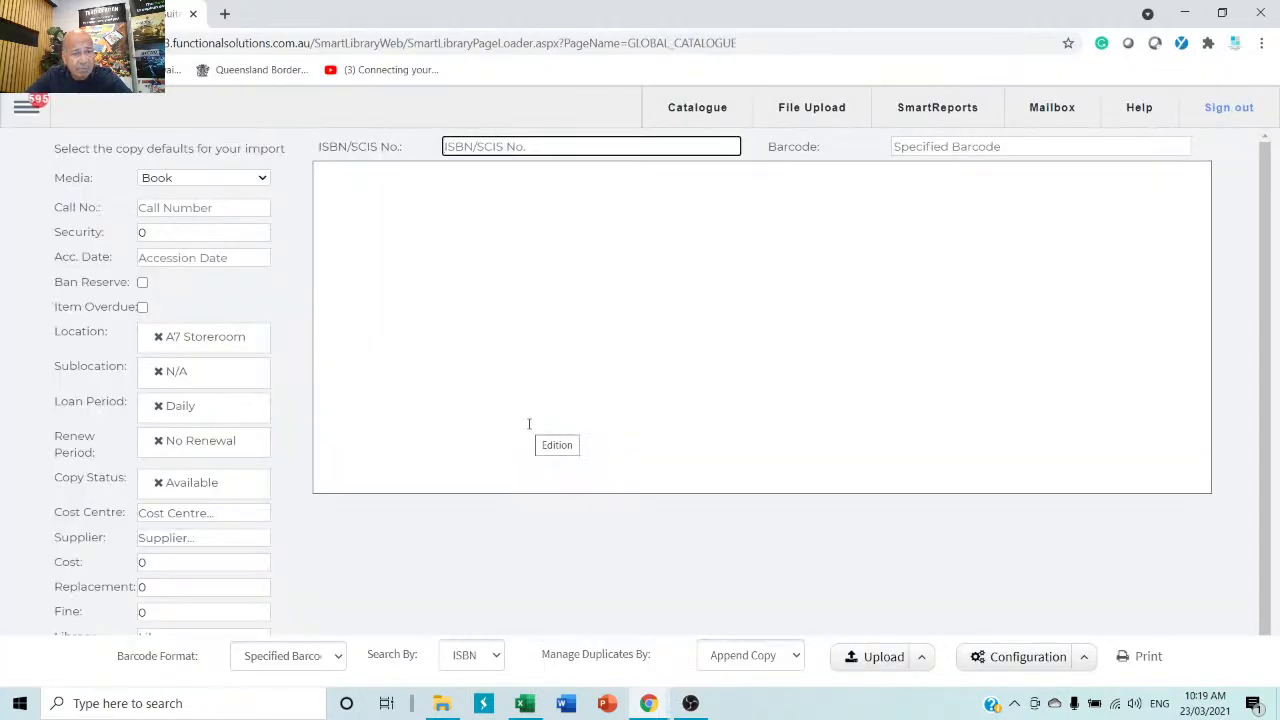
right_click(571, 146)
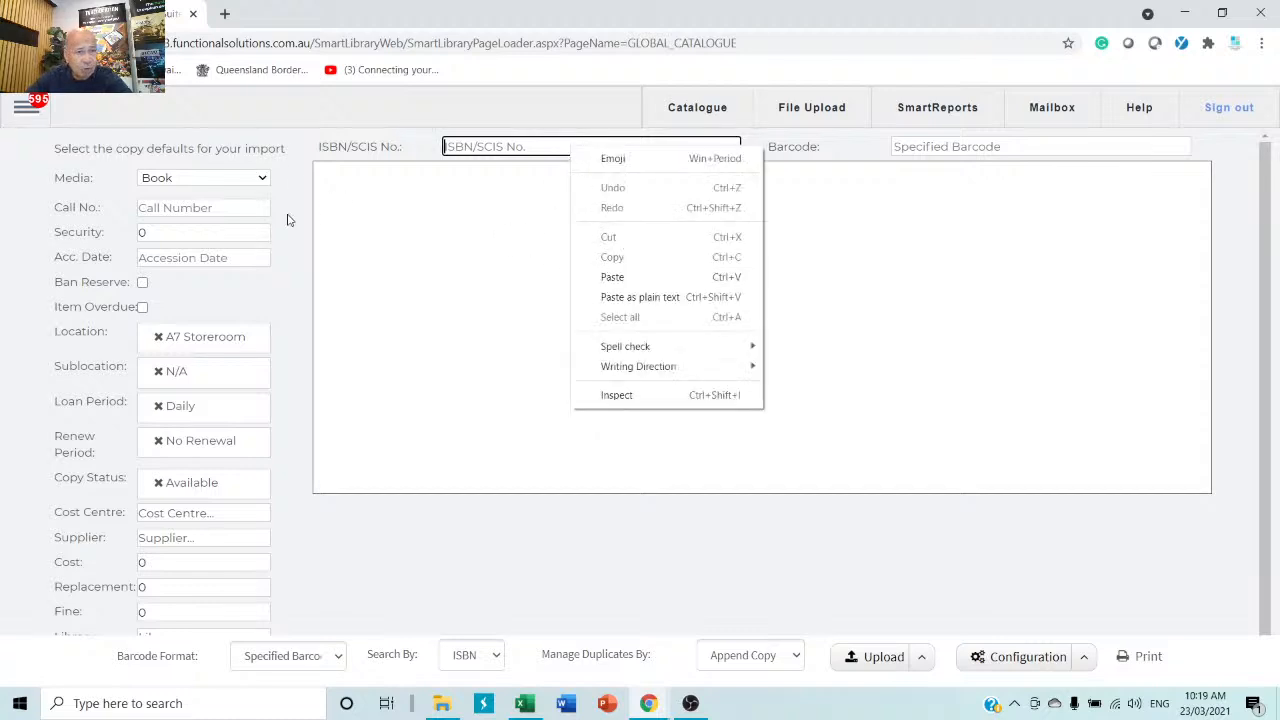
left_click(287, 219)
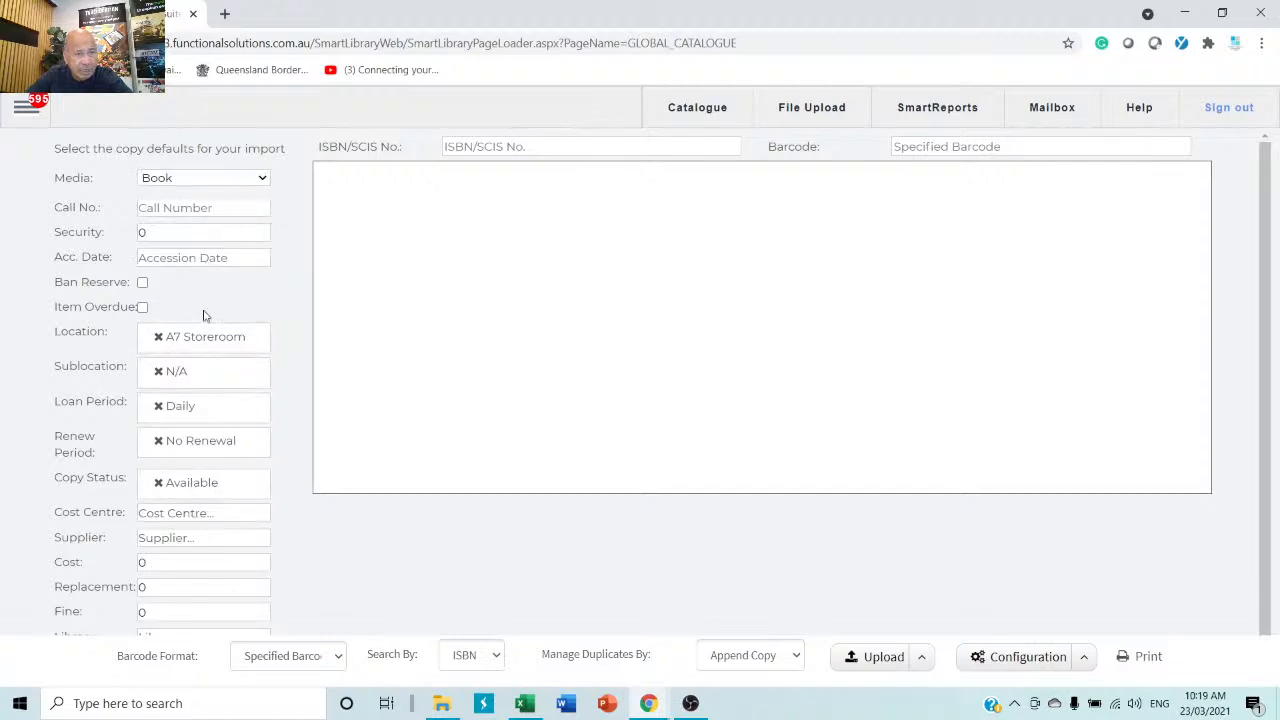
Change the default loan period from Daily to Fortnightly and the renew period to Fortnightly.
left_click(159, 407)
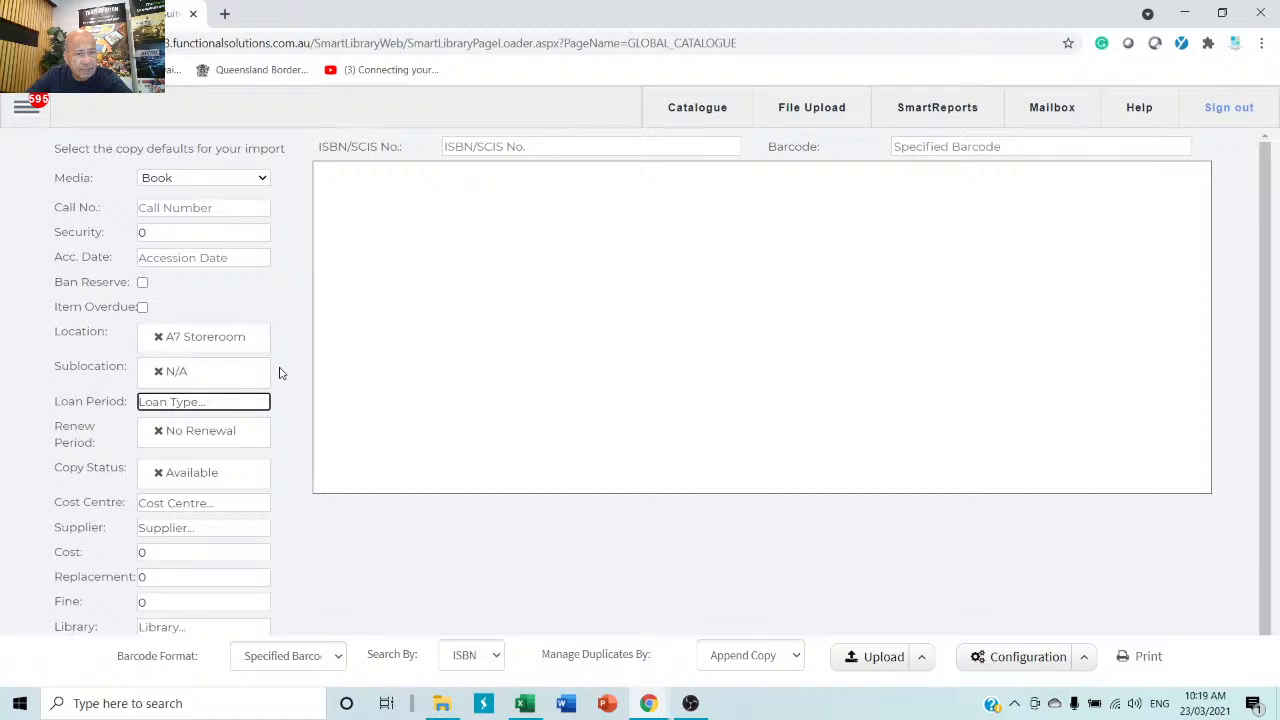
left_click(177, 409)
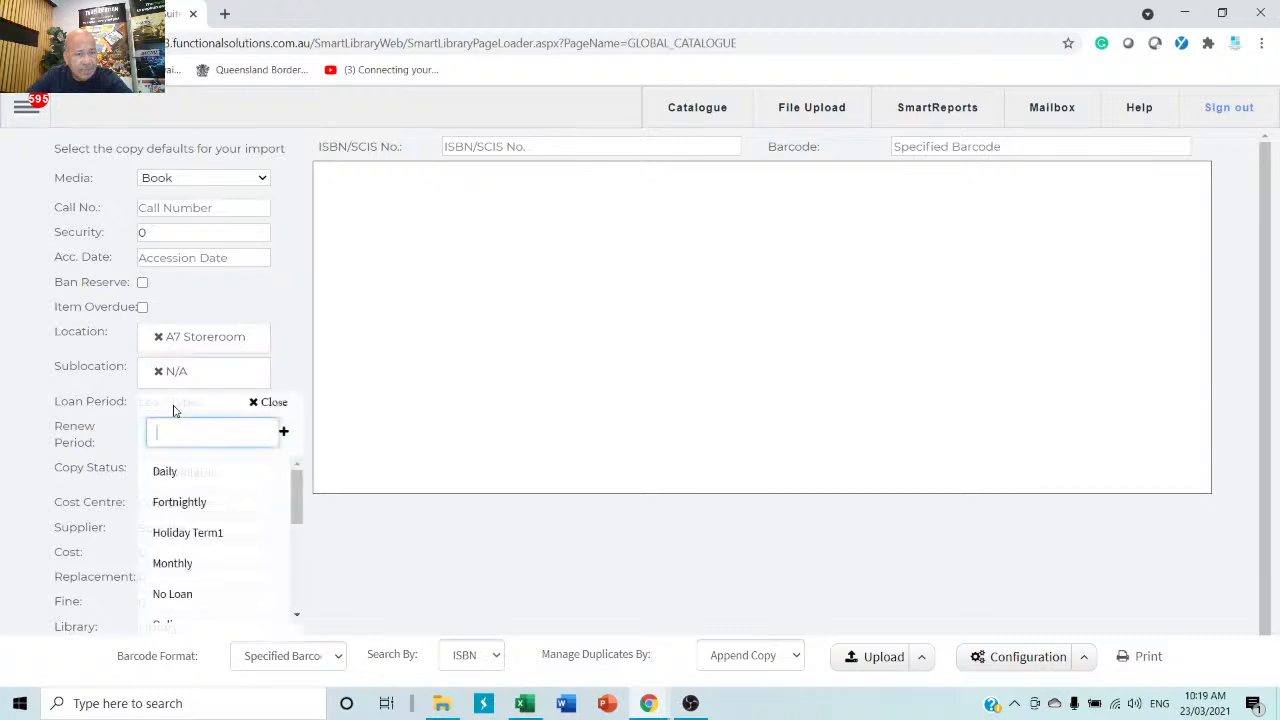
left_click(175, 508)
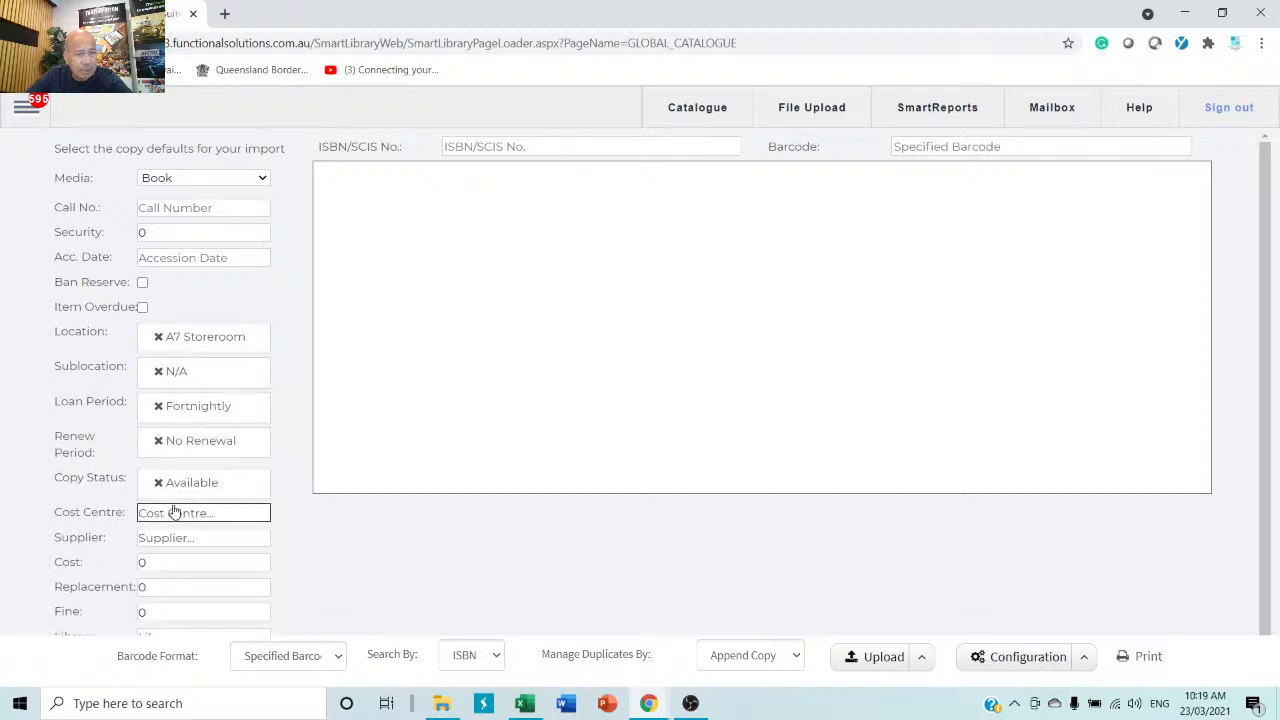
left_click(172, 444)
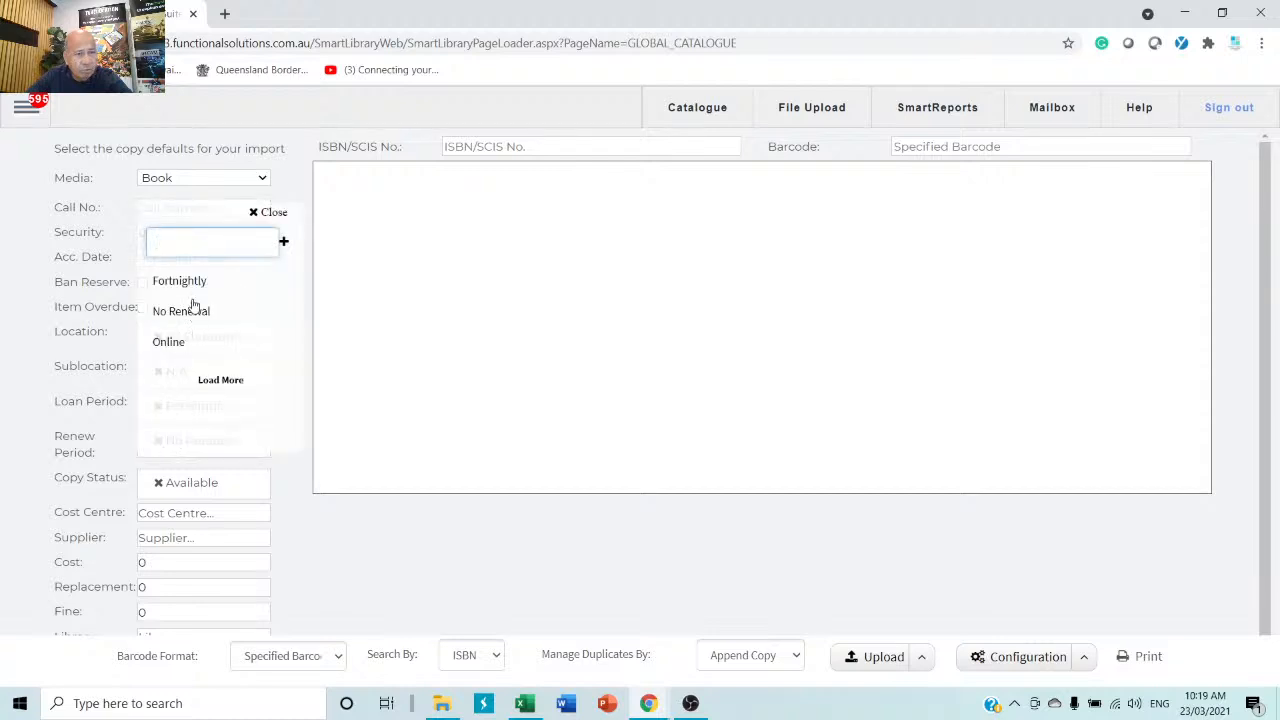
left_click(195, 283)
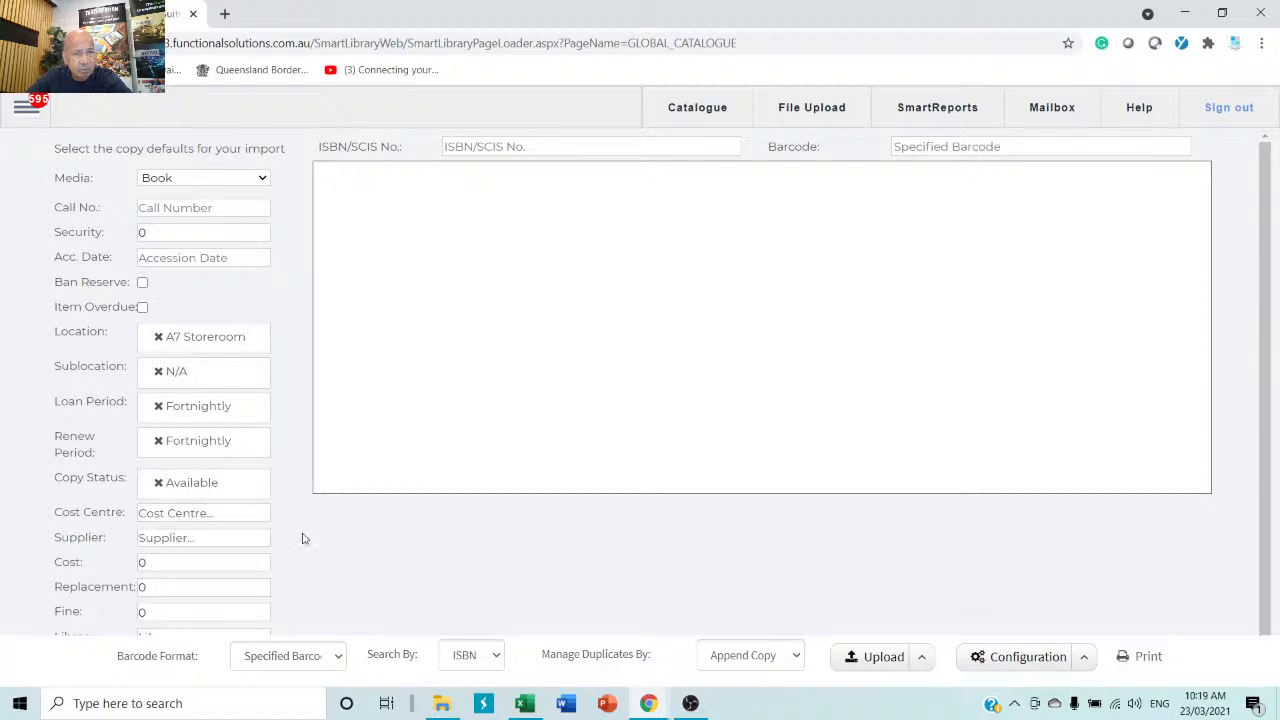
left_click(566, 148)
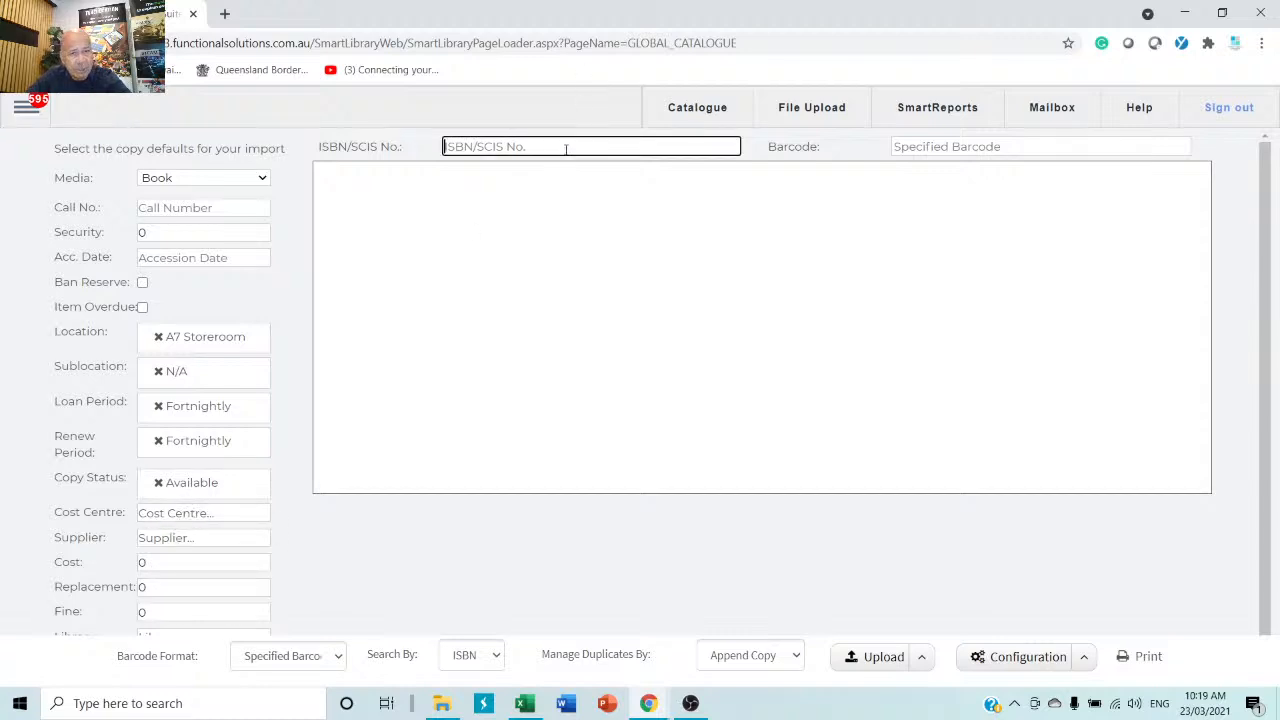
right_click(566, 148)
left_click(634, 279)
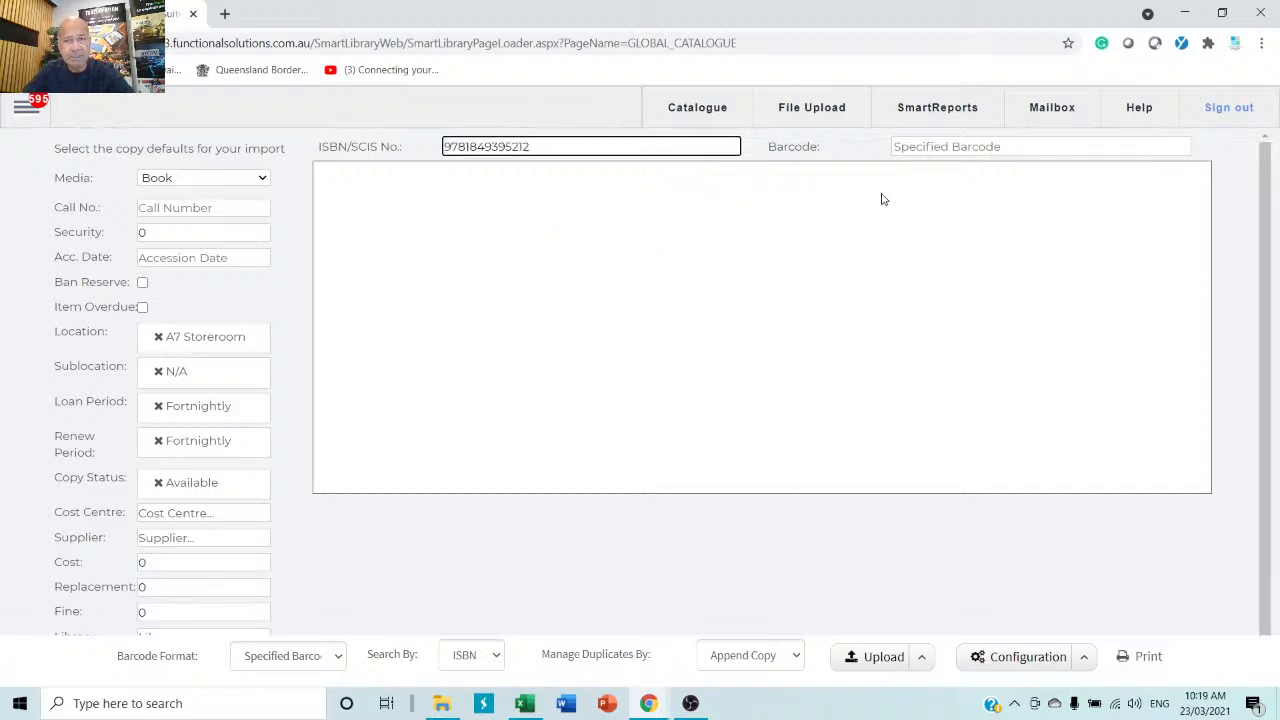
left_click(950, 146)
type("gh")
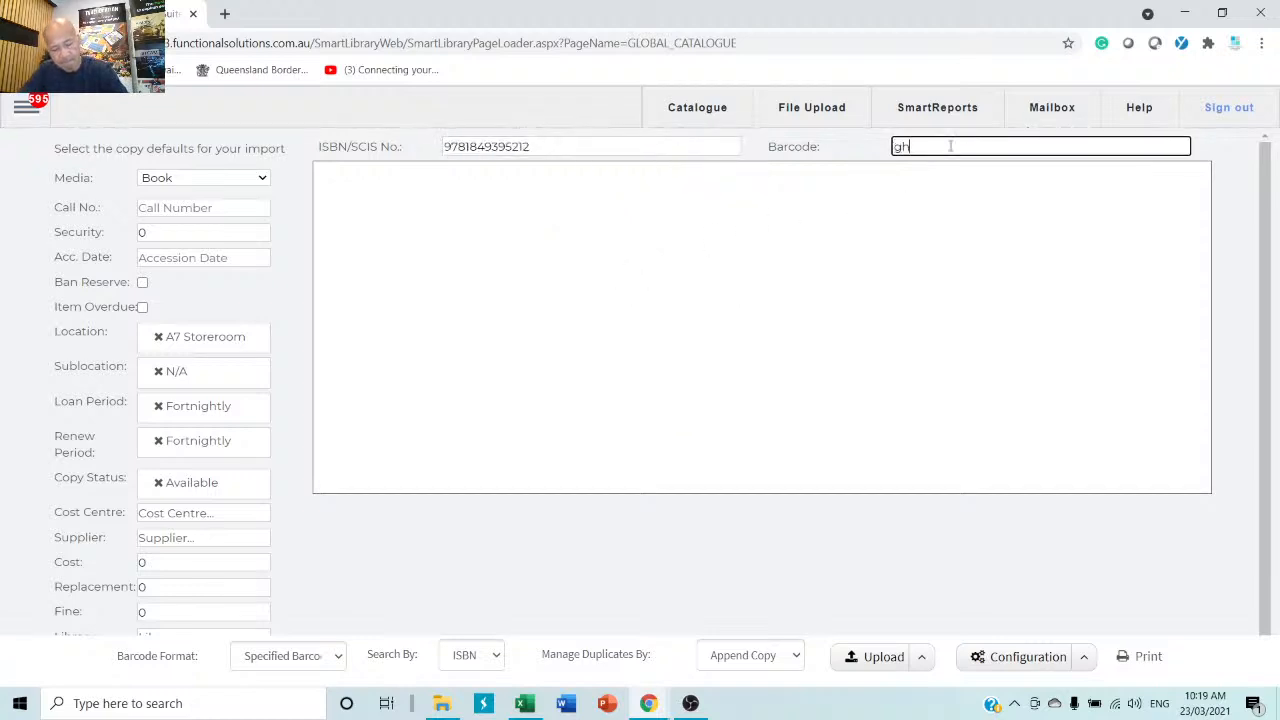
type("ghtytyty")
key("Return")
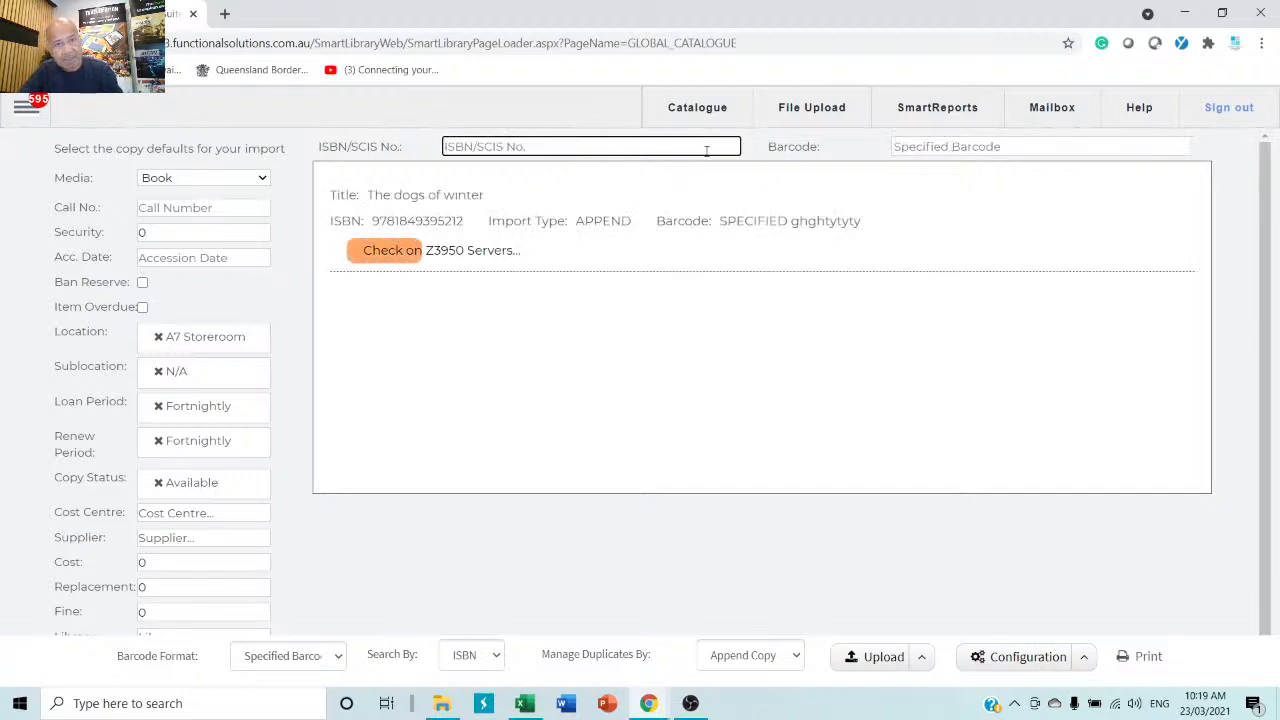
type("9781849395212")
key("Tab")
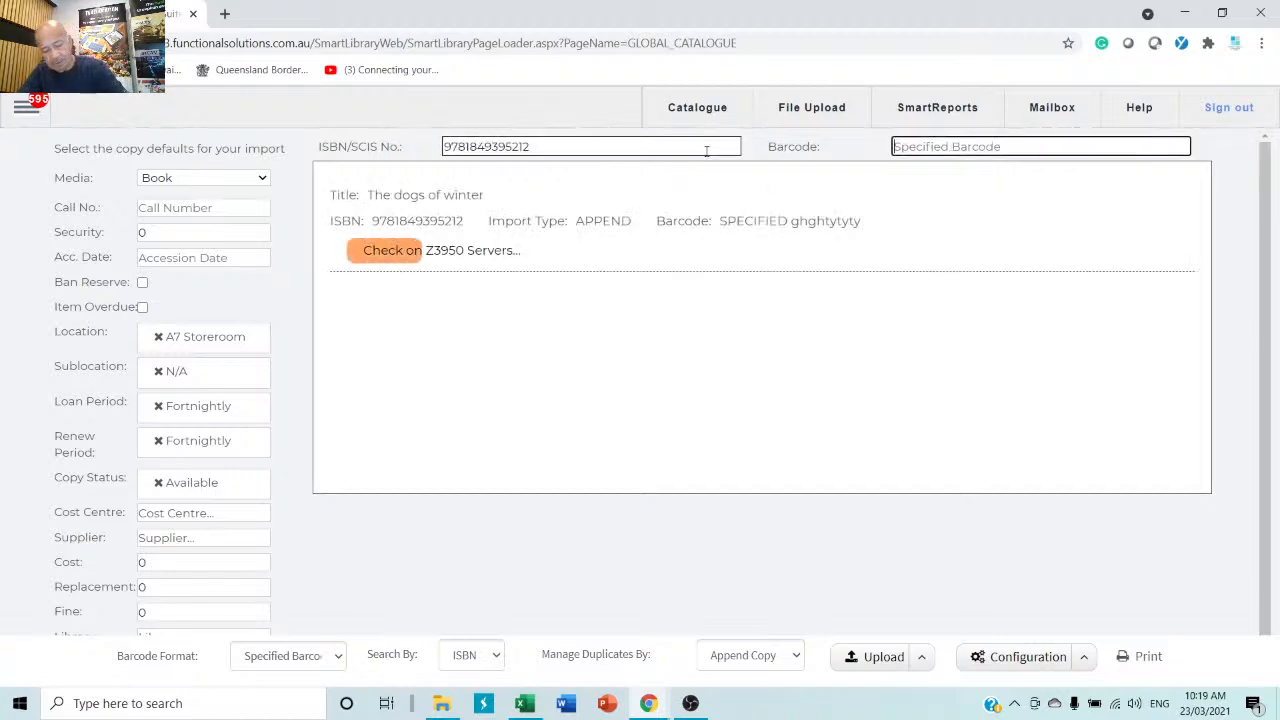
type("jkhyuuhjkhk")
key("Return")
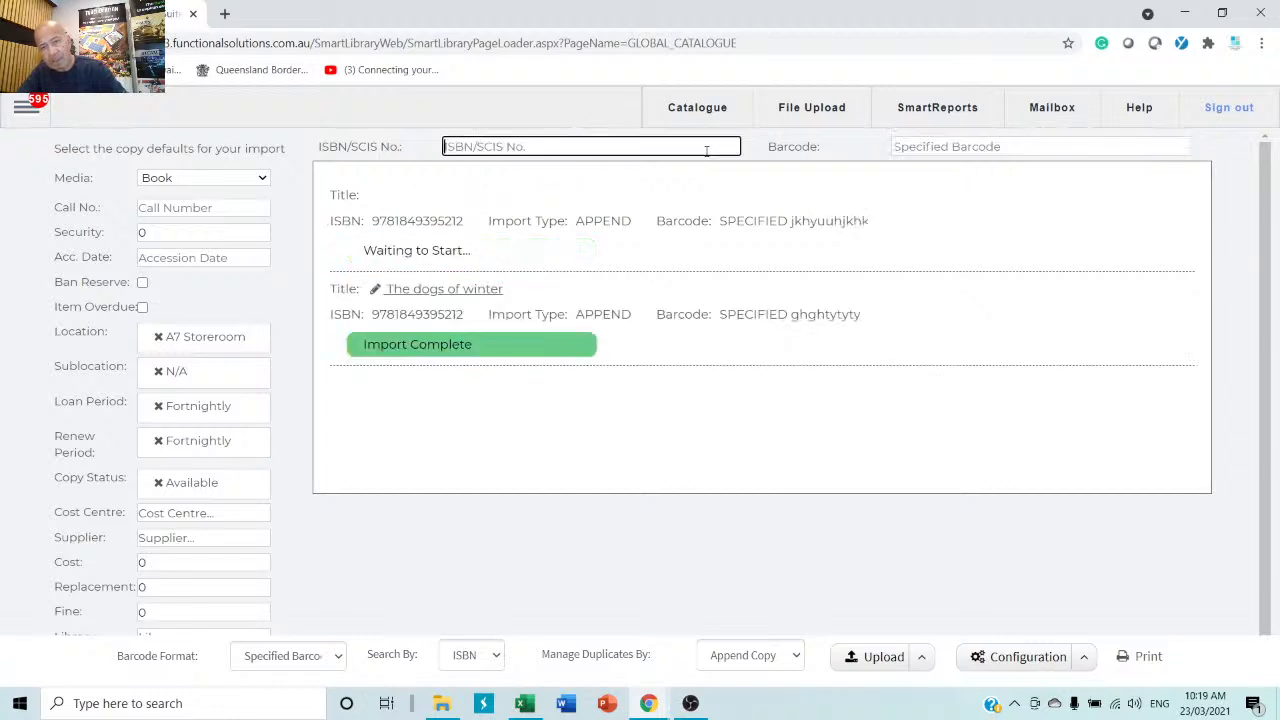
type("9781849395212")
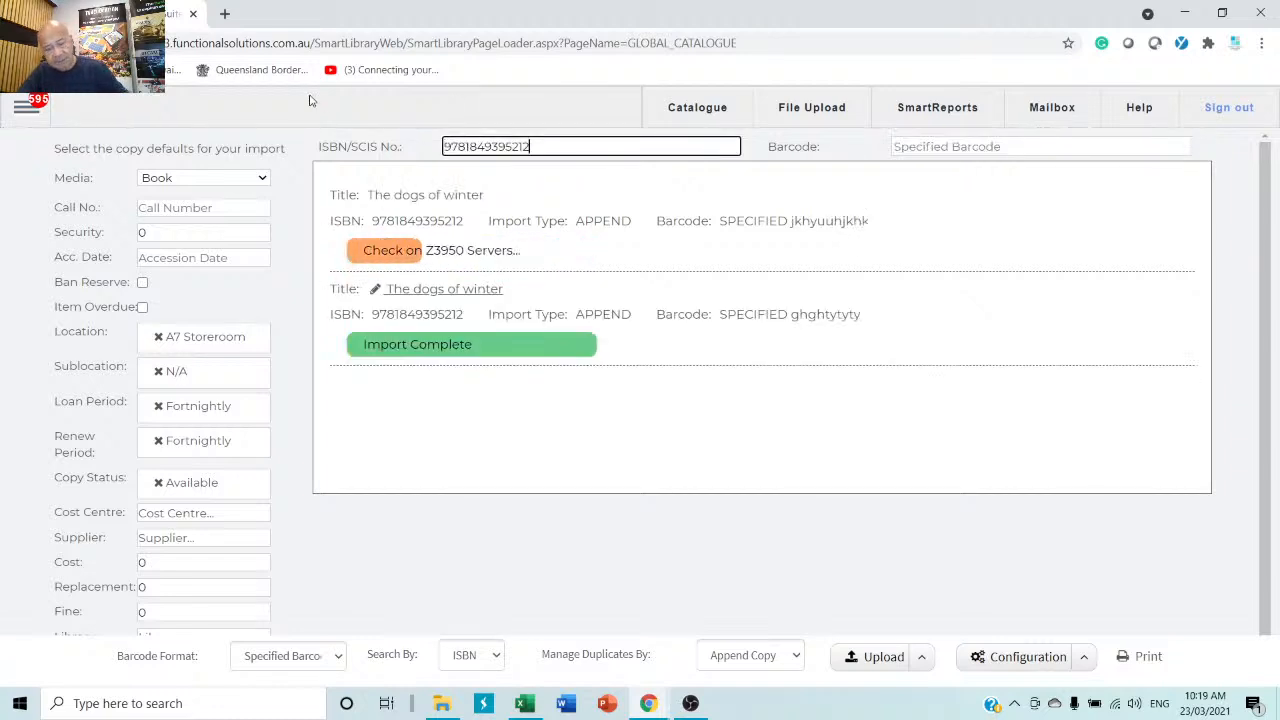
key("Tab")
type("fgh")
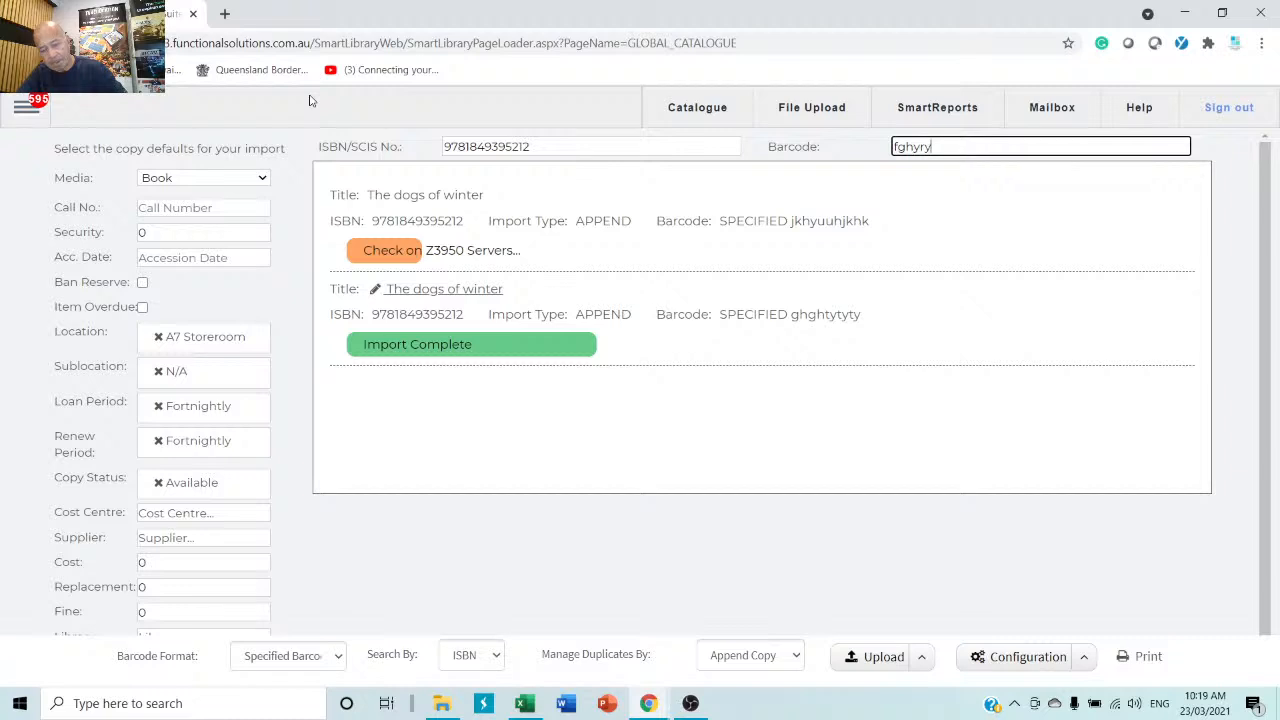
key("Return")
type("9781849395212")
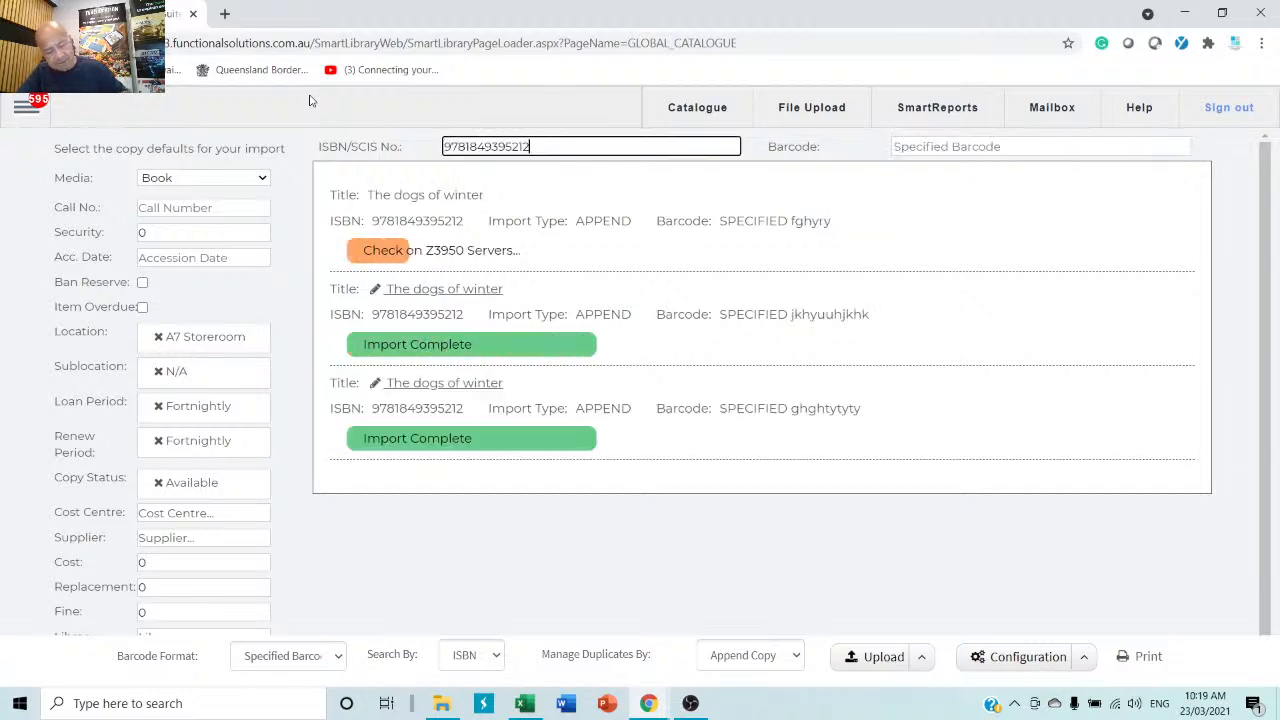
key("Tab")
type("ghfhjfghrtrtry")
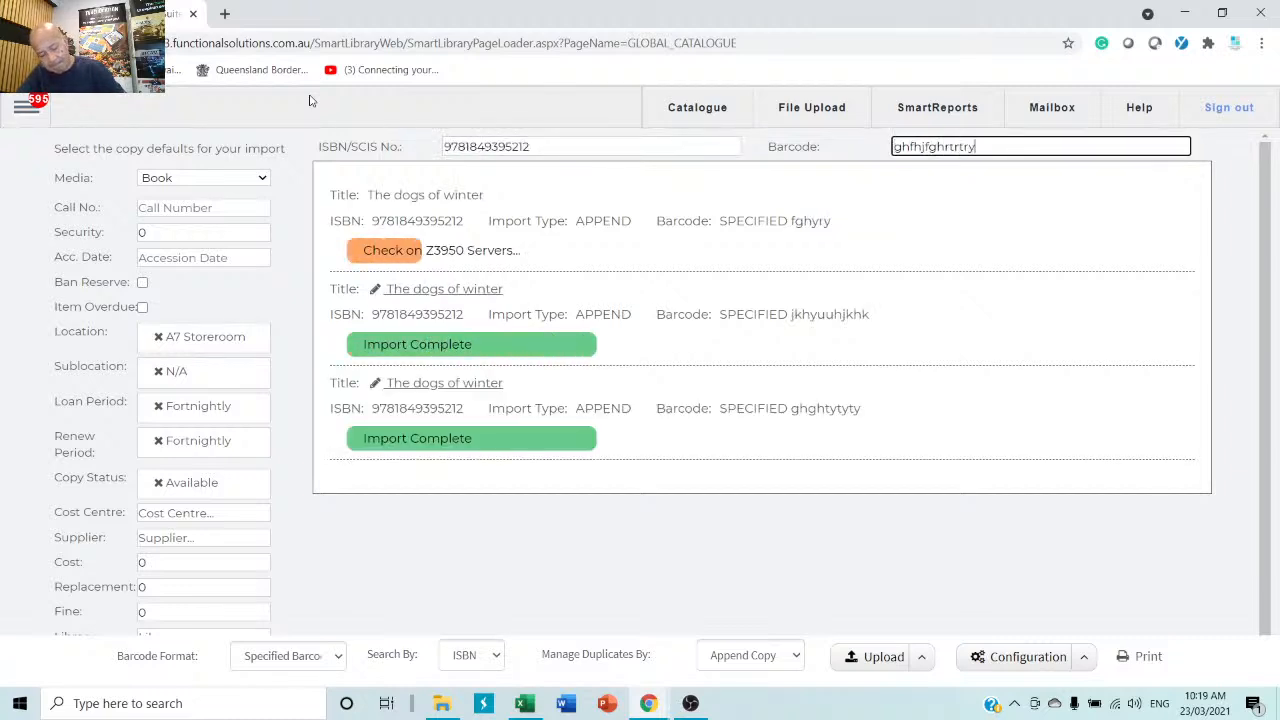
type("ghj")
key("Return")
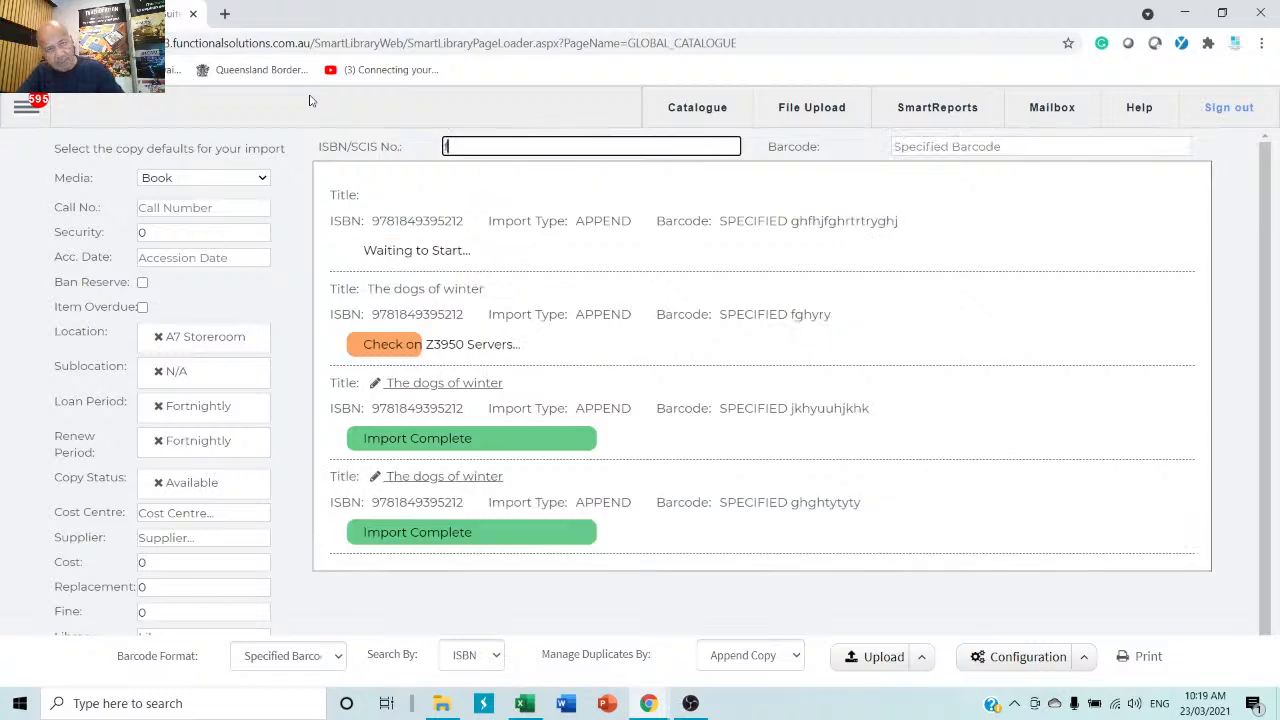
Submit made-up ISBN fdssdfsdfsfdsd with barcode yuiujhghjkgj, which finds no matching item.
type("fdssdfsdfsfdsd")
key("Tab")
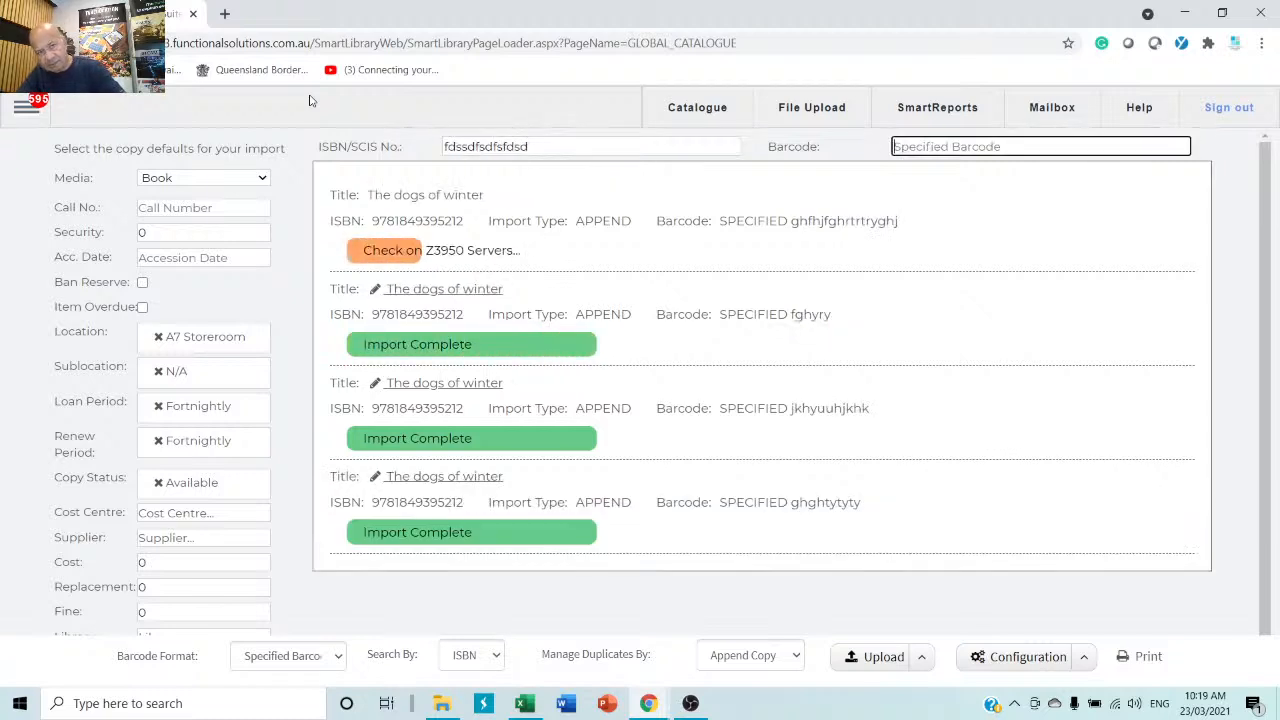
type("yuiujhghjkgj")
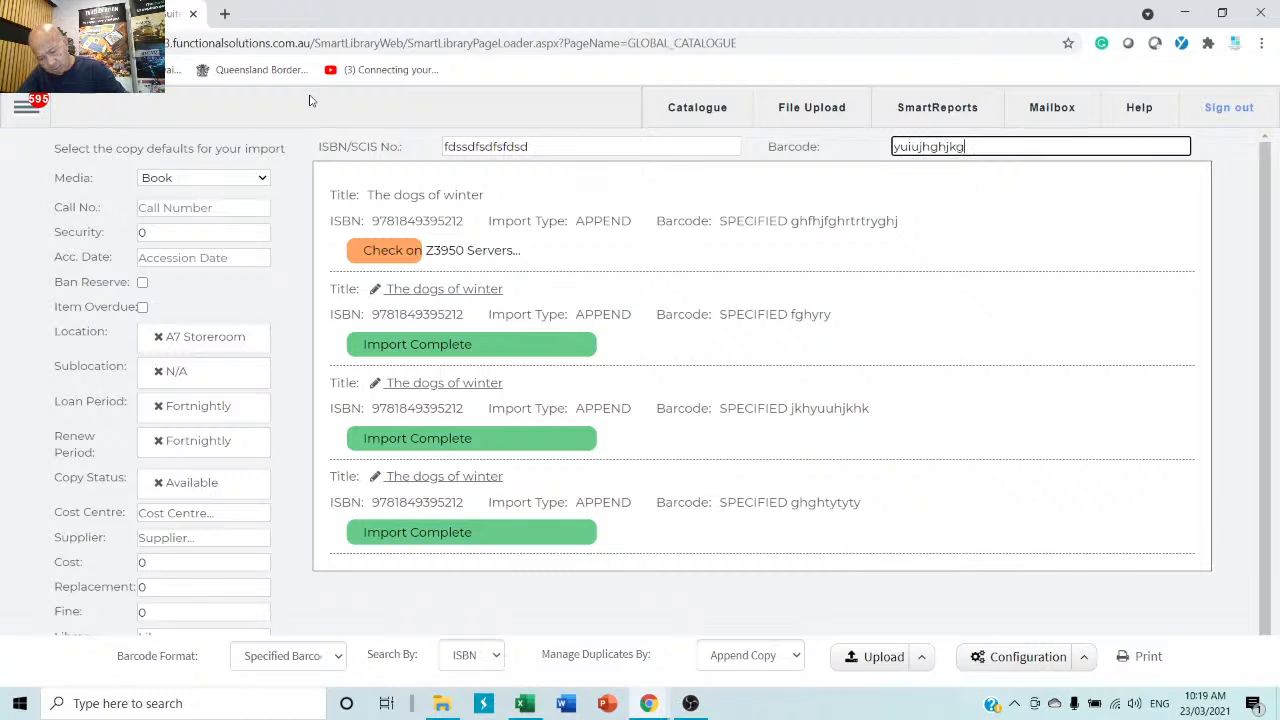
key("Return")
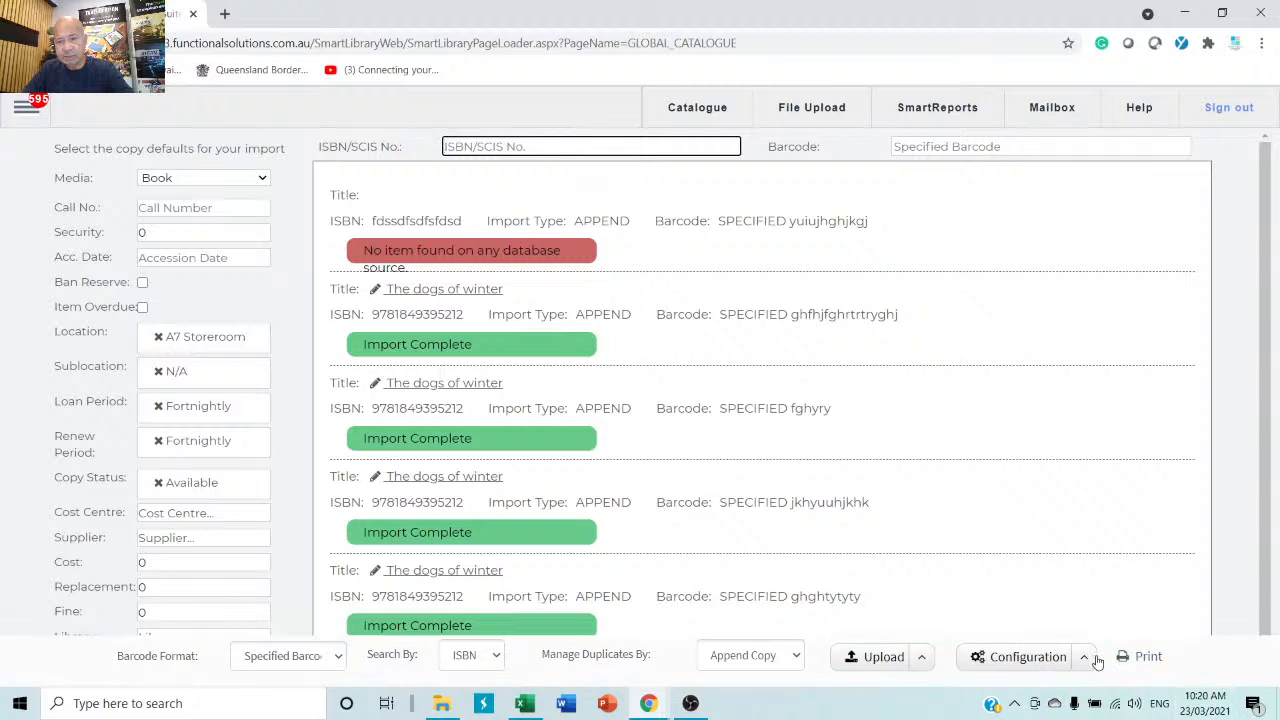
Generate Raeco 12603 spine labels for the four new copies, skipping 17 blanks, then close the report.
left_click(1147, 657)
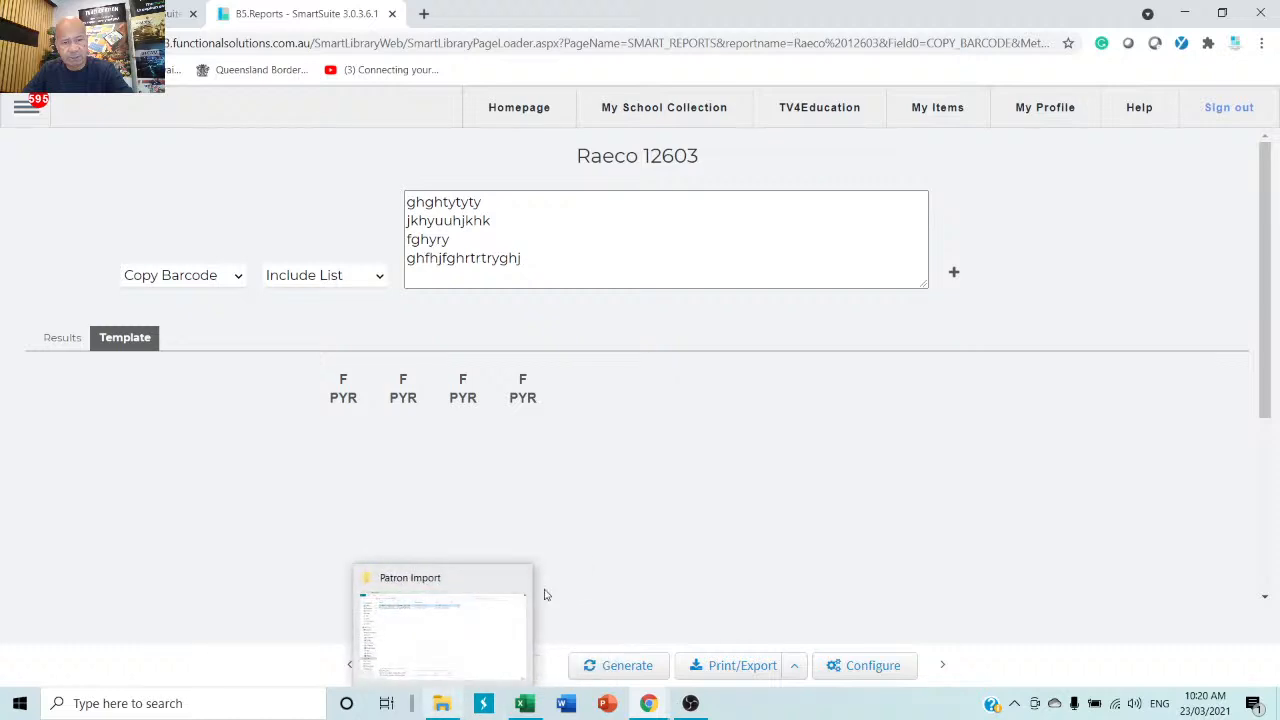
left_click(527, 665)
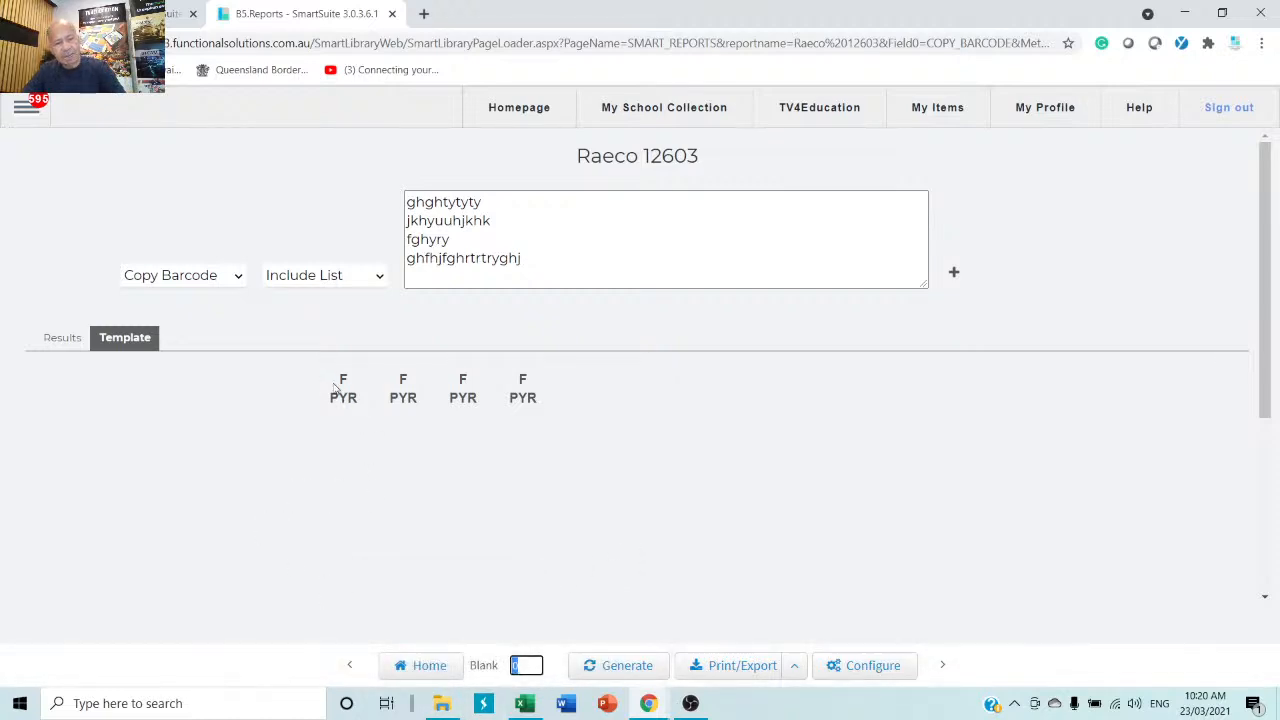
type("17")
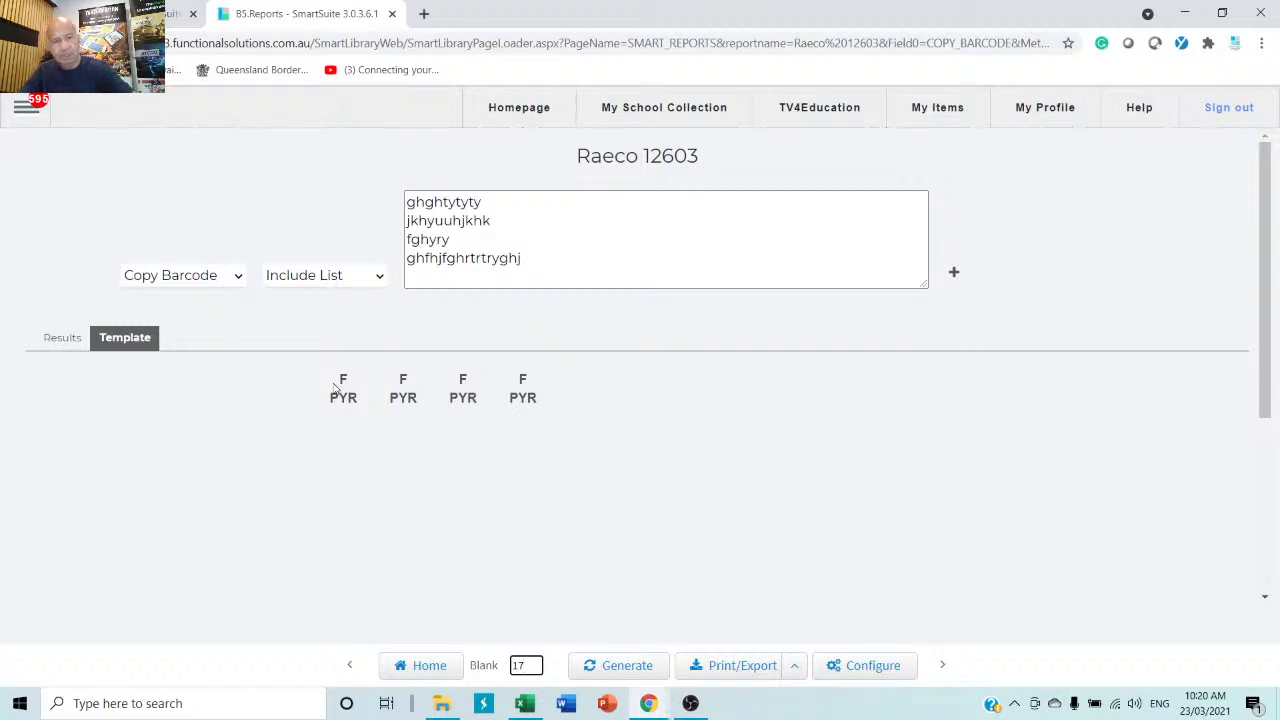
left_click(616, 672)
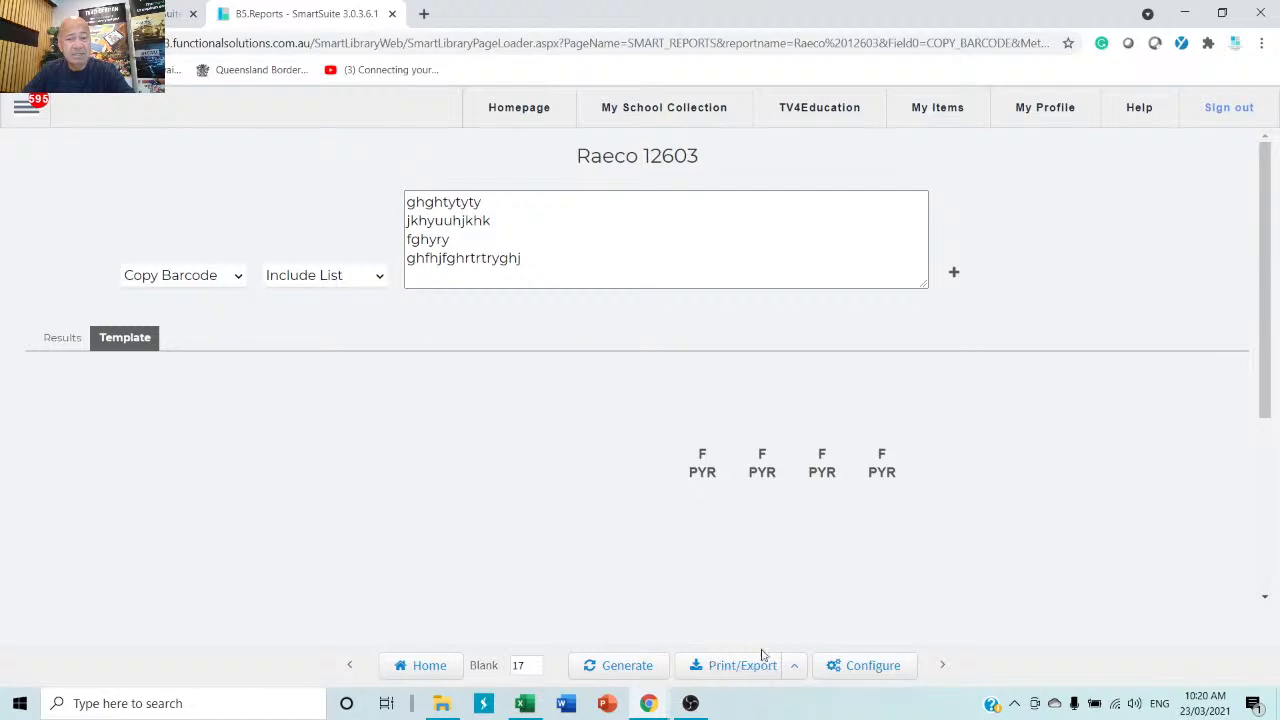
left_click(392, 14)
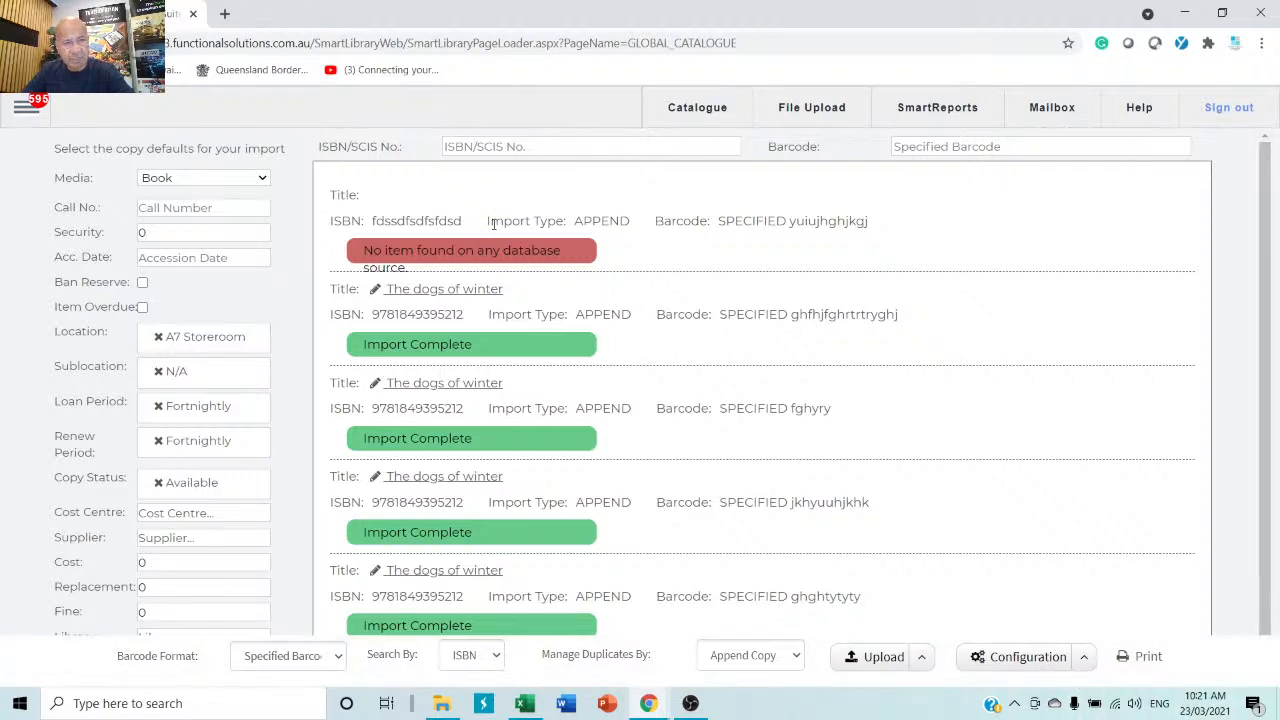
left_click(1086, 662)
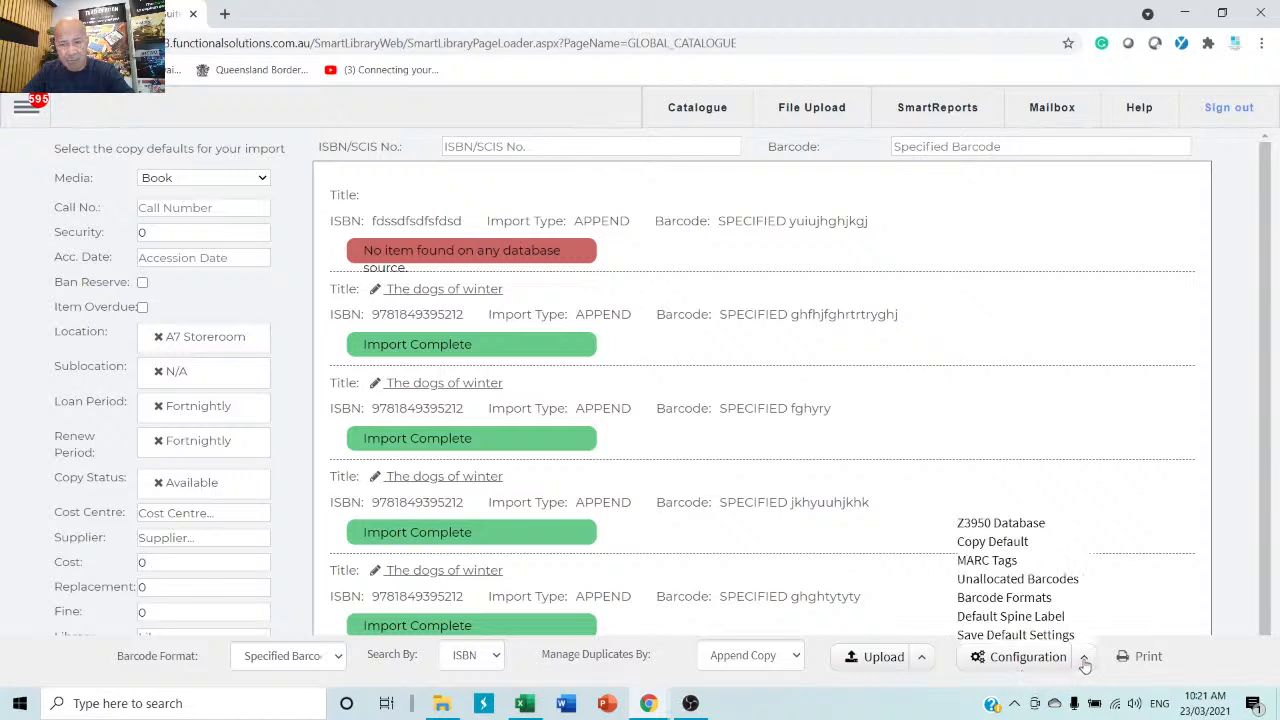
left_click(1004, 618)
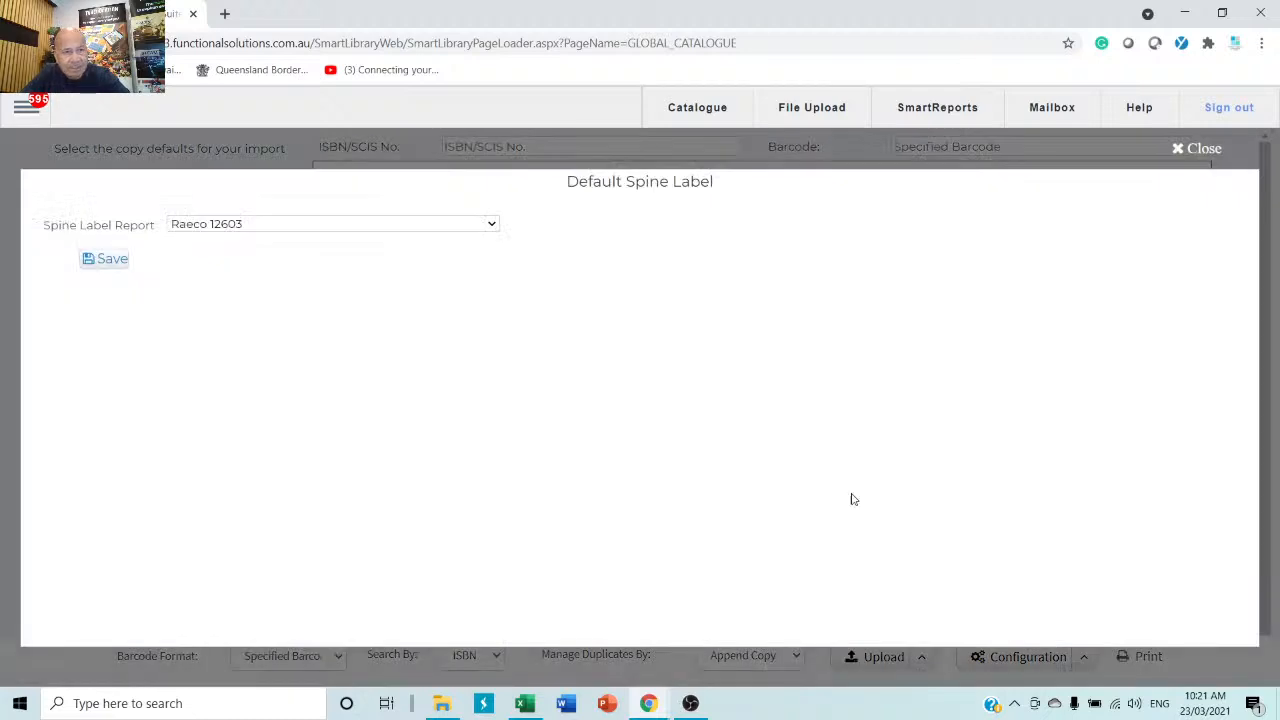
left_click(464, 227)
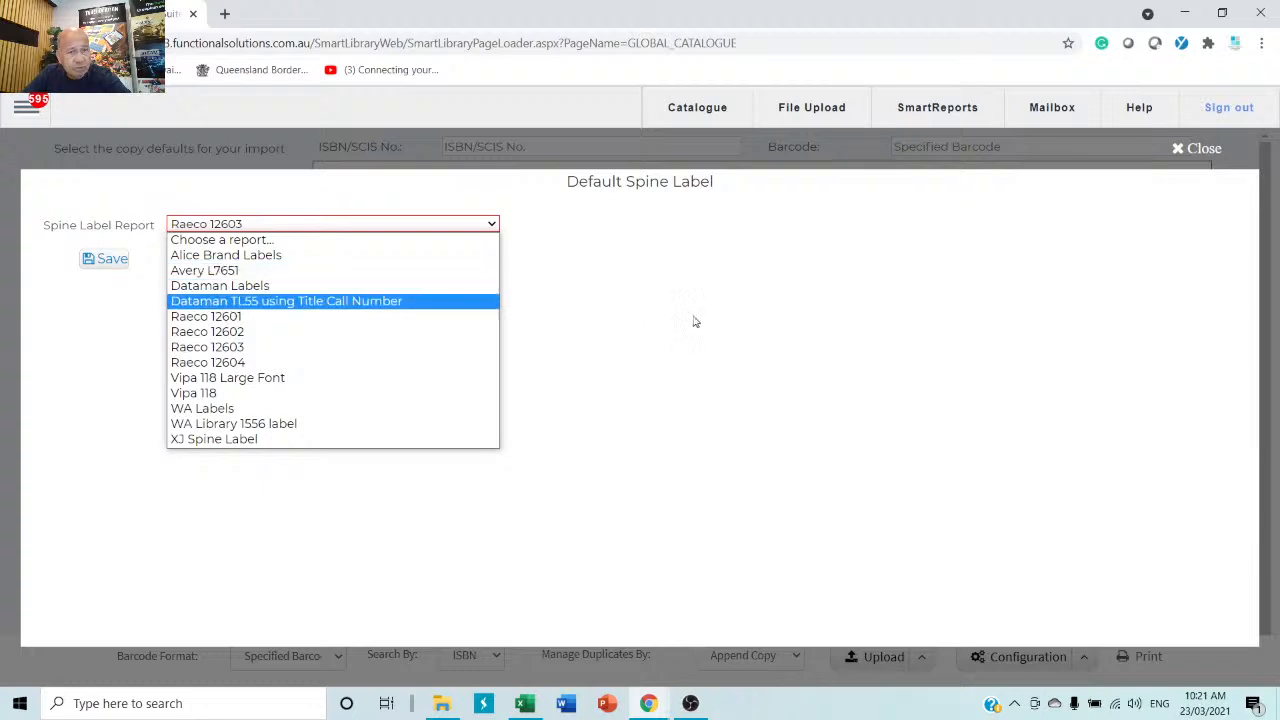
left_click(793, 320)
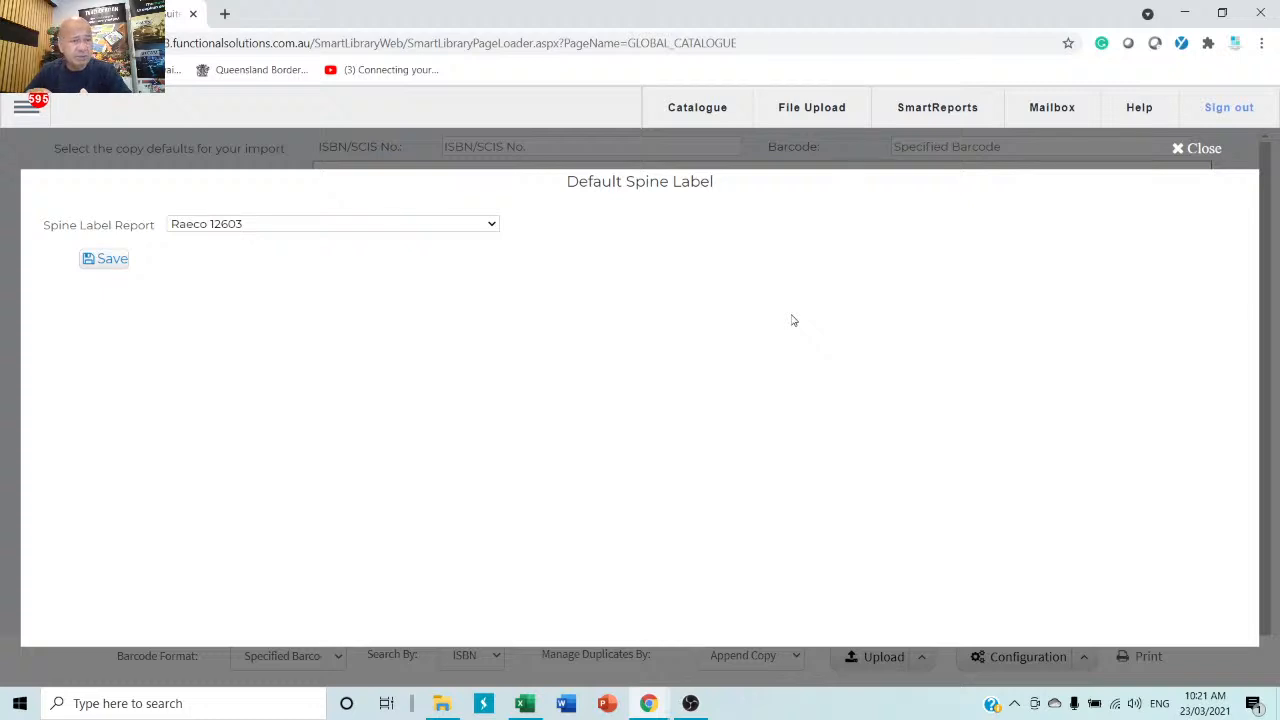
left_click(493, 225)
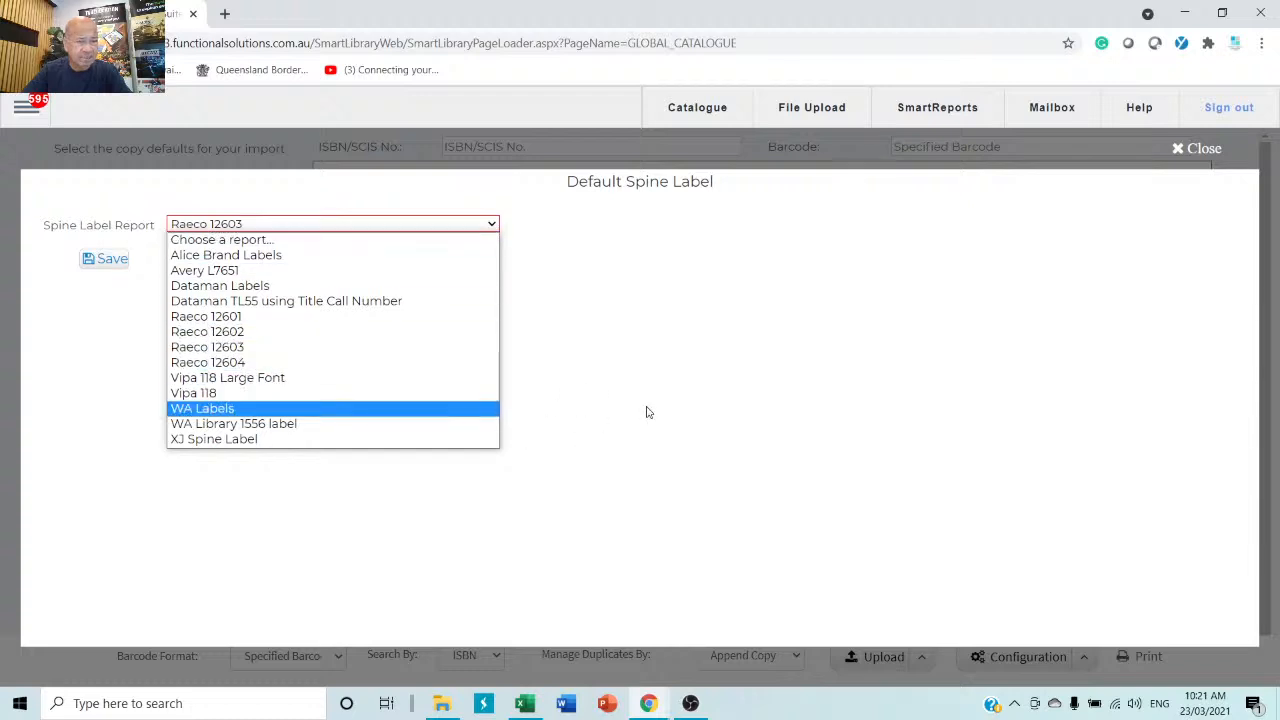
left_click(621, 371)
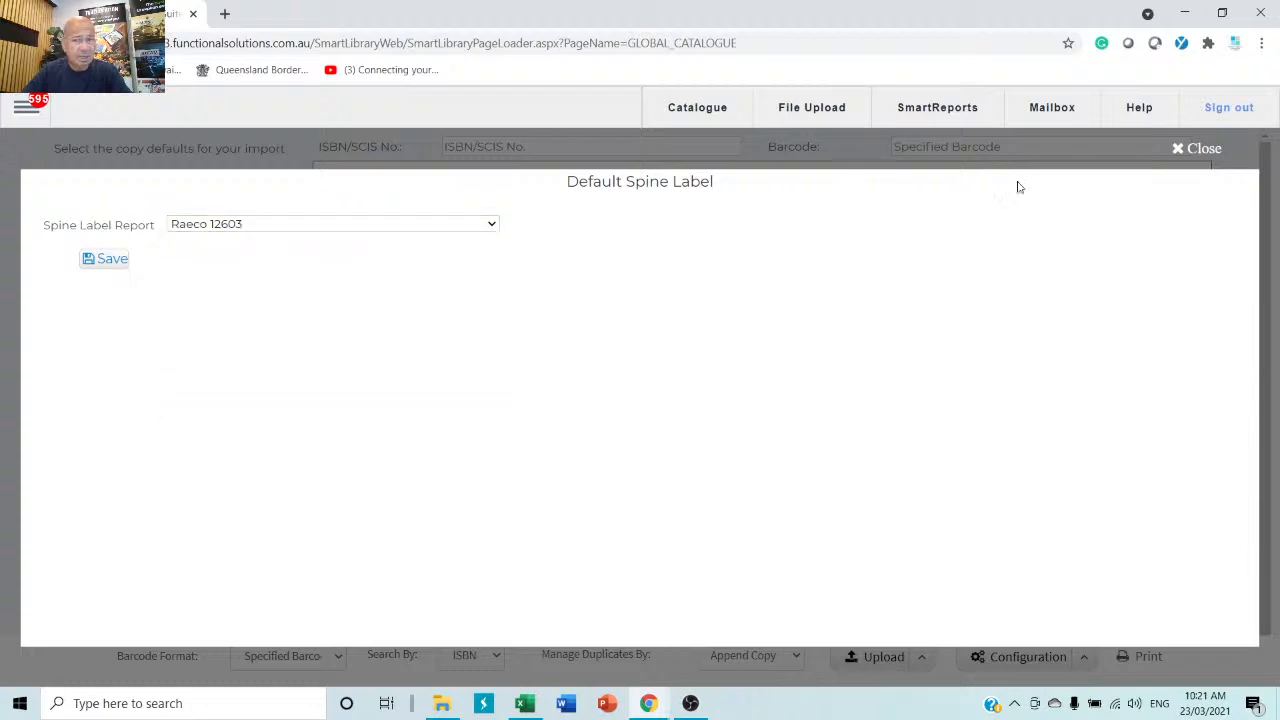
left_click(1198, 151)
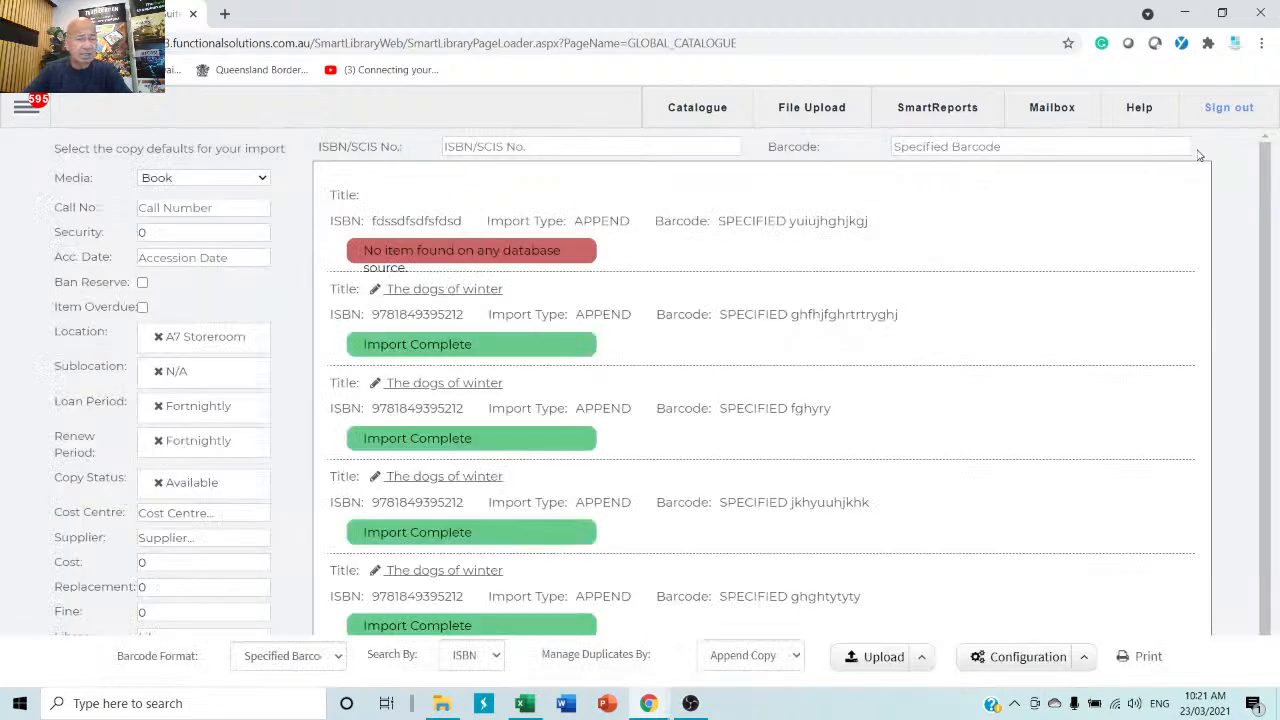
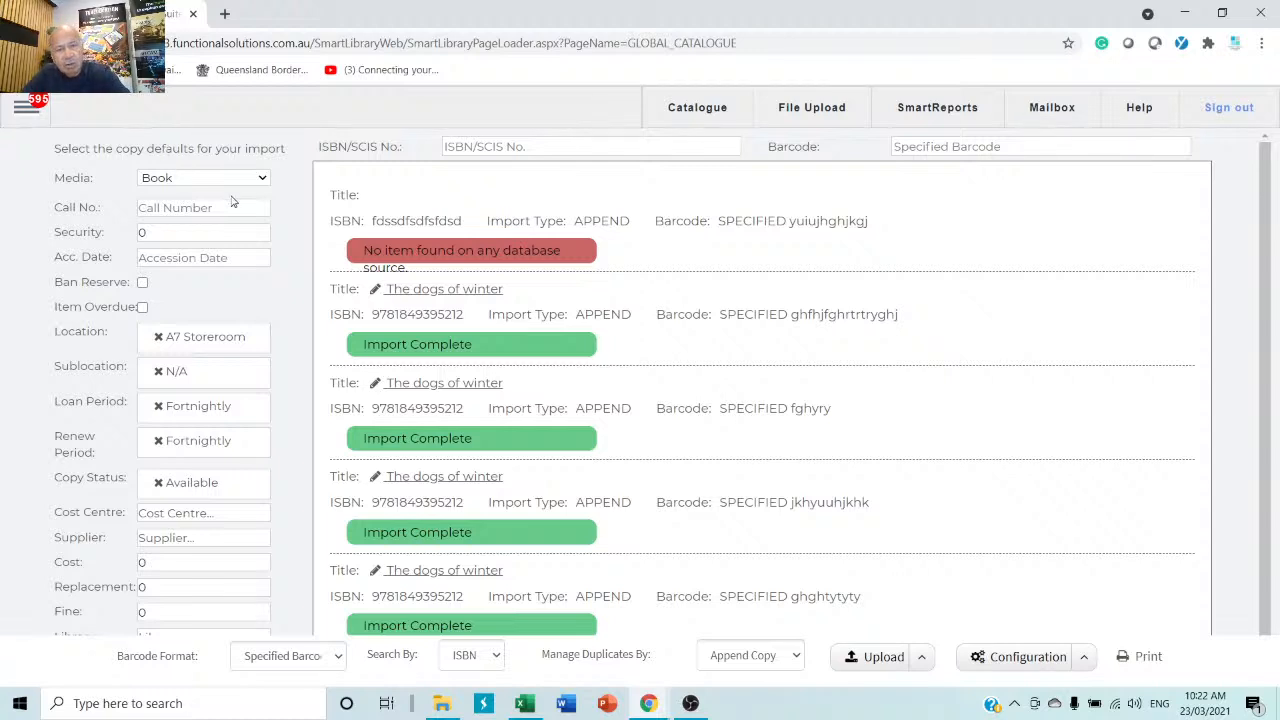
Use the side menu to leave Global Catalogue and reach the Circulation section.
left_click(24, 106)
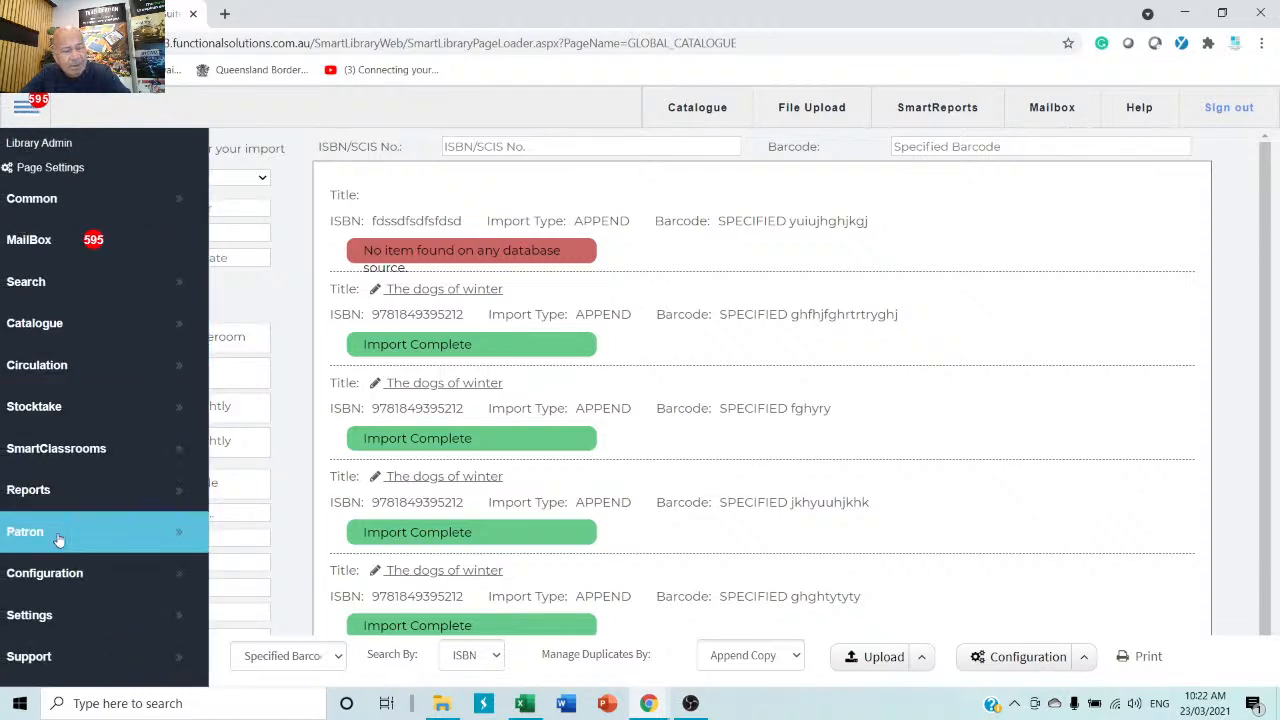
left_click(106, 336)
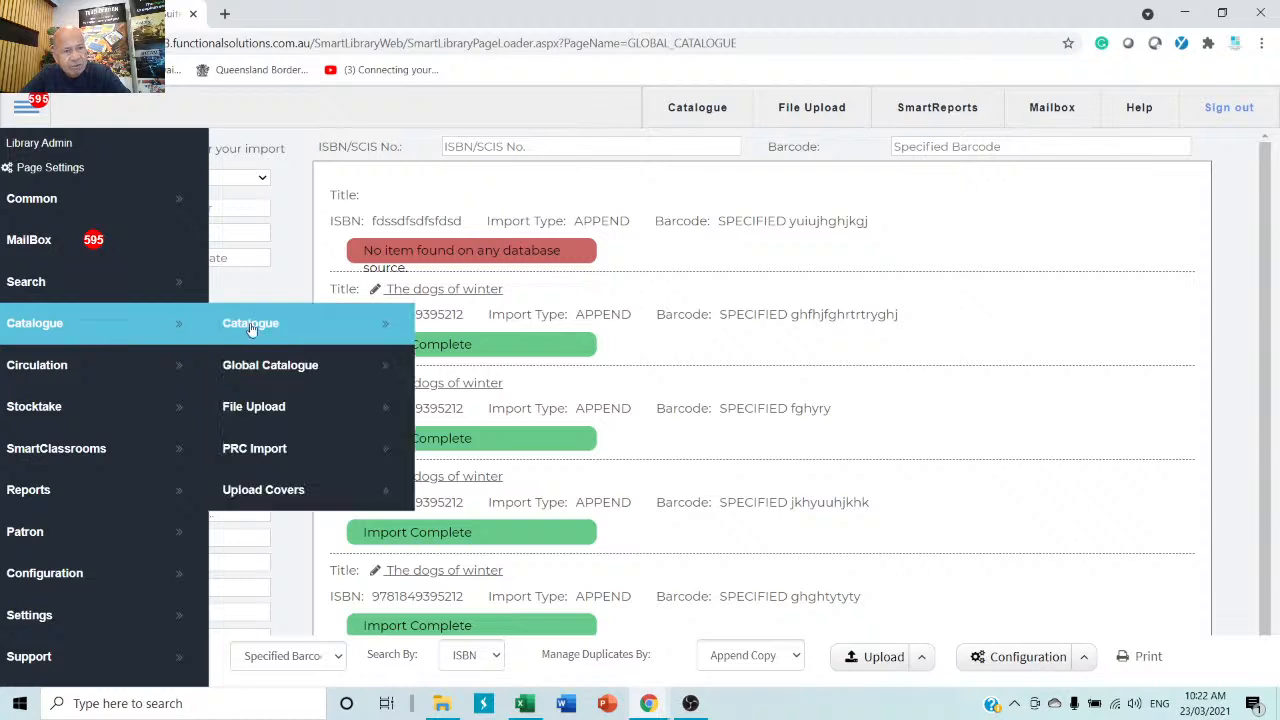
left_click(290, 362)
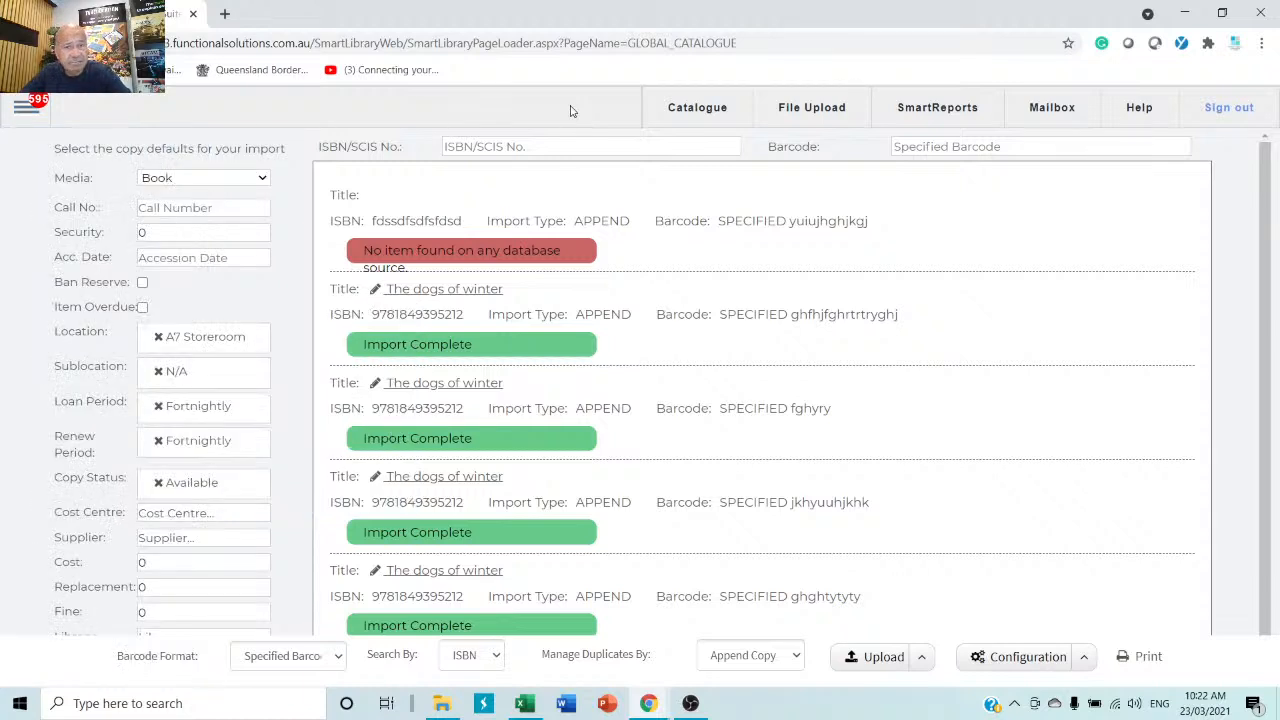
left_click(22, 109)
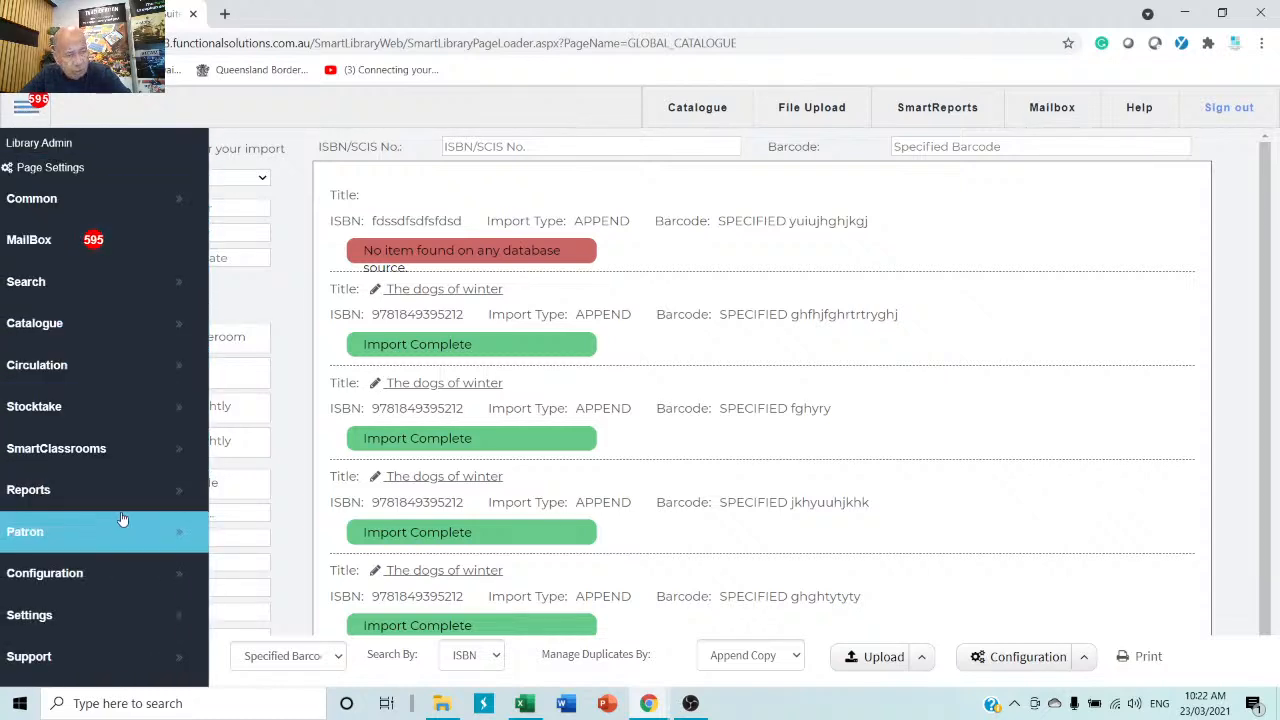
left_click(62, 370)
Search for a patron by first name and load the Year 10 patron, acknowledging warnings.
left_click(287, 370)
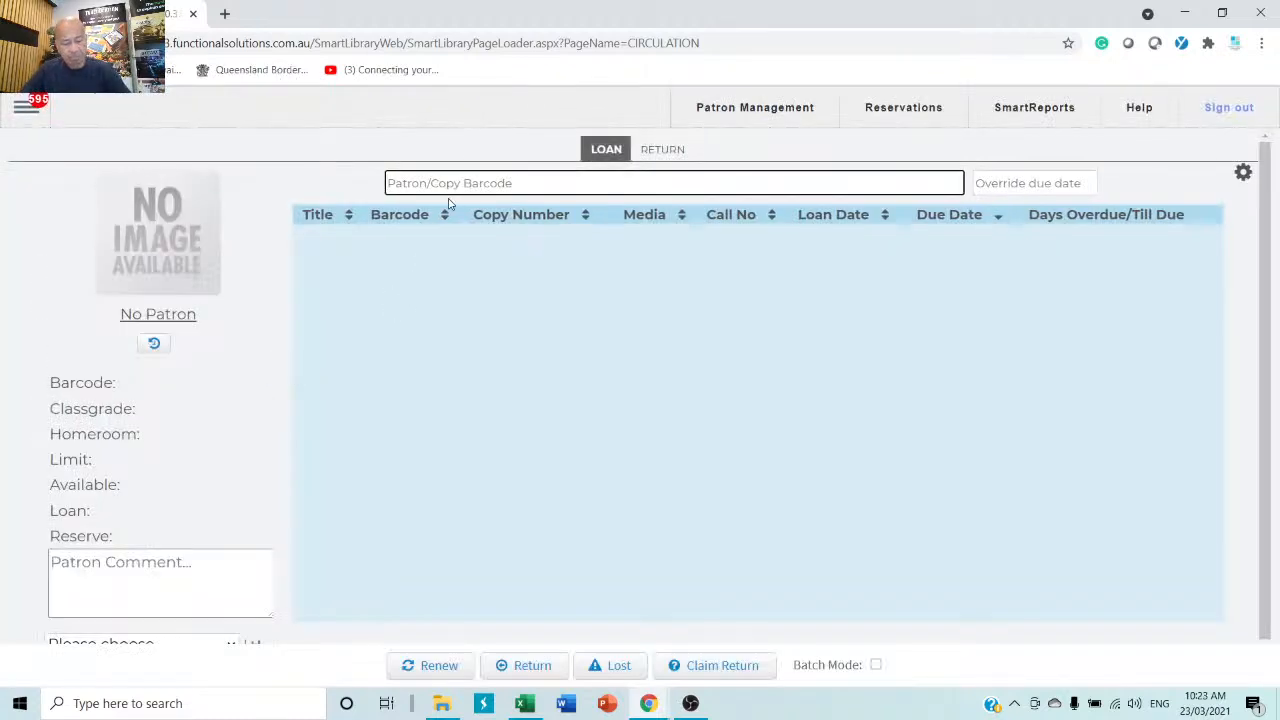
type("mike")
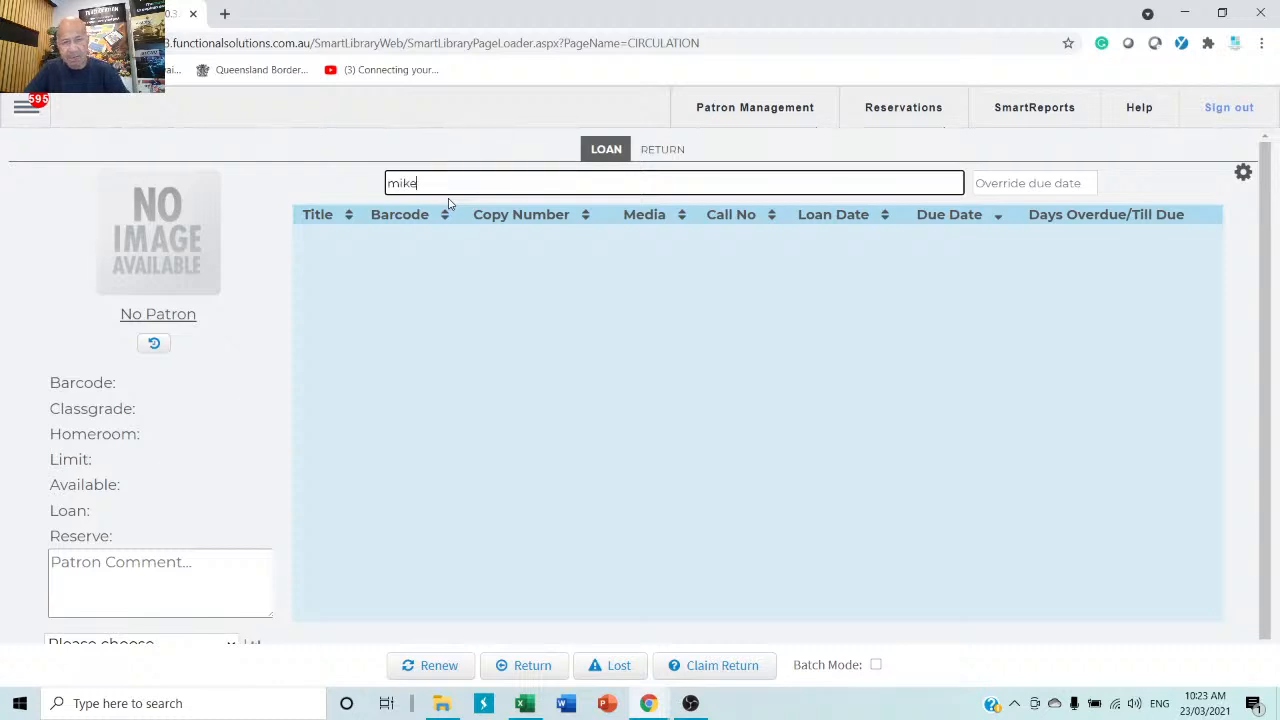
key("Return")
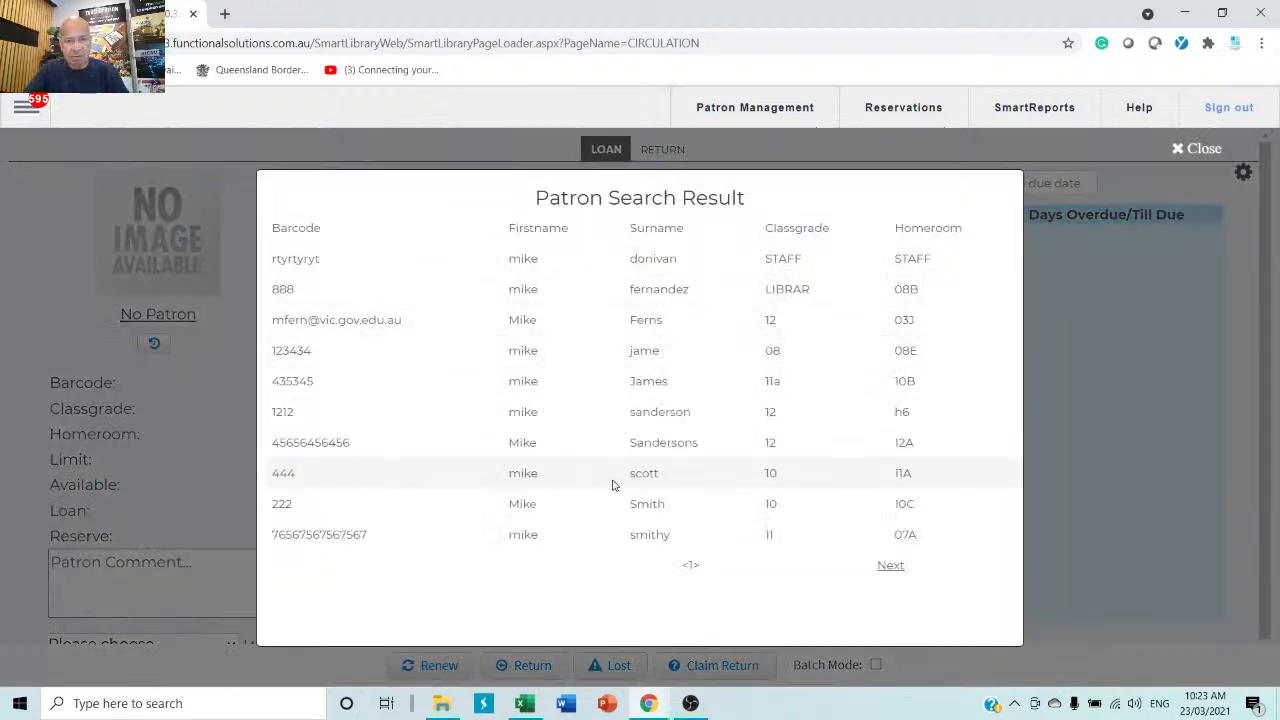
left_click(647, 473)
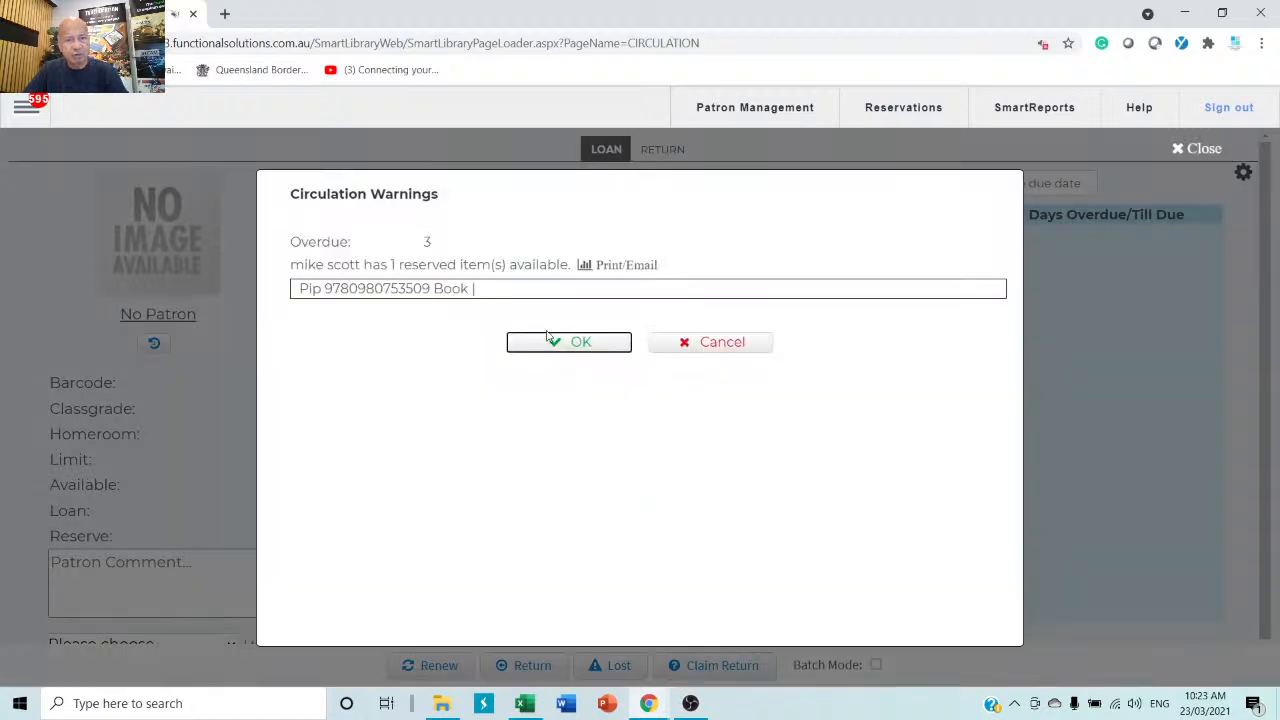
left_click(605, 348)
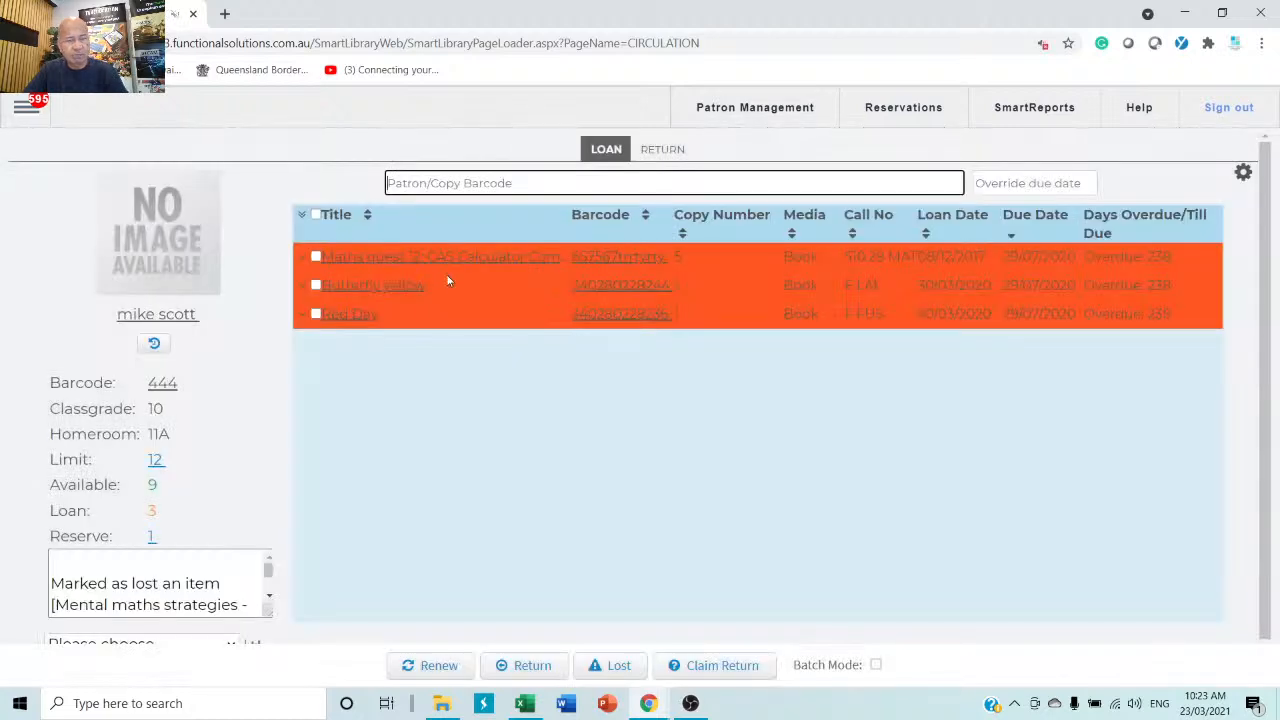
Loan copy barcode 22, Cats: the ultimate cat lover's guide, to this patron.
type("22")
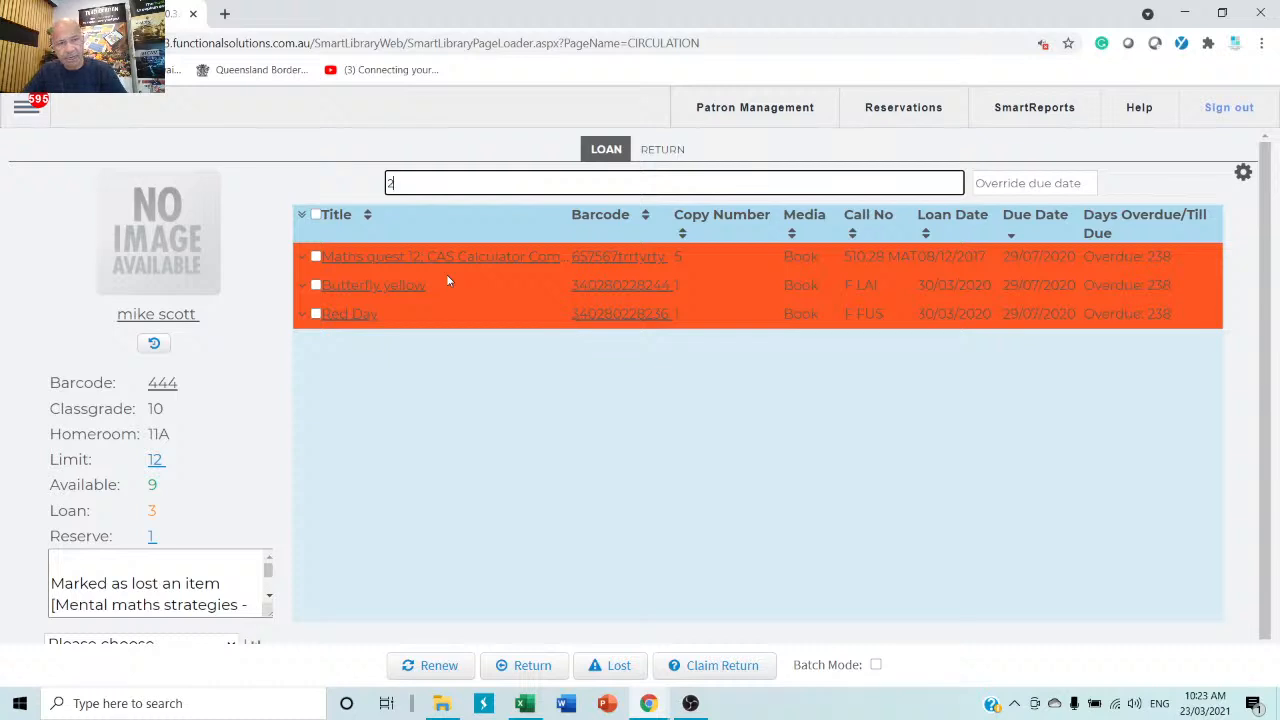
key("Return")
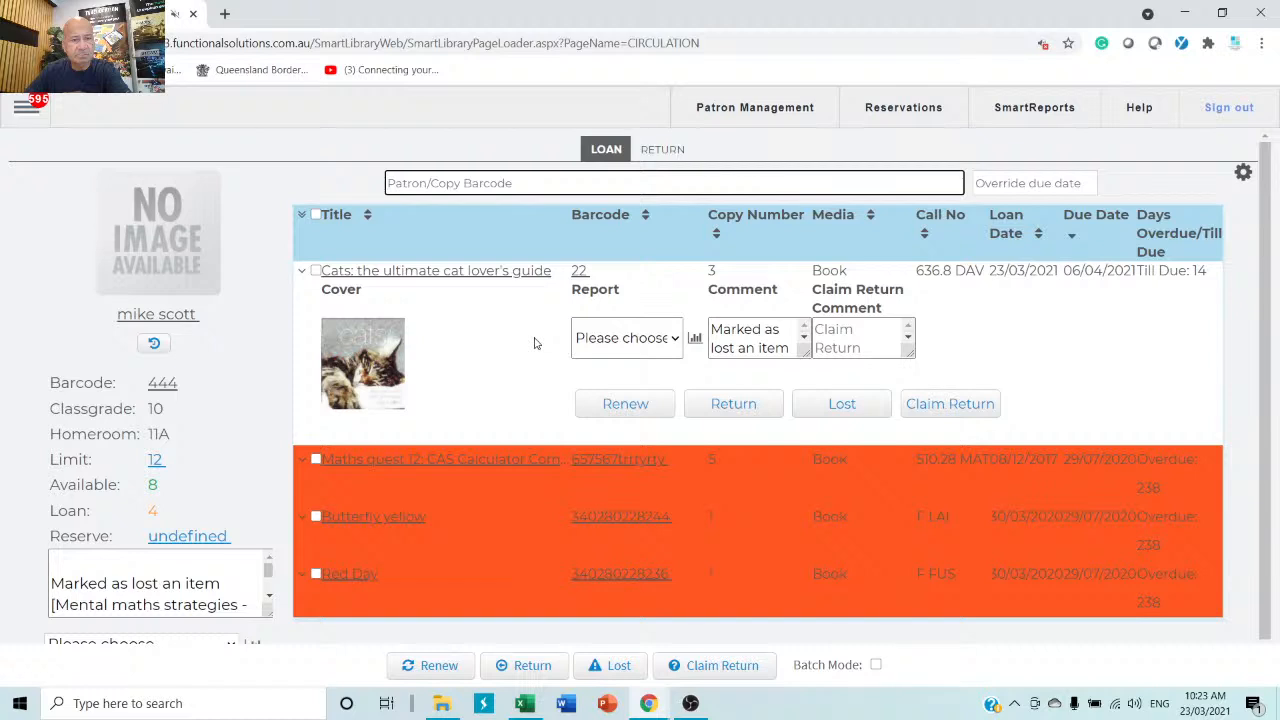
left_click(302, 271)
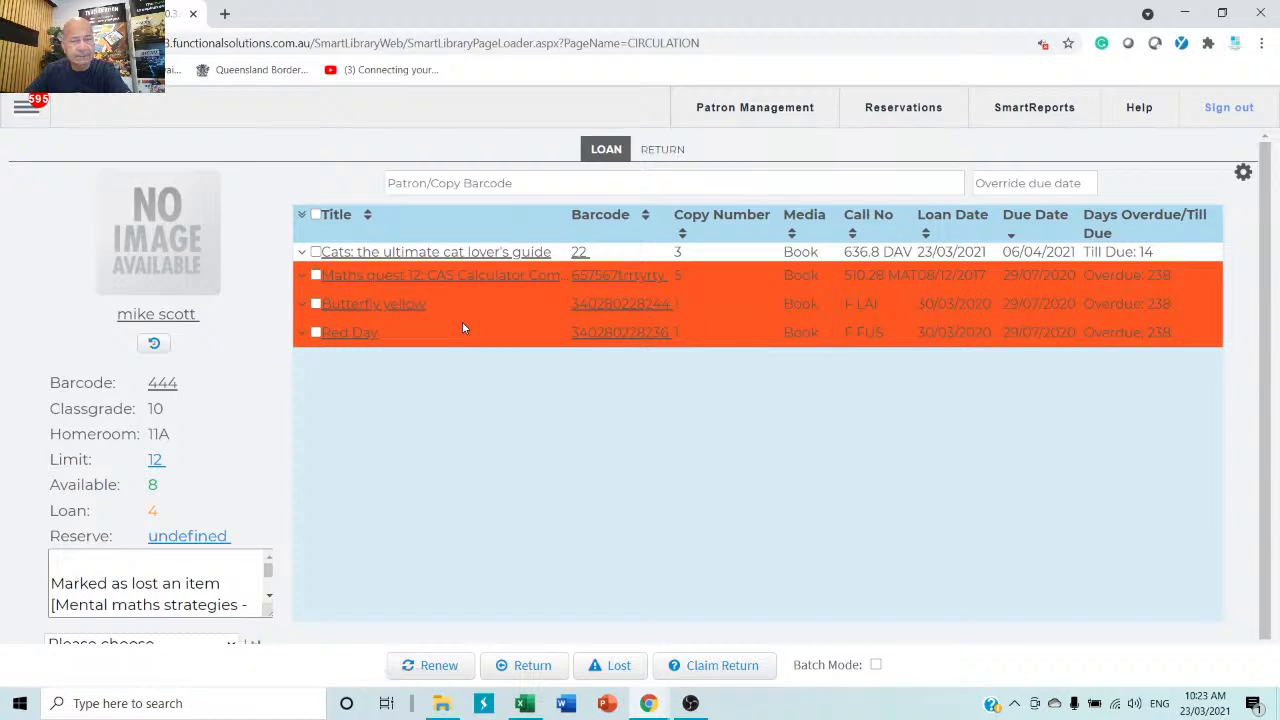
Search patrons by surname prefix and load the Year 1 patron's record.
left_click(438, 185)
type("sm")
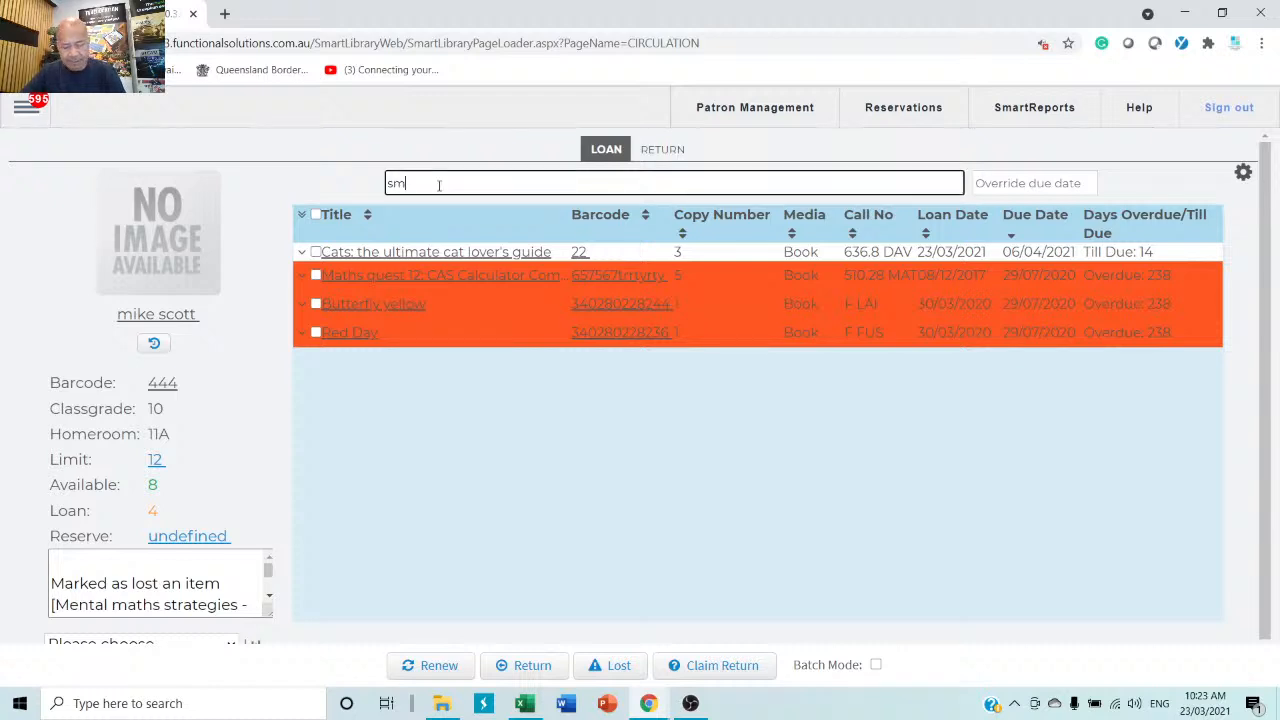
key("Return")
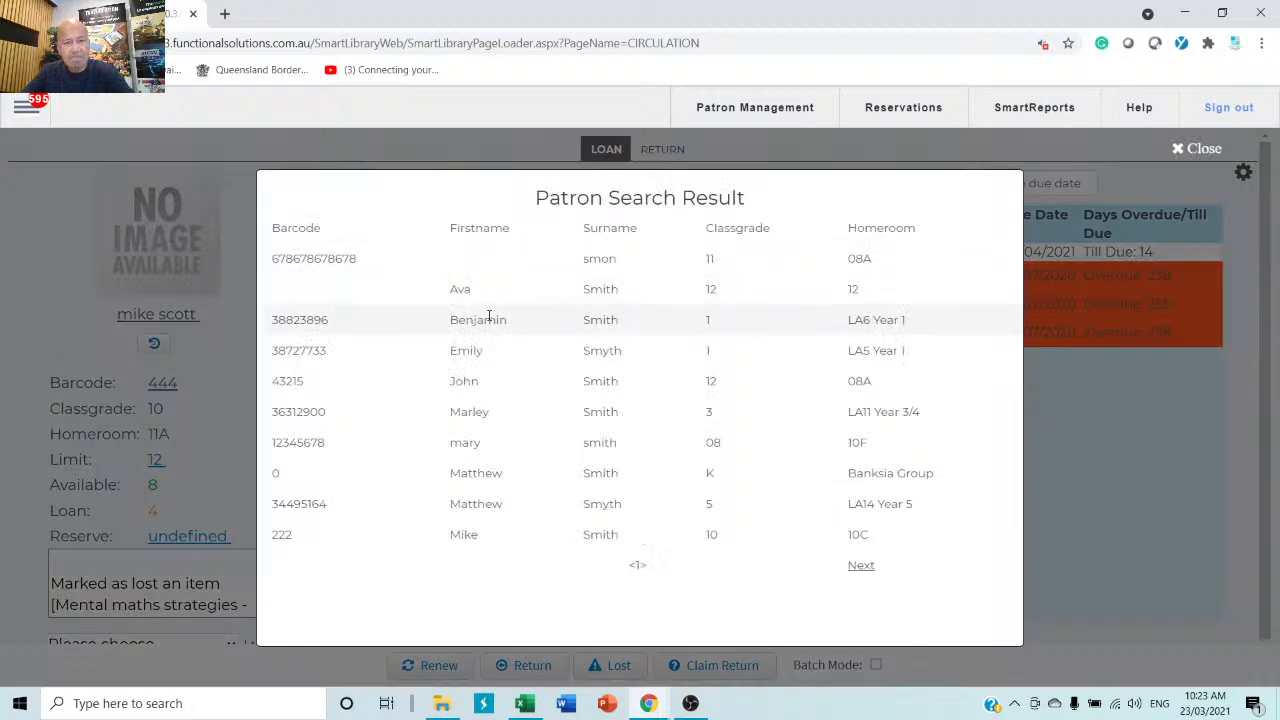
left_click(489, 320)
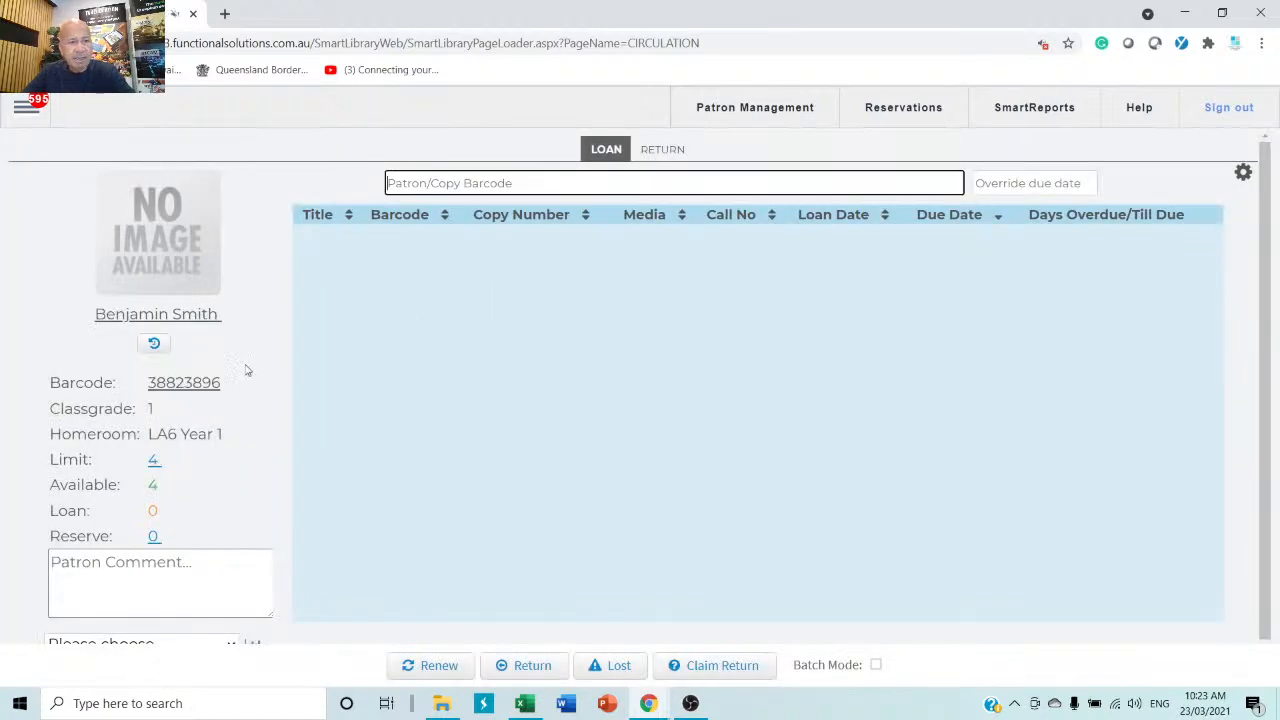
Loan barcodes 44 (Cat's eye) and 22 (cat guide), confirming the cat guide's transfer.
type("44")
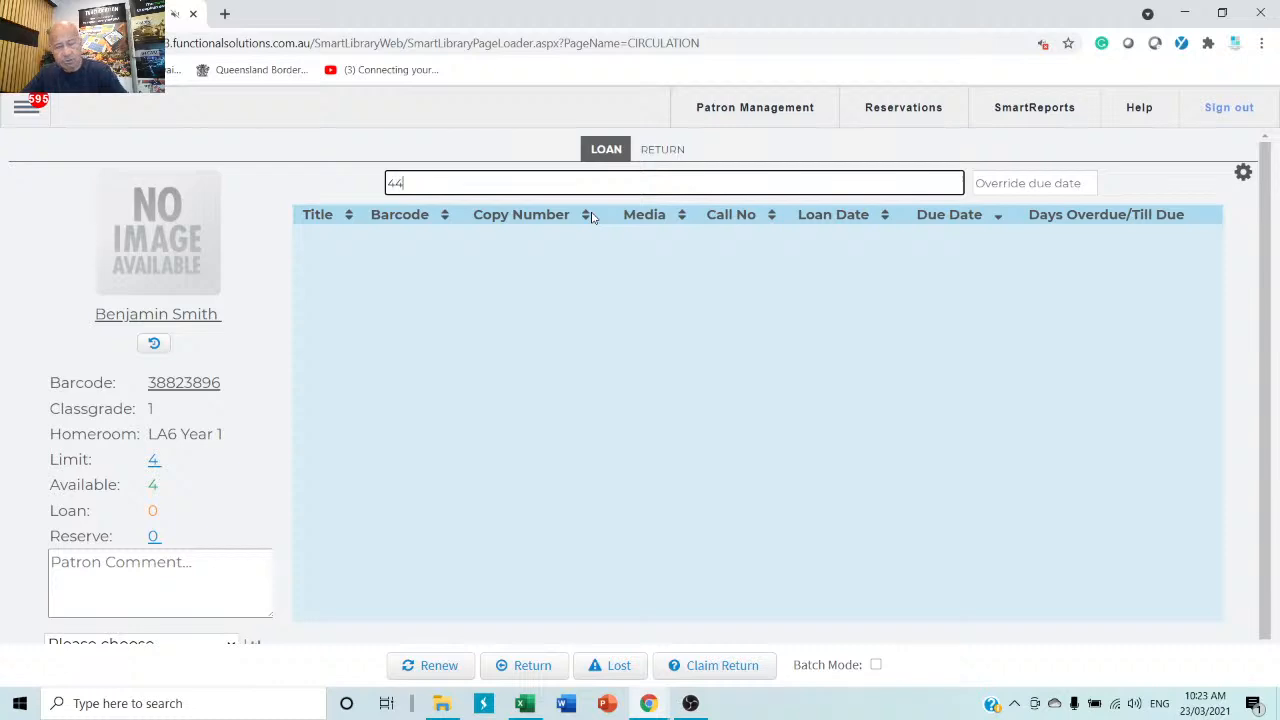
key("Return")
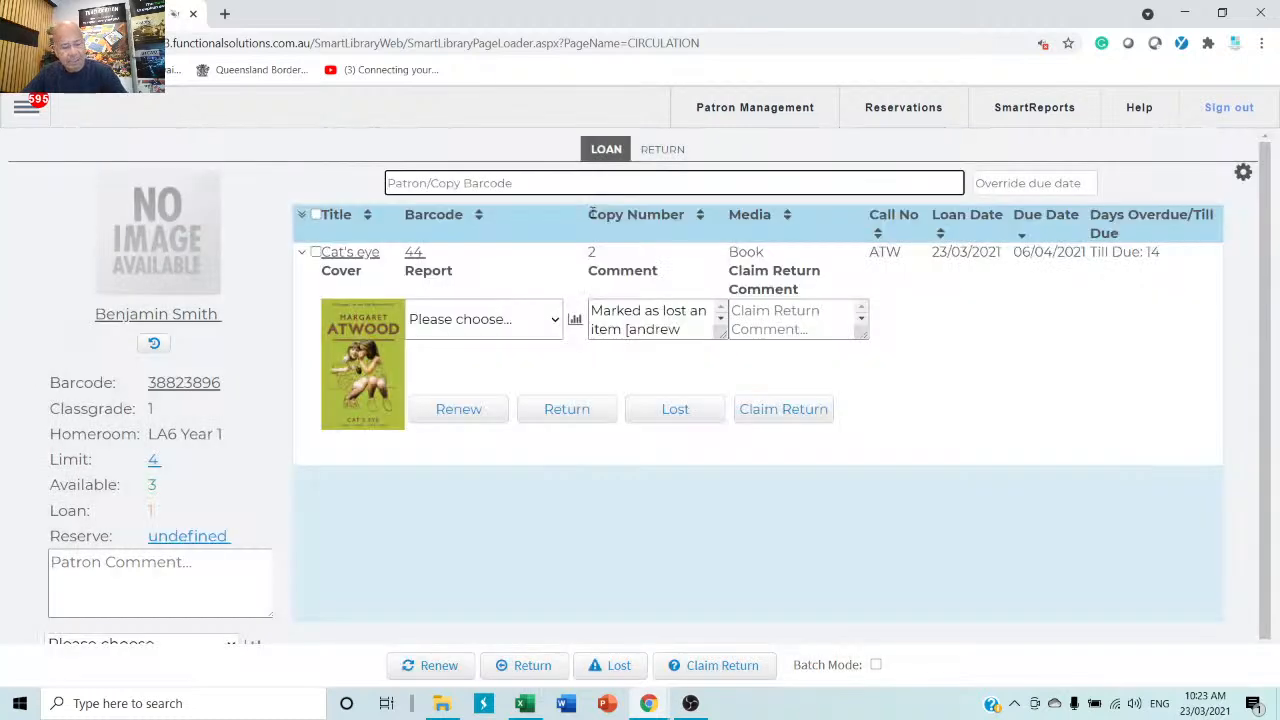
type("22")
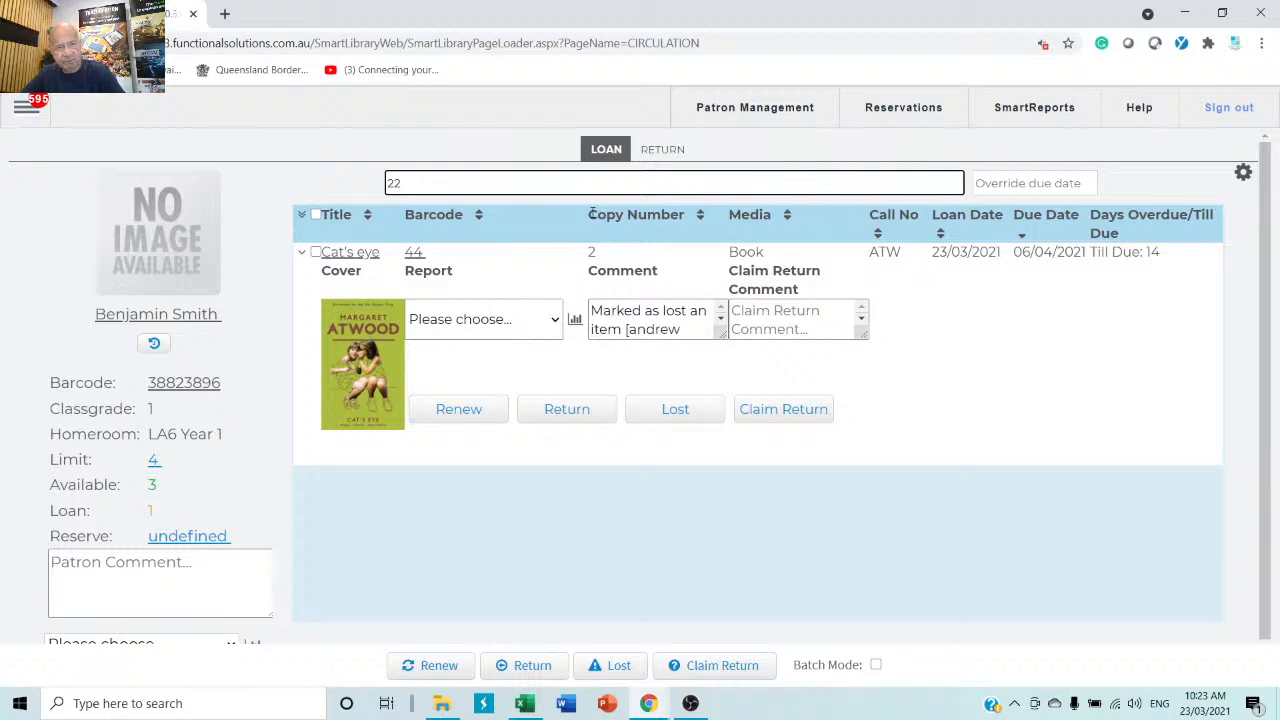
key("Return")
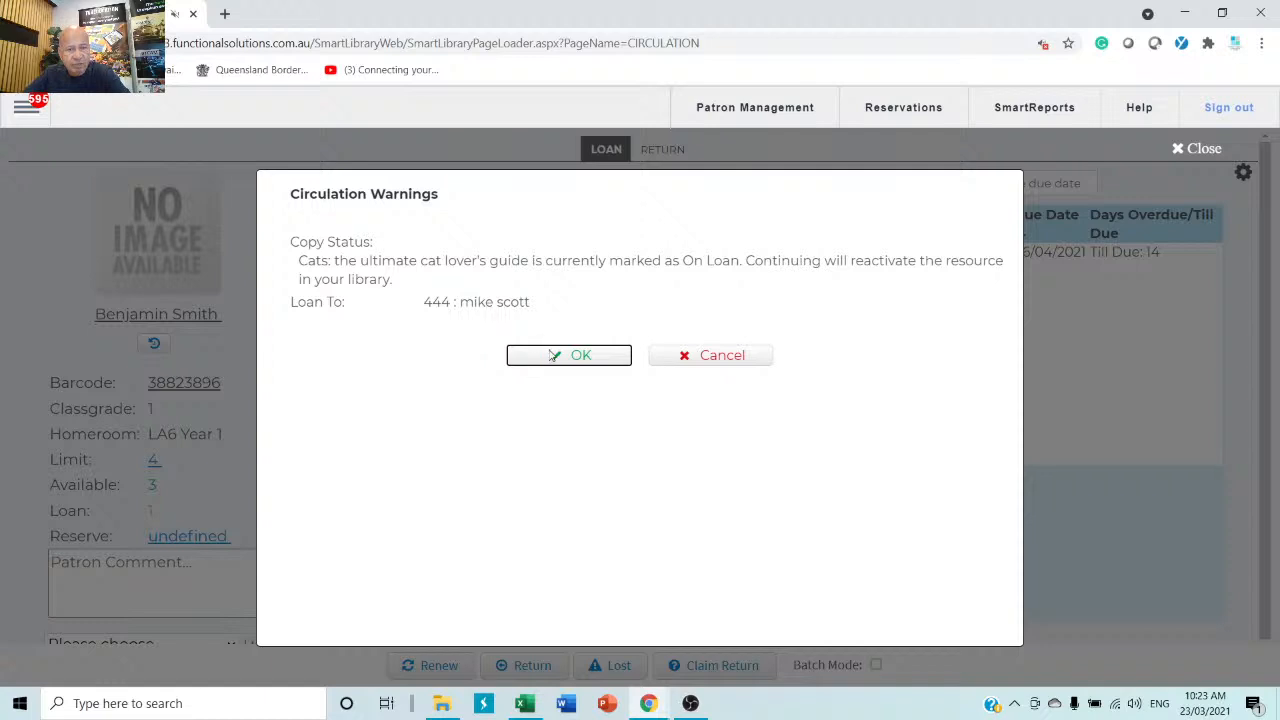
left_click(565, 358)
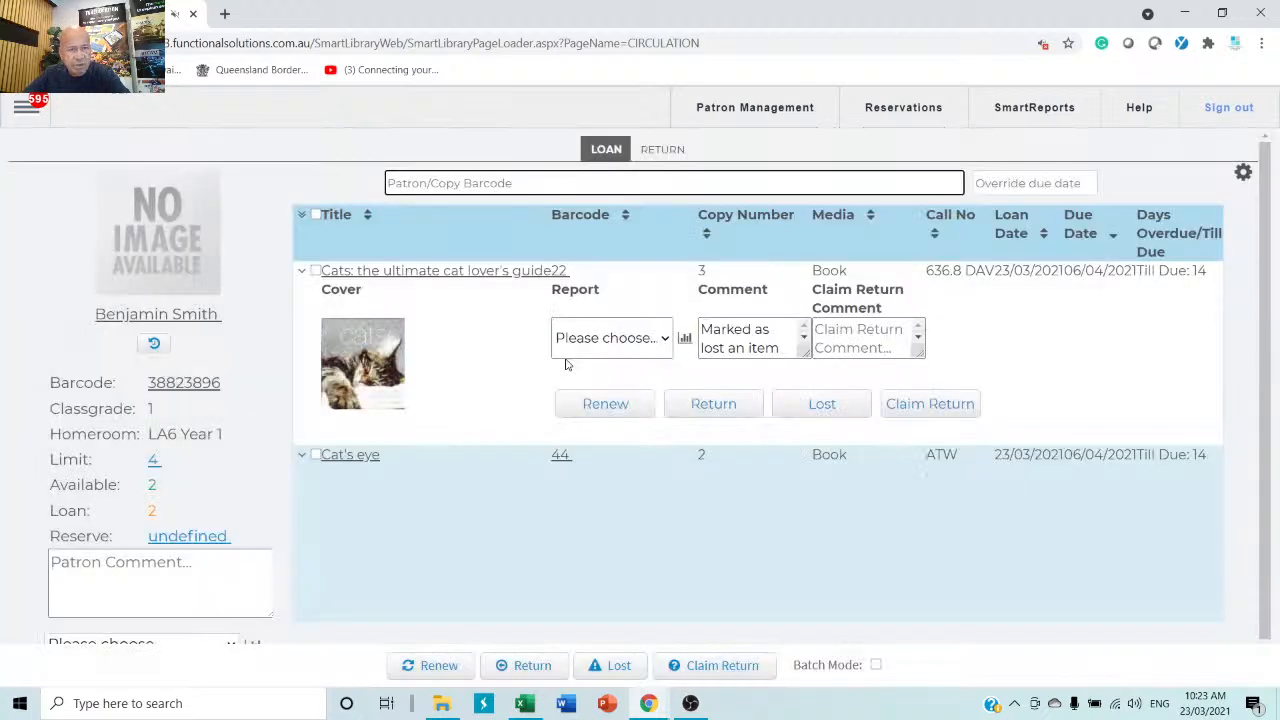
left_click(302, 271)
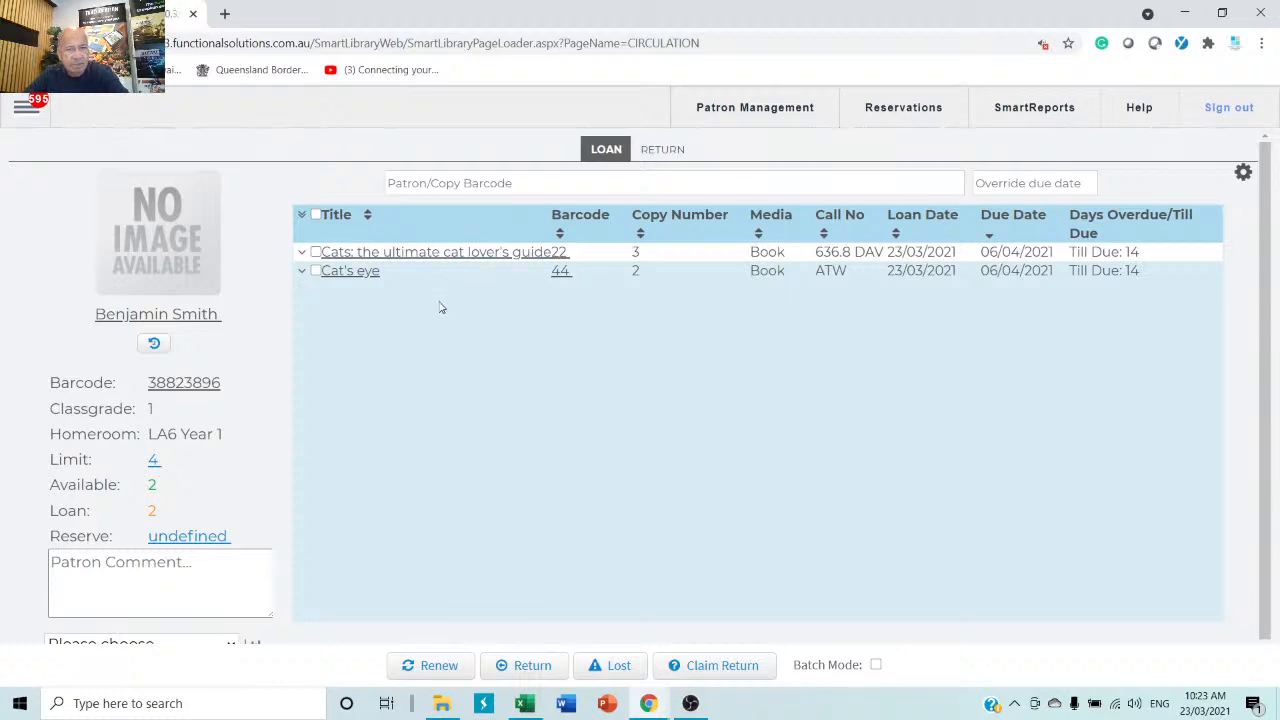
Toggle Return and Loan modes, then scroll to review both cat books due 06/04/2021.
left_click(662, 150)
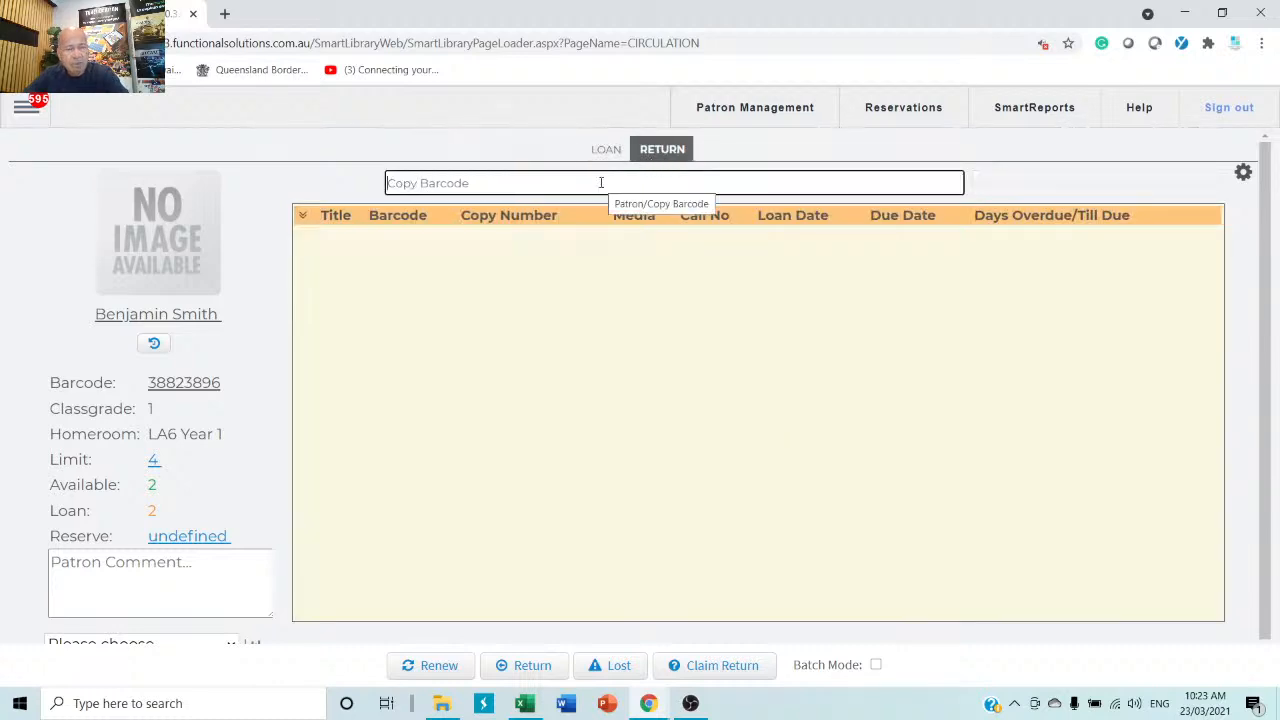
left_click(609, 150)
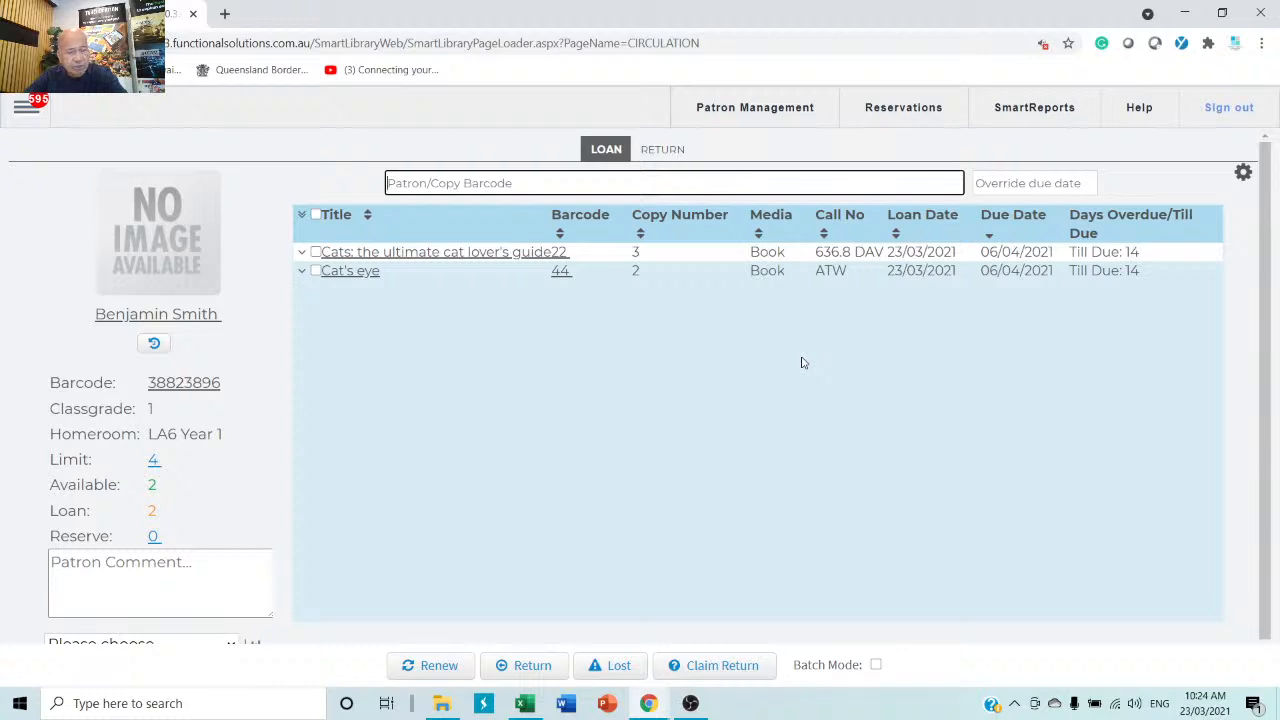
scroll(255, 425, "down", 1)
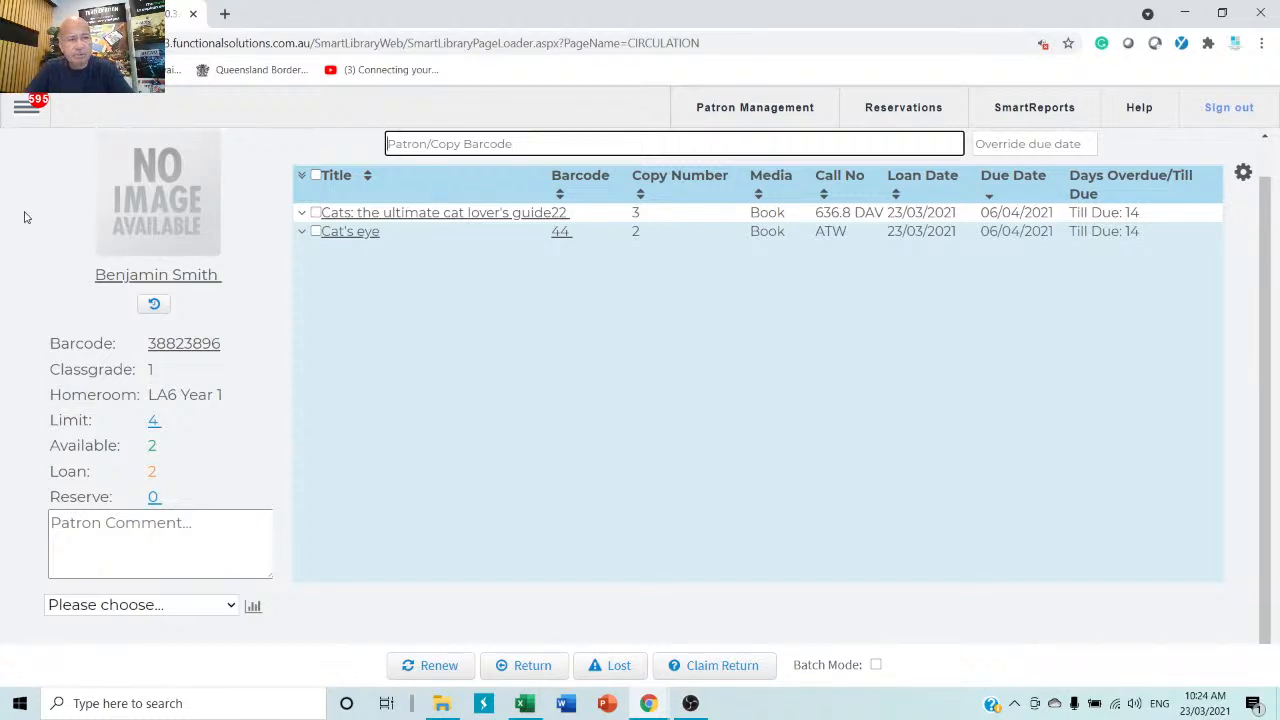
Go to Reports and select Loans by Classification under Current Loans.
left_click(21, 113)
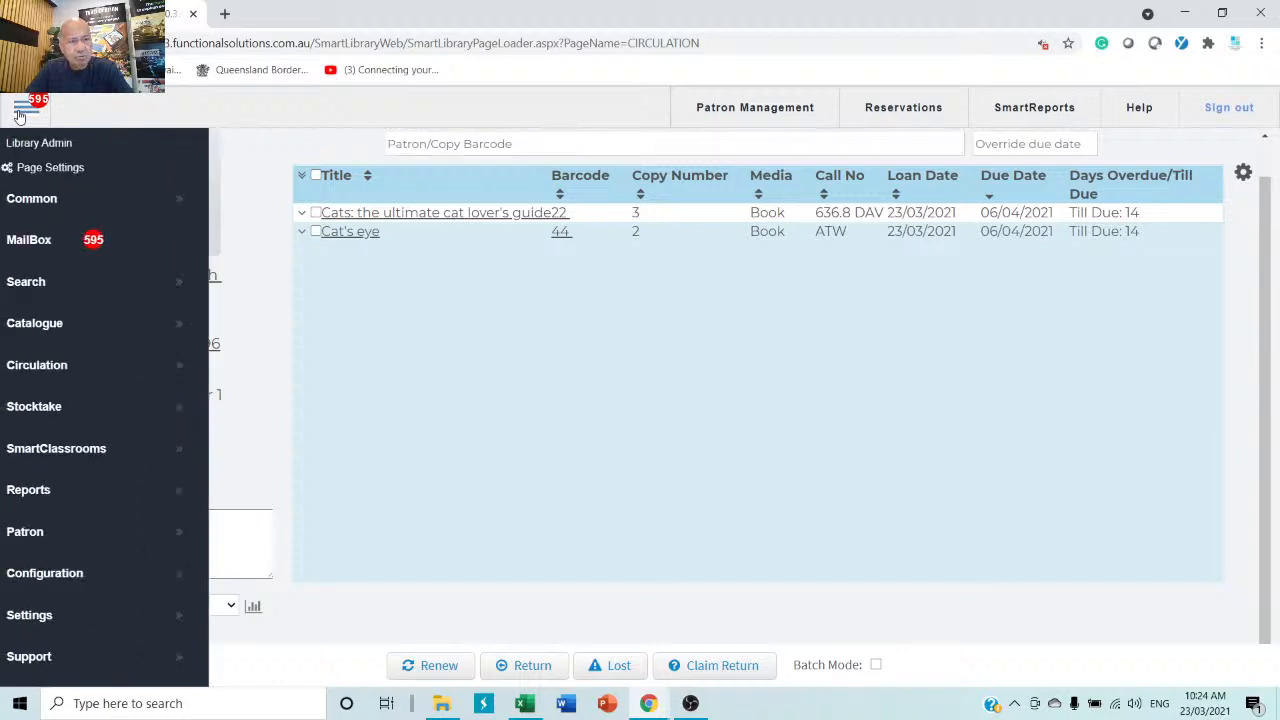
mouse_move(60, 505)
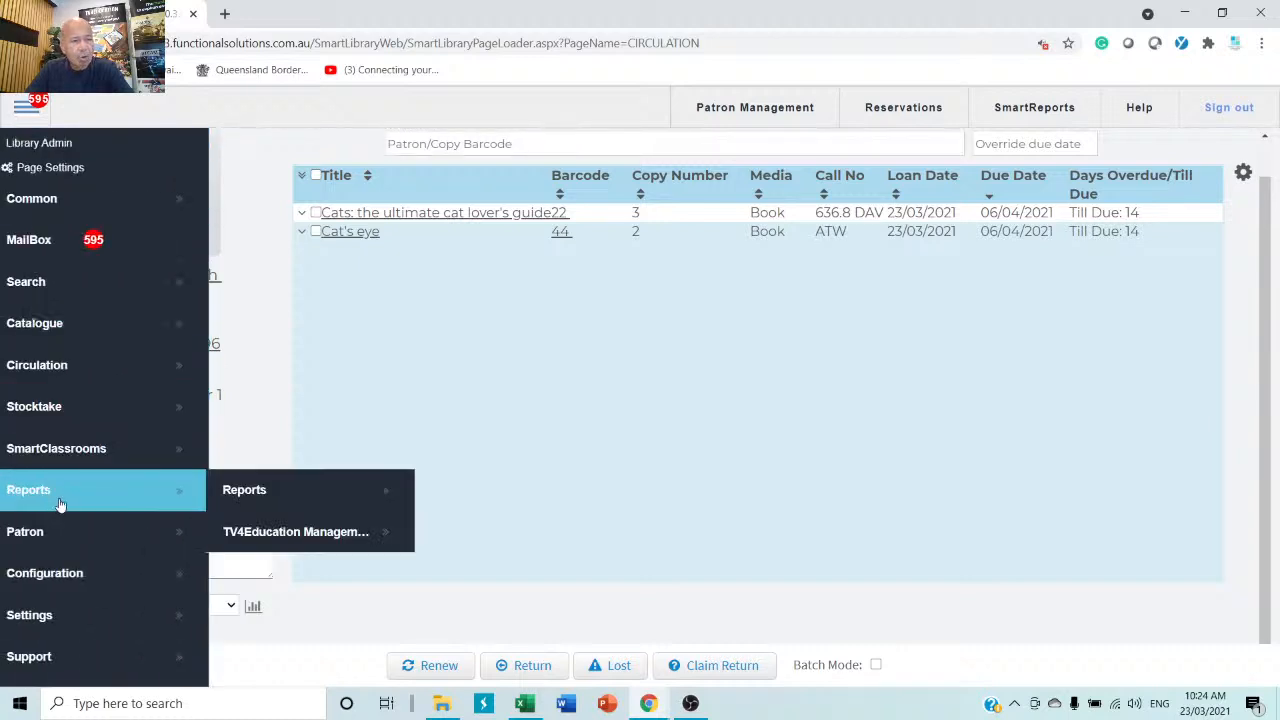
left_click(316, 500)
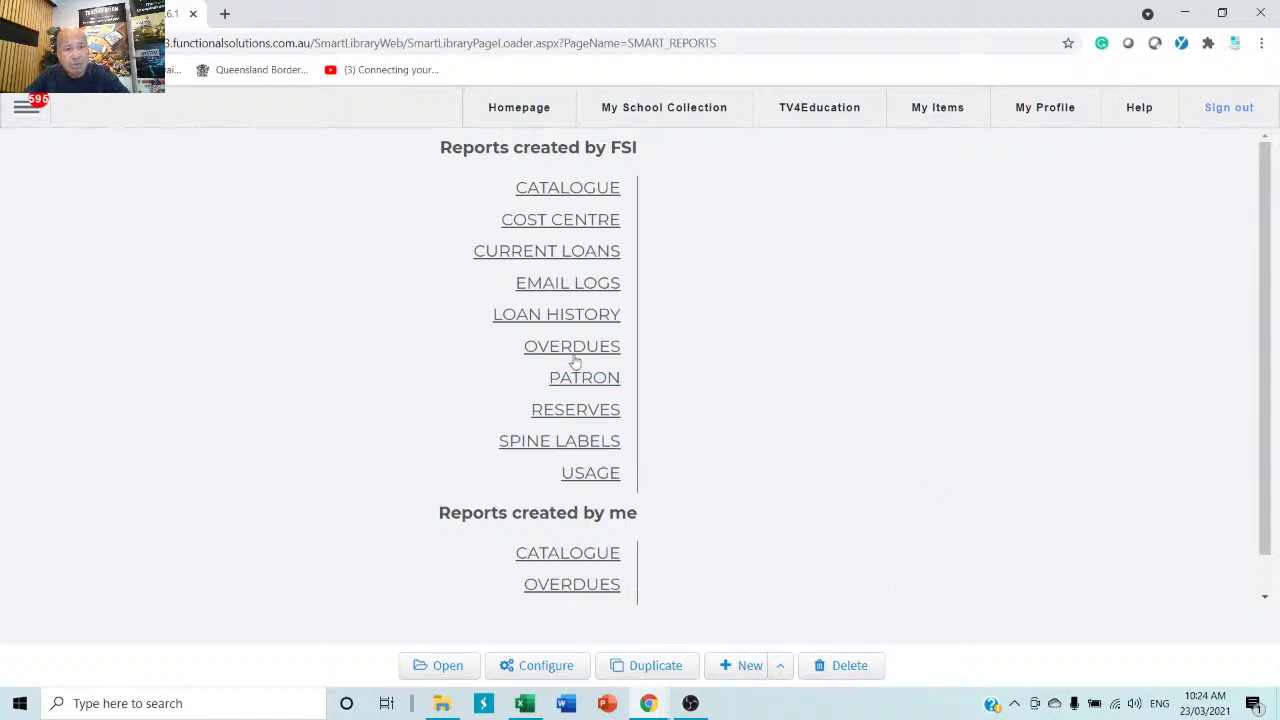
left_click(572, 259)
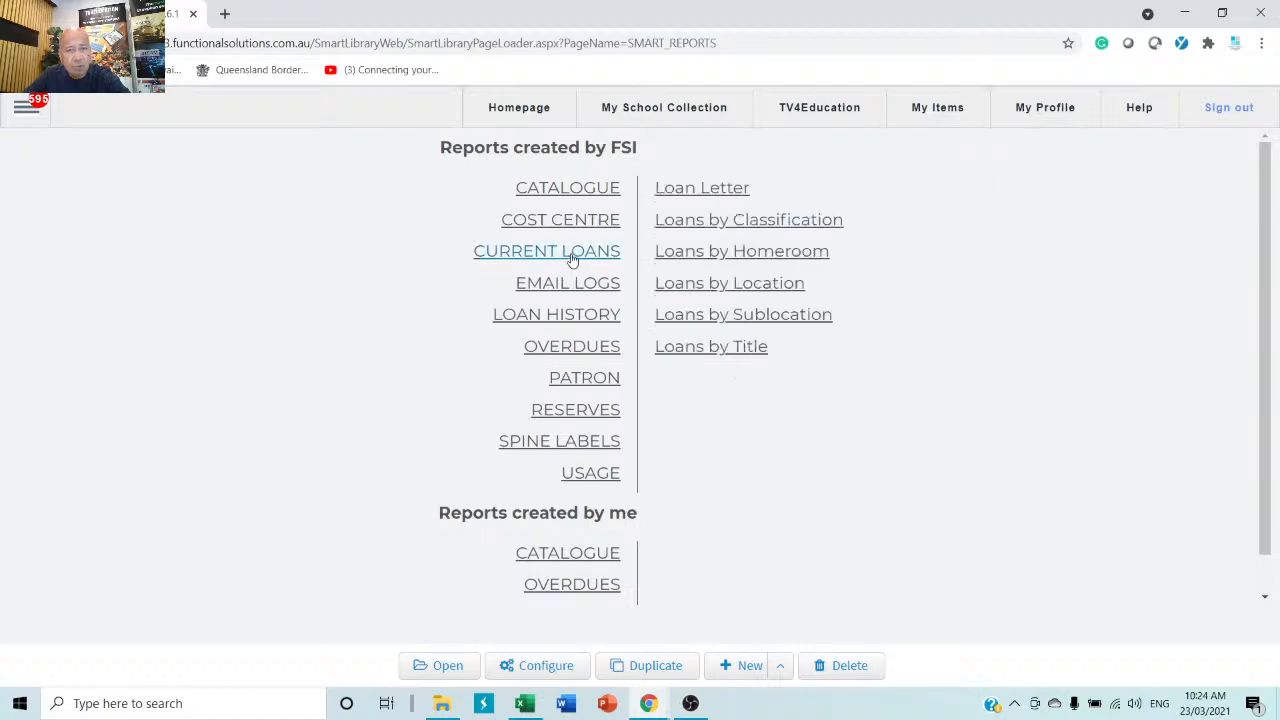
left_click(808, 222)
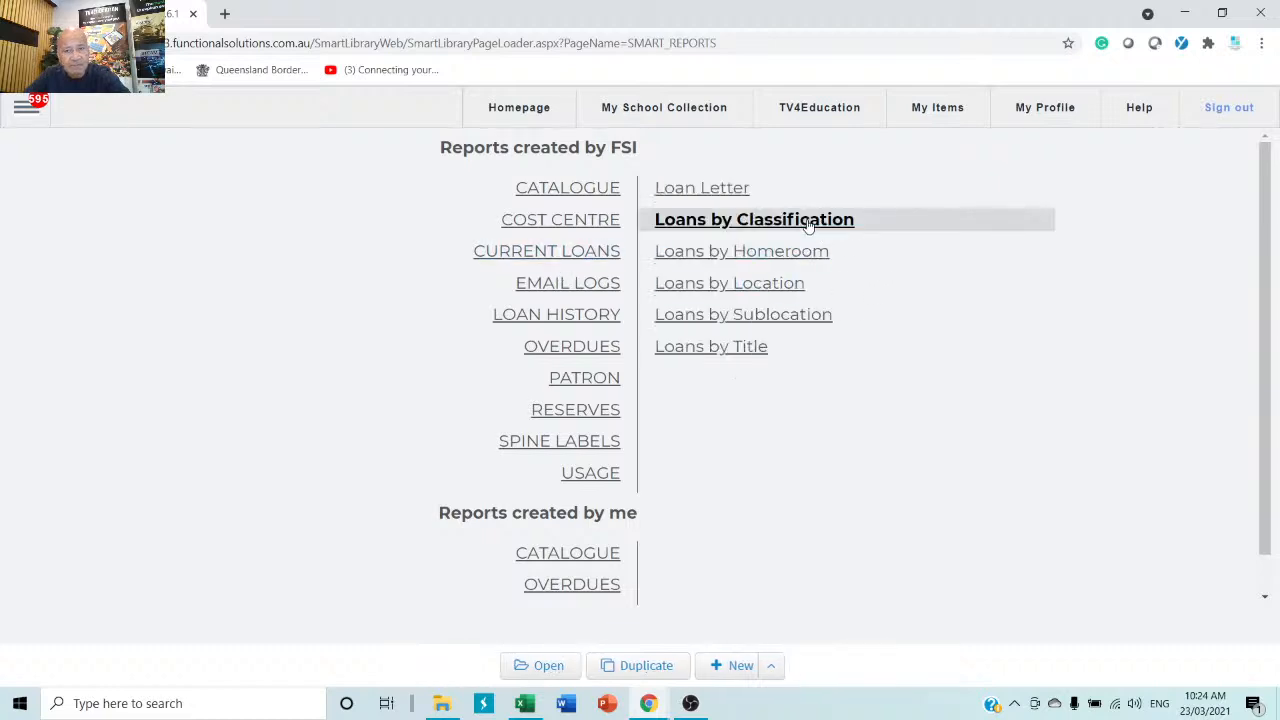
Open the report and filter Classgrade to 1, 11 and 12.
left_click(558, 670)
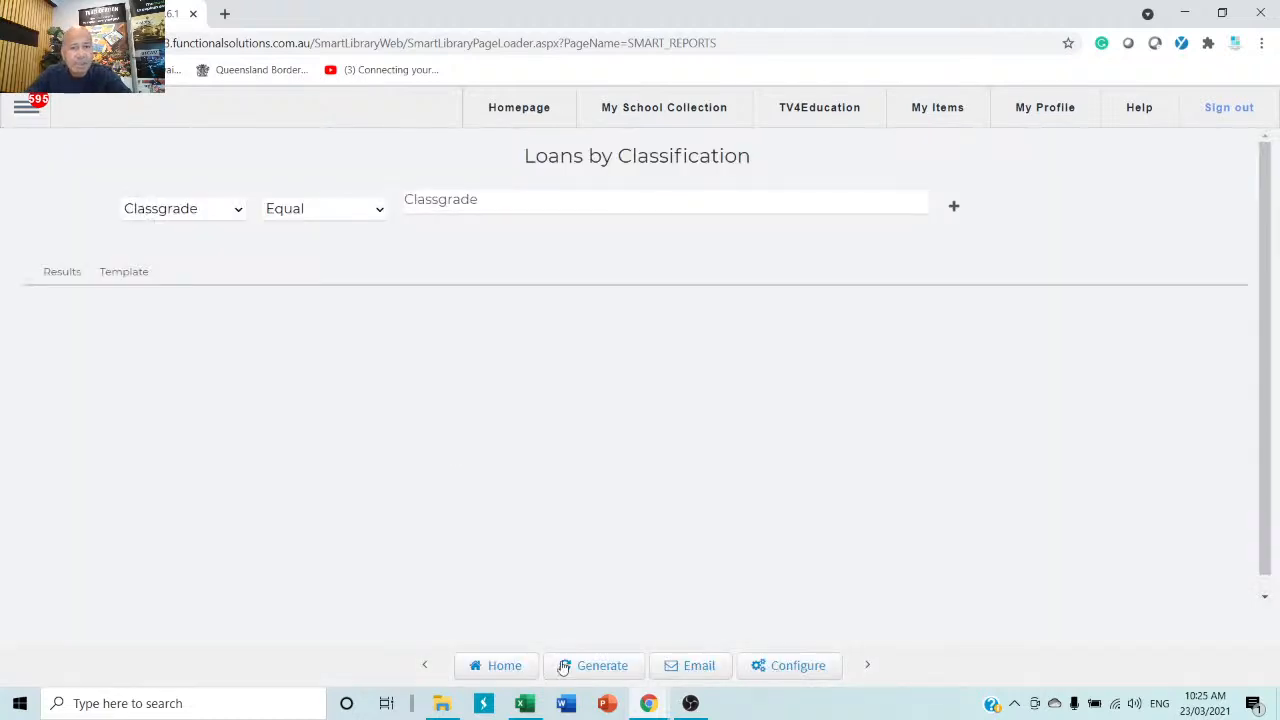
left_click(584, 196)
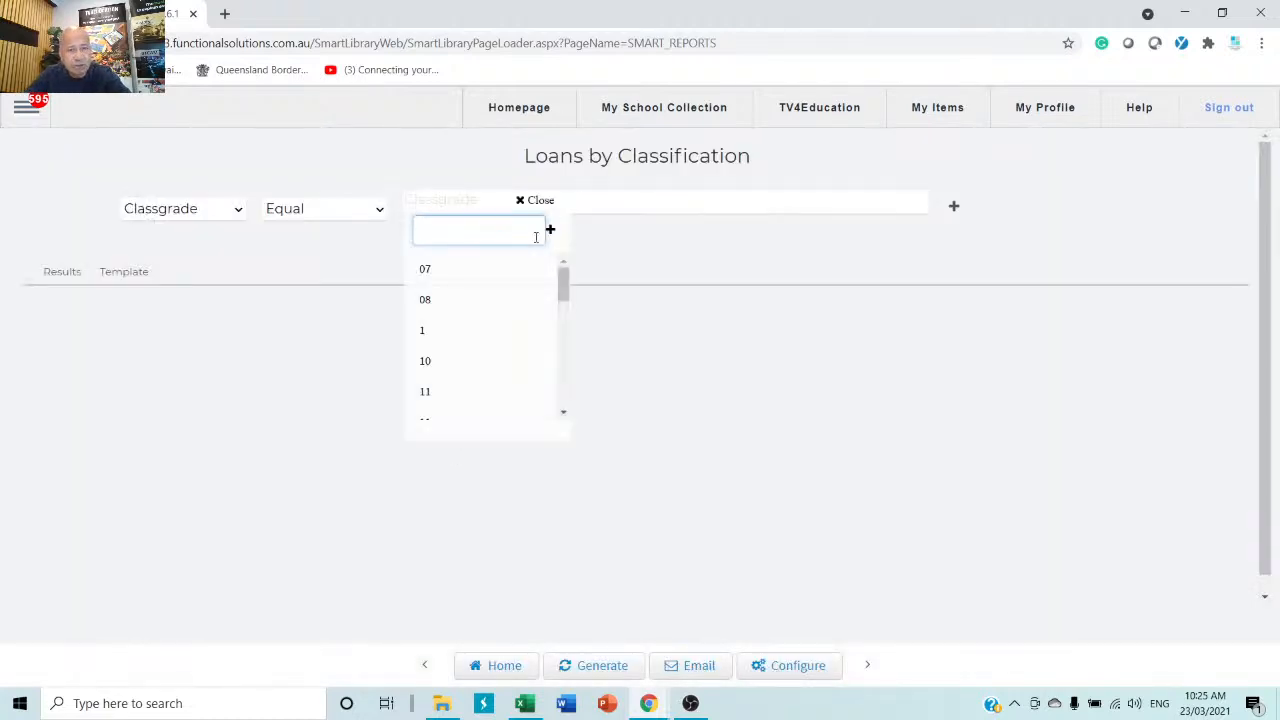
left_click(428, 338)
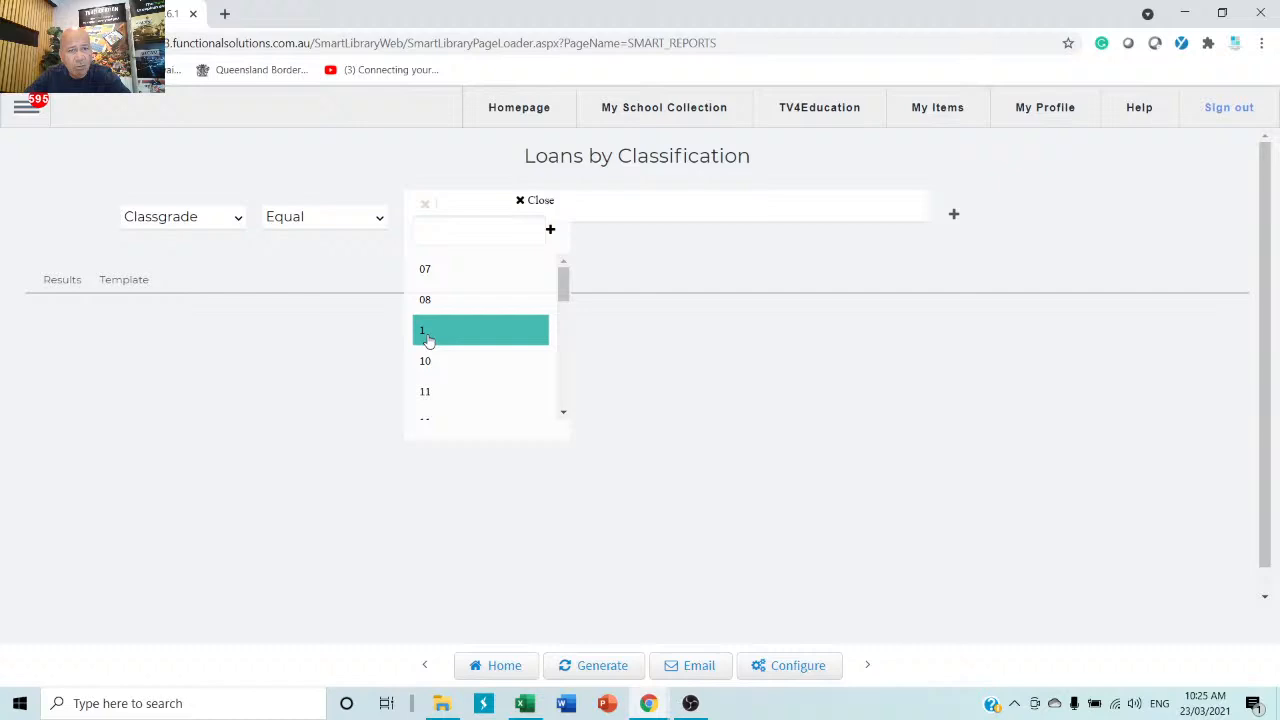
left_click(432, 396)
scroll(432, 400, "down", 1)
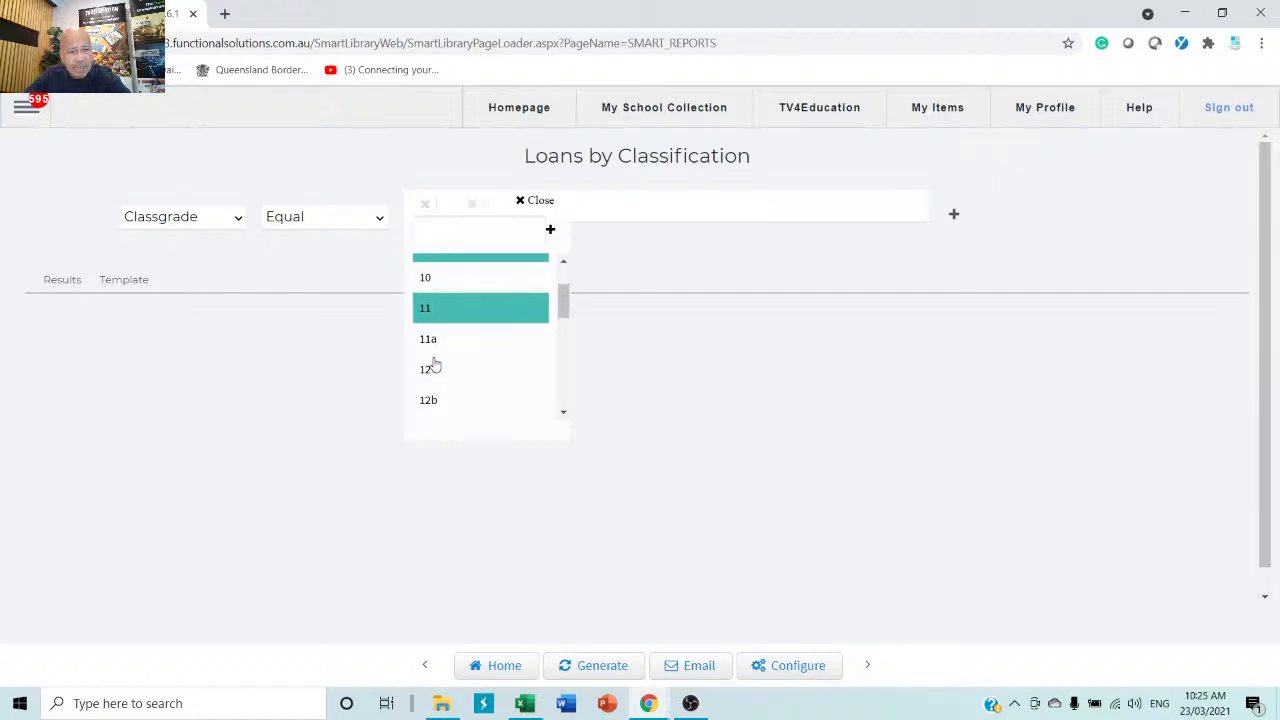
left_click(428, 372)
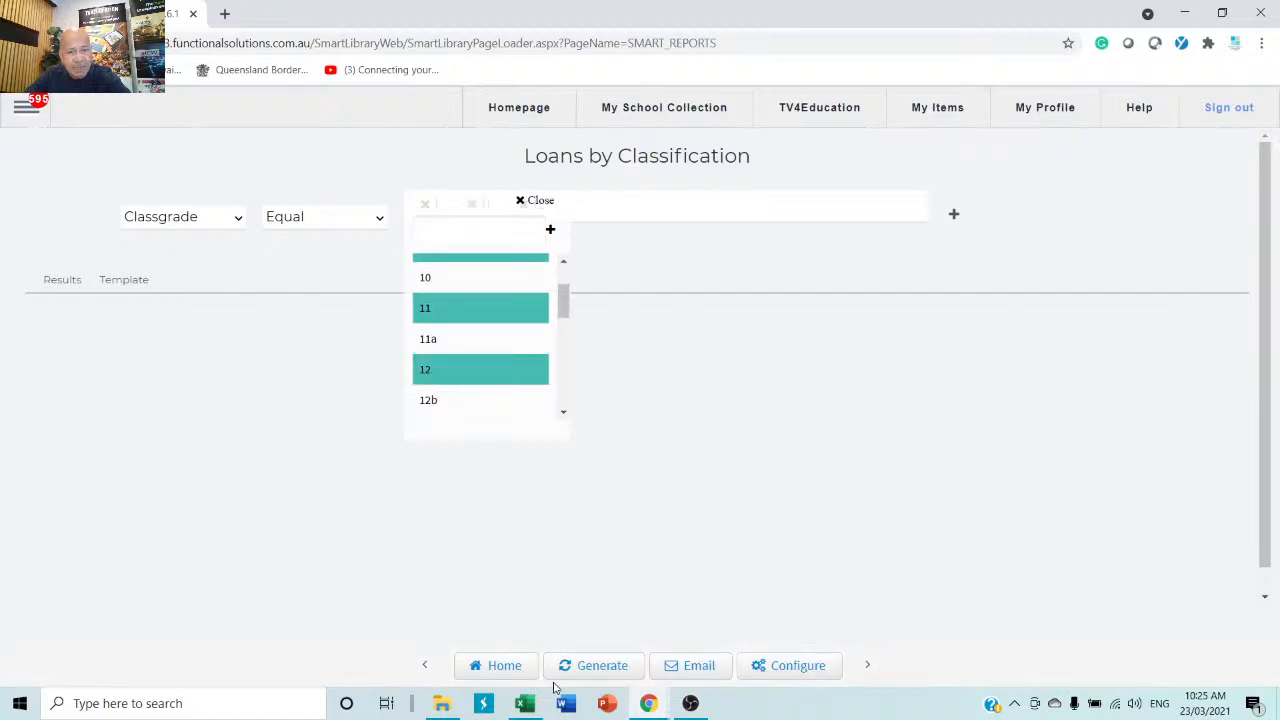
Generate the filtered report and scroll through the preview.
left_click(588, 670)
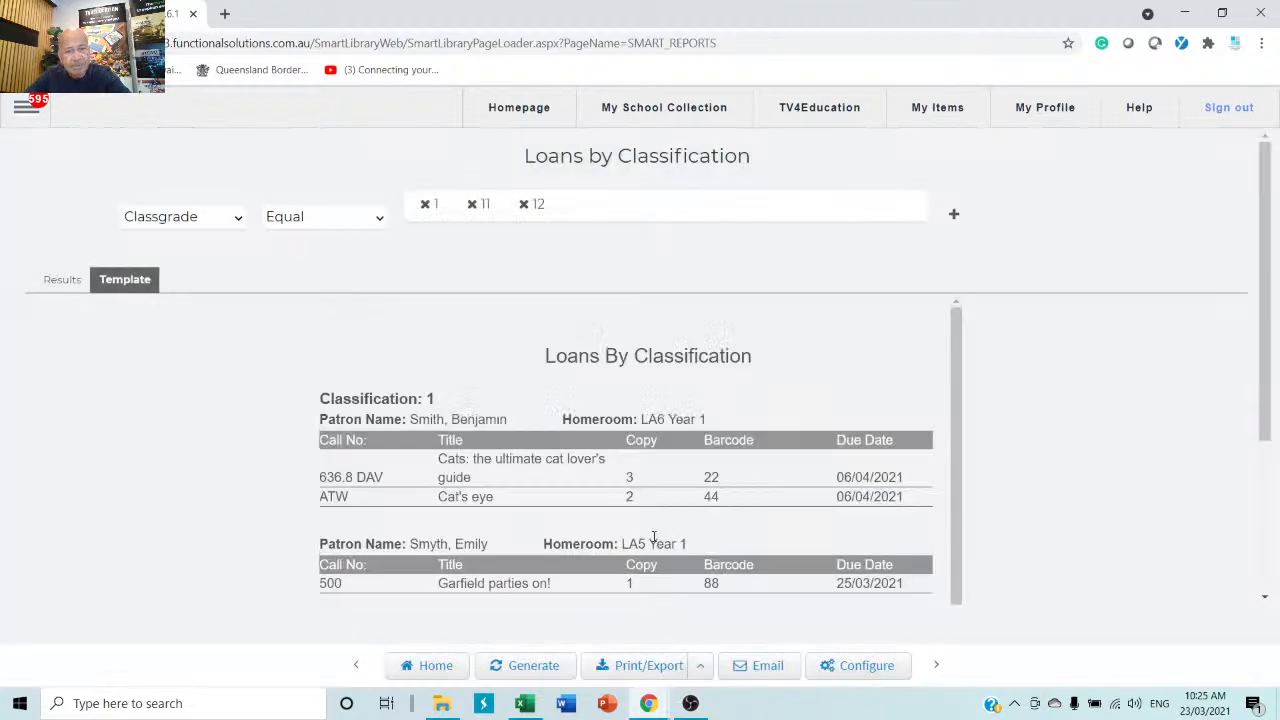
scroll(612, 530, "down", 3)
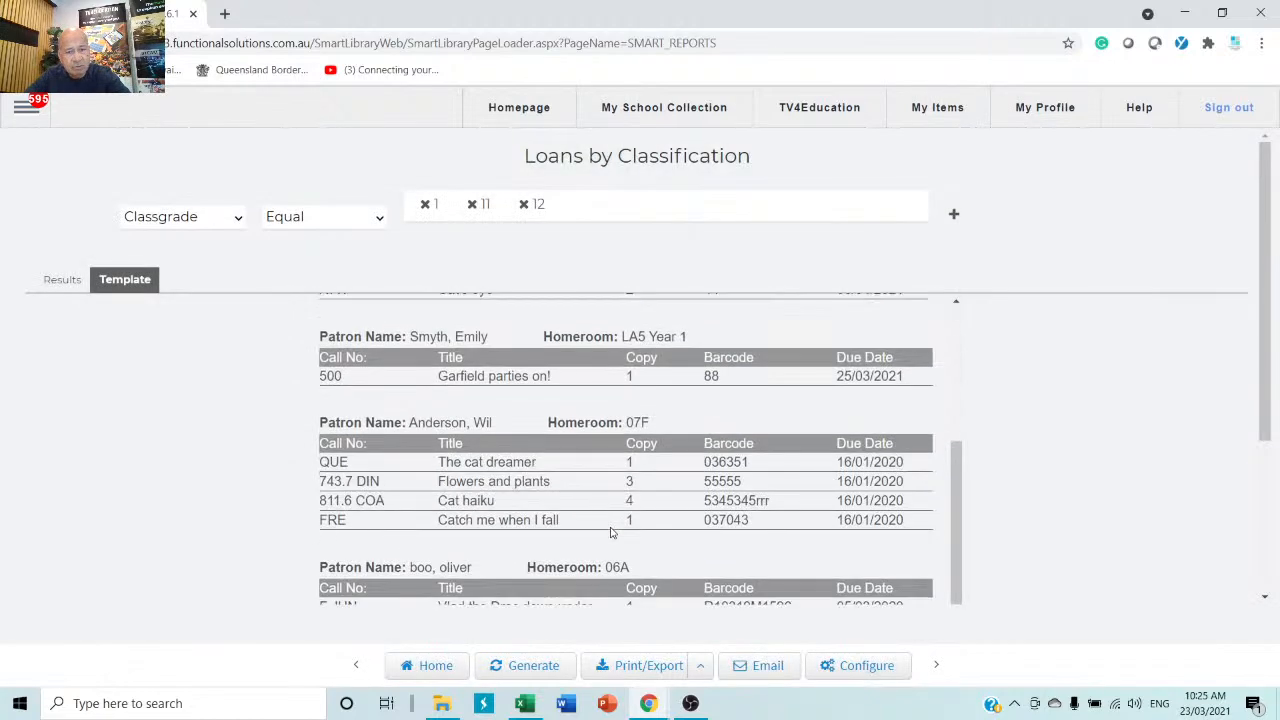
scroll(612, 530, "down", 4)
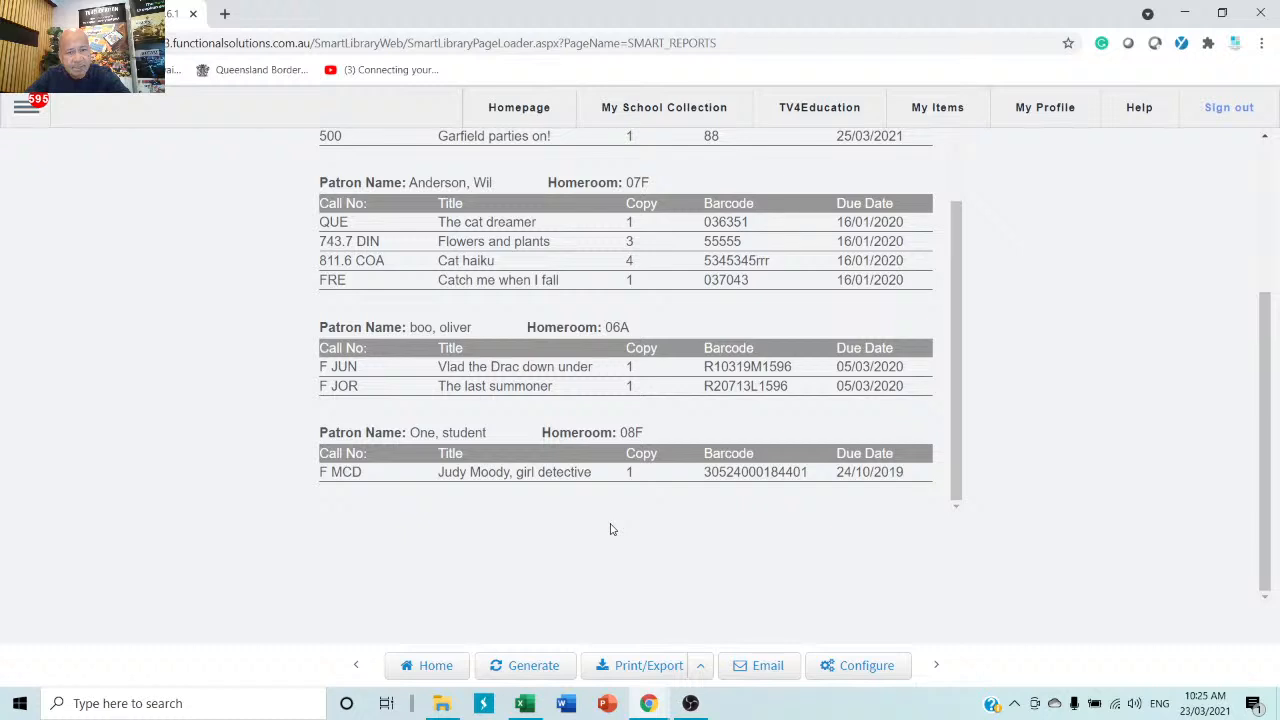
scroll(612, 530, "up", 4)
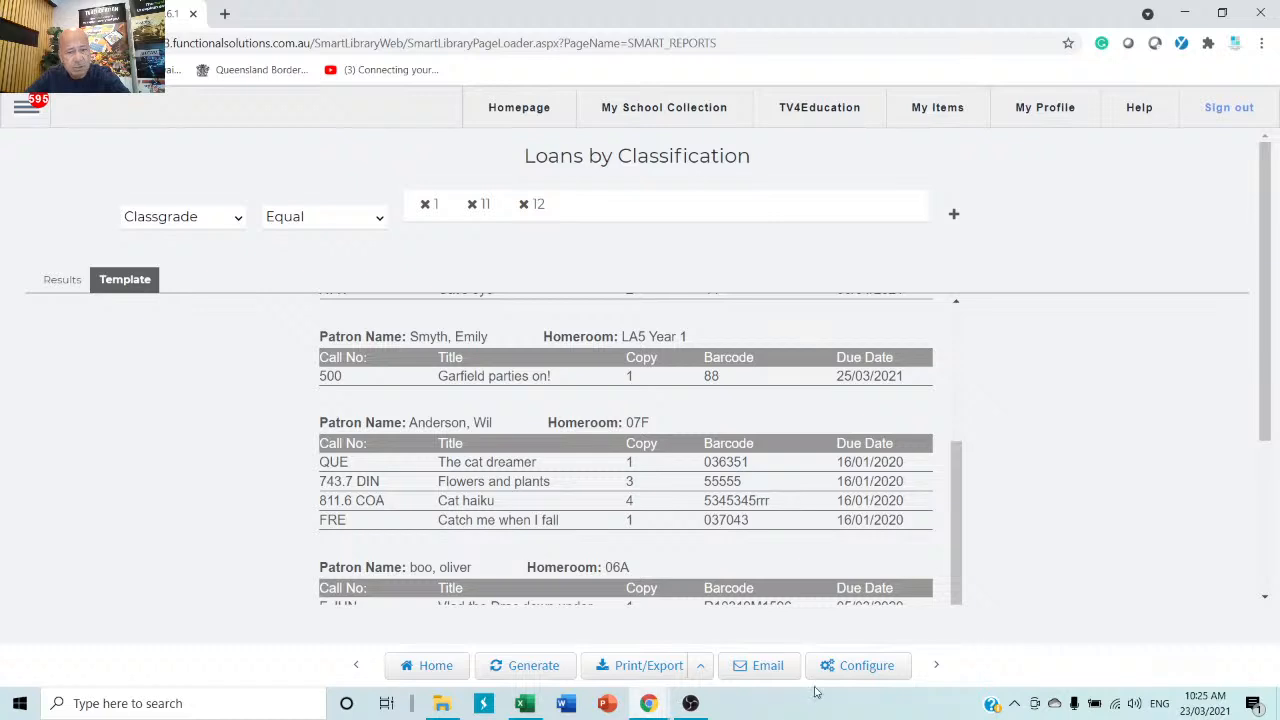
Check the report email's subject and recipient, then send it now and confirm.
left_click(755, 668)
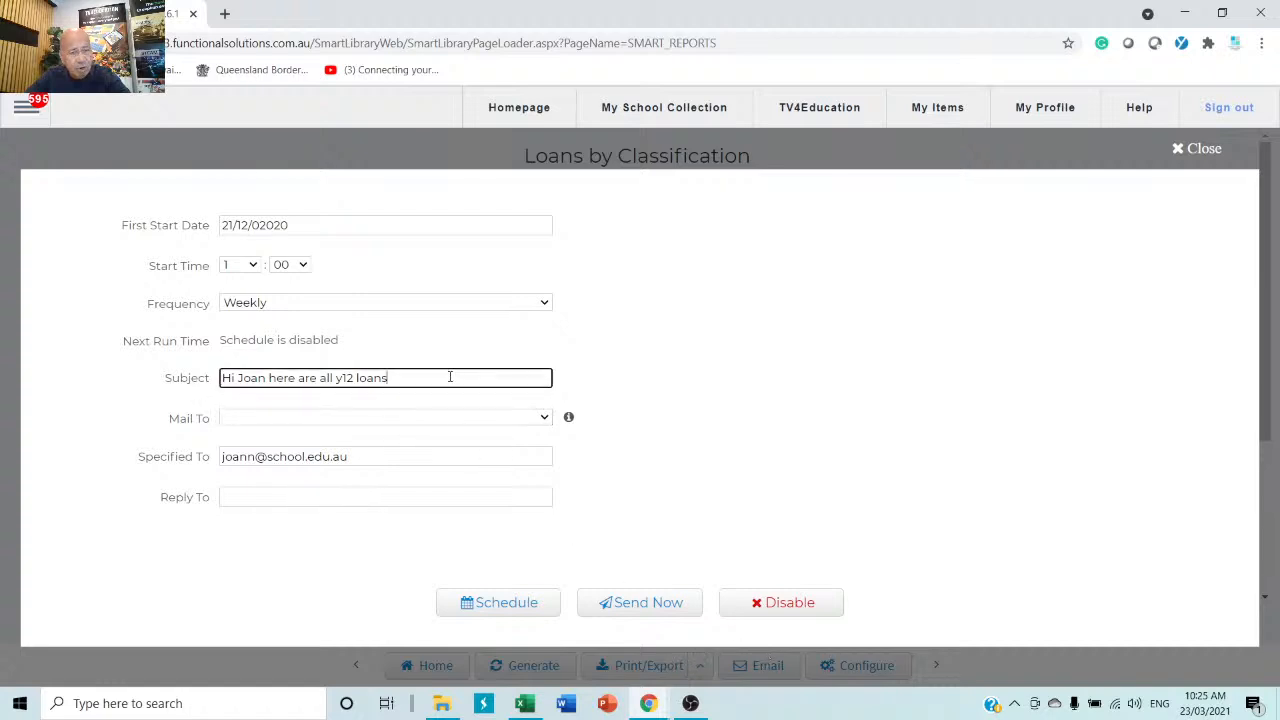
left_click_drag(449, 376, 122, 375)
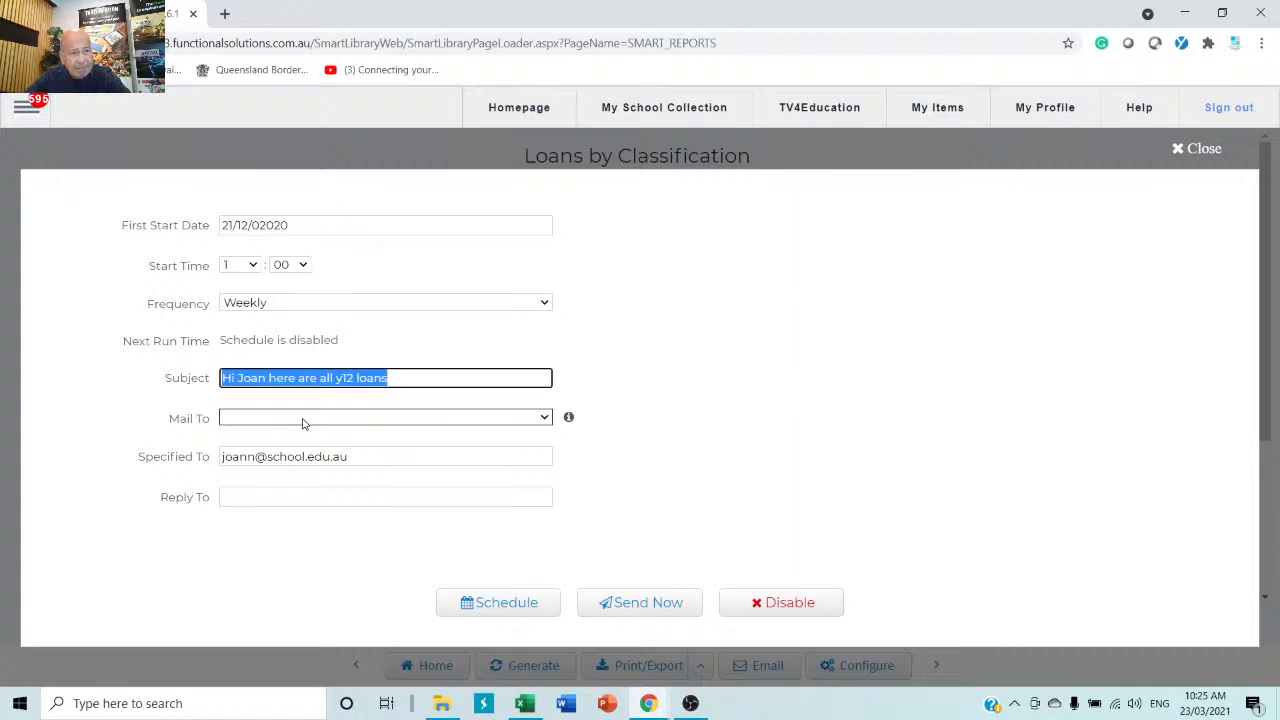
left_click_drag(355, 459, 207, 462)
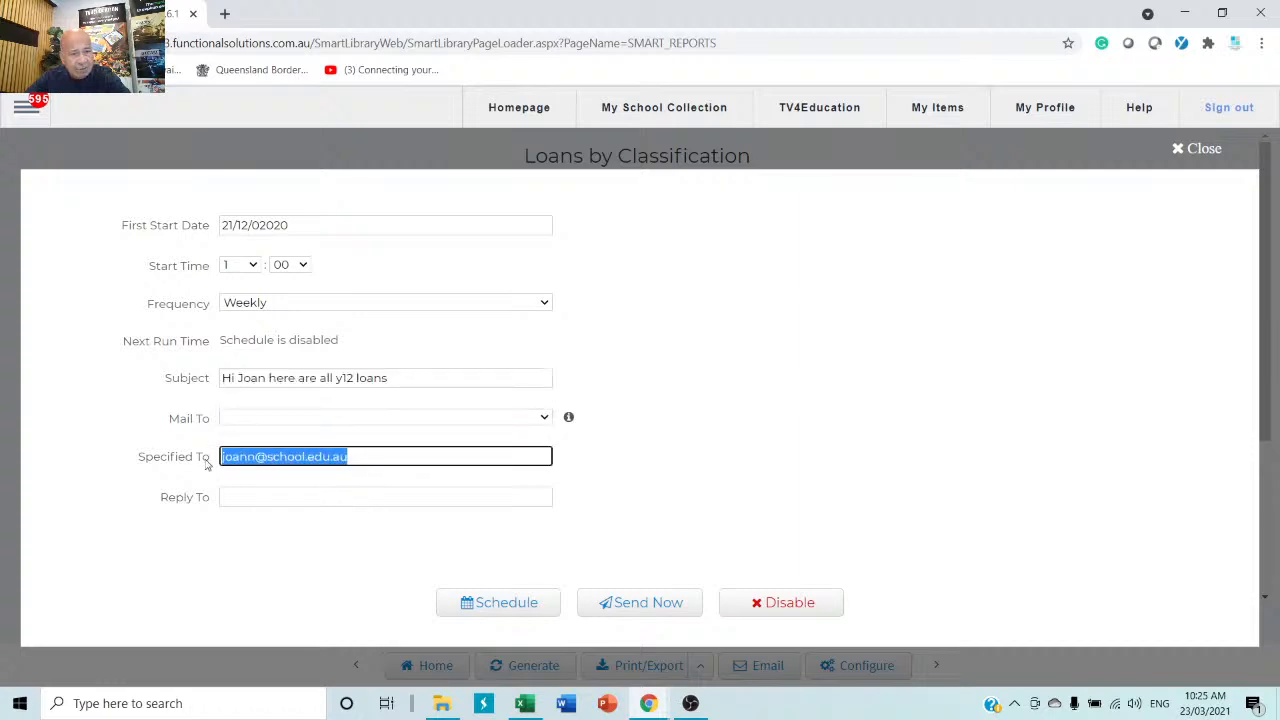
left_click(636, 608)
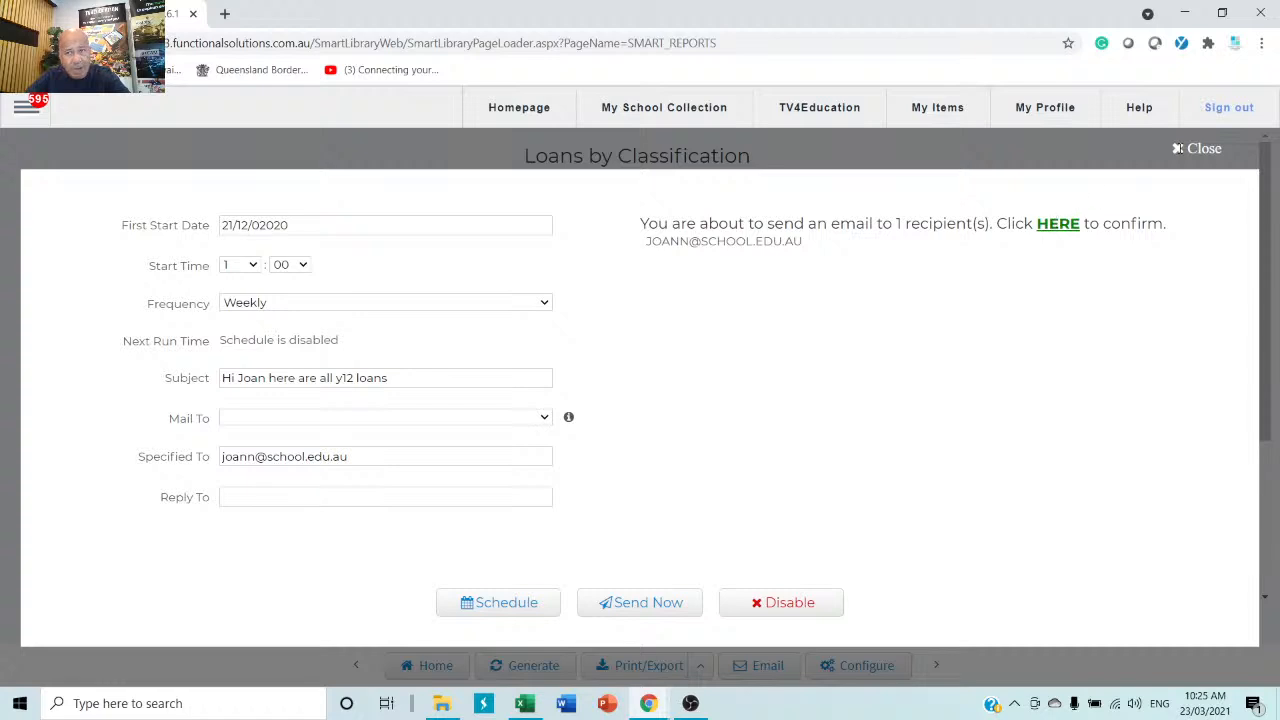
left_click(1180, 148)
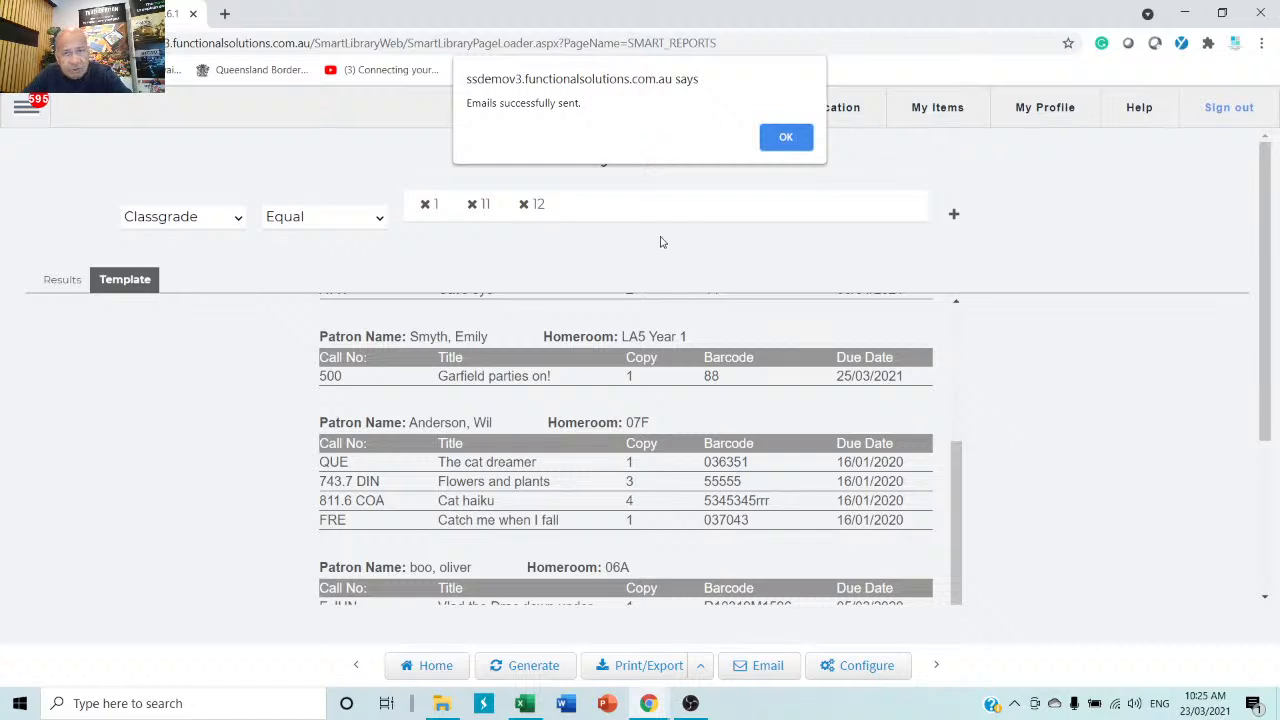
left_click(785, 137)
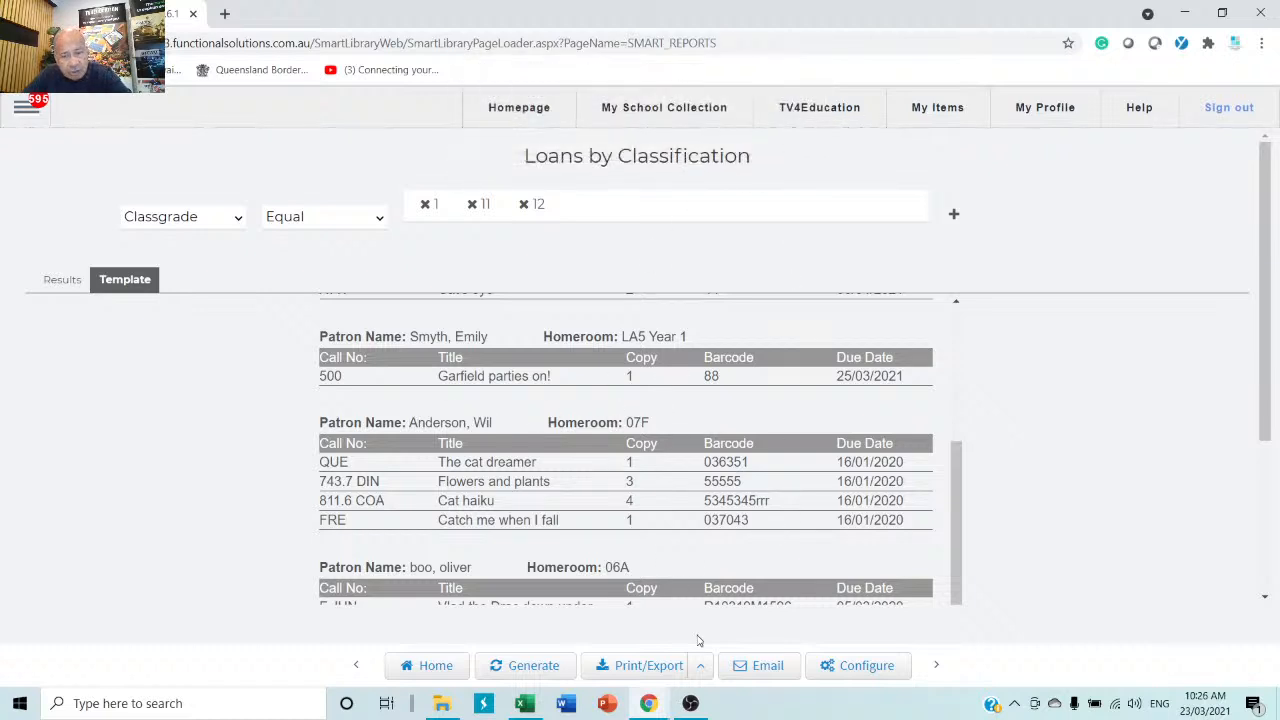
Set start hour 5 and change the subject to y1 with ', please chase hemthem for me'.
left_click(766, 667)
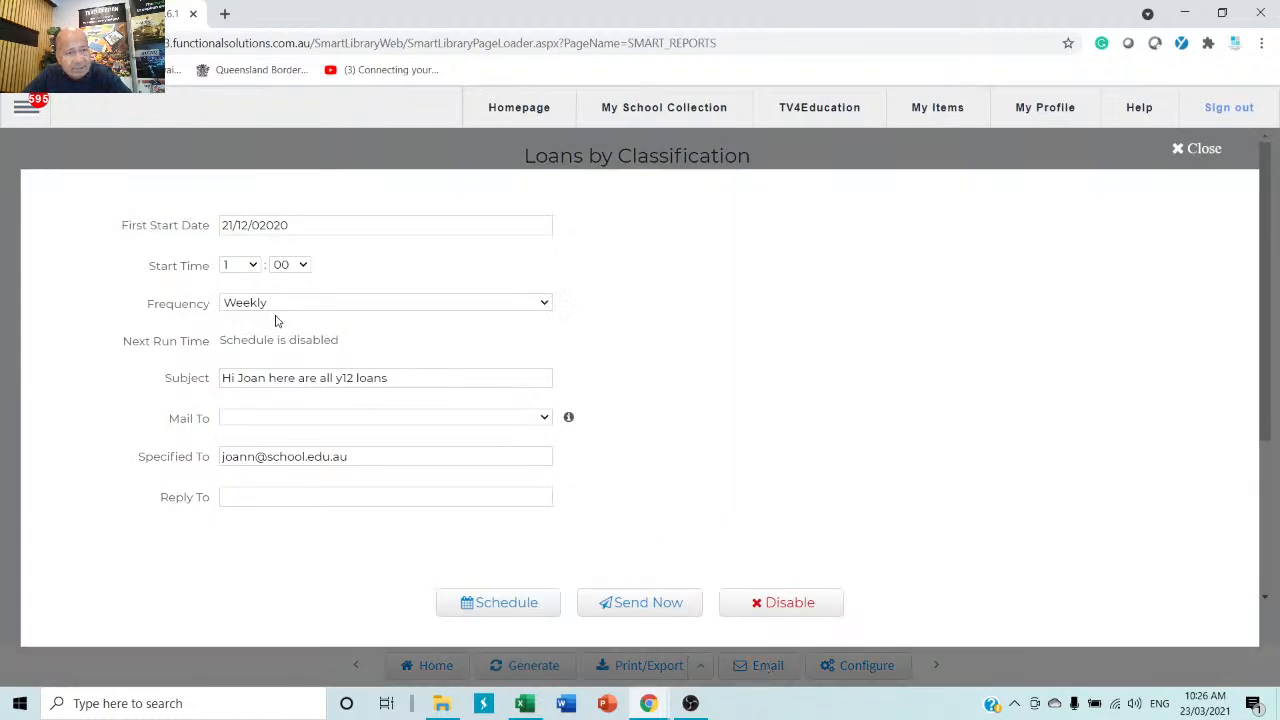
left_click(247, 265)
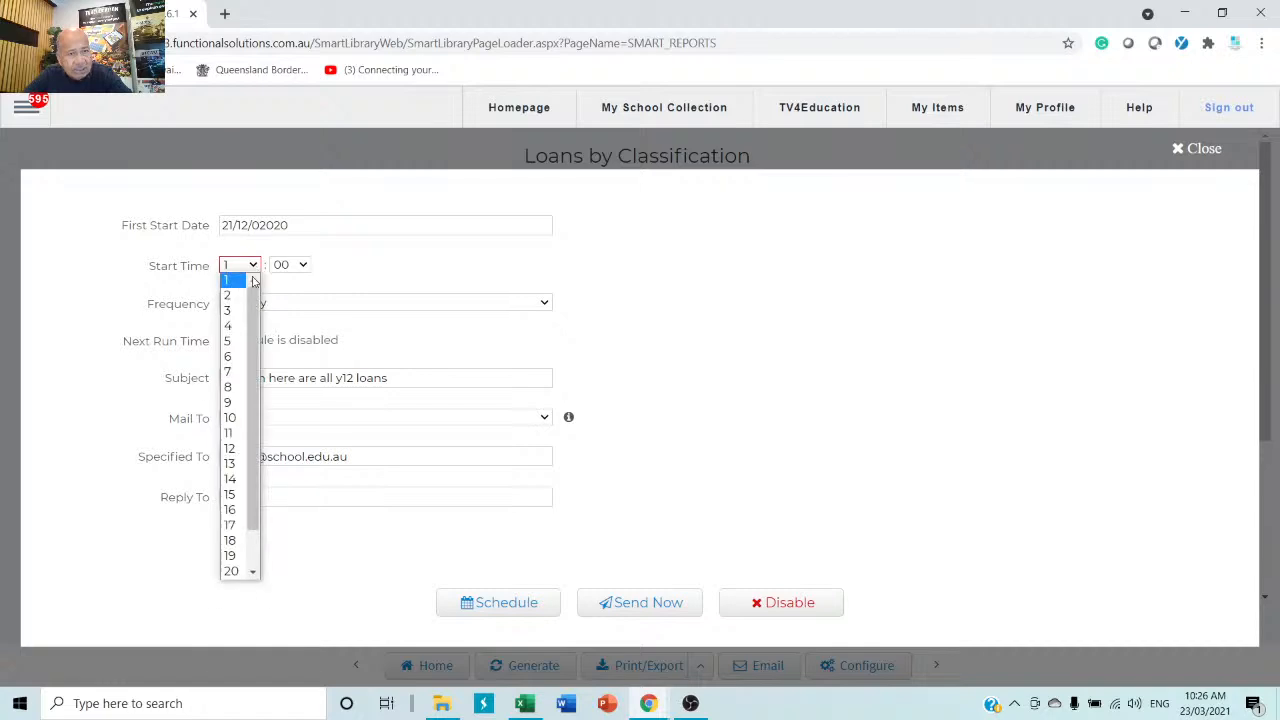
left_click(232, 342)
left_click(243, 379)
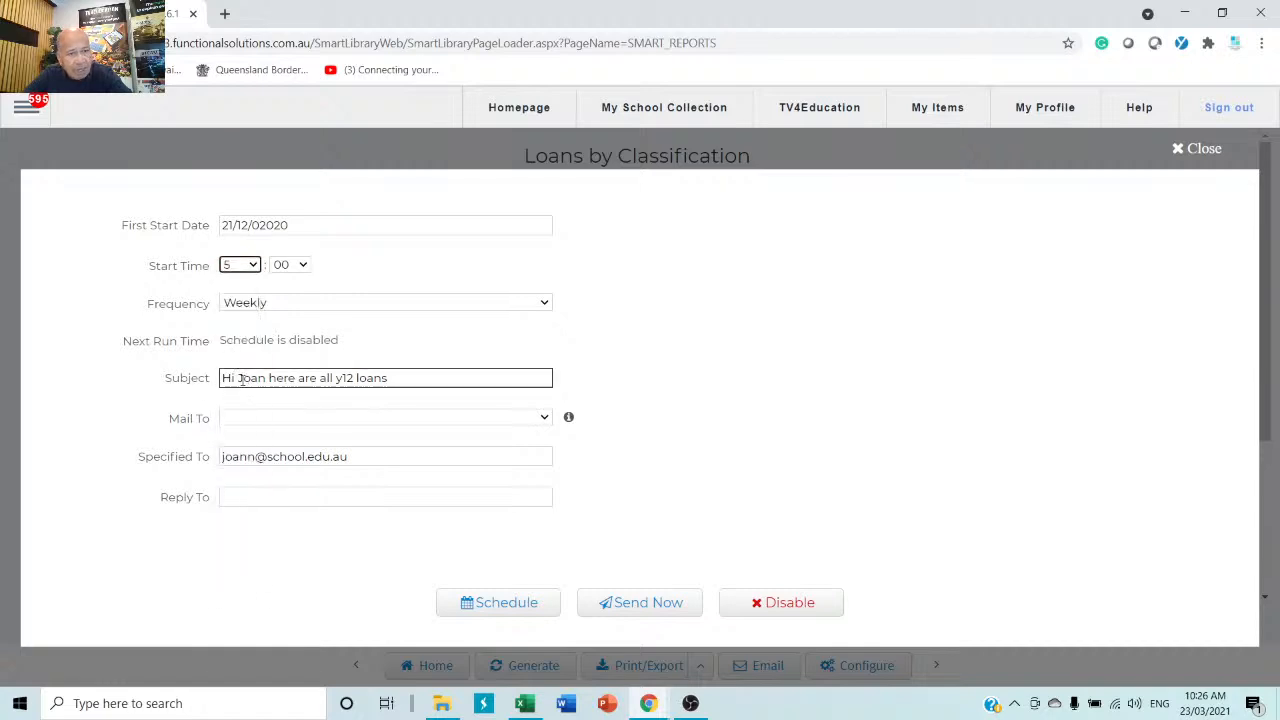
left_click(354, 377)
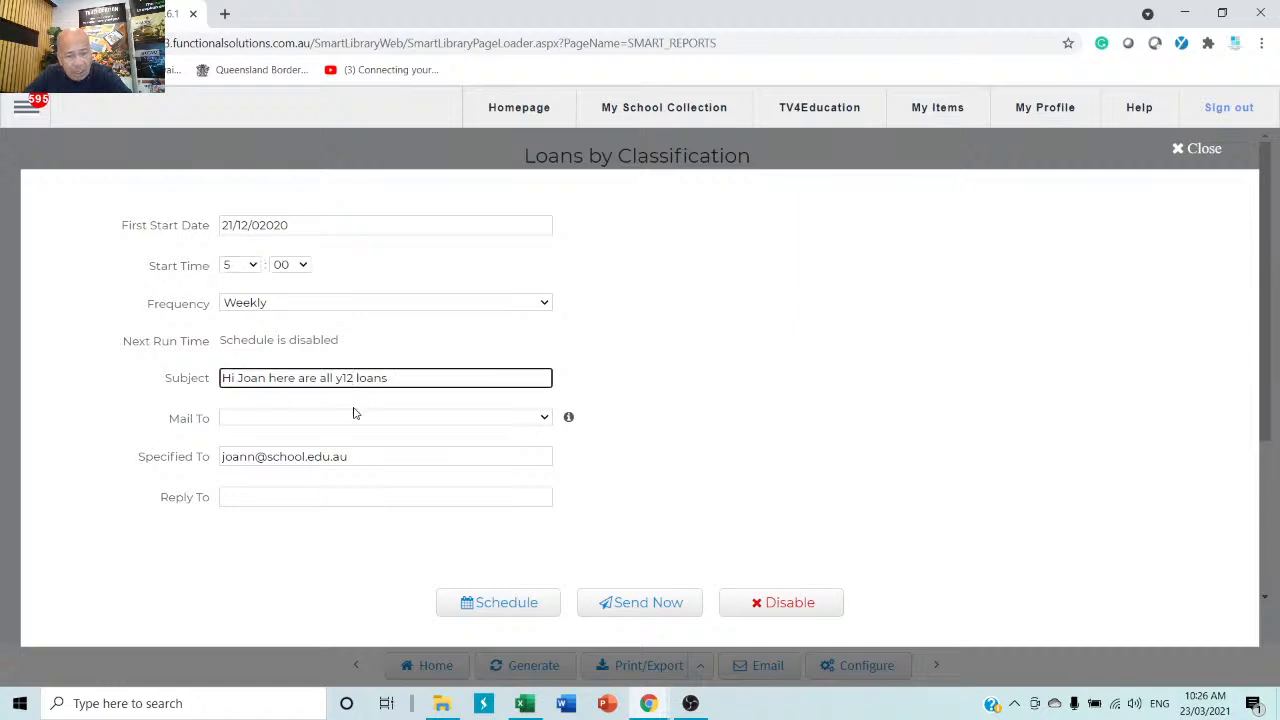
key("BackSpace")
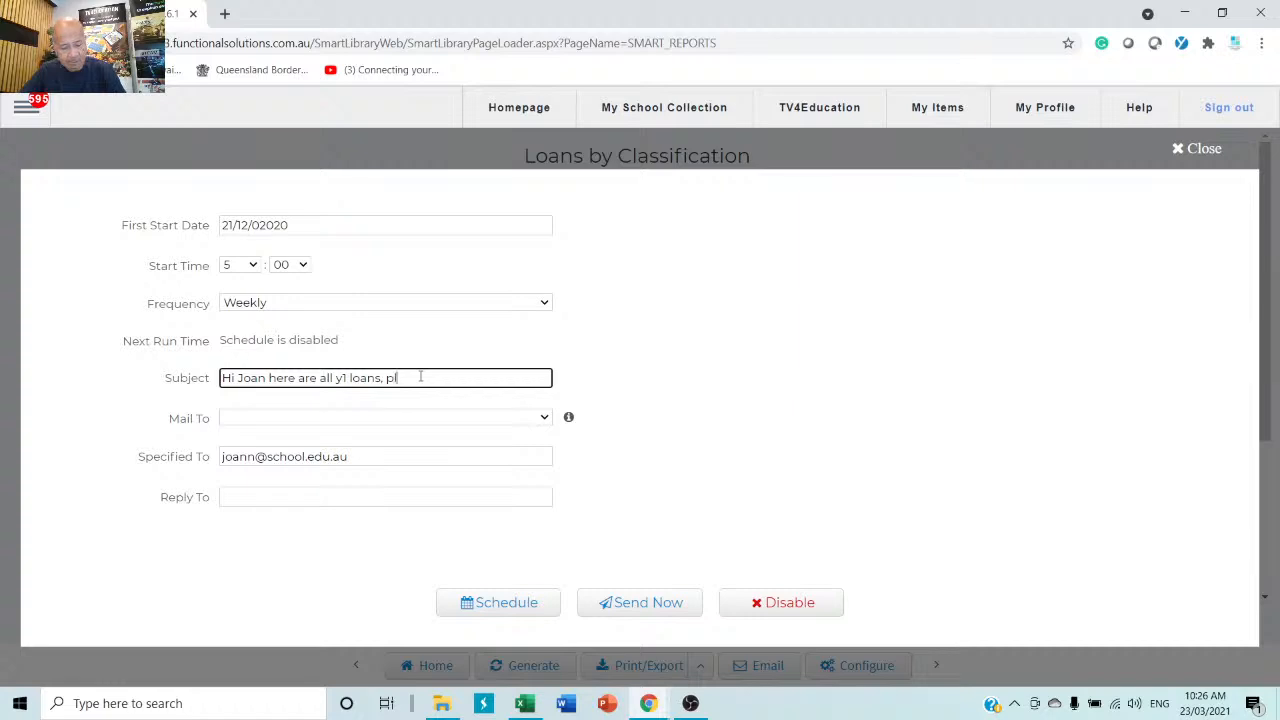
type(", please ch")
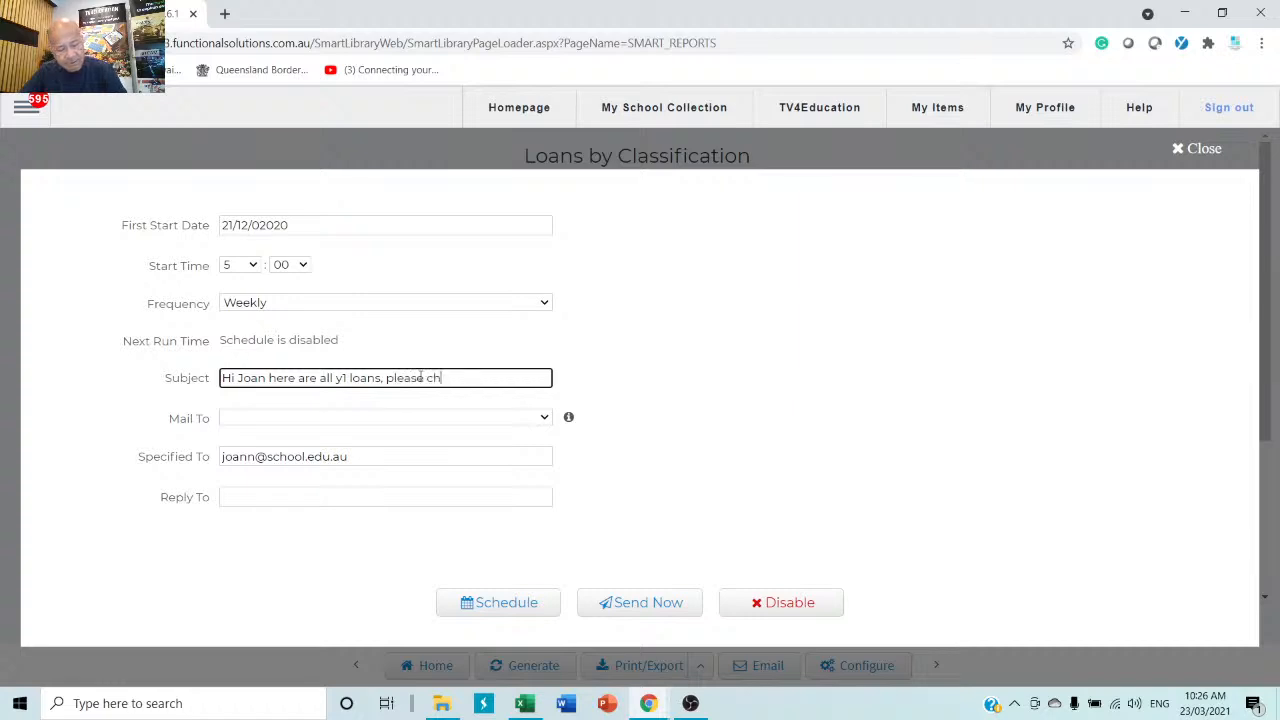
type("ase h")
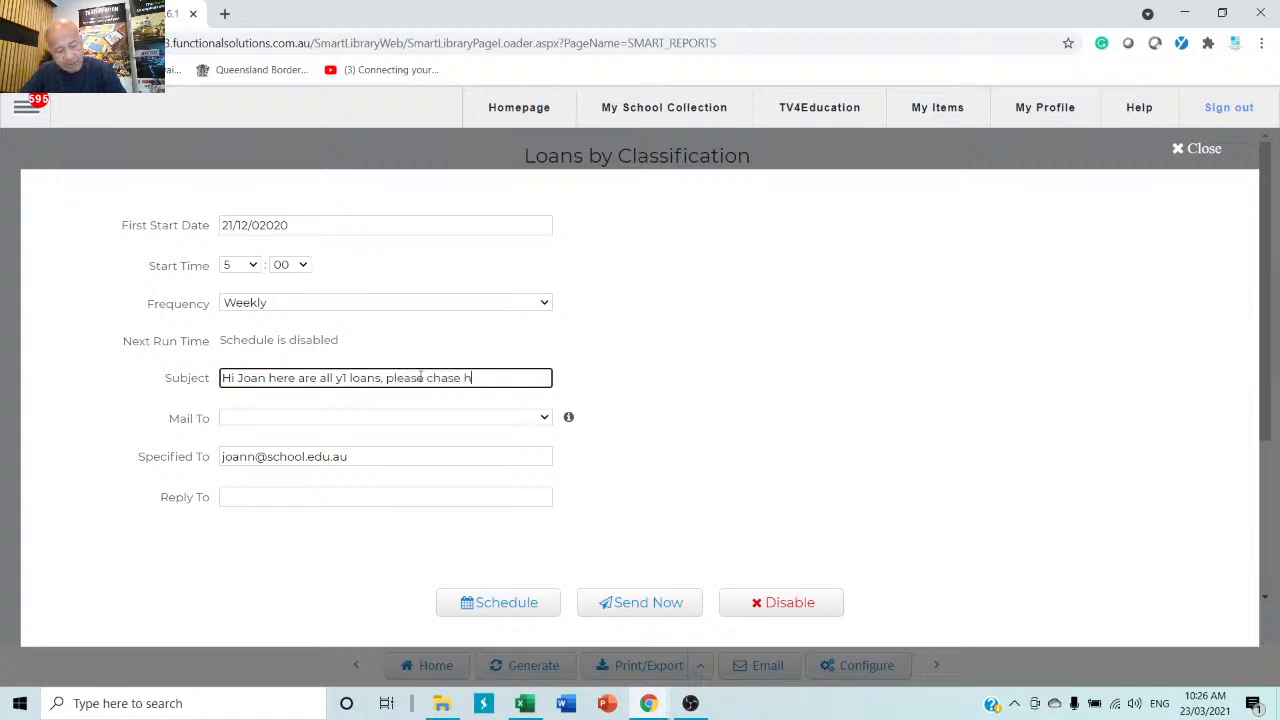
type("e")
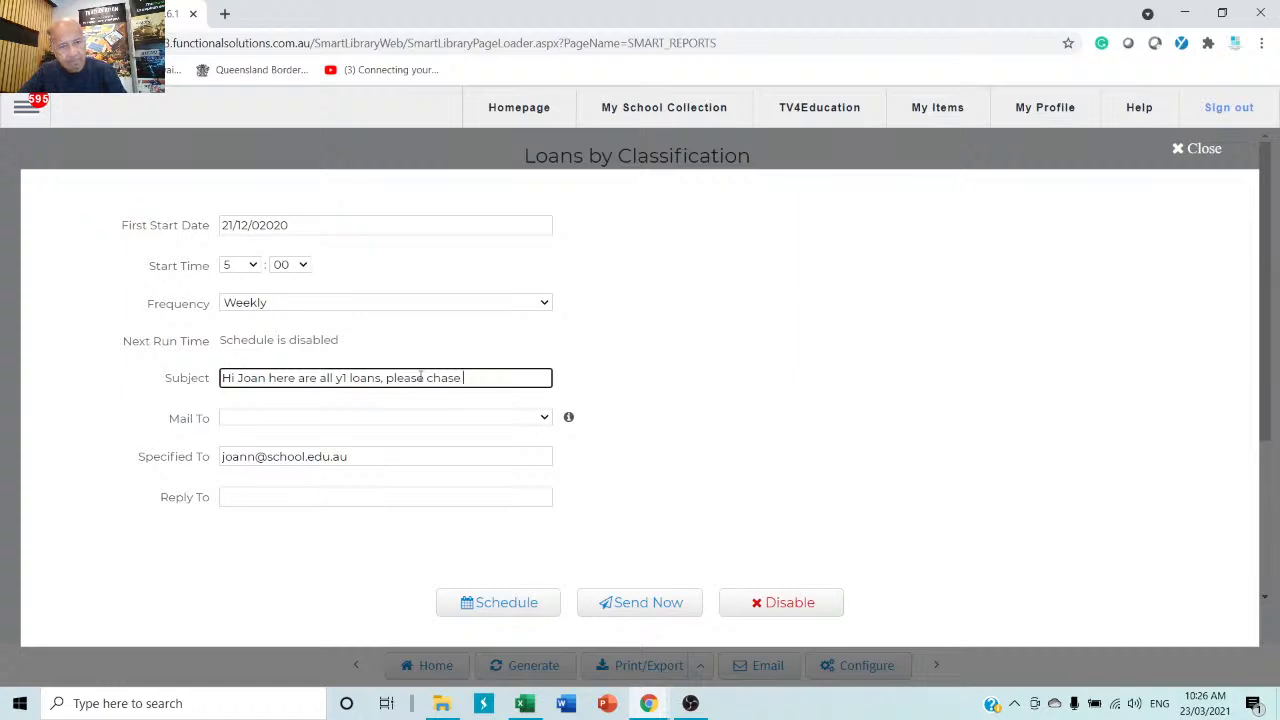
type("mthem for")
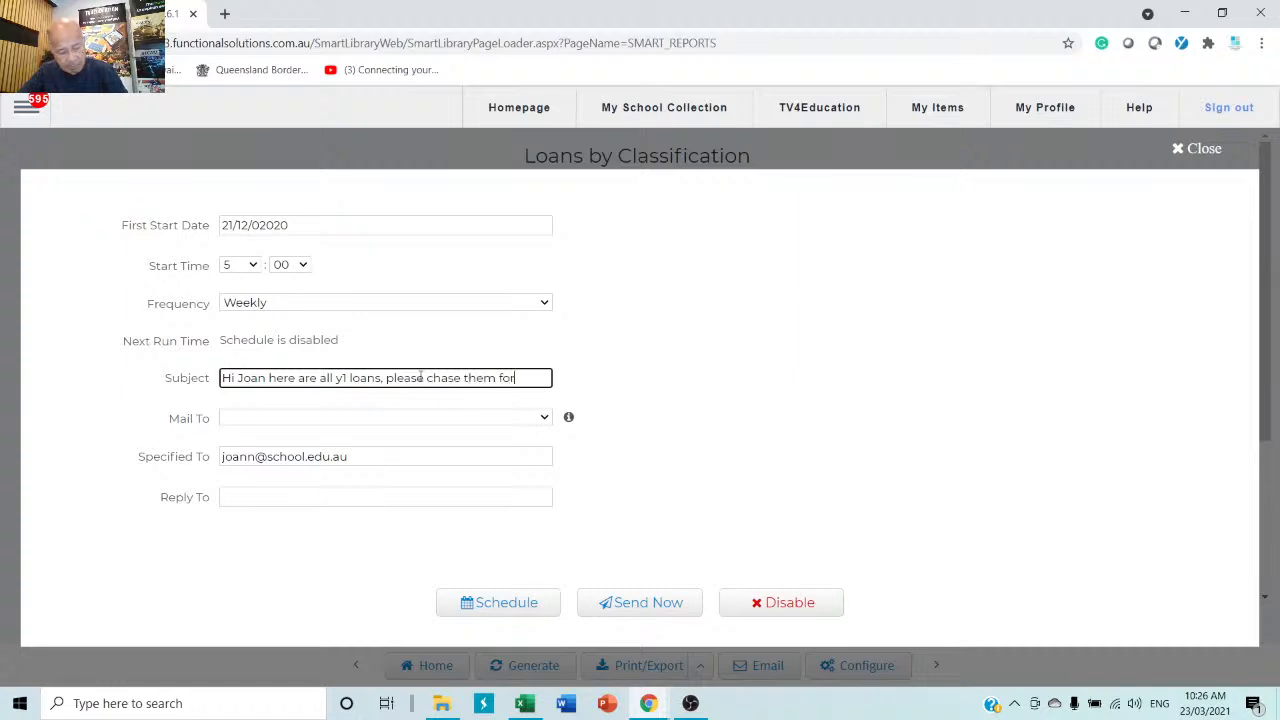
type(" me")
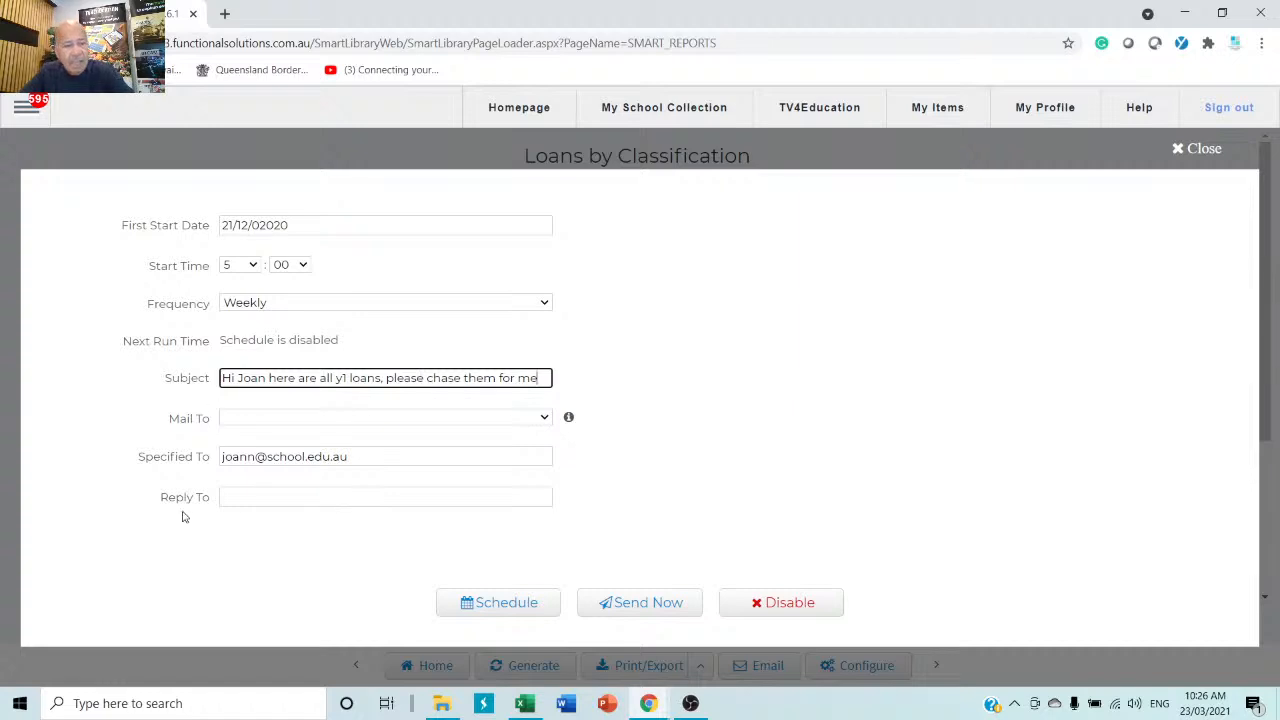
Activate the weekly schedule, next run 29/03/02021 05:00, and close the form.
left_click(384, 457)
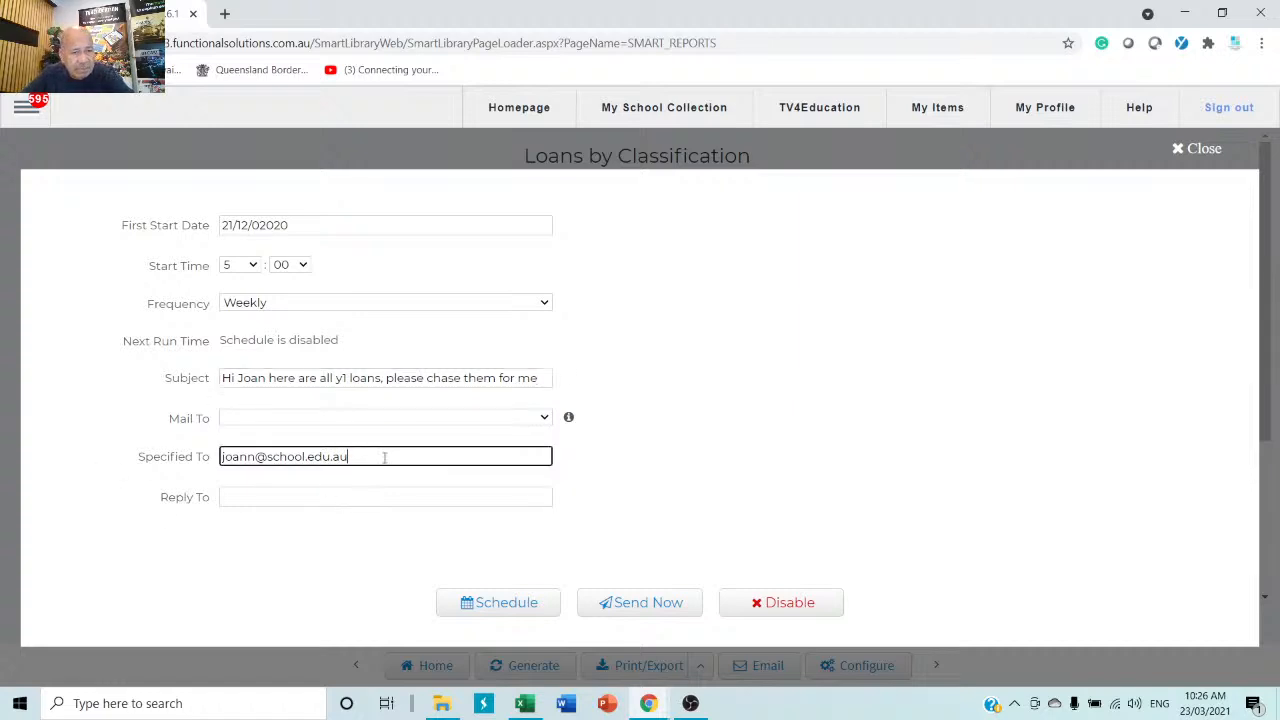
double_click(384, 457)
left_click(494, 606)
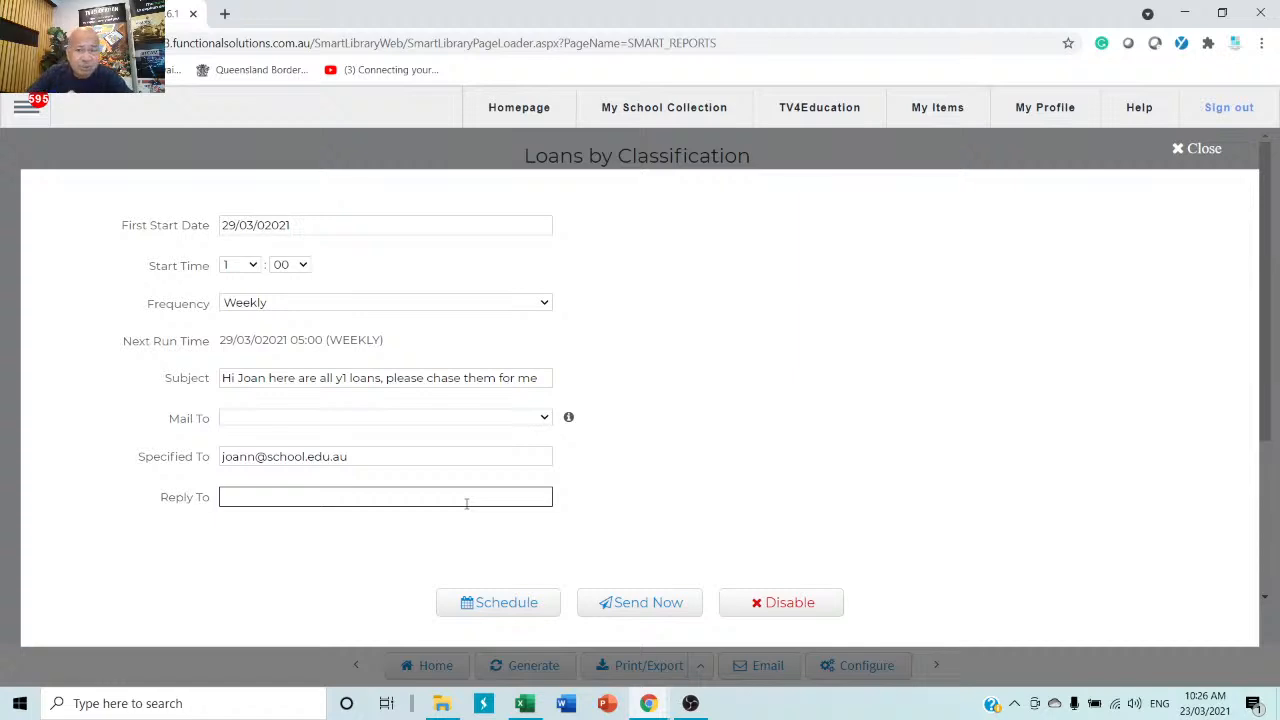
left_click(977, 365)
left_click(1201, 148)
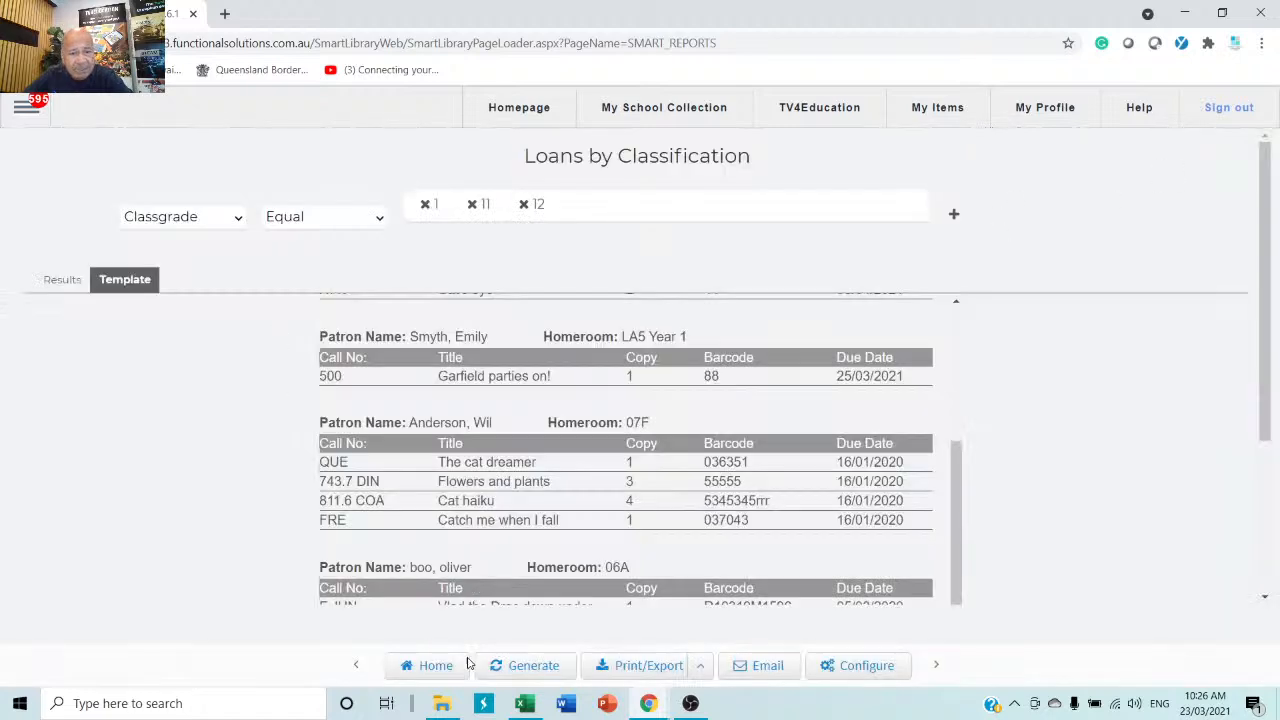
Return to saved reports and browse Cost Centre, Current Loans, Email Logs, Loan History, Usage and Catalogue groups.
left_click(433, 668)
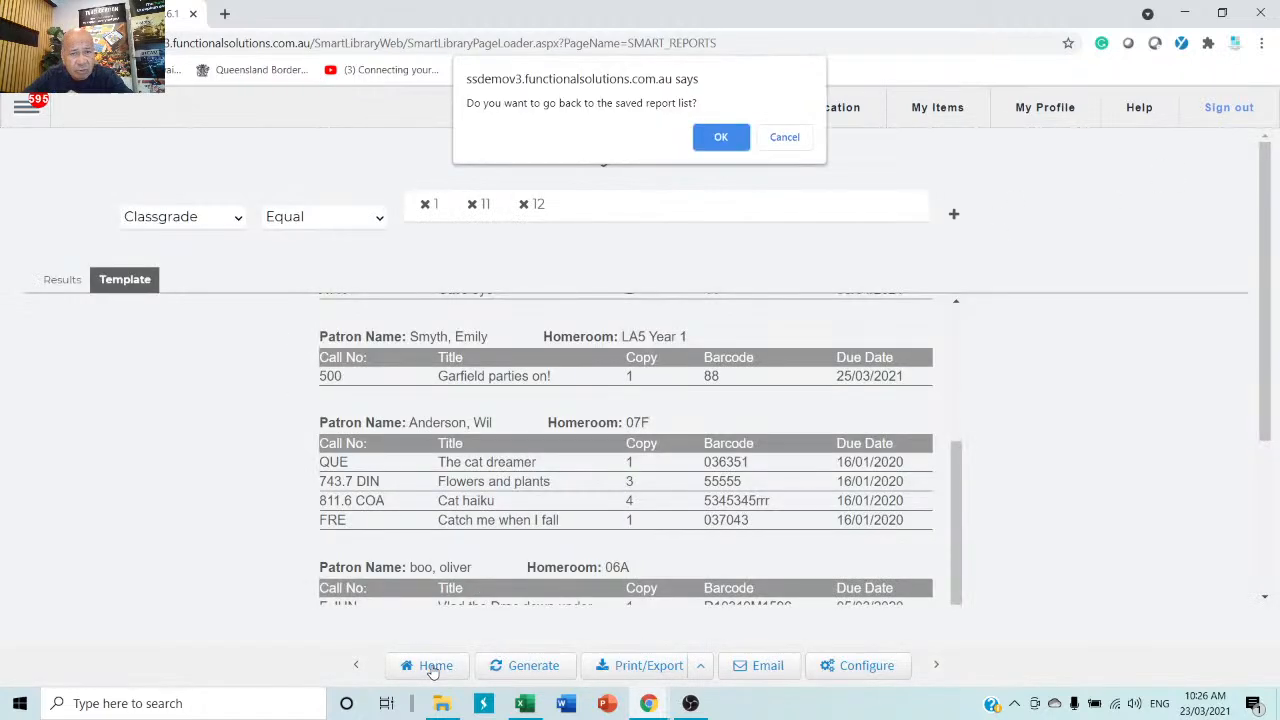
left_click(735, 137)
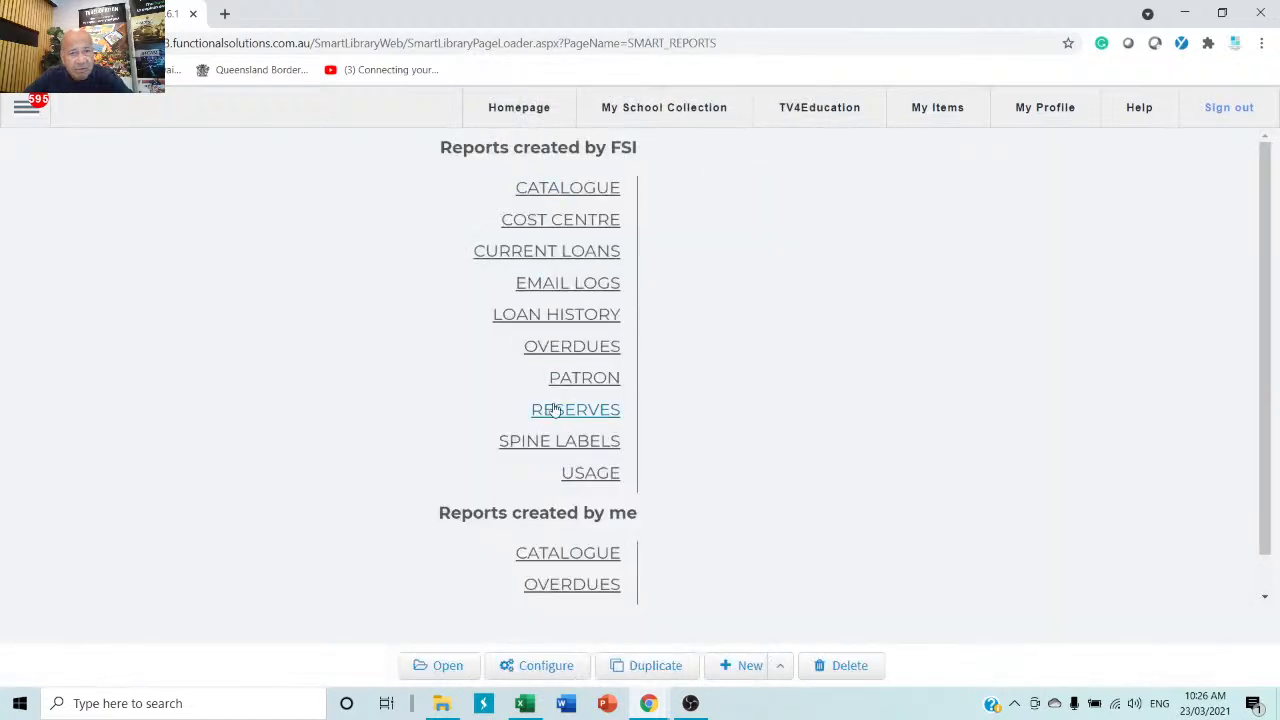
left_click(584, 199)
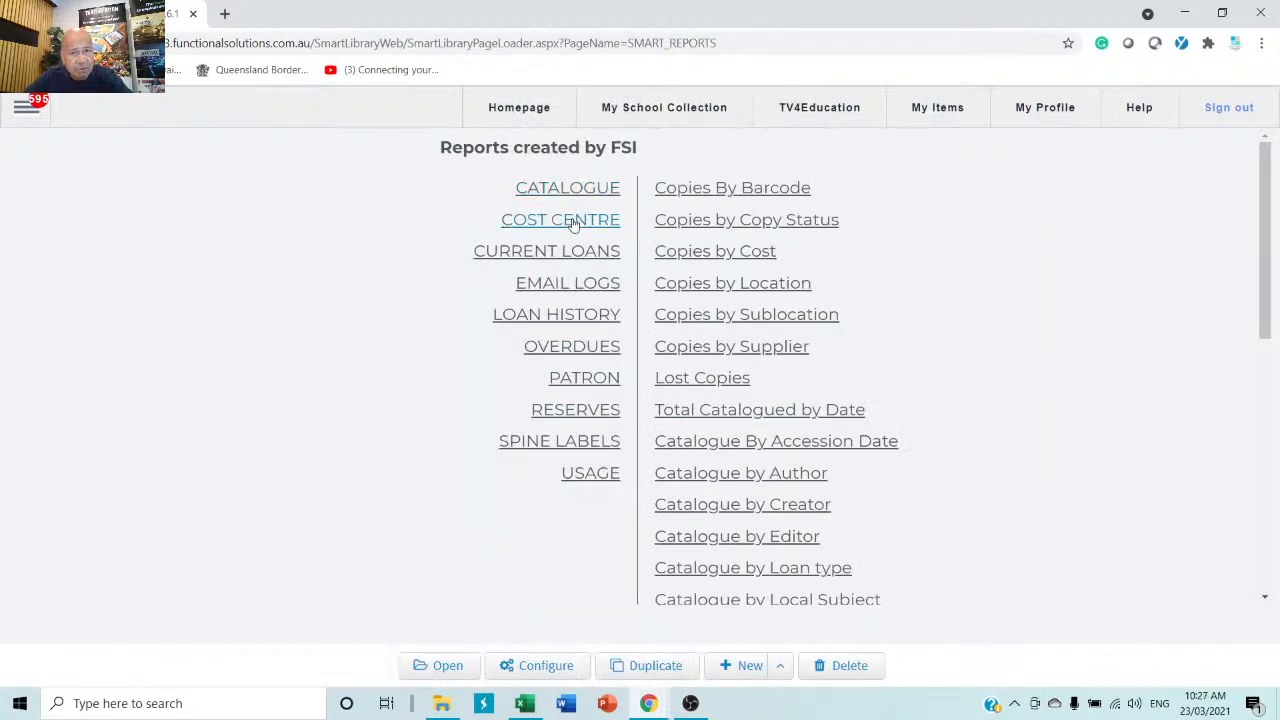
left_click(574, 222)
left_click(576, 248)
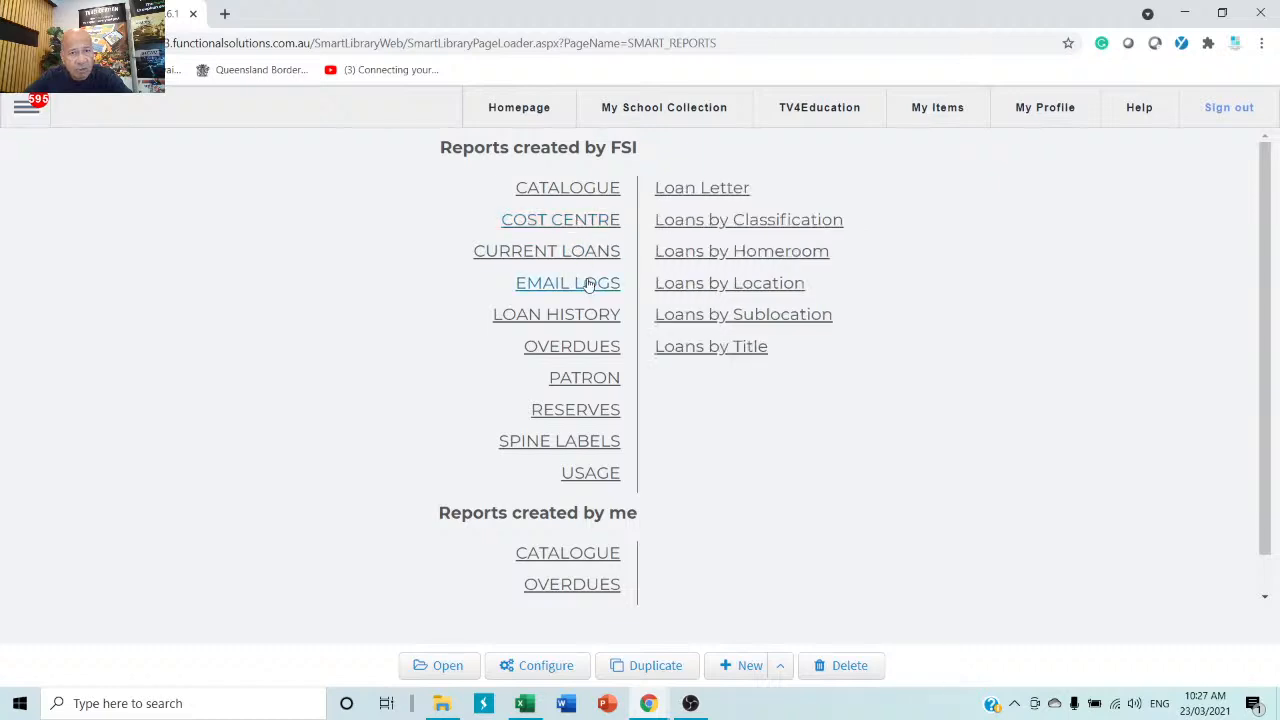
left_click(598, 287)
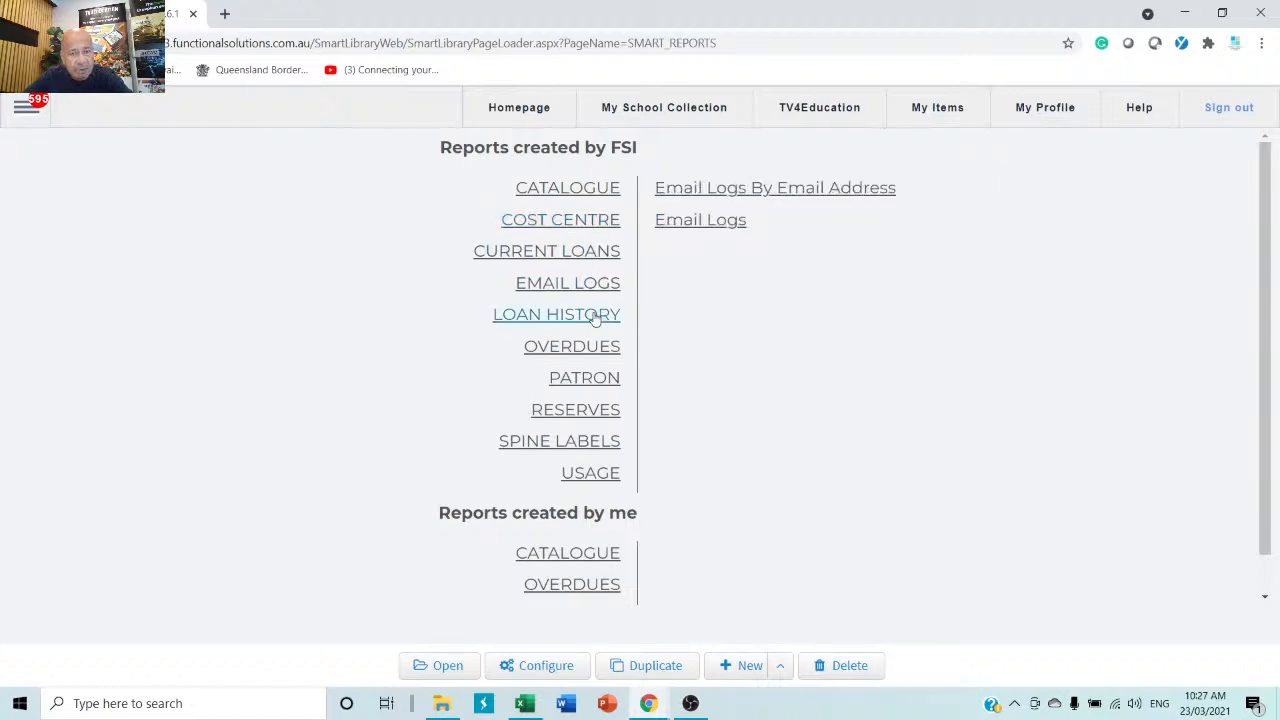
left_click(594, 314)
left_click(586, 476)
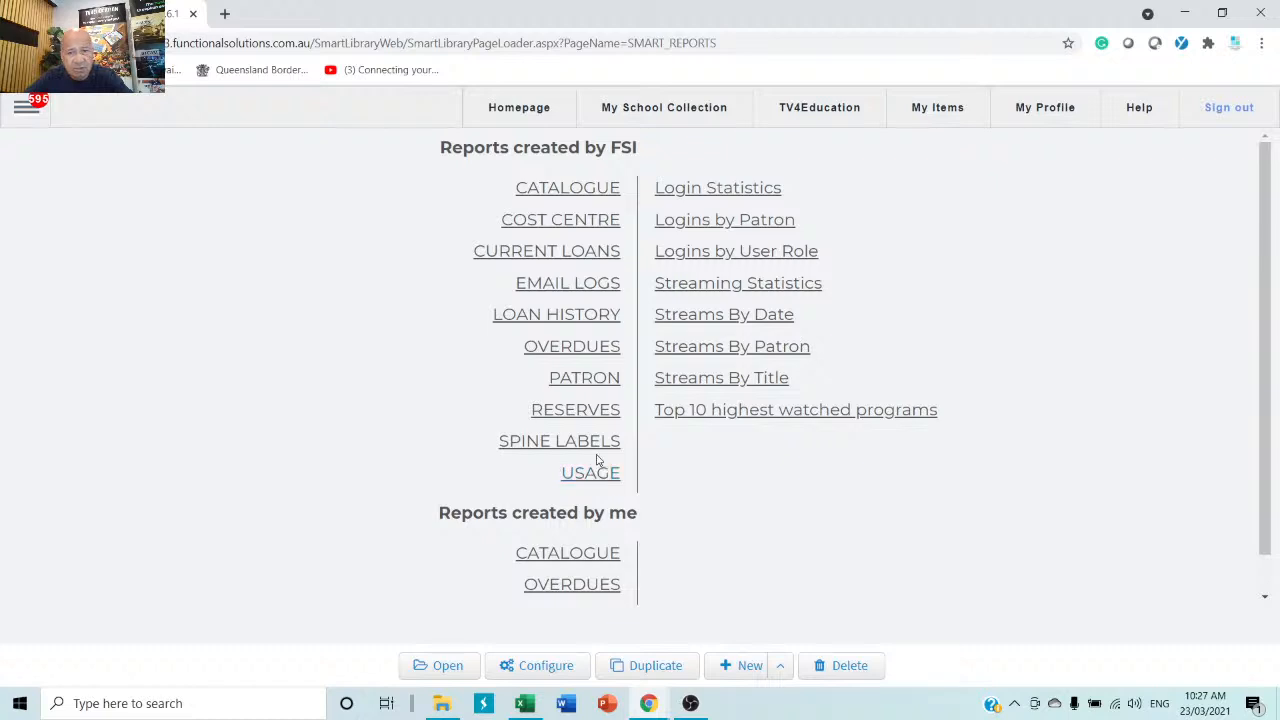
left_click(567, 193)
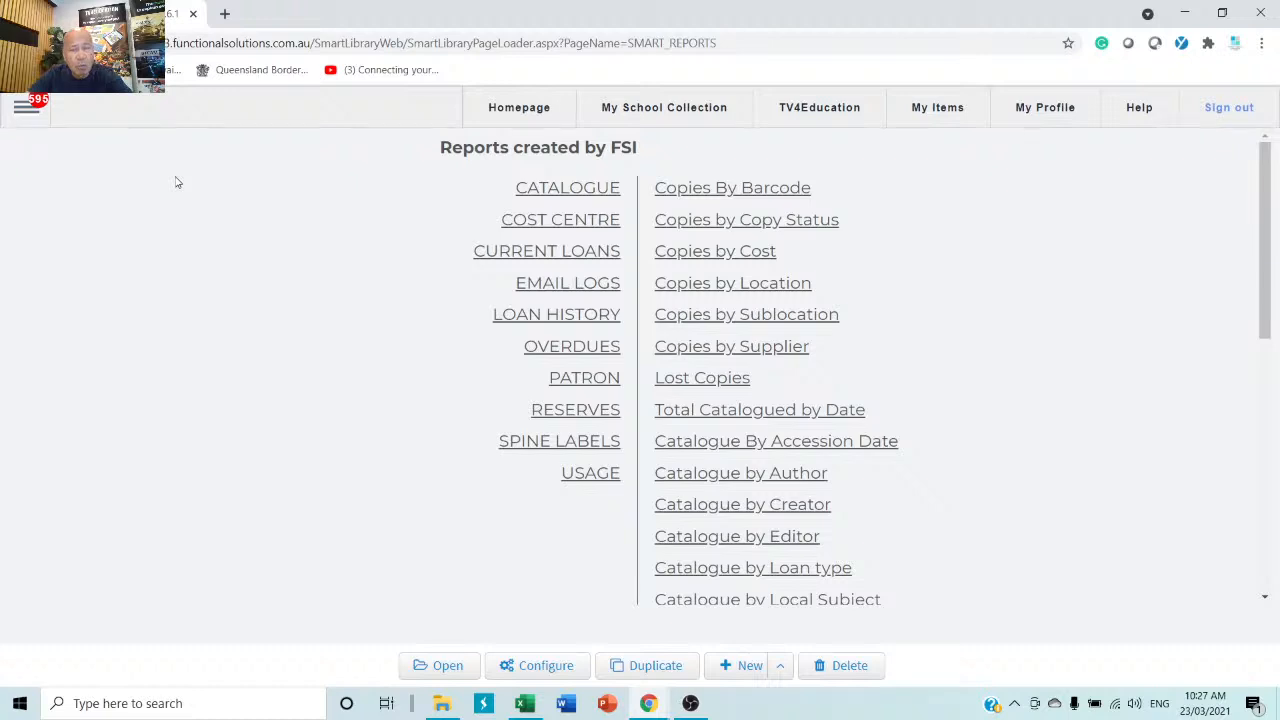
Browse the Patron and Catalogue menu sections, then open Global Catalogue.
left_click(26, 112)
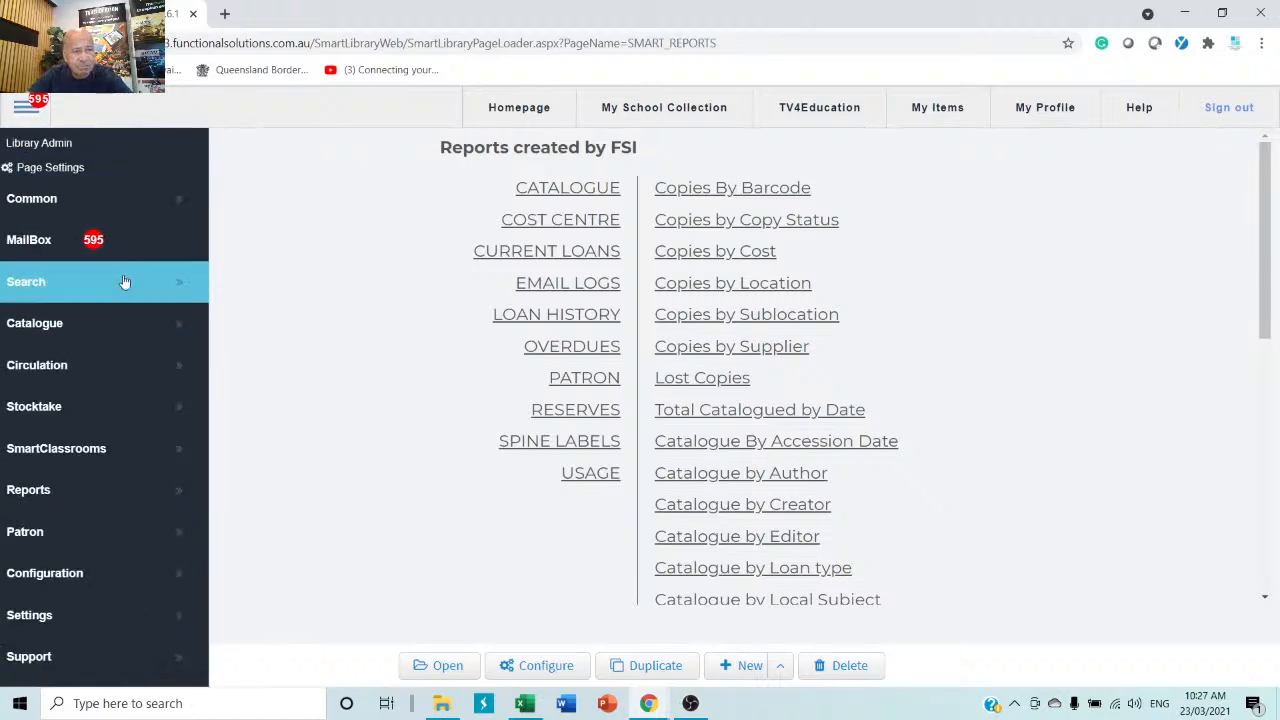
left_click(67, 538)
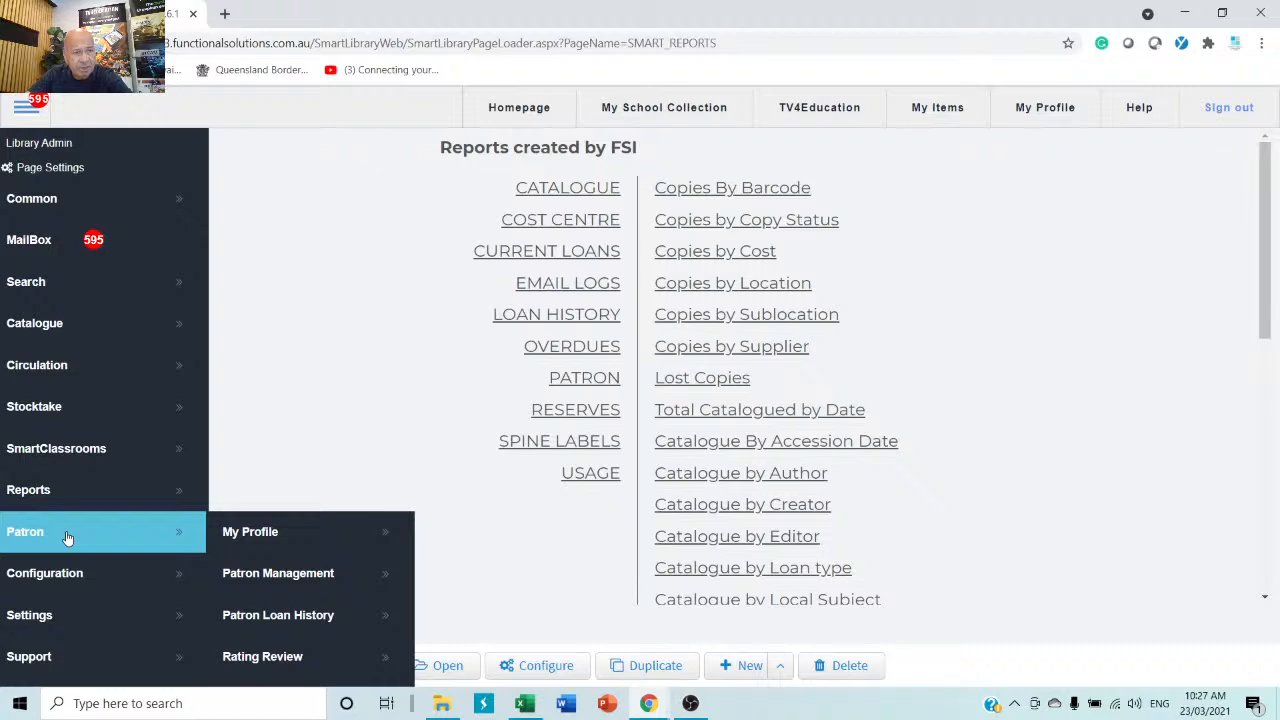
left_click(66, 334)
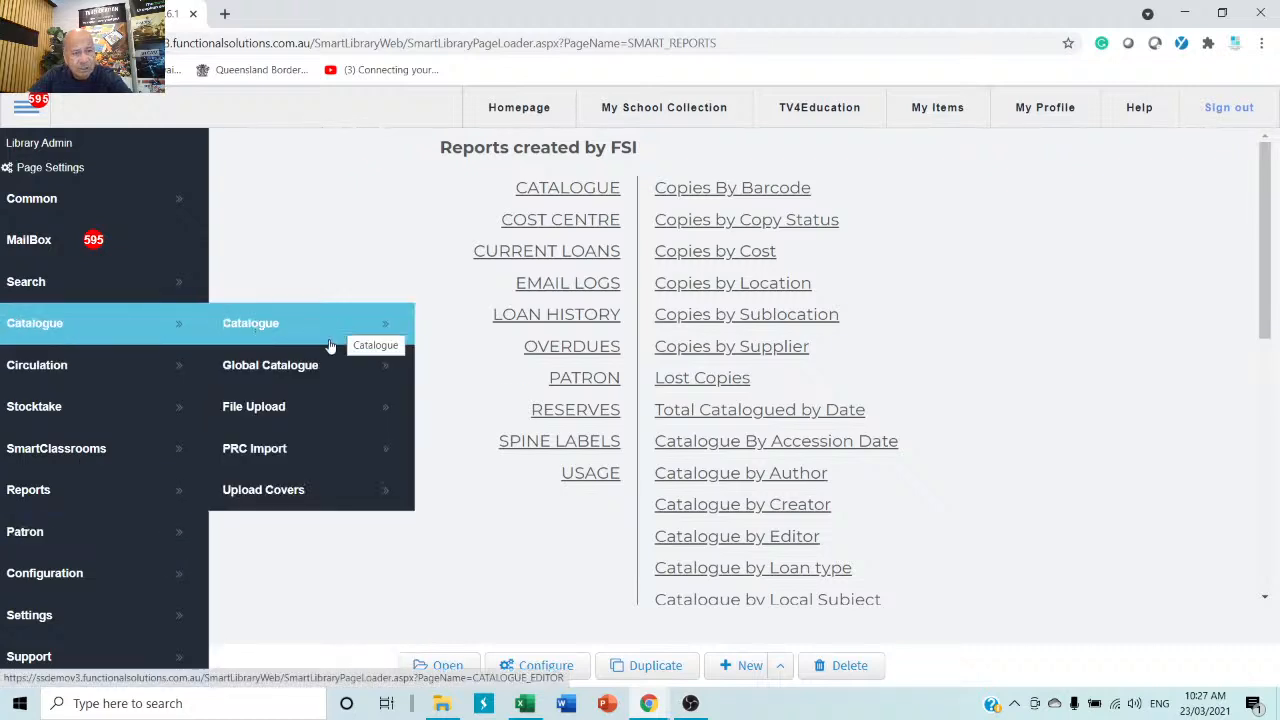
left_click(296, 365)
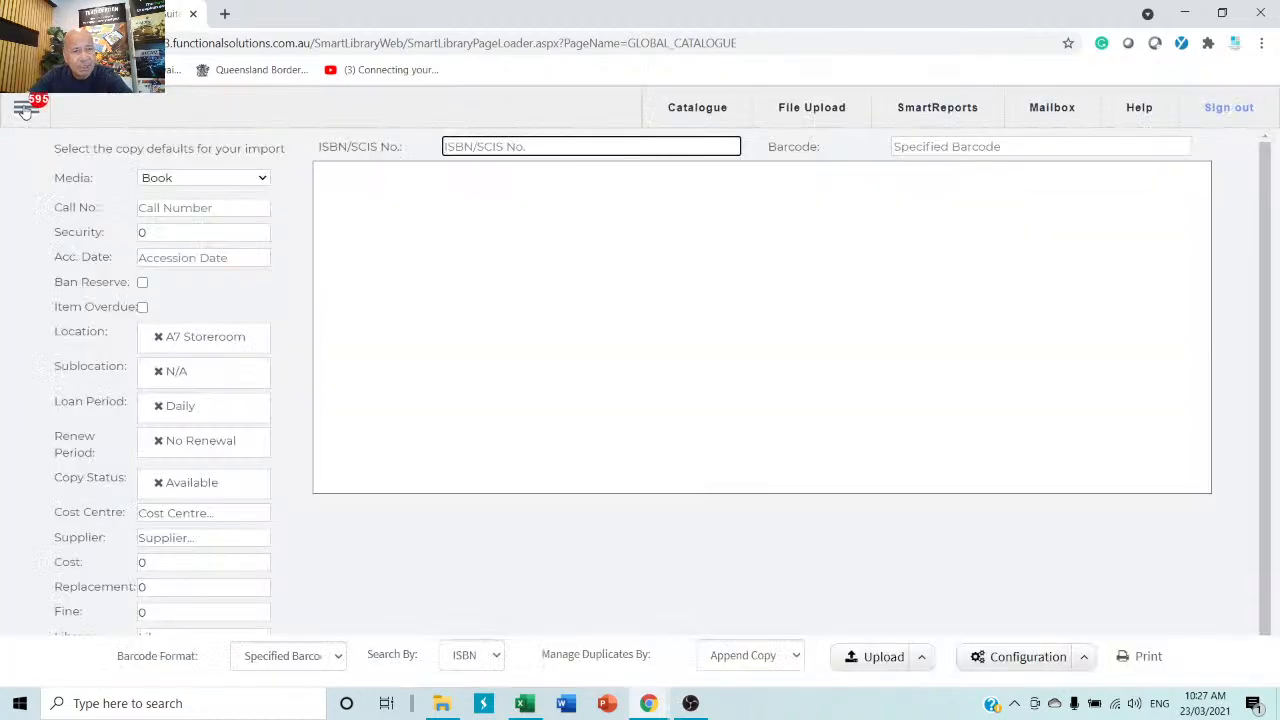
Go to Search > School's Collection to list catalogue titles like The dogs of winter.
left_click(25, 105)
mouse_move(52, 289)
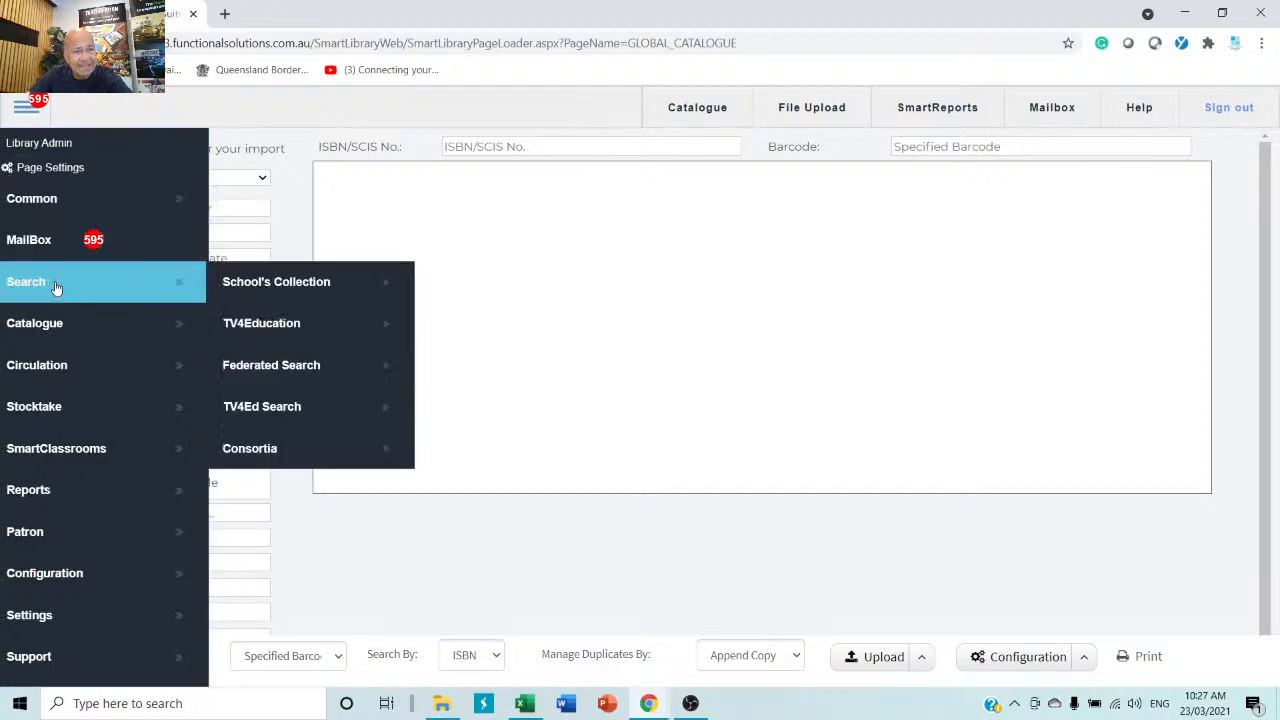
left_click(268, 286)
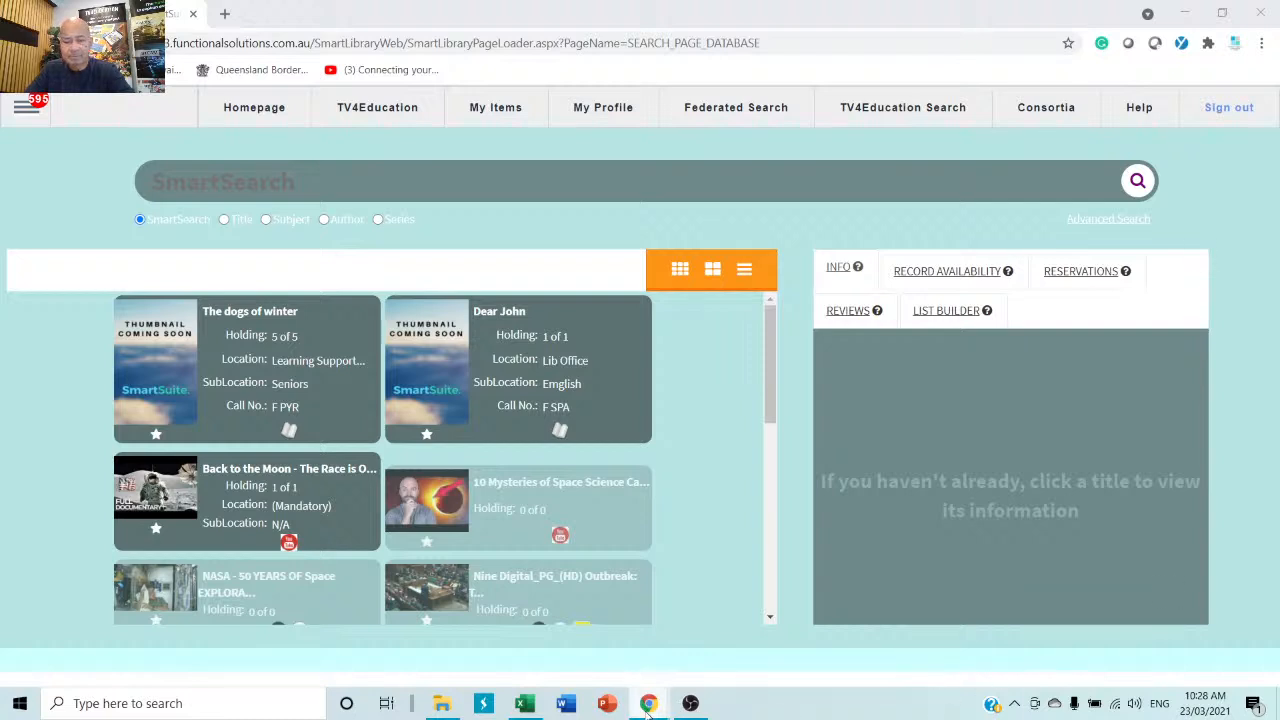
mouse_move(689, 706)
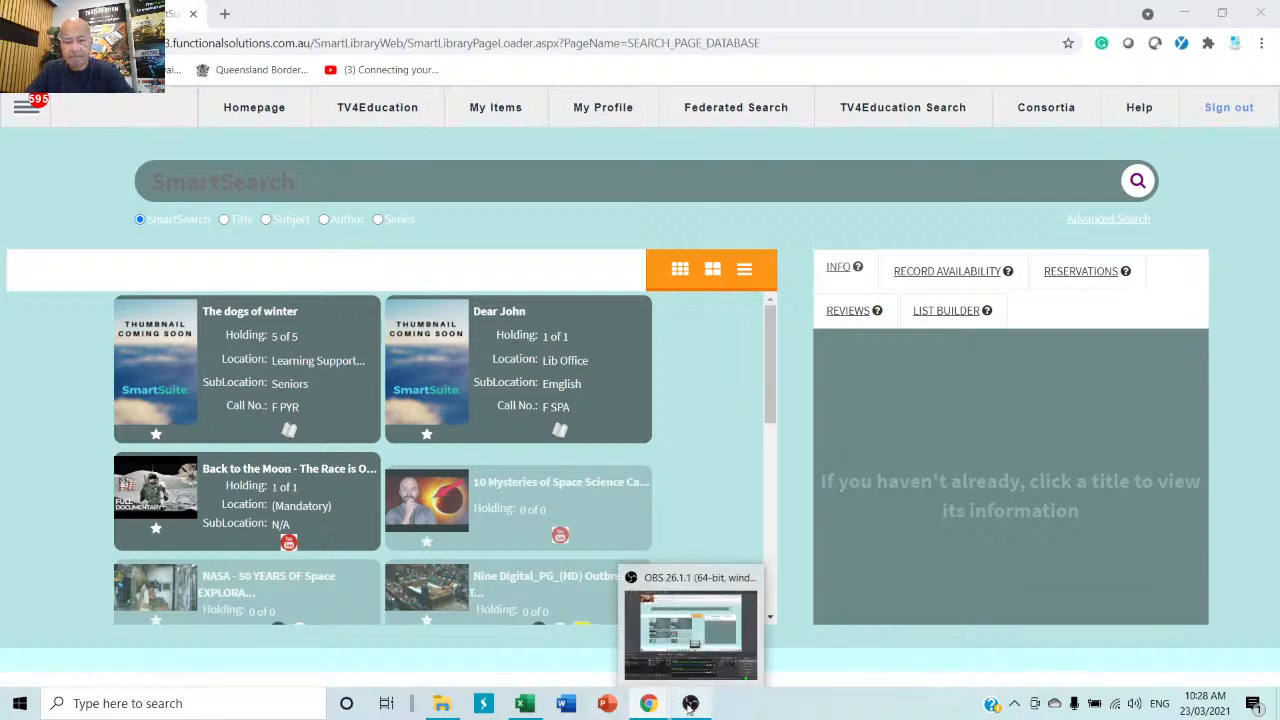